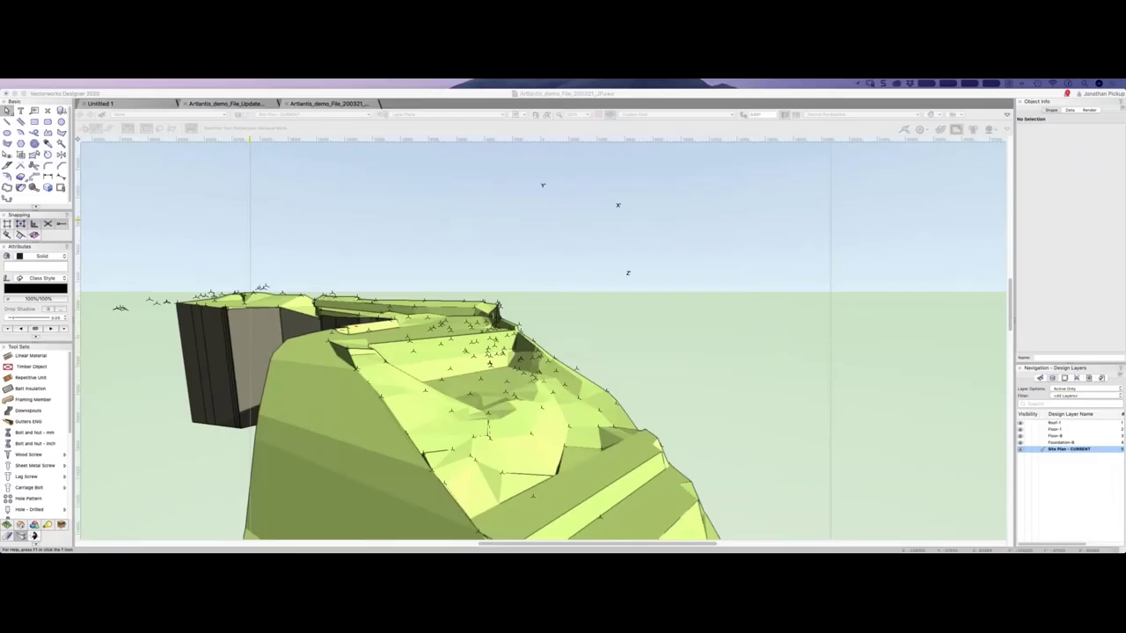
# - View the design layers one at a time, going through Foundation-B, Floor-1 and Floor-B up to Roof-1
pyautogui.click(132, 155)
pyautogui.click(448, 255)
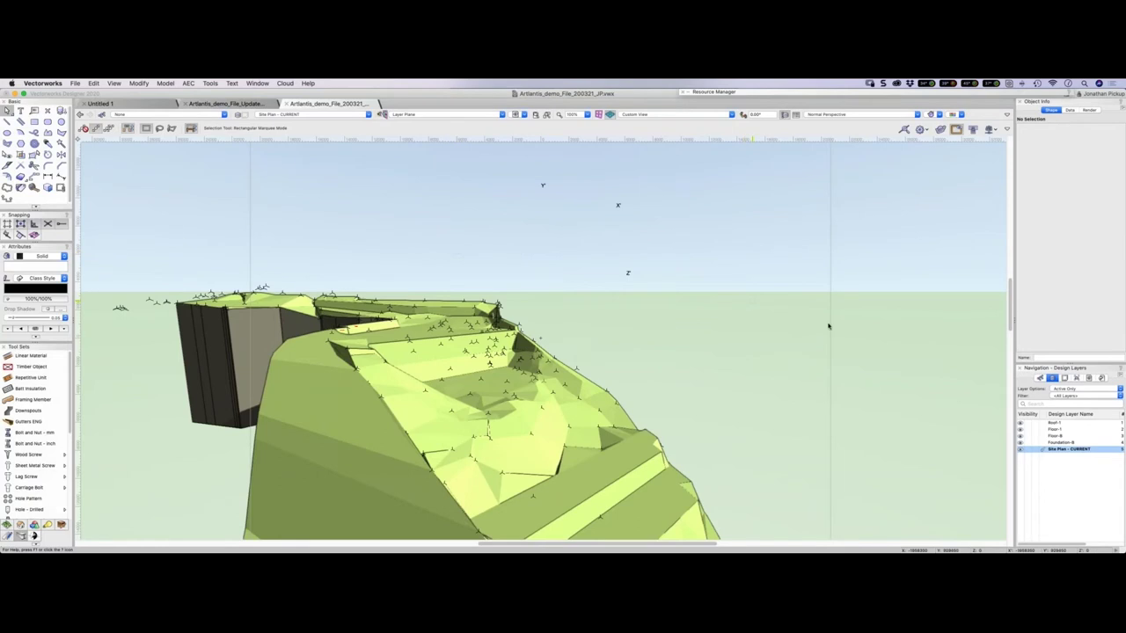
pyautogui.click(1041, 442)
pyautogui.click(1044, 430)
pyautogui.click(1042, 435)
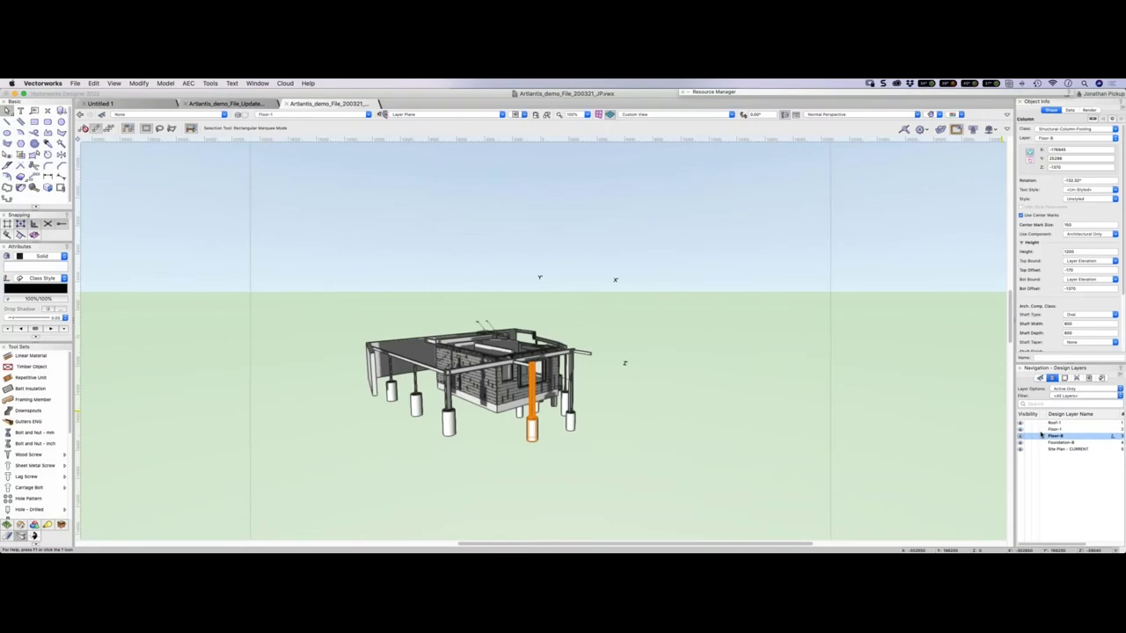
pyautogui.press('super+shift+Up')
pyautogui.press('super+shift+Up')
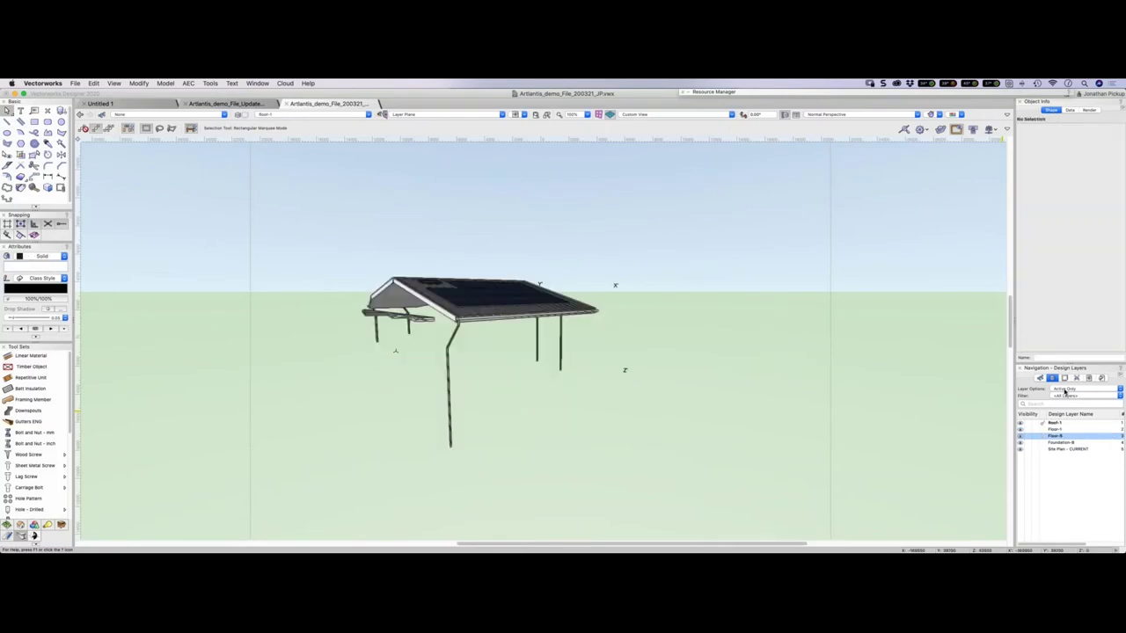
# - Set the layer options to Show/Snap Others so the roof, floors, foundation and site display together
pyautogui.click(1065, 391)
pyautogui.click(817, 390)
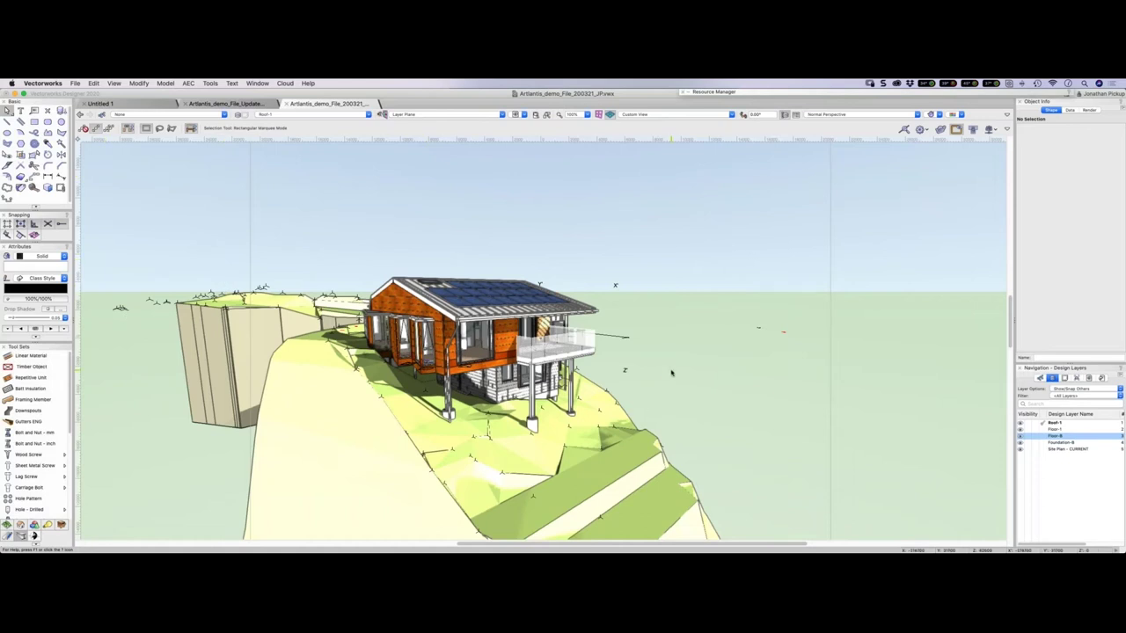
pyautogui.hotkey('shift', 'c')
pyautogui.moveTo(626, 337)
pyautogui.mouseDown()
pyautogui.moveTo(359, 297)
pyautogui.moveTo(357, 326)
pyautogui.moveTo(475, 359)
pyautogui.moveTo(627, 337)
pyautogui.mouseUp()
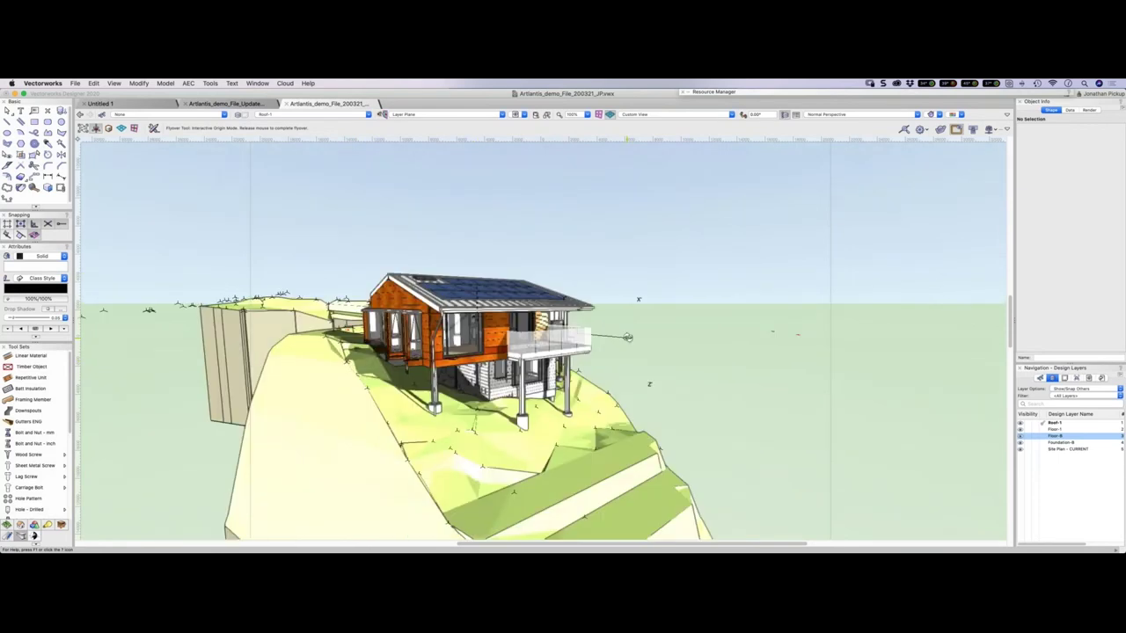
pyautogui.press('x')
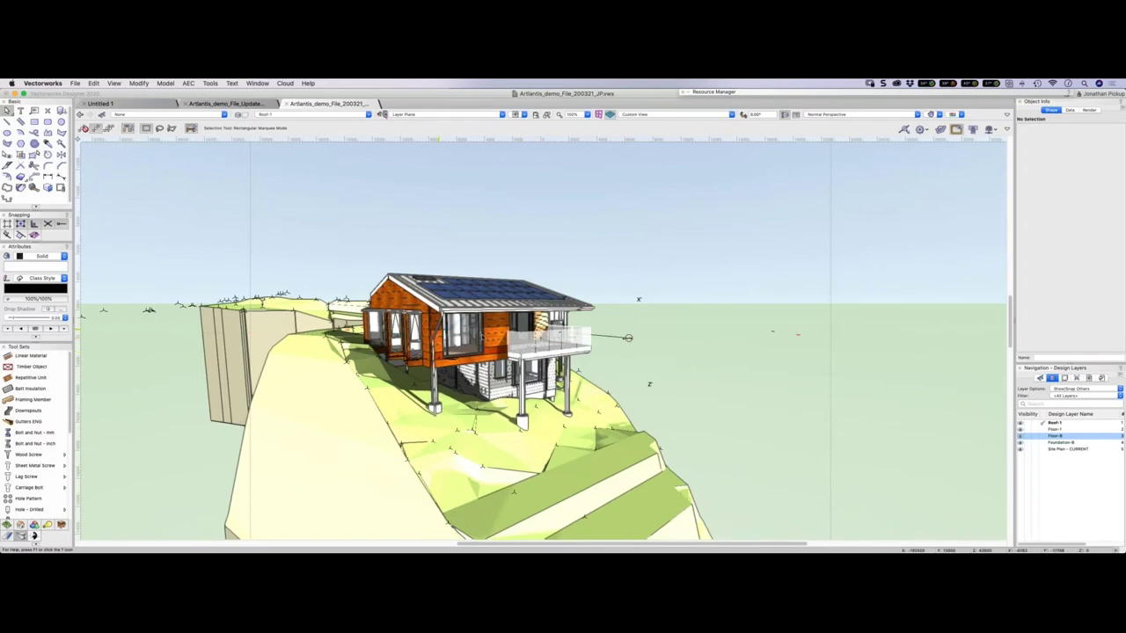
pyautogui.keyDown('shift'); pyautogui.moveTo(482, 337); pyautogui.dragTo(502, 355, button='middle'); pyautogui.keyUp('shift')
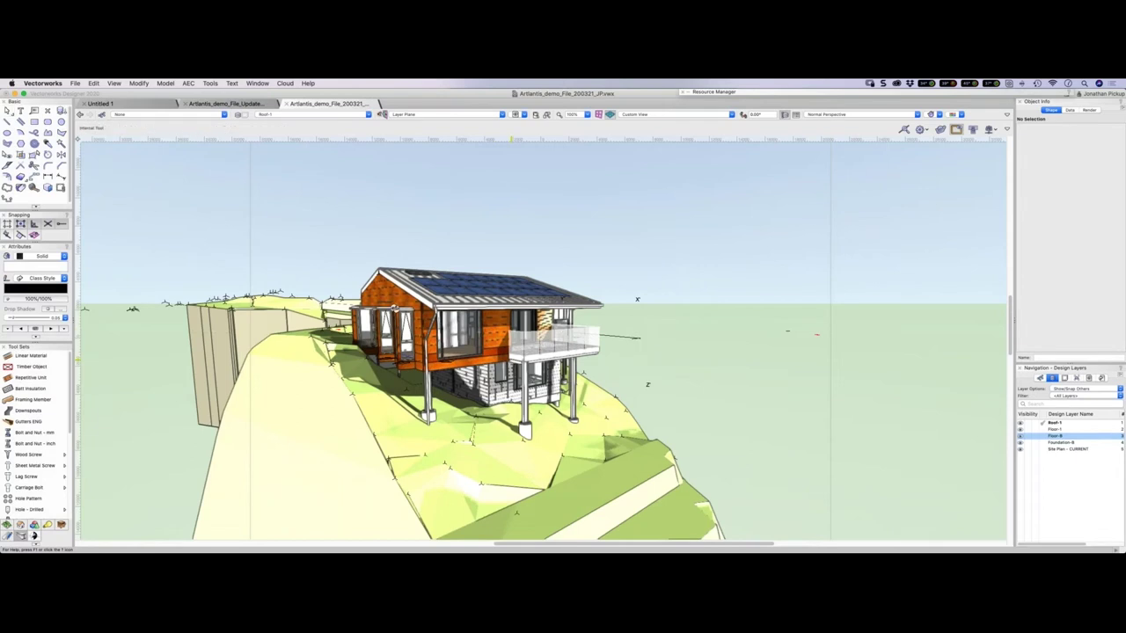
pyautogui.keyDown('shift'); pyautogui.moveTo(395, 307); pyautogui.dragTo(637, 339, button='middle'); pyautogui.keyUp('shift')
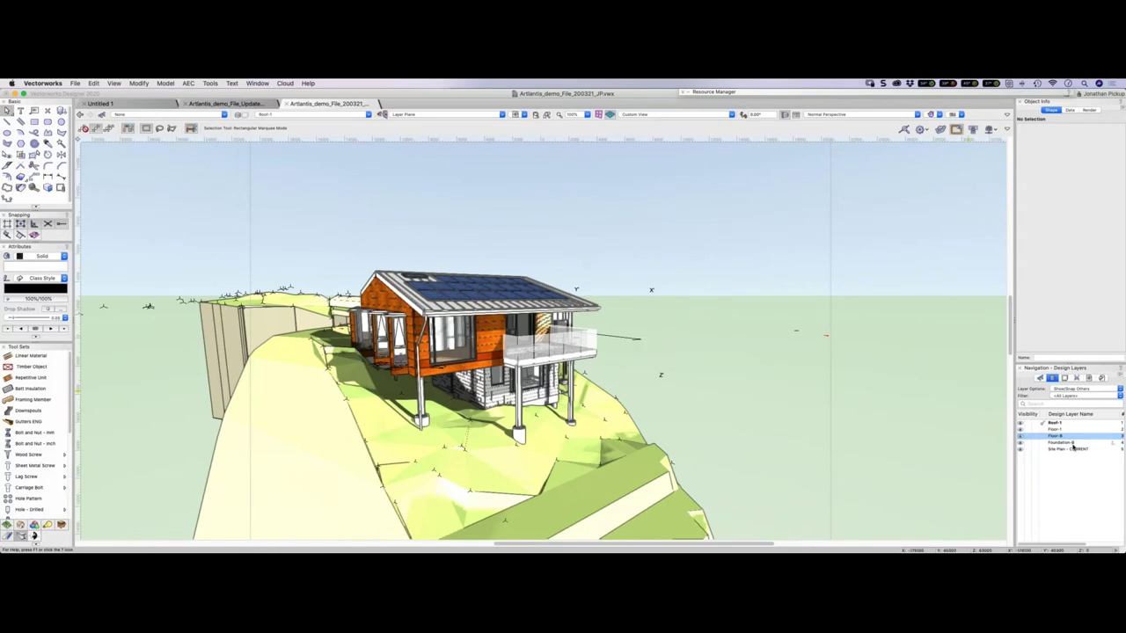
# - Make Floor-1 the active design layer and check the class of the balcony balustrade group
pyautogui.click(1041, 430)
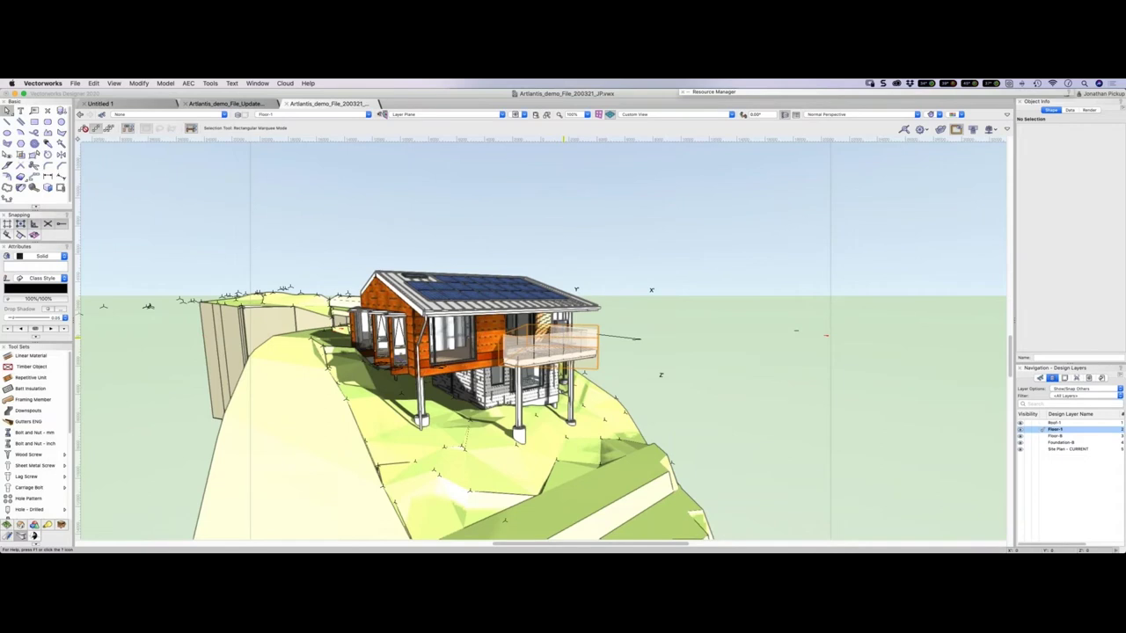
pyautogui.click(600, 335)
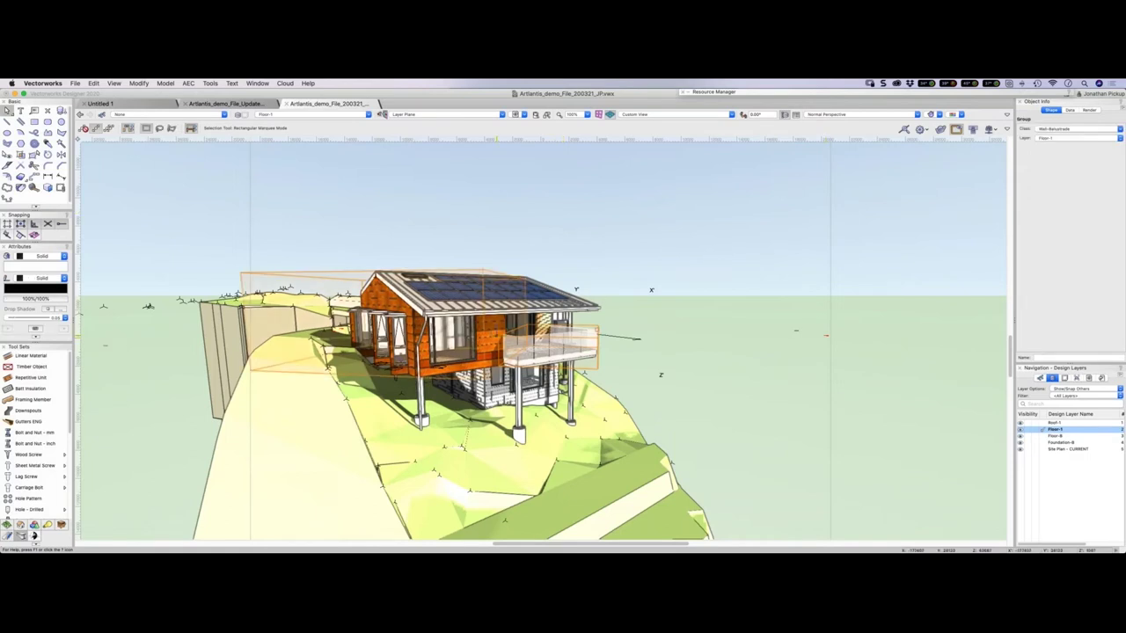
pyautogui.click(514, 203)
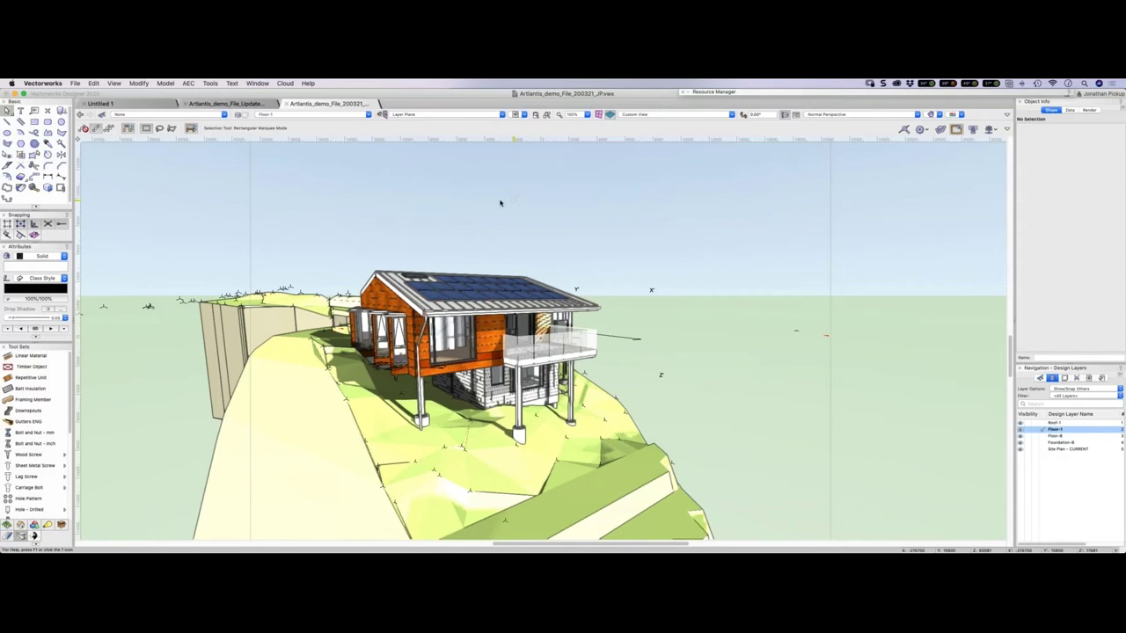
# - Review the Artlantis export preferences for shader mode, None-class objects and plug-in components, and accept them as set
pyautogui.click(75, 84)
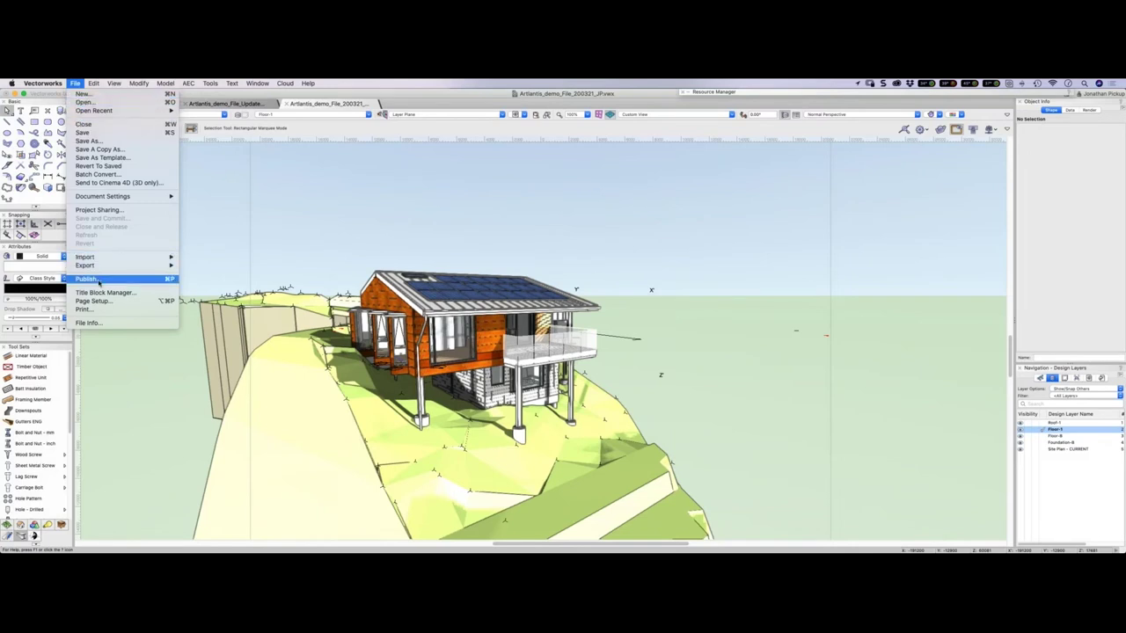
pyautogui.moveTo(95, 271)
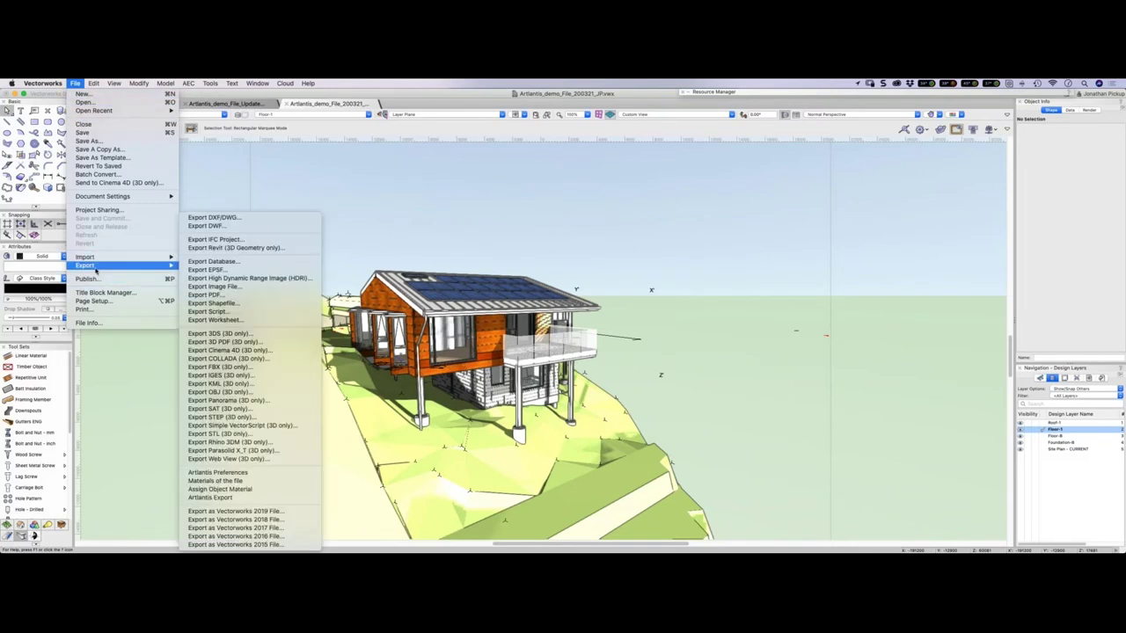
pyautogui.click(264, 473)
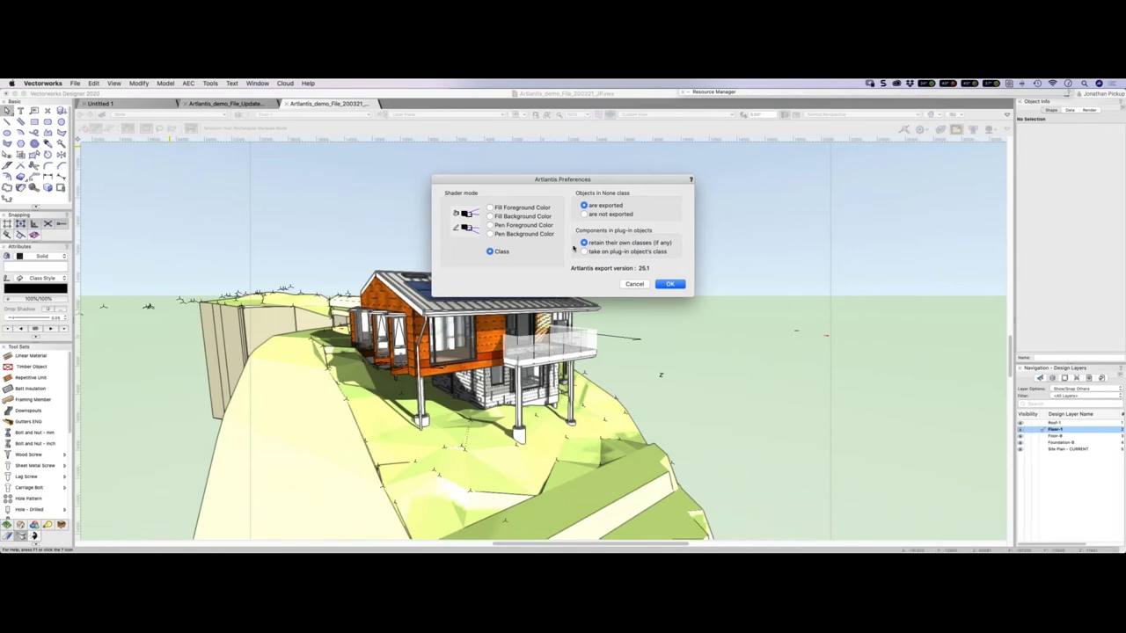
pyautogui.click(671, 285)
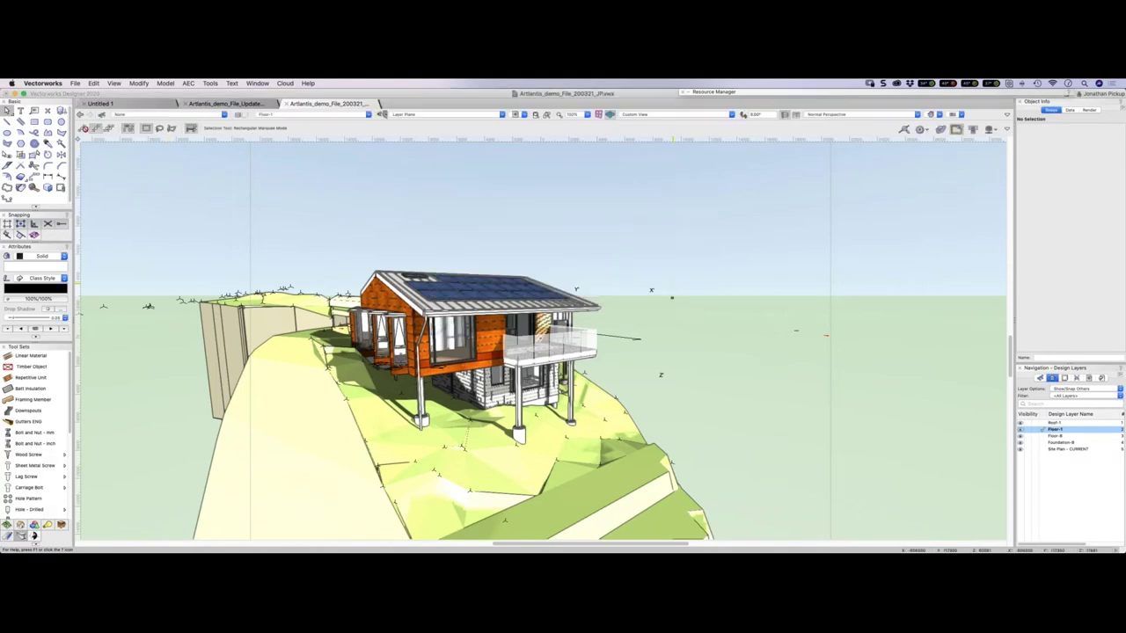
# - Review the full list of shaders used in the file through Materials of the file
pyautogui.click(74, 83)
pyautogui.moveTo(131, 265)
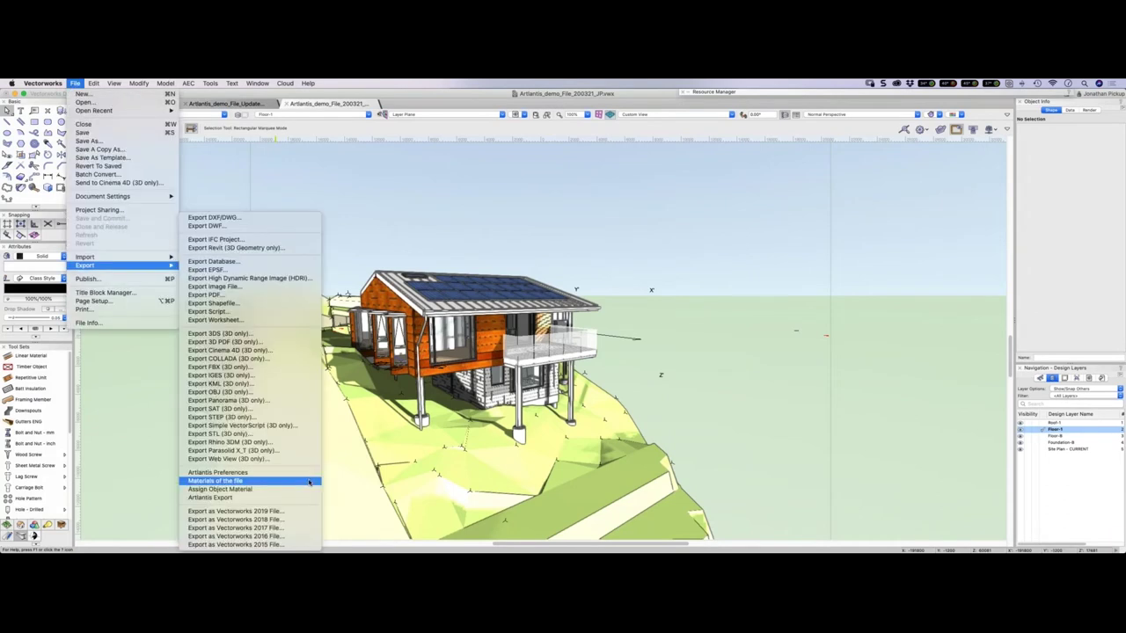
pyautogui.click(308, 482)
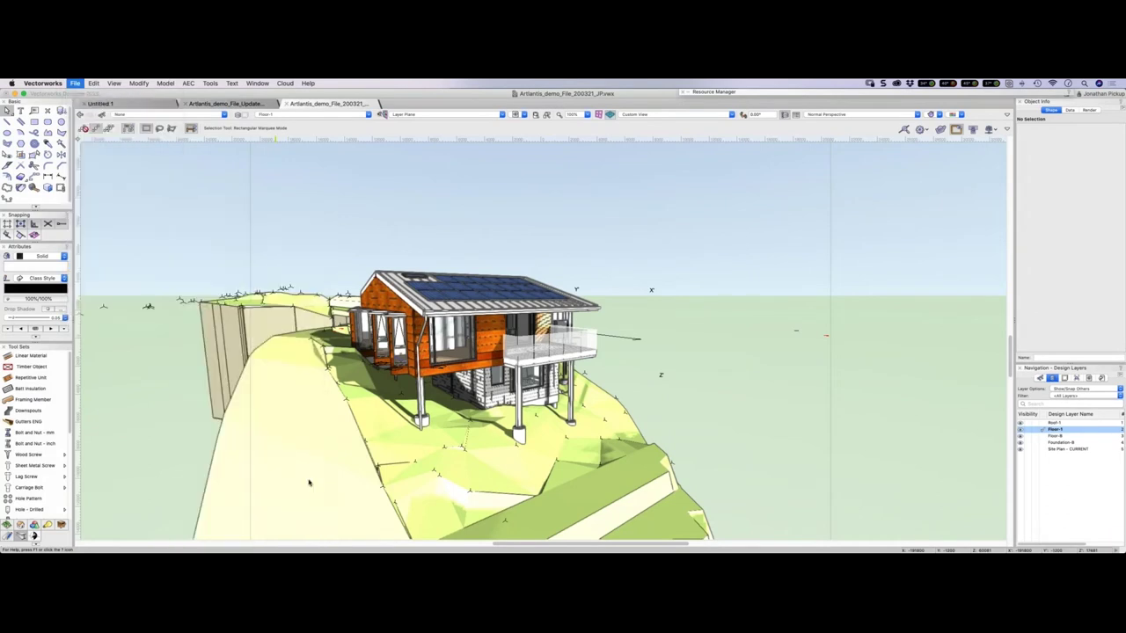
pyautogui.scroll(-5, 552, 214)
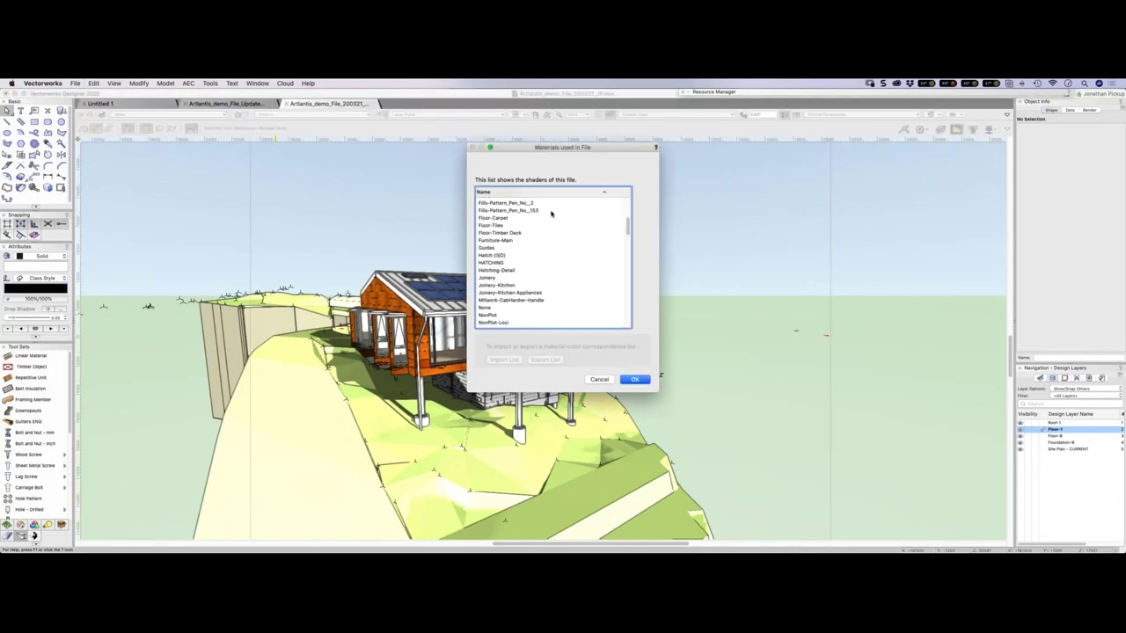
pyautogui.scroll(-8, 552, 213)
pyautogui.scroll(-8, 552, 214)
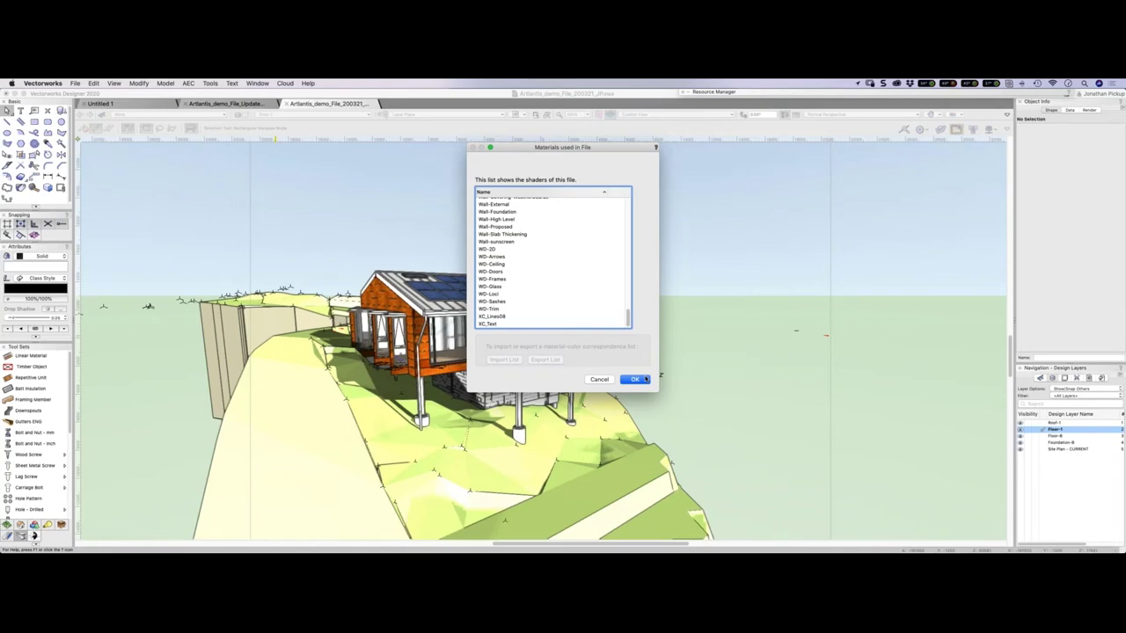
pyautogui.click(635, 379)
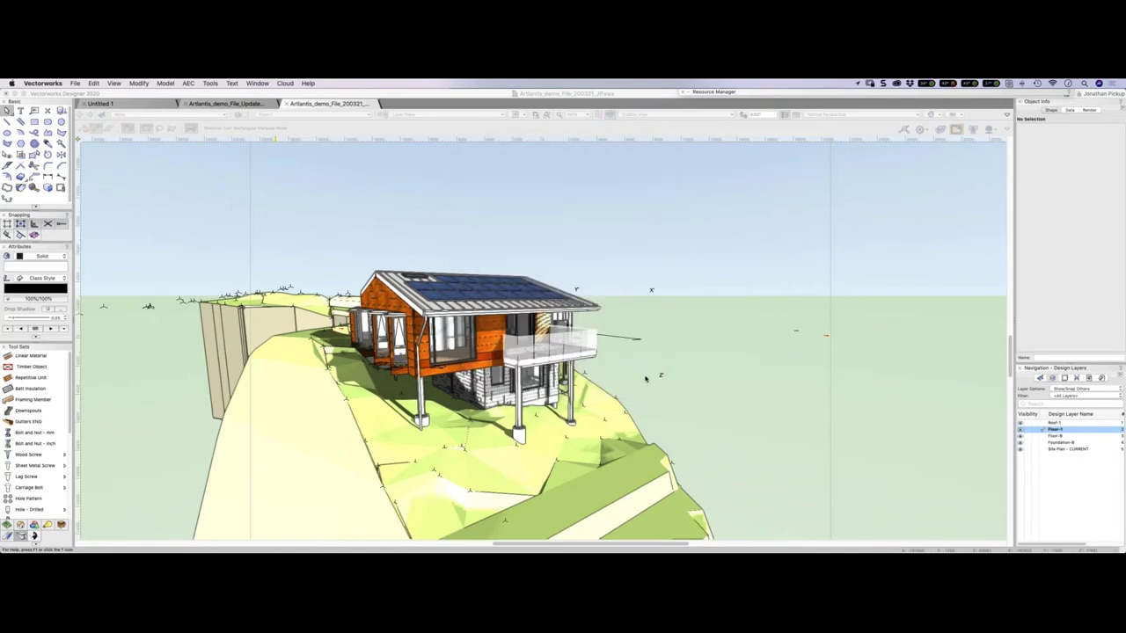
# - Start the Artlantis Export of the house and site model
pyautogui.click(75, 82)
pyautogui.moveTo(85, 265)
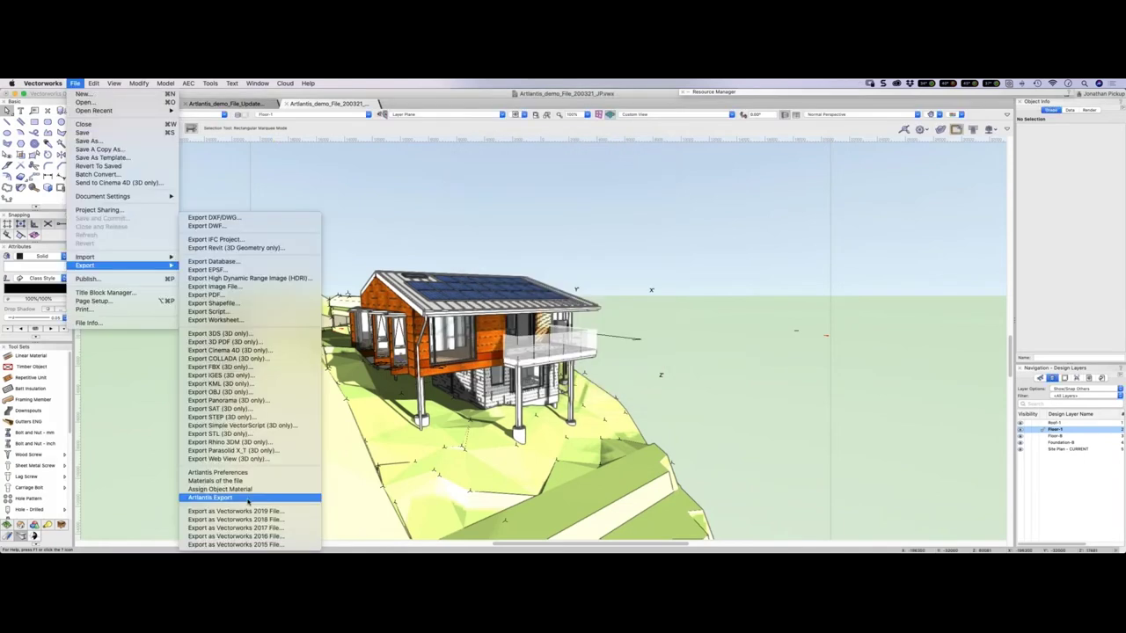
pyautogui.click(248, 498)
# - Examine the house, balcony and surrounding terrain from several sides in the 3D perspective view
pyautogui.keyDown('super'); pyautogui.moveTo(573, 222); pyautogui.dragTo(264, 264, button='middle'); pyautogui.keyUp('super')
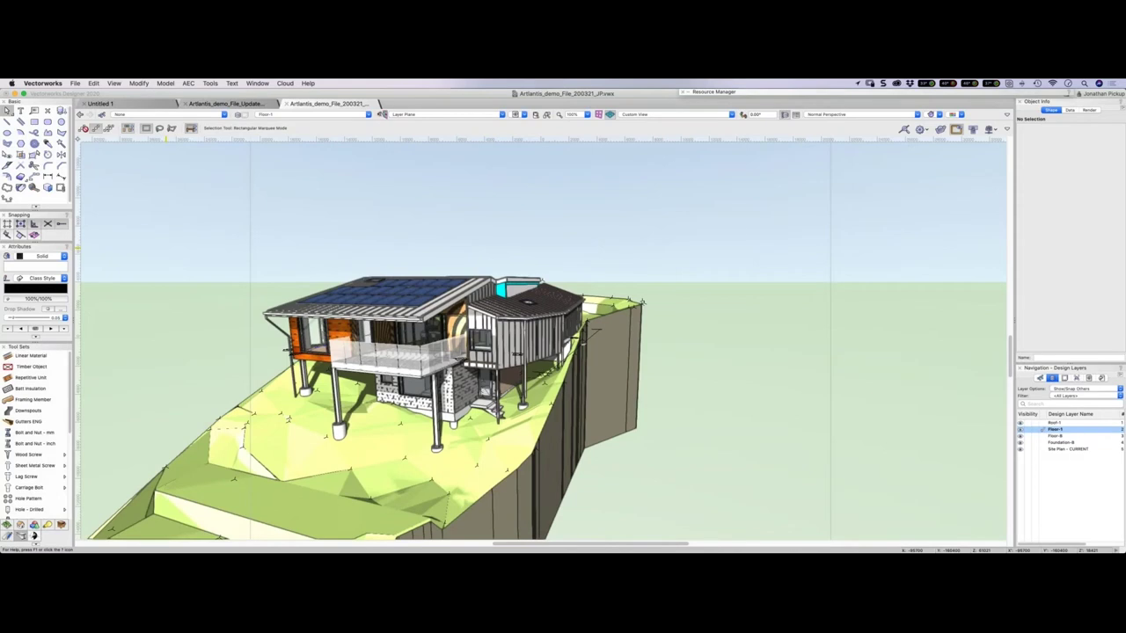
pyautogui.hotkey('shift', 'c')
pyautogui.moveTo(642, 302); pyautogui.dragTo(573, 332)
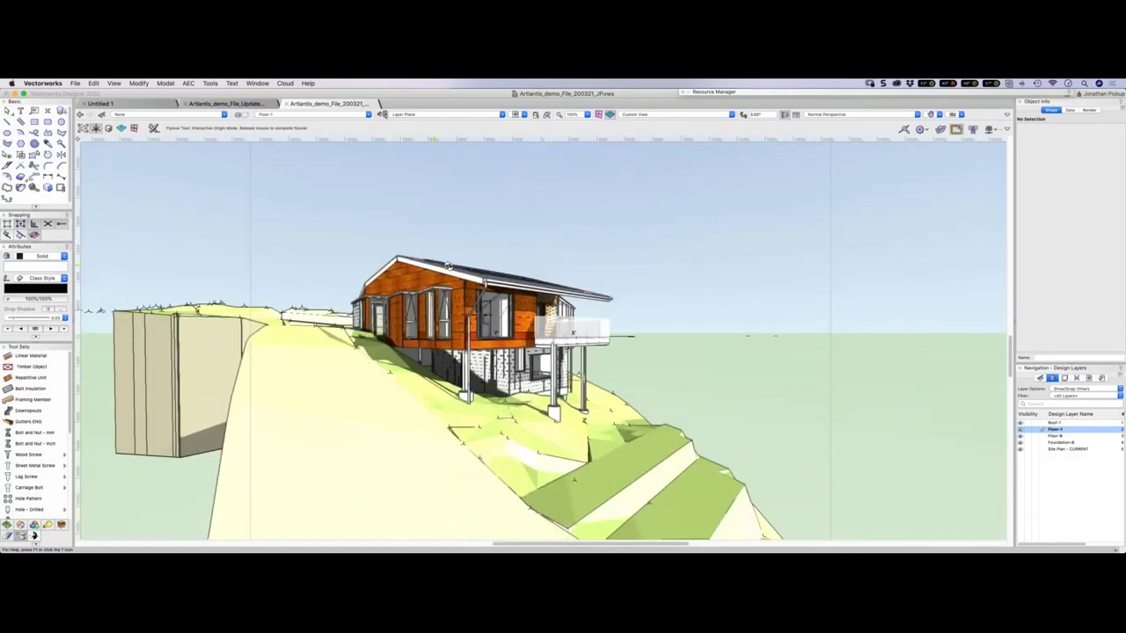
pyautogui.moveTo(775, 335); pyautogui.dragTo(861, 337)
pyautogui.press('x')
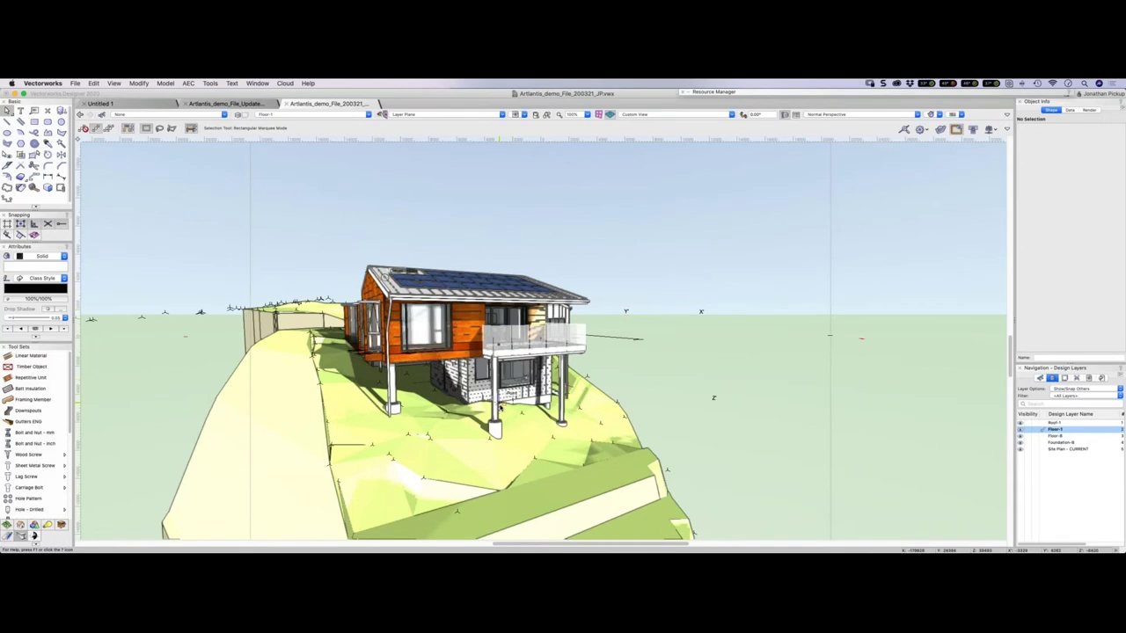
pyautogui.moveTo(556, 351); pyautogui.dragTo(572, 333, button='middle')
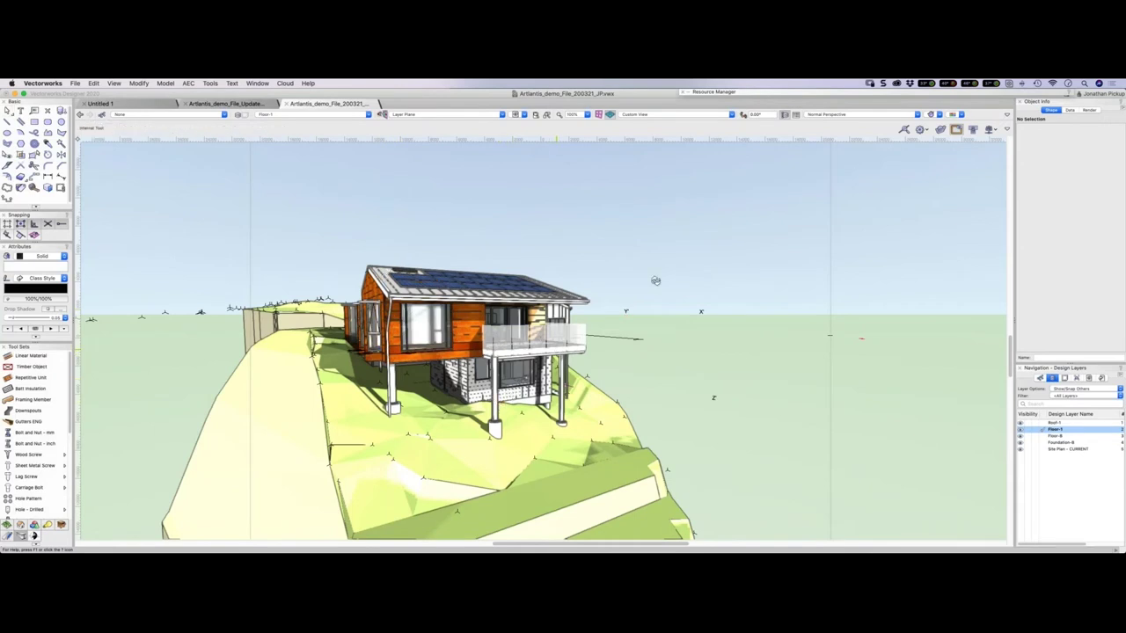
pyautogui.press('x')
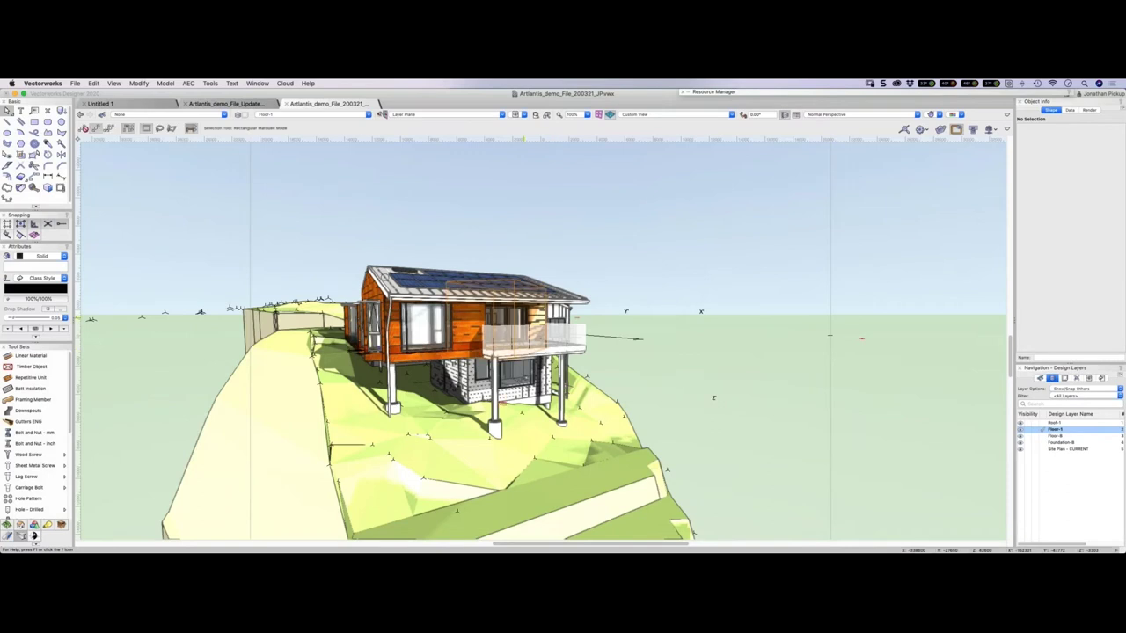
pyautogui.keyDown('super'); pyautogui.moveTo(528, 301); pyautogui.dragTo(622, 290, button='middle'); pyautogui.keyUp('super')
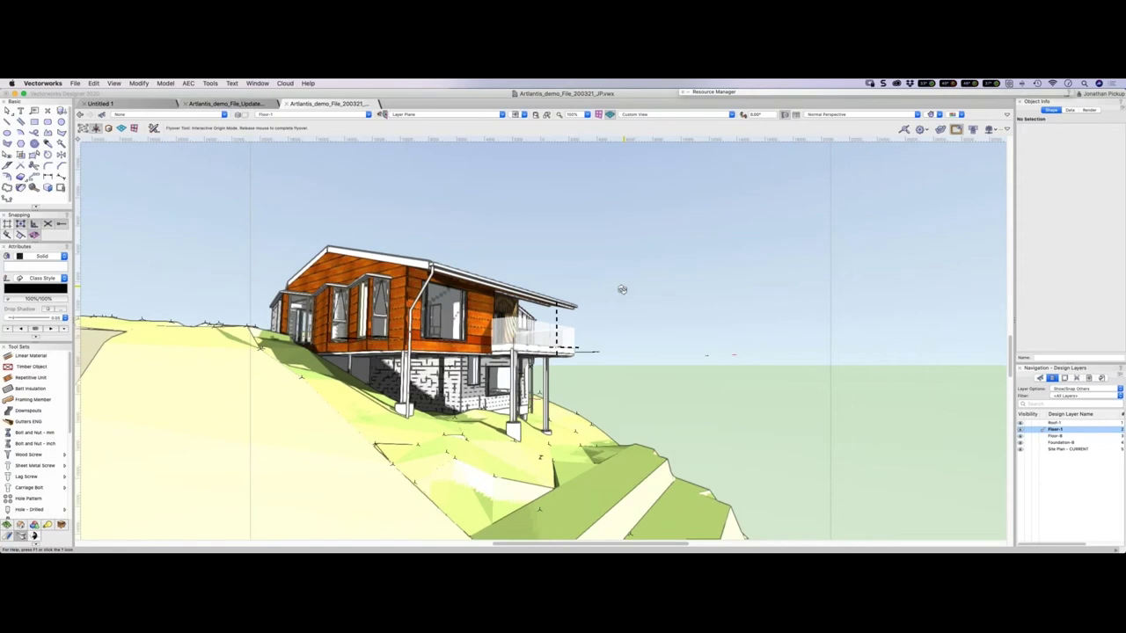
pyautogui.keyDown('super'); pyautogui.moveTo(621, 290); pyautogui.dragTo(176, 304, button='middle'); pyautogui.keyUp('super')
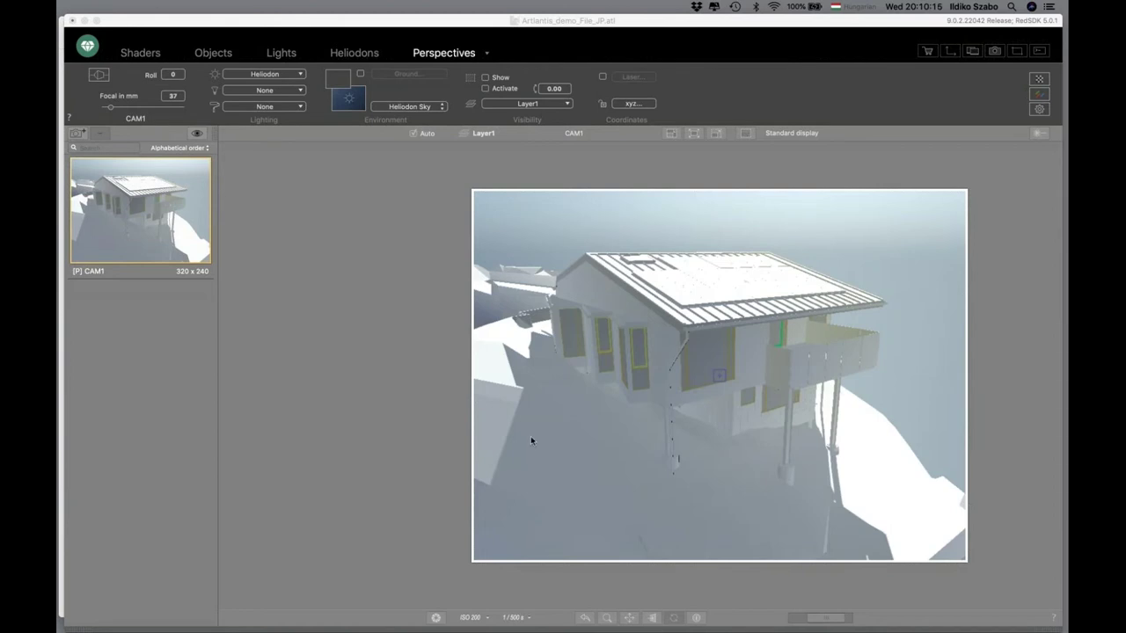
# - Switch to Artlantis, turn the CAM1 perspective toward the ribbed-roof wing, and check the shader list imported from the export
pyautogui.click(660, 357)
pyautogui.moveTo(661, 356)
pyautogui.mouseDown()
pyautogui.moveTo(612, 330)
pyautogui.moveTo(754, 301)
pyautogui.moveTo(797, 310)
pyautogui.moveTo(697, 345)
pyautogui.moveTo(713, 360)
pyautogui.mouseUp()
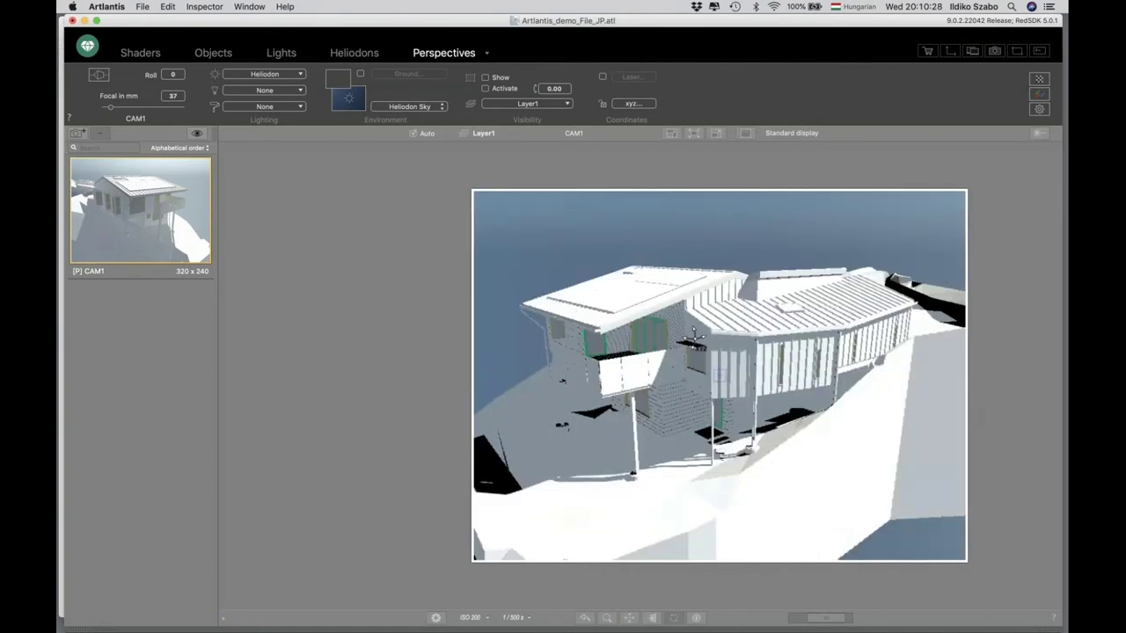
pyautogui.click(143, 53)
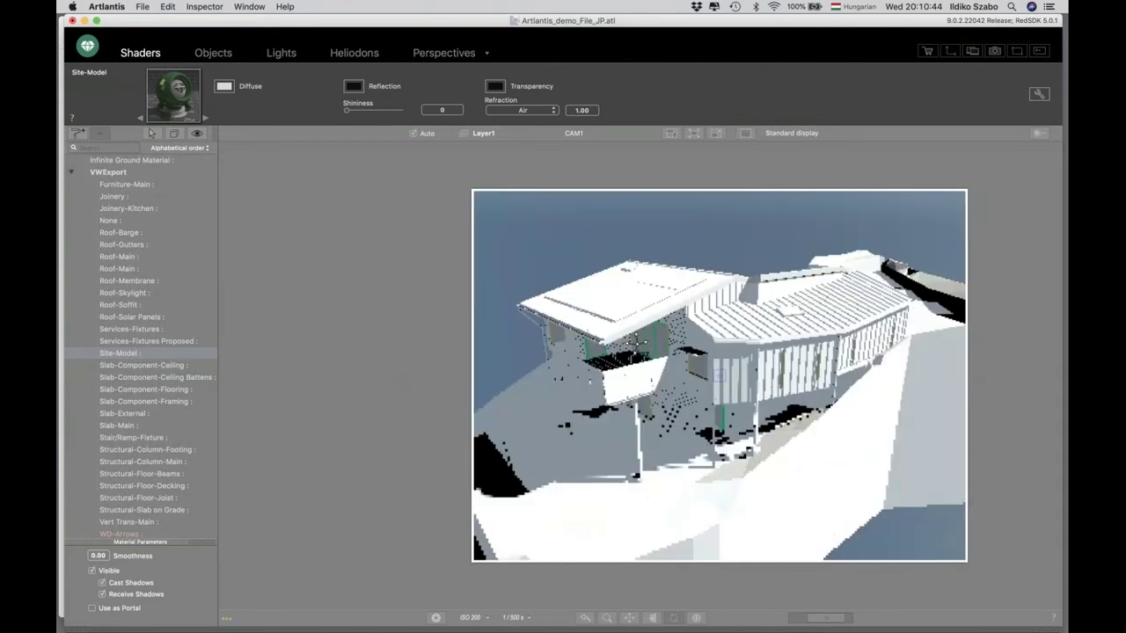
pyautogui.click(443, 53)
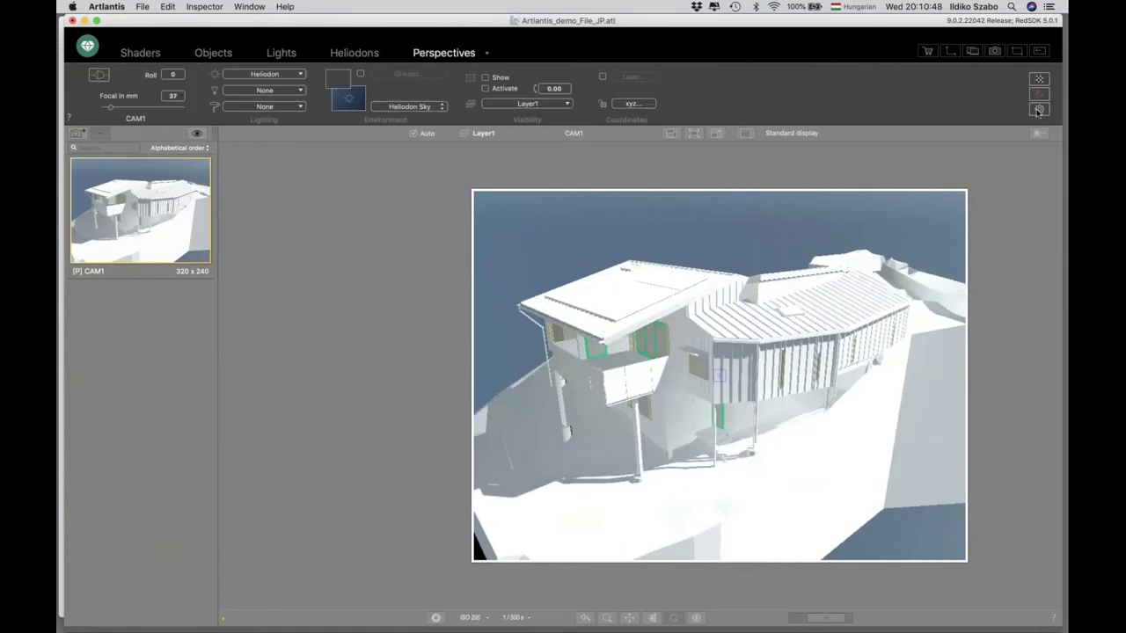
# - Set the CAM1 rendering engine to White Model and adjust the perspective to a slightly higher viewpoint
pyautogui.click(1038, 109)
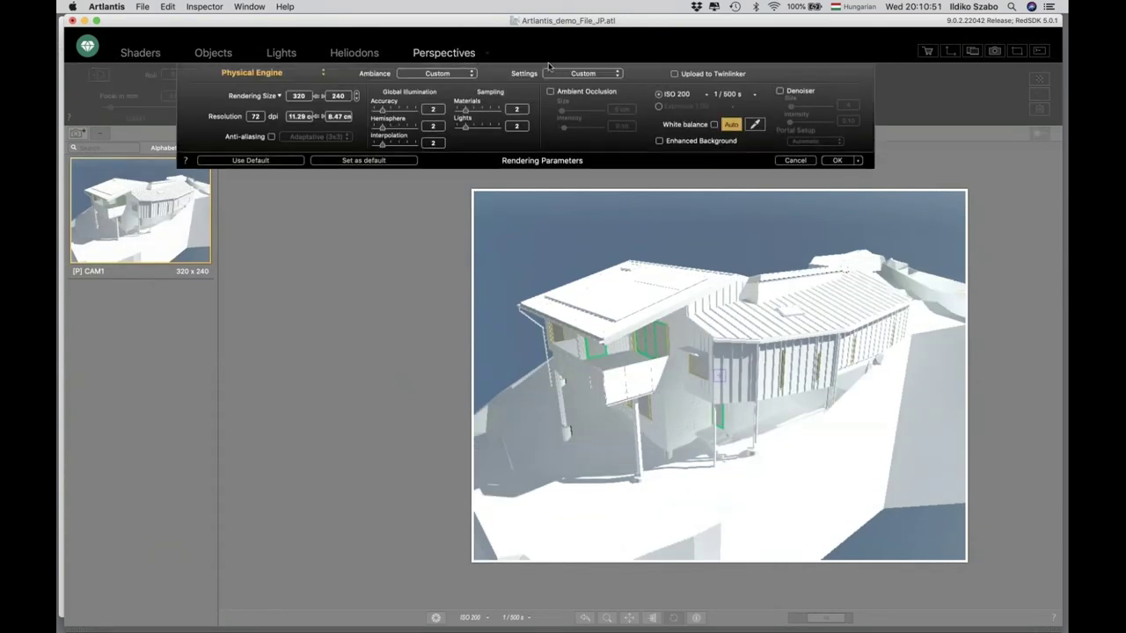
pyautogui.click(263, 75)
pyautogui.click(265, 84)
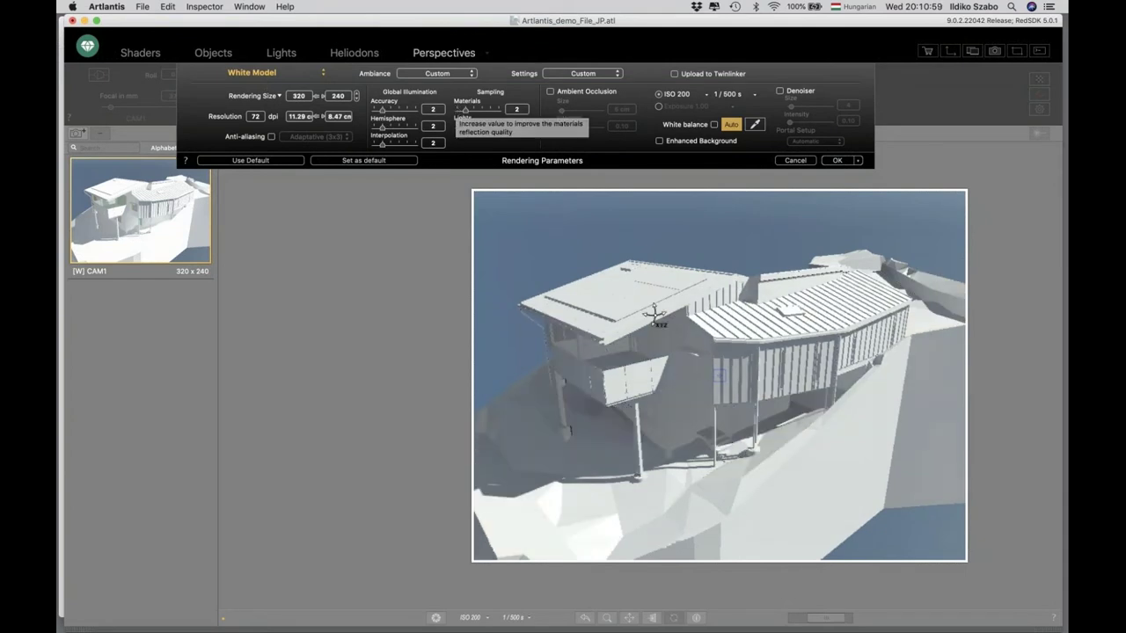
pyautogui.moveTo(658, 325); pyautogui.dragTo(664, 338)
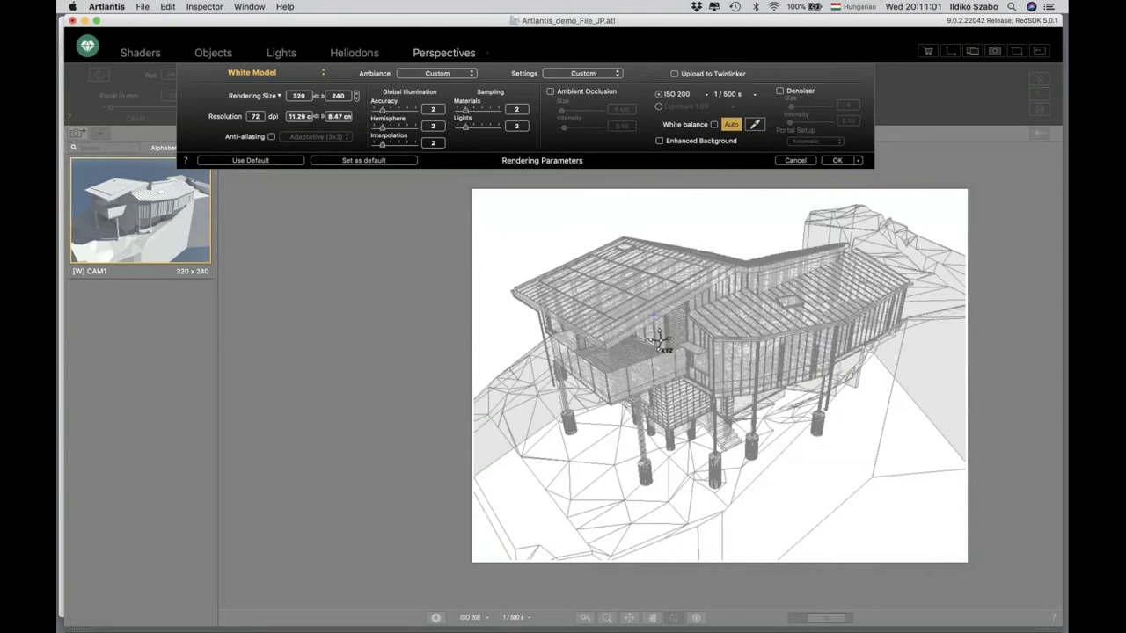
pyautogui.scroll(2, 662, 339)
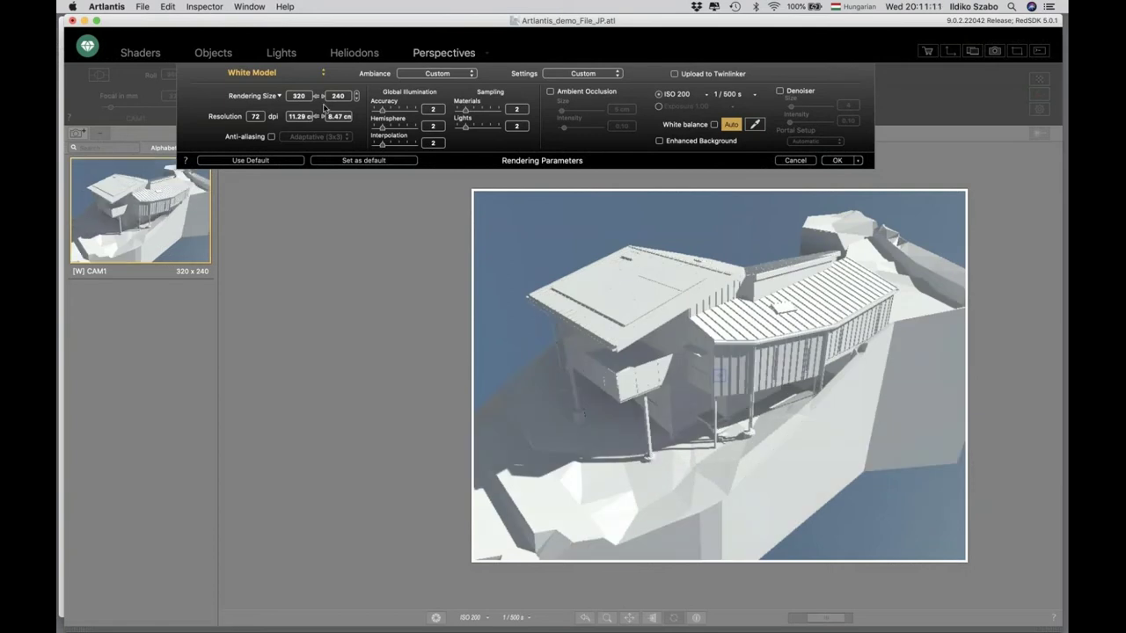
# - Set the CAM1 rendering size to 1920 x 1080 and enable Ambient Occlusion with size 54 cm and intensity 0.44
pyautogui.click(278, 96)
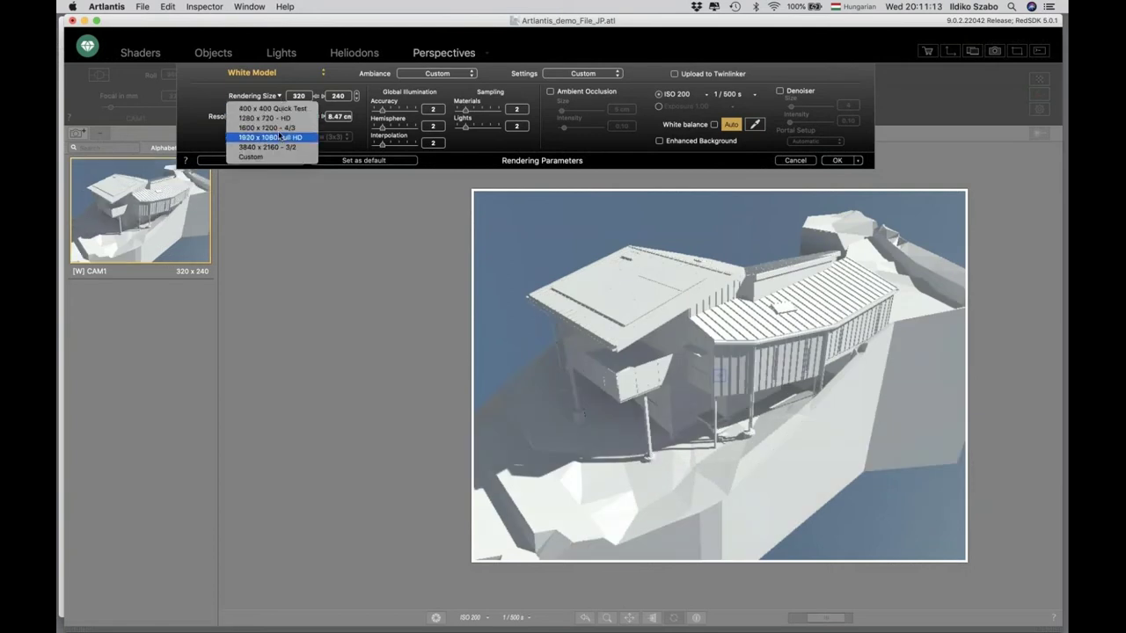
pyautogui.click(262, 175)
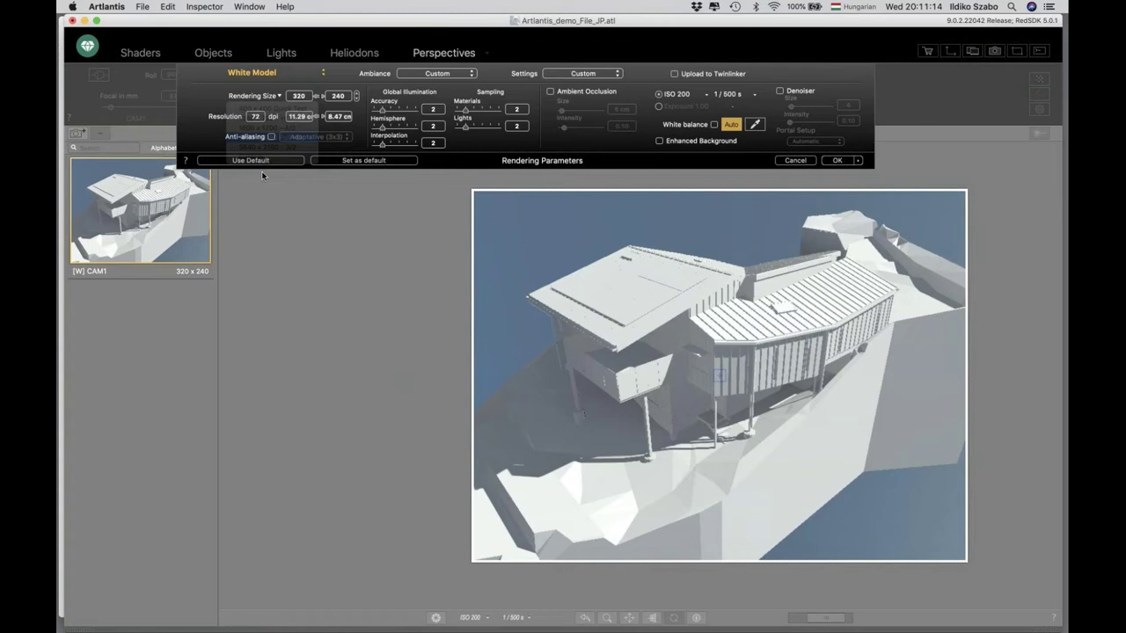
pyautogui.click(550, 91)
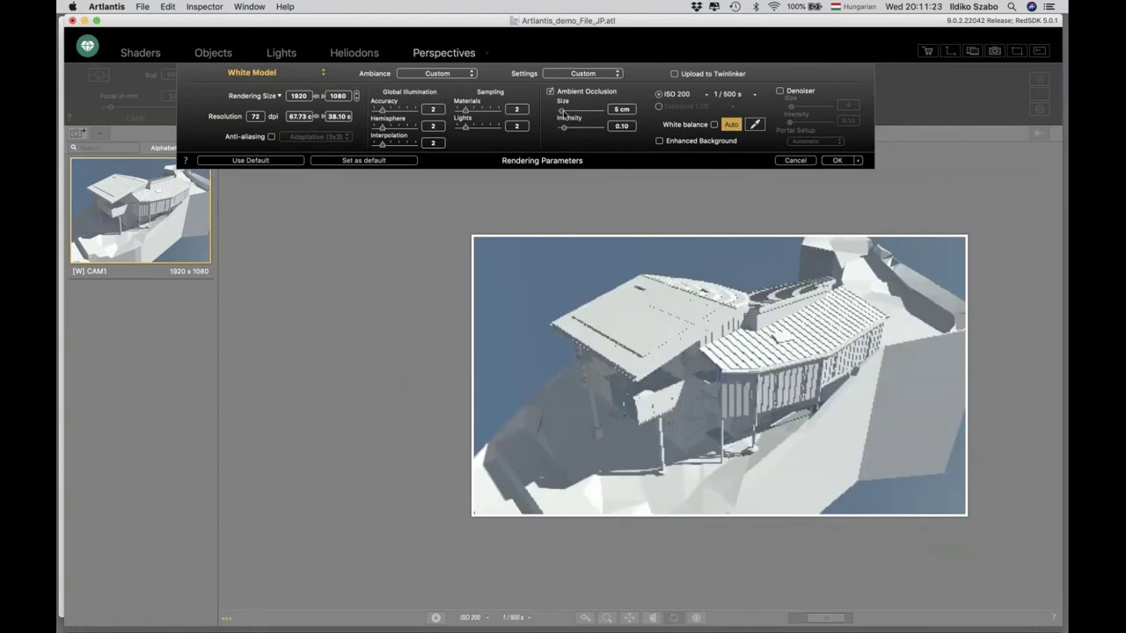
pyautogui.moveTo(564, 113); pyautogui.dragTo(583, 129)
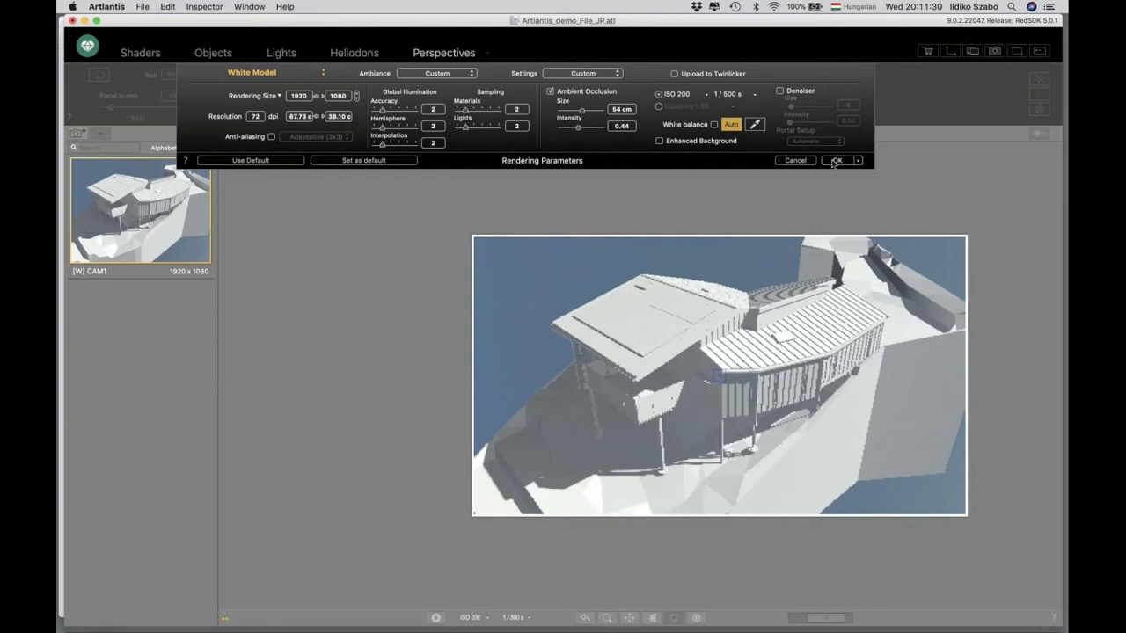
pyautogui.click(835, 160)
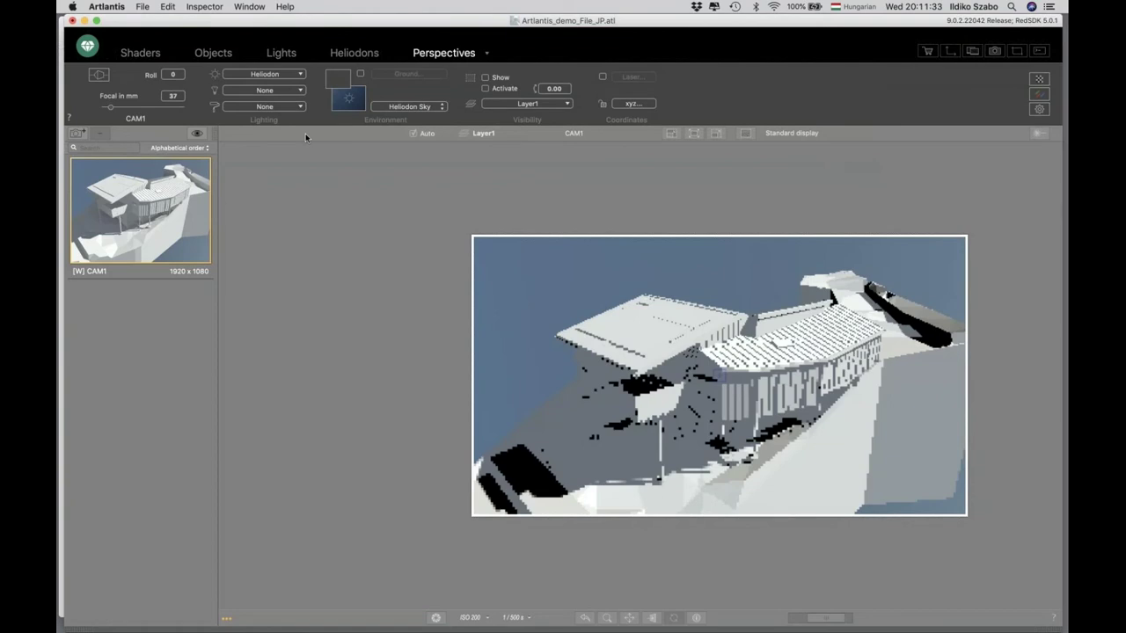
# - Make the balcony's Wall-Balustrade shader glass-like with a black diffuse colour and a very light grey transparency colour
pyautogui.click(155, 56)
pyautogui.click(641, 400)
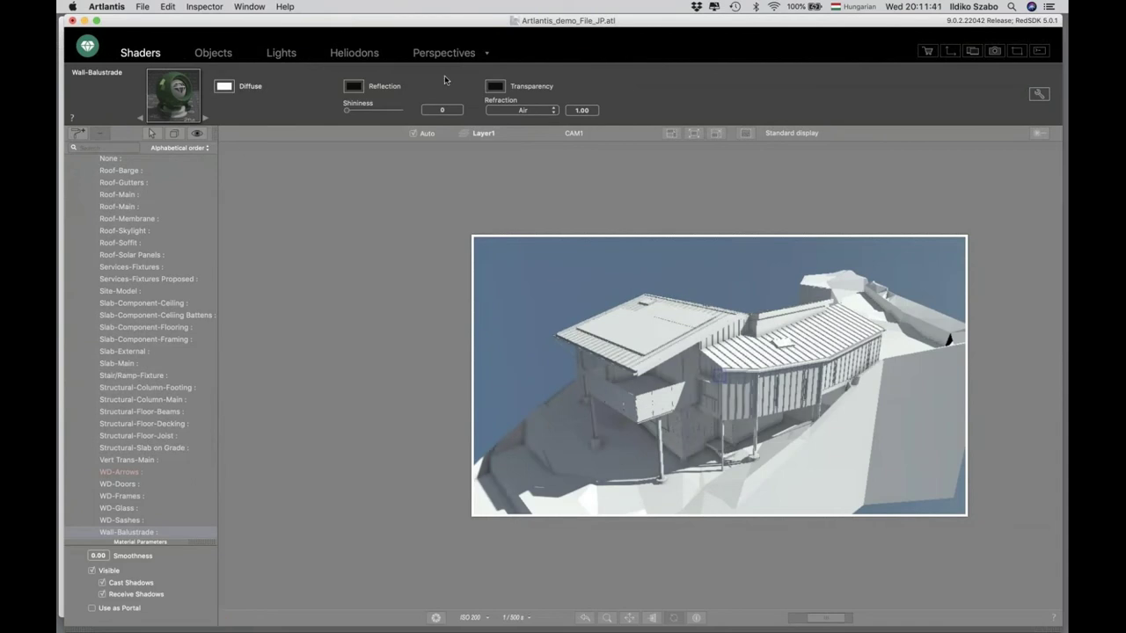
pyautogui.click(225, 86)
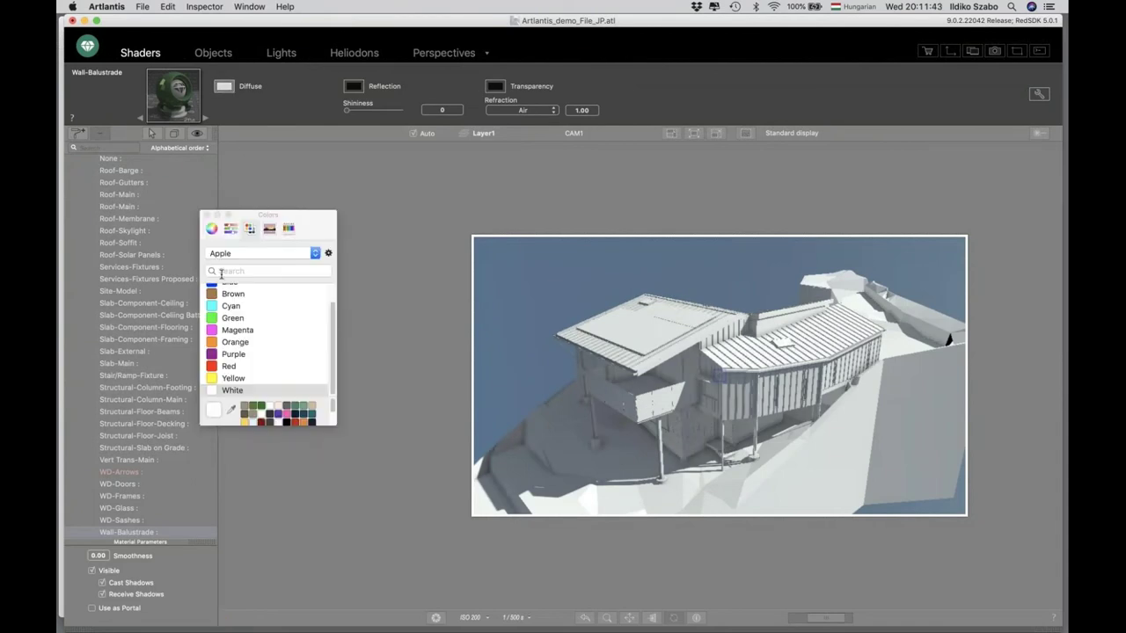
pyautogui.click(210, 230)
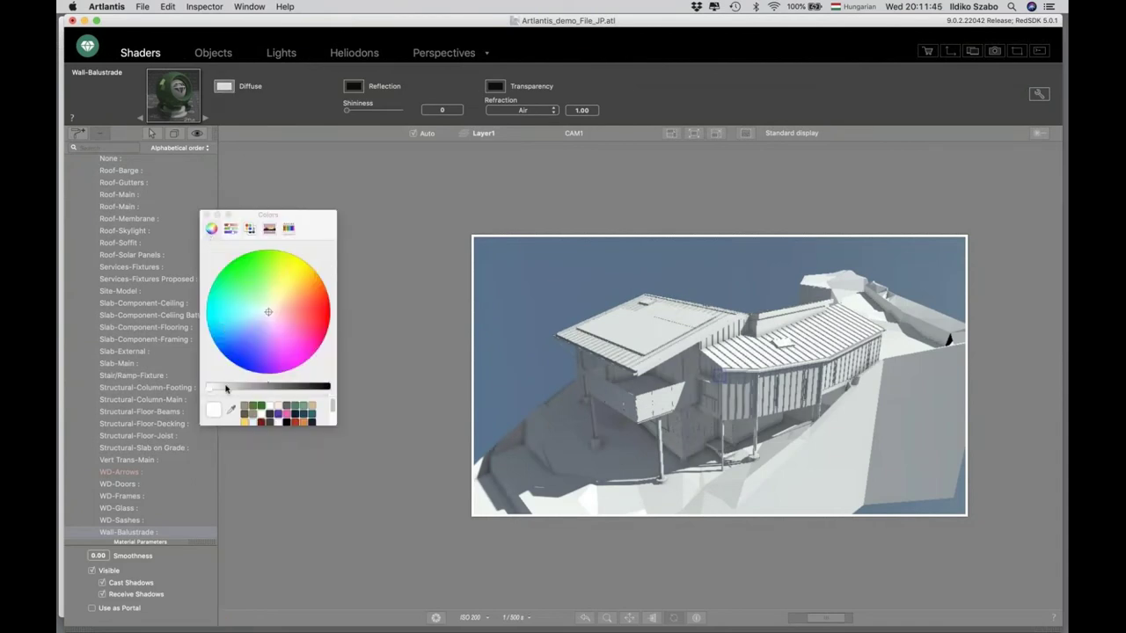
pyautogui.moveTo(264, 388); pyautogui.dragTo(327, 387)
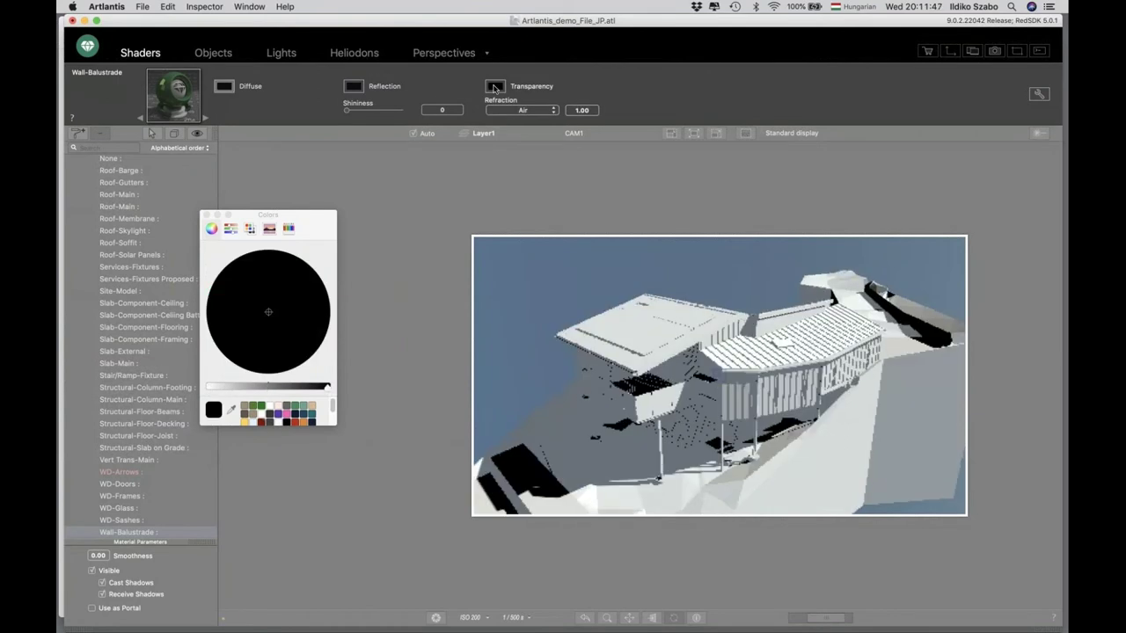
pyautogui.click(209, 387)
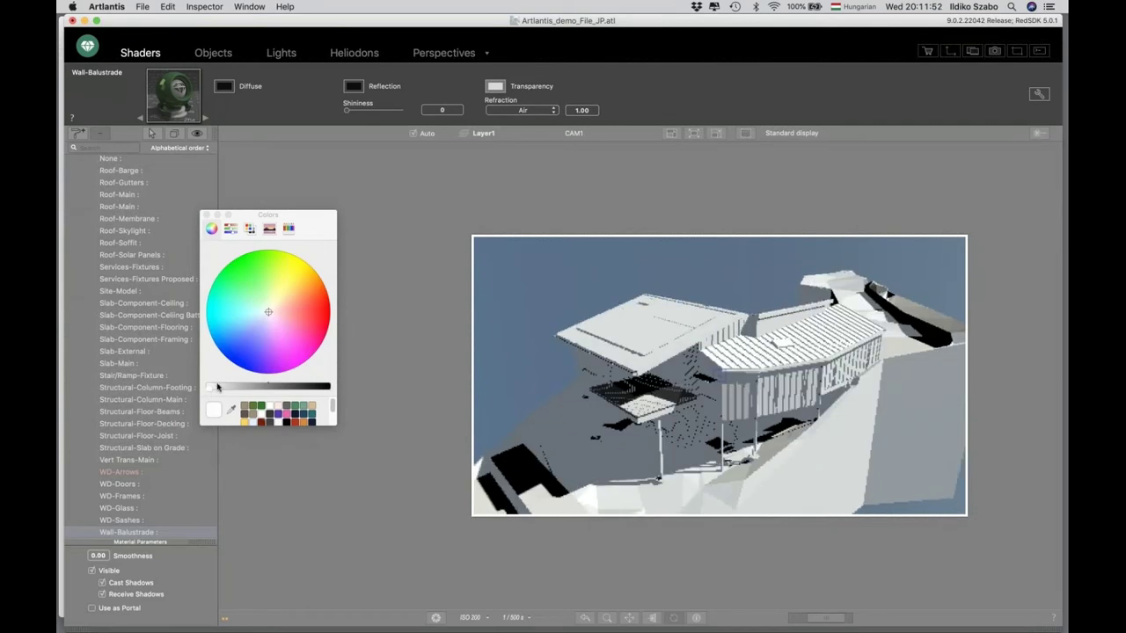
pyautogui.click(221, 388)
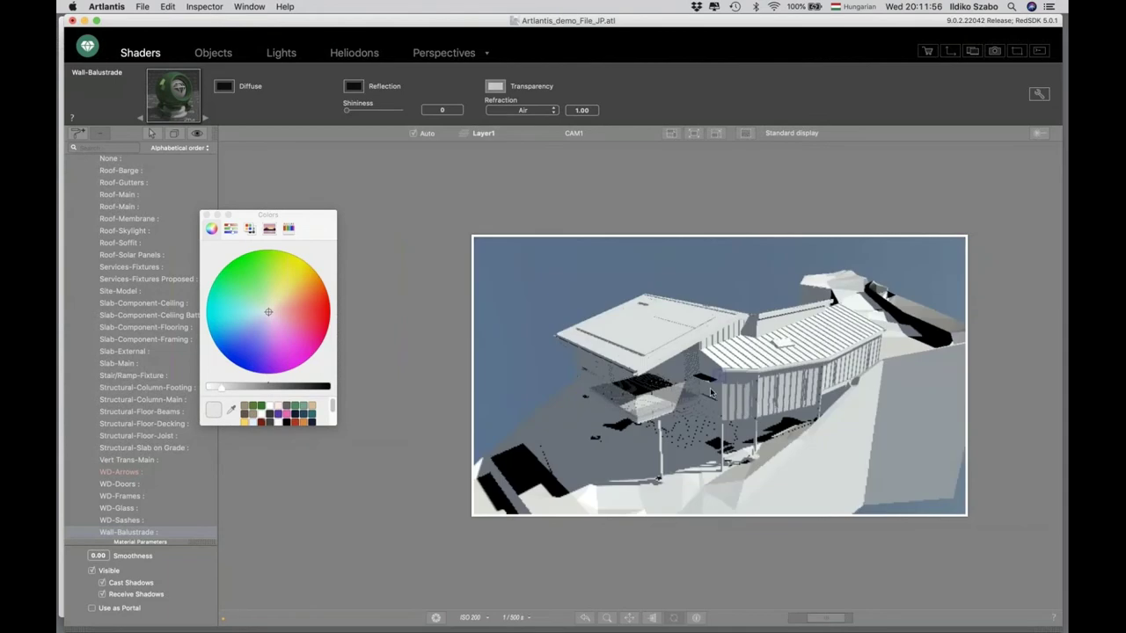
# - Give the window's WD-Glass shader a black diffuse colour and white transparency, and enlarge the preview
pyautogui.click(710, 389)
pyautogui.click(710, 389)
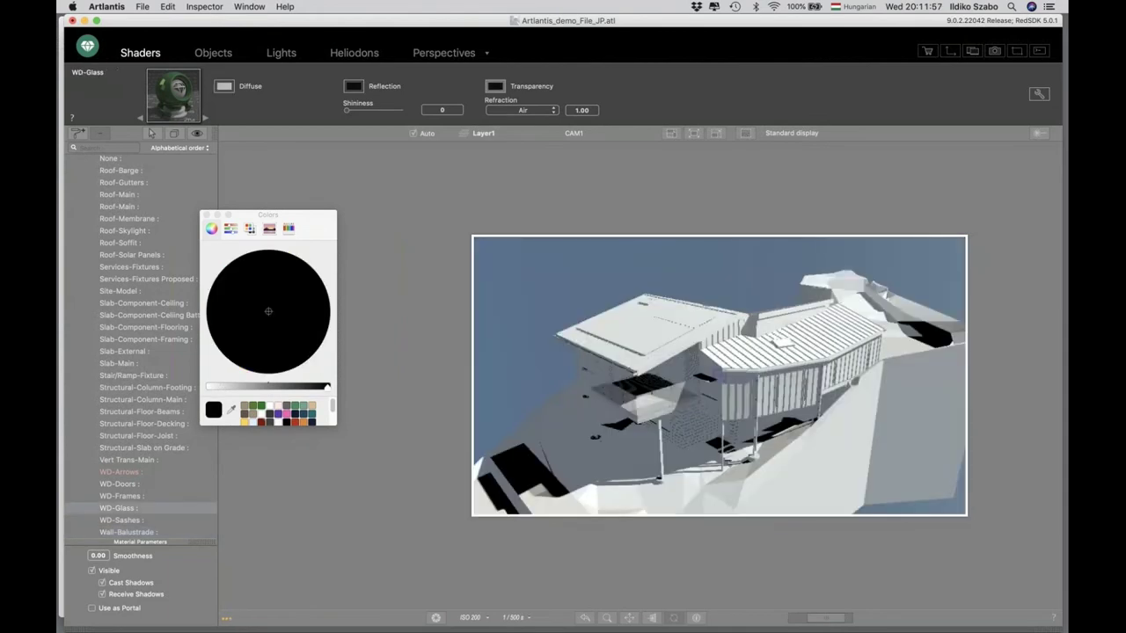
pyautogui.click(224, 86)
pyautogui.moveTo(209, 387); pyautogui.dragTo(322, 385)
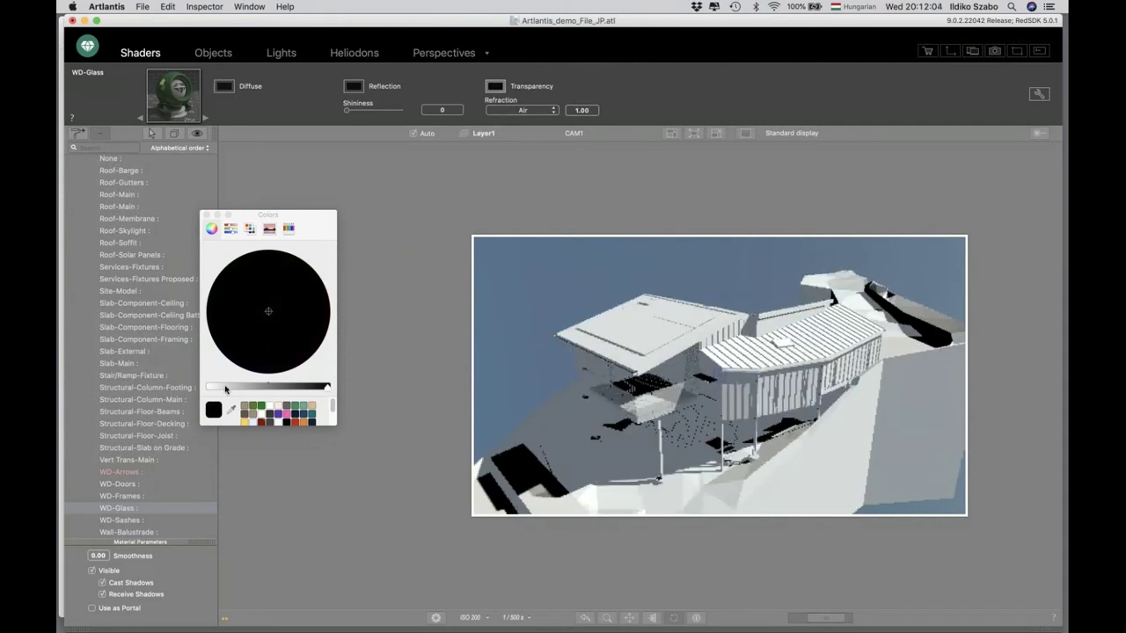
pyautogui.moveTo(225, 389); pyautogui.dragTo(209, 391)
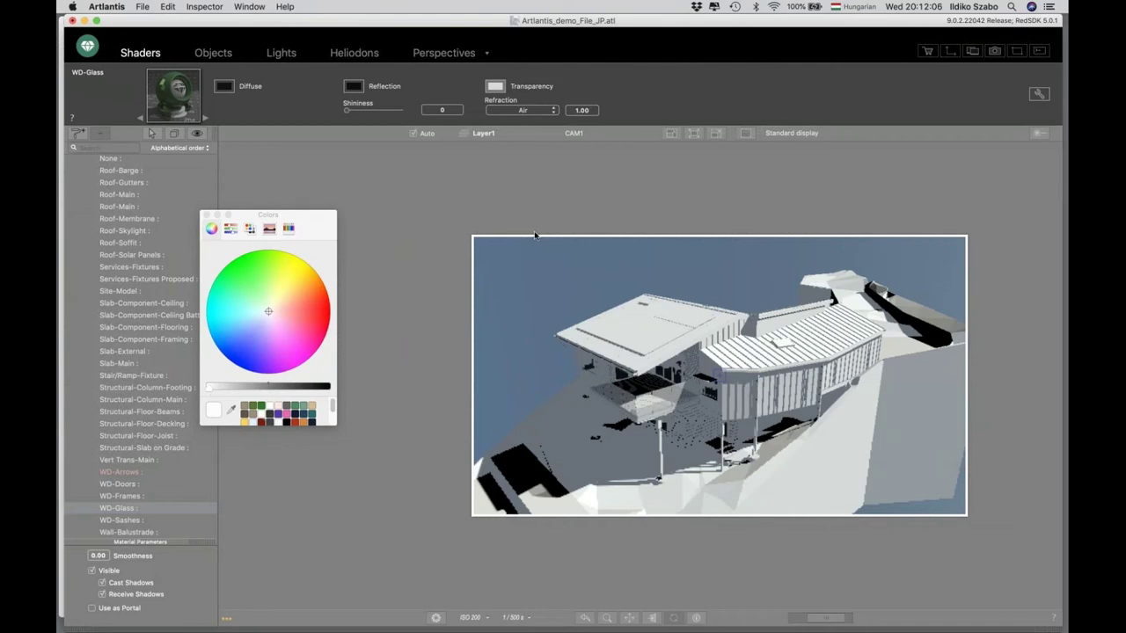
pyautogui.click(716, 132)
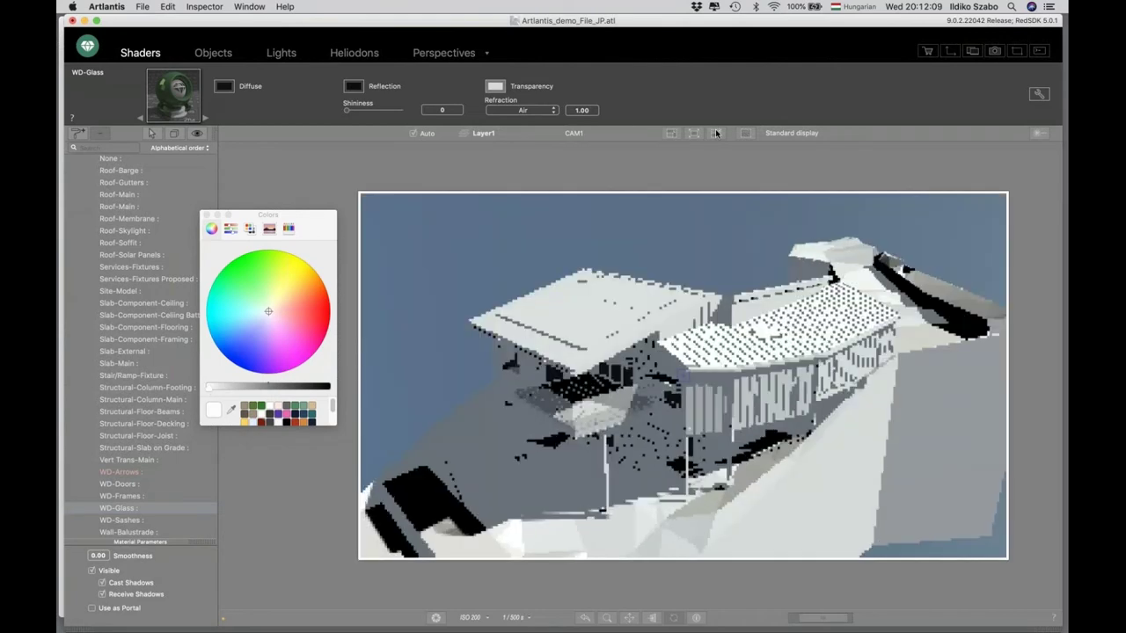
pyautogui.click(206, 215)
# - Duplicate the CAM1 perspective and set the copy's rendering engine to Physical Engine
pyautogui.click(442, 52)
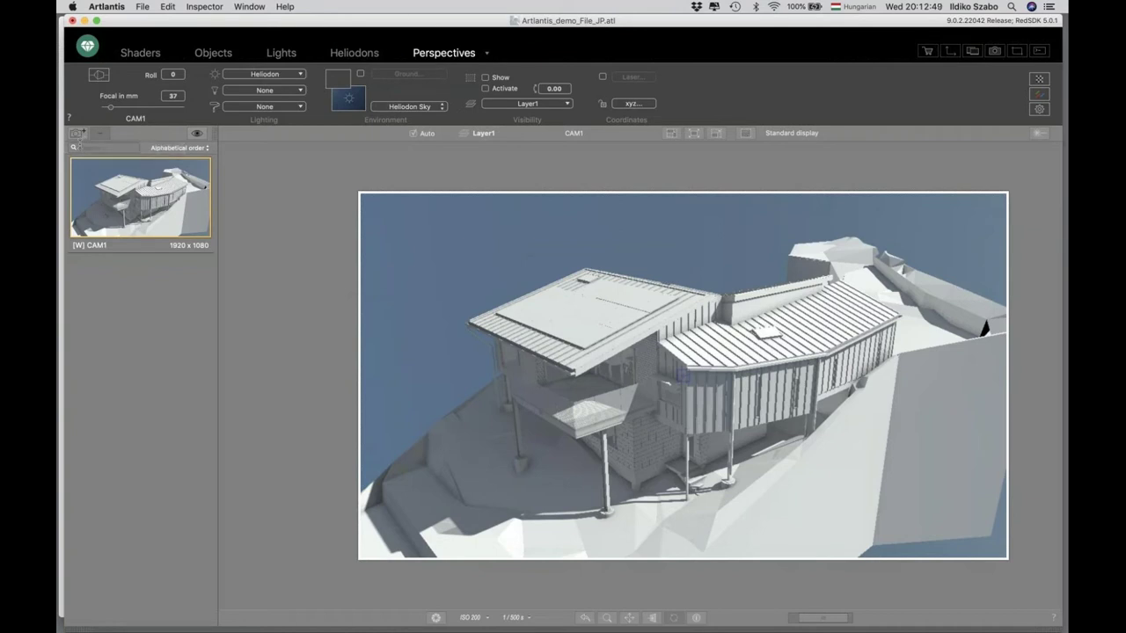
pyautogui.click(77, 133)
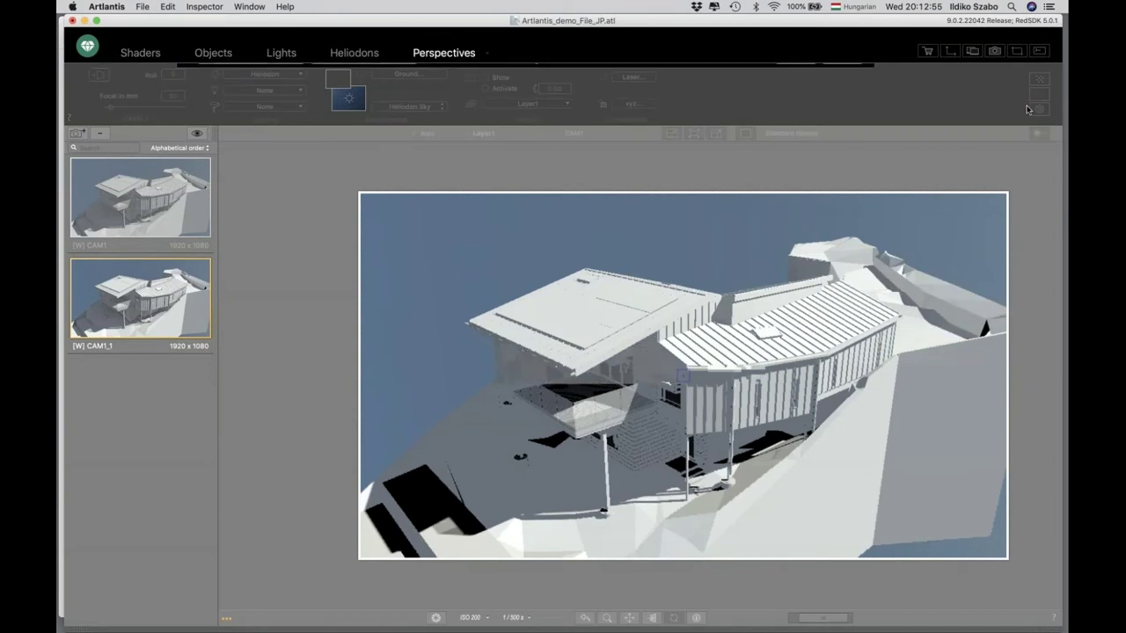
pyautogui.click(286, 77)
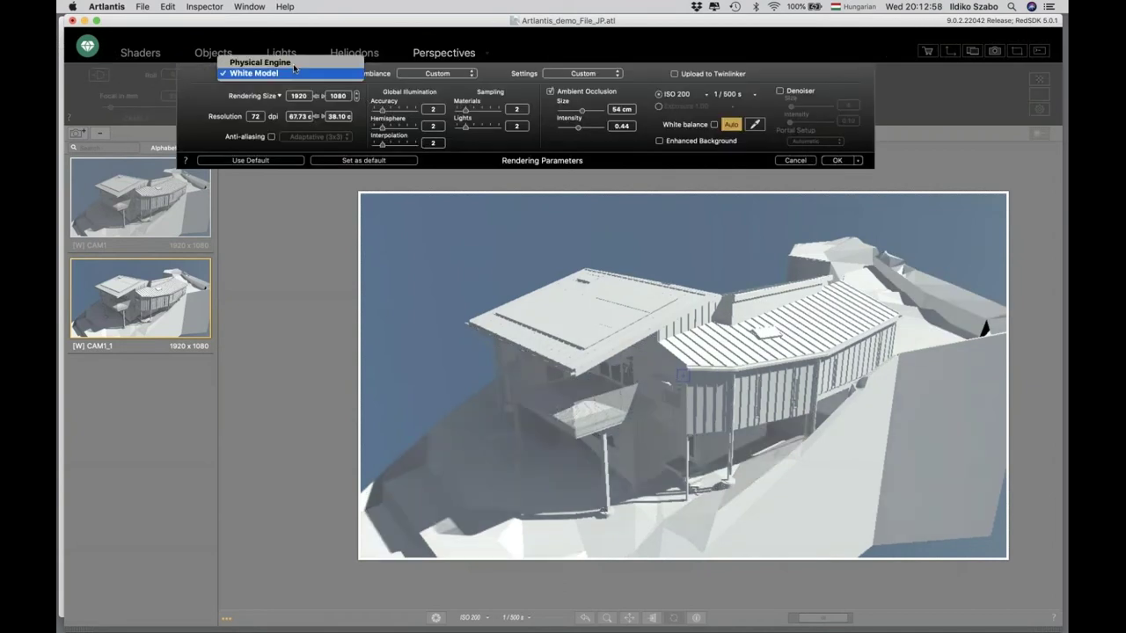
pyautogui.click(293, 67)
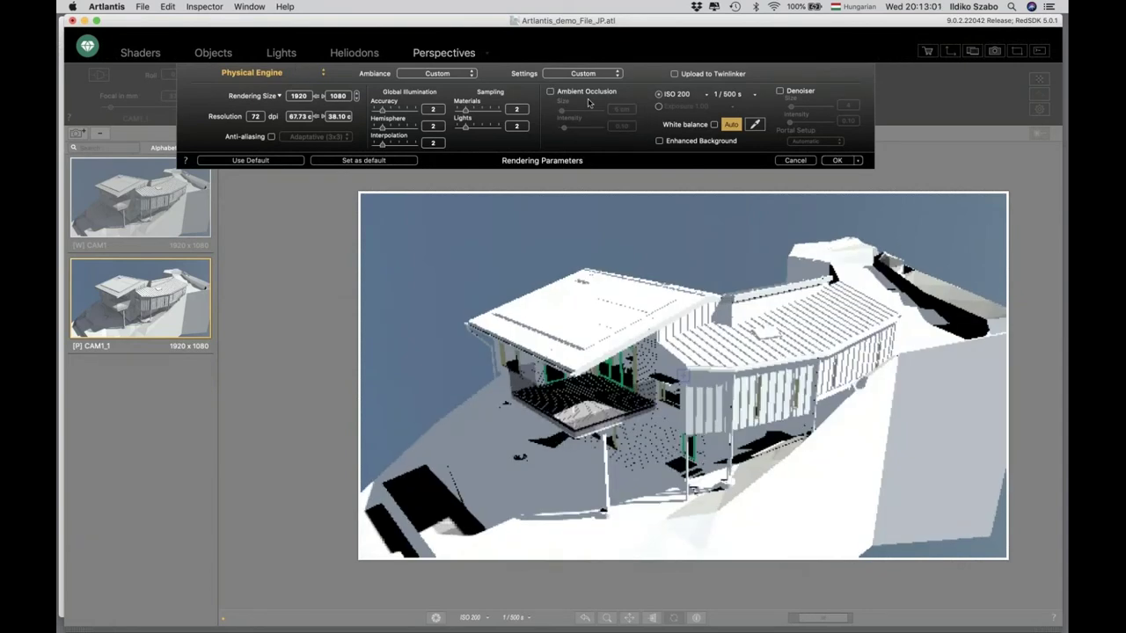
pyautogui.click(836, 160)
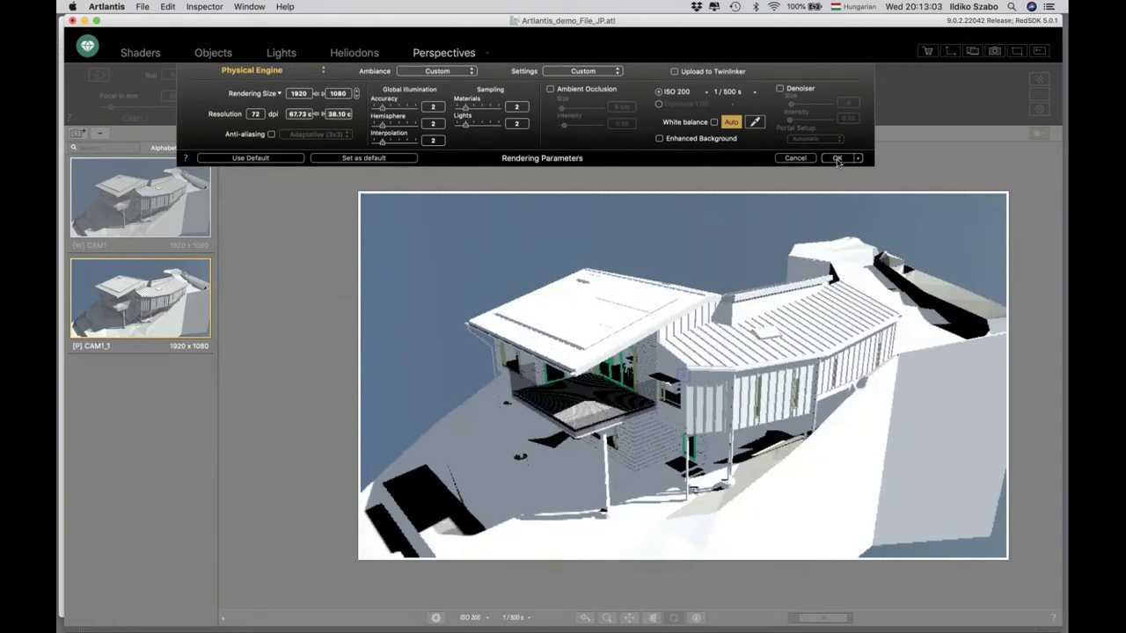
# - Move the CAM1_1 view close to the glass balcony and turn the Heliodon's sun to an azimuth of about 225.85
pyautogui.moveTo(563, 369)
pyautogui.mouseDown()
pyautogui.moveTo(620, 374)
pyautogui.moveTo(531, 354)
pyautogui.moveTo(453, 357)
pyautogui.moveTo(668, 373)
pyautogui.moveTo(673, 349)
pyautogui.moveTo(649, 358)
pyautogui.moveTo(703, 370)
pyautogui.moveTo(658, 378)
pyautogui.moveTo(693, 327)
pyautogui.moveTo(691, 352)
pyautogui.mouseUp()
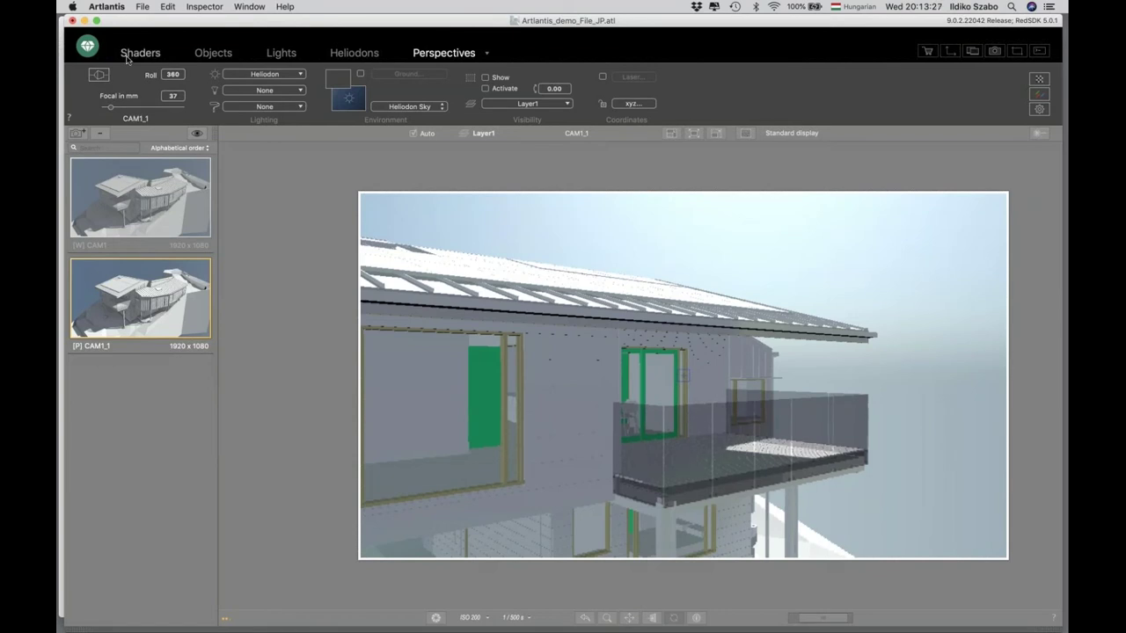
pyautogui.click(128, 55)
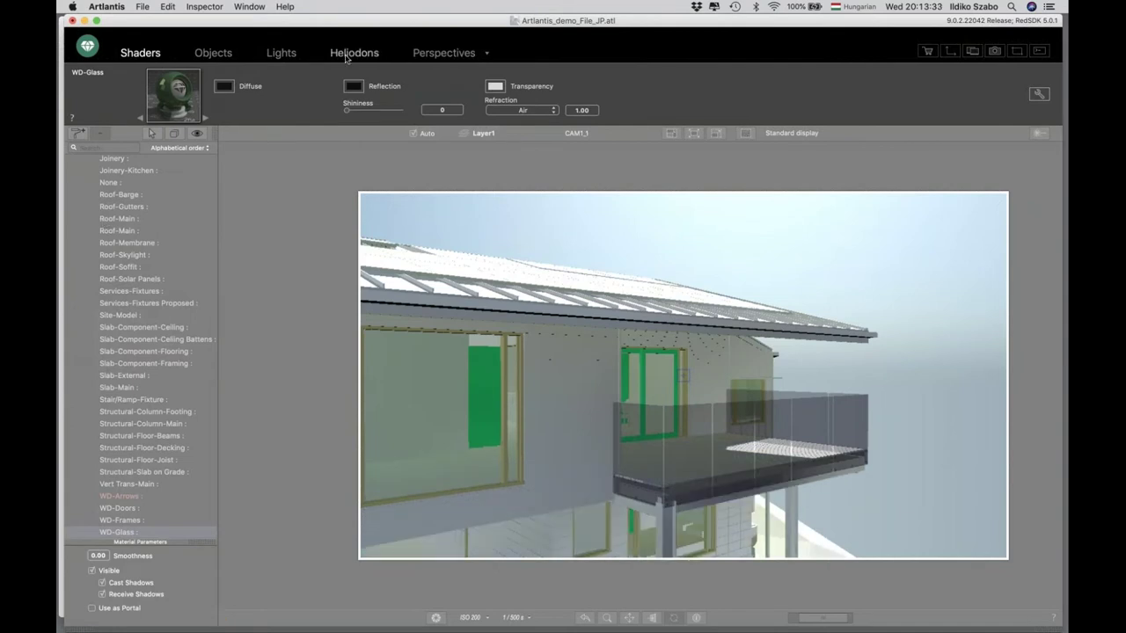
pyautogui.click(348, 55)
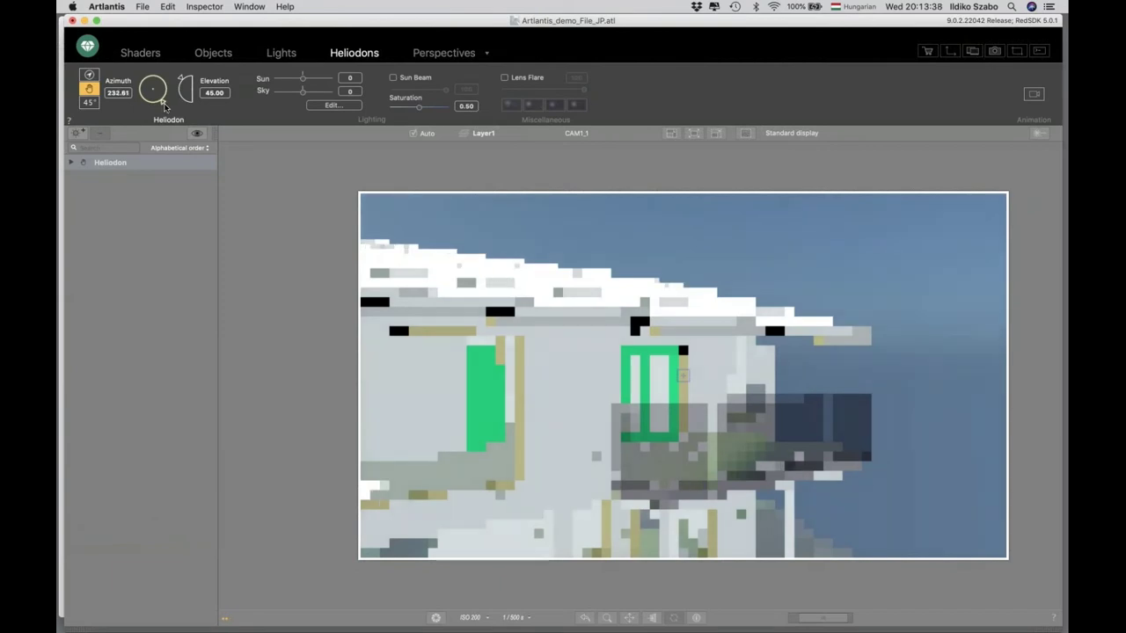
pyautogui.moveTo(162, 103); pyautogui.dragTo(165, 100)
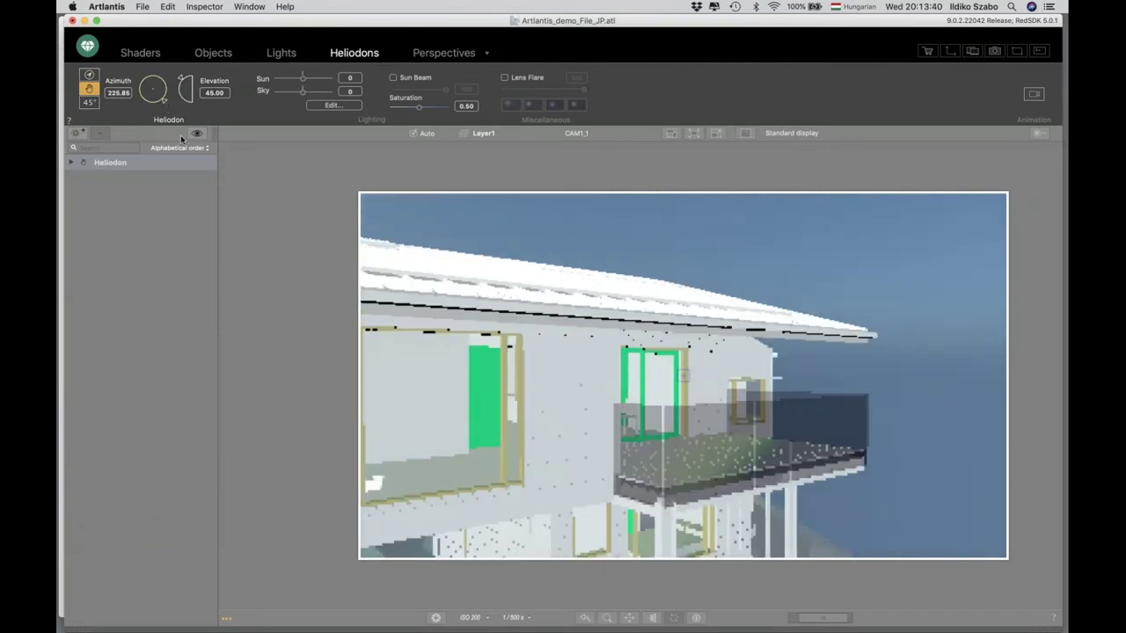
# - Make the Wall-Balustrade shader of the balcony more transparent by lightening its transparency colour to near white
pyautogui.click(140, 54)
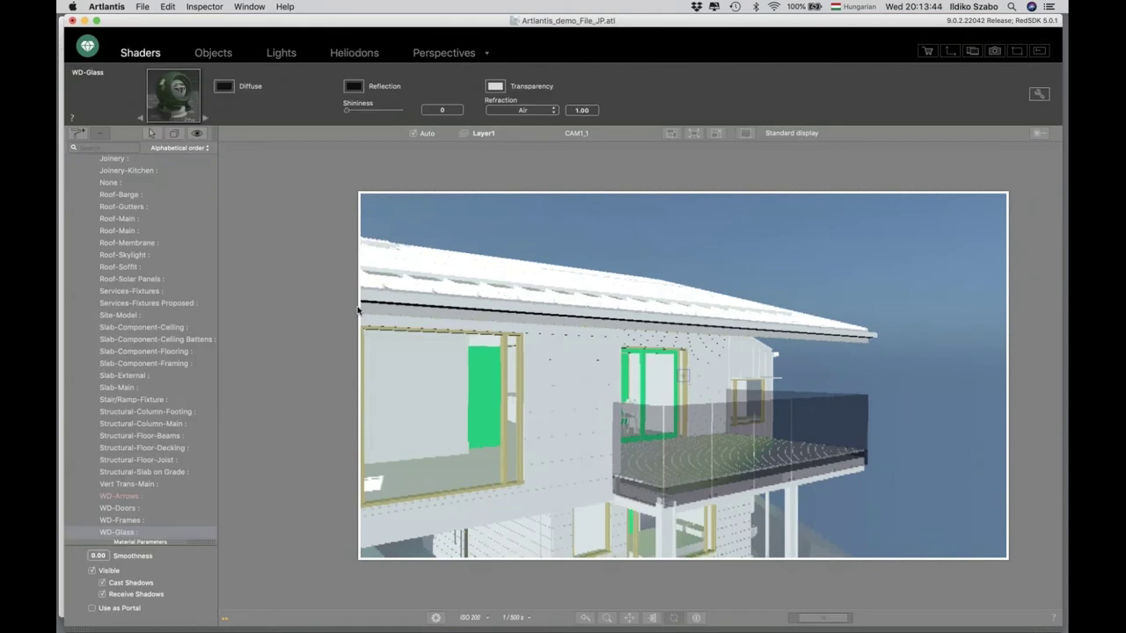
pyautogui.click(678, 437)
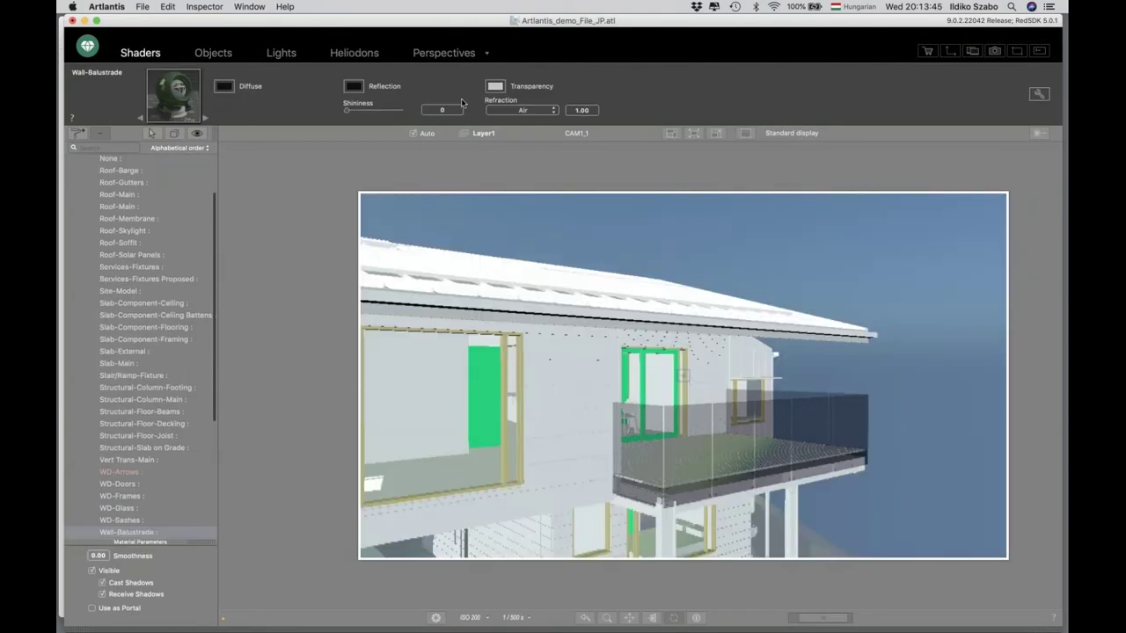
pyautogui.click(495, 86)
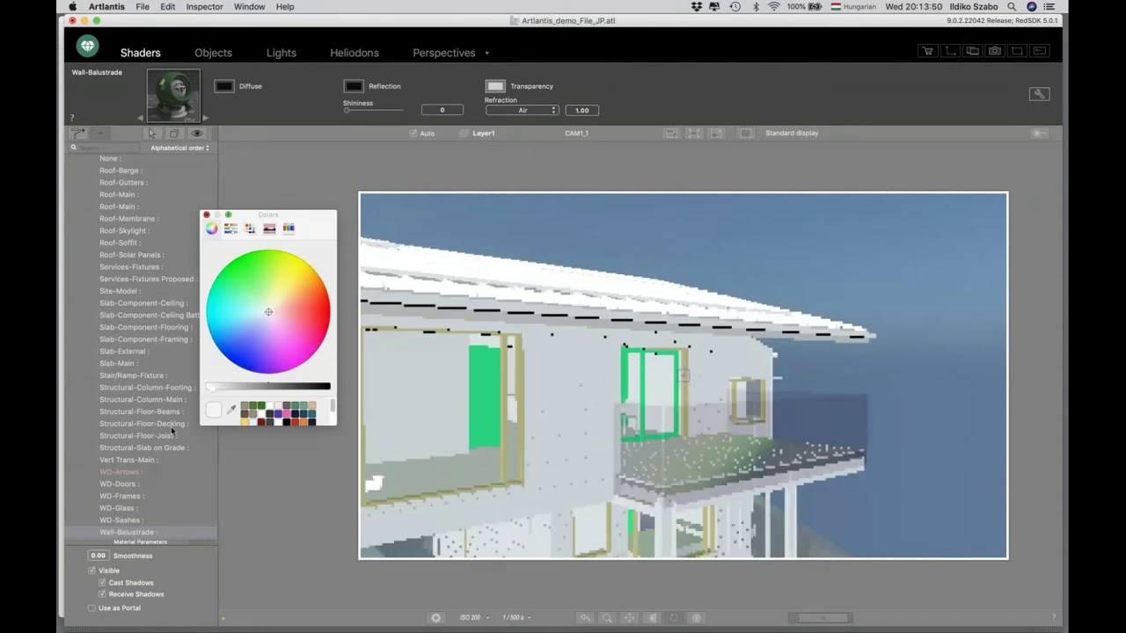
pyautogui.press('super+w')
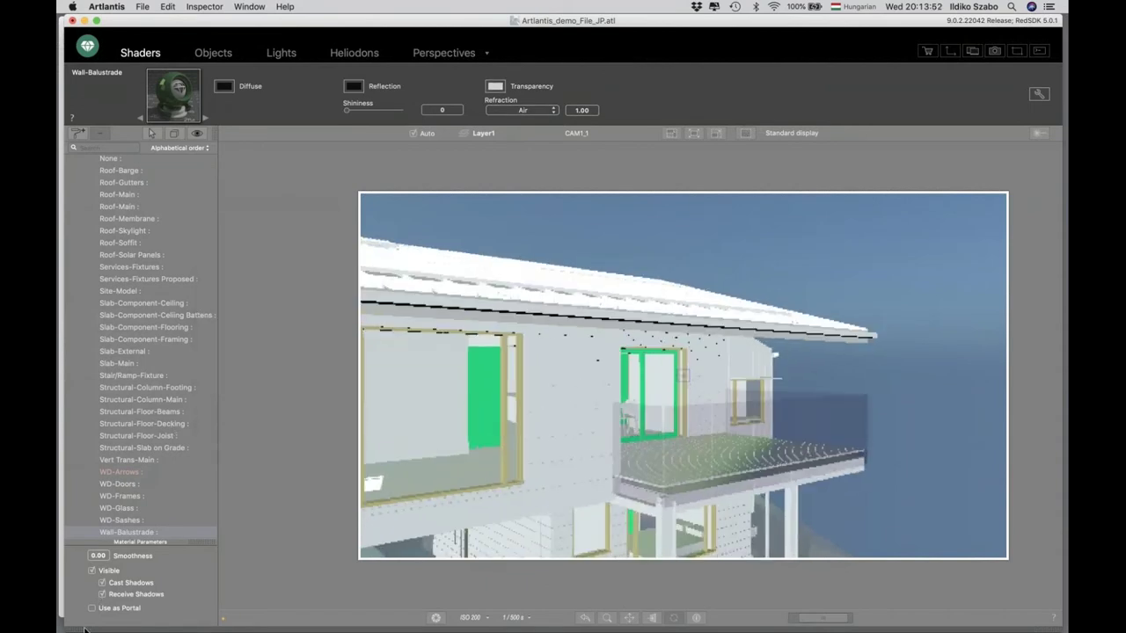
# - Apply the Wood 012 shader from the media catalog to the Wall-Covering-Weatherboards wall beside the large window
pyautogui.click(86, 629)
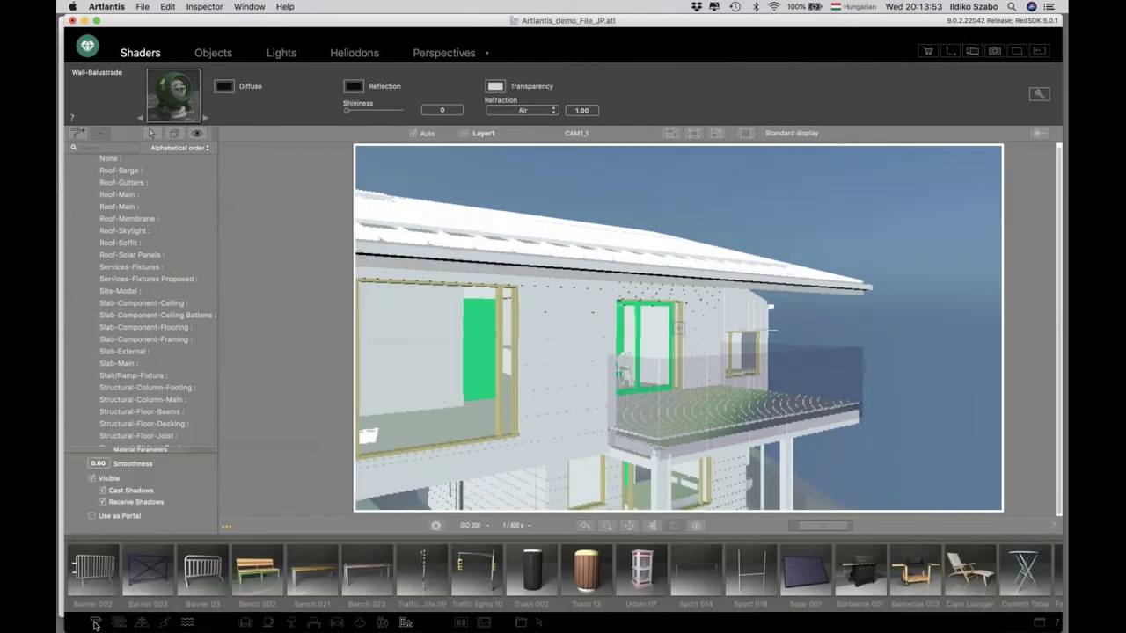
pyautogui.click(96, 623)
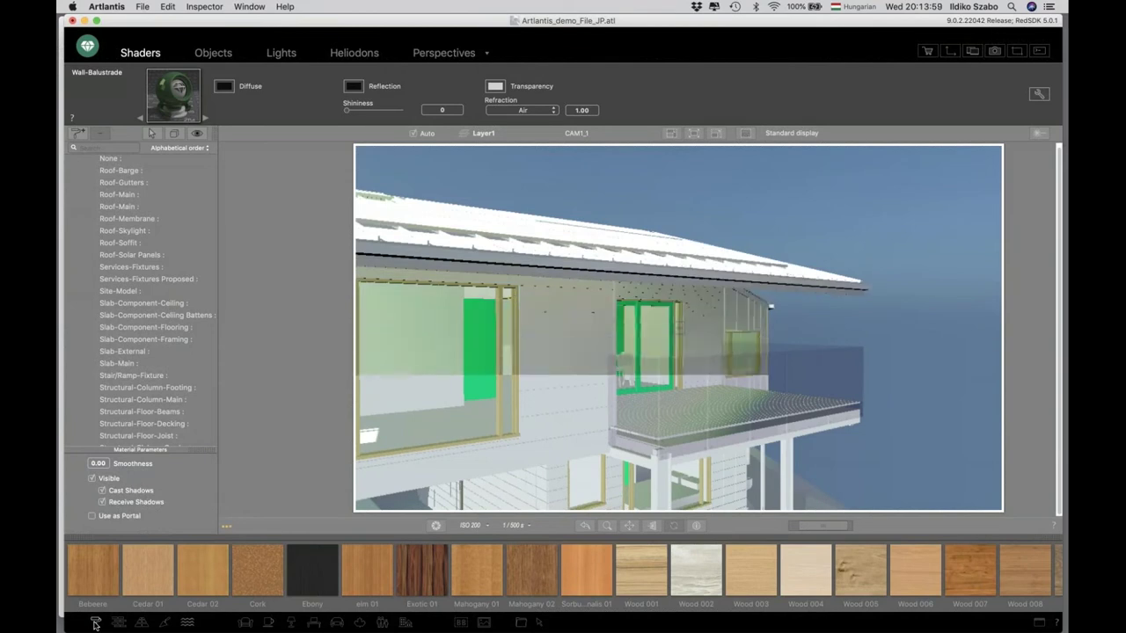
pyautogui.click(554, 368)
pyautogui.click(704, 305)
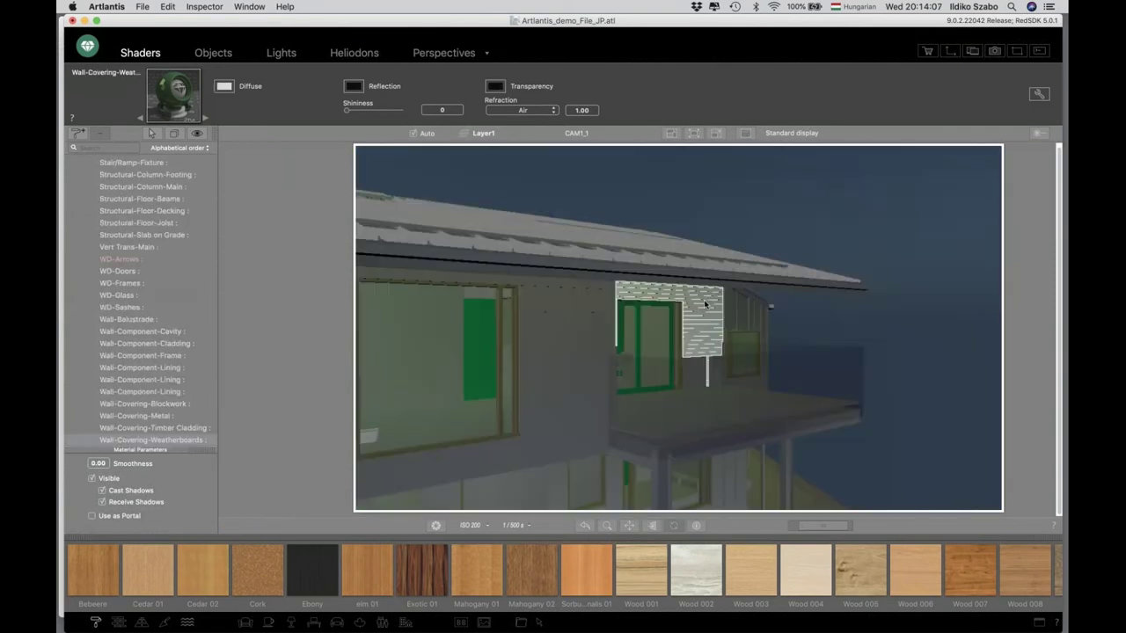
pyautogui.hscroll(3, 472, 558)
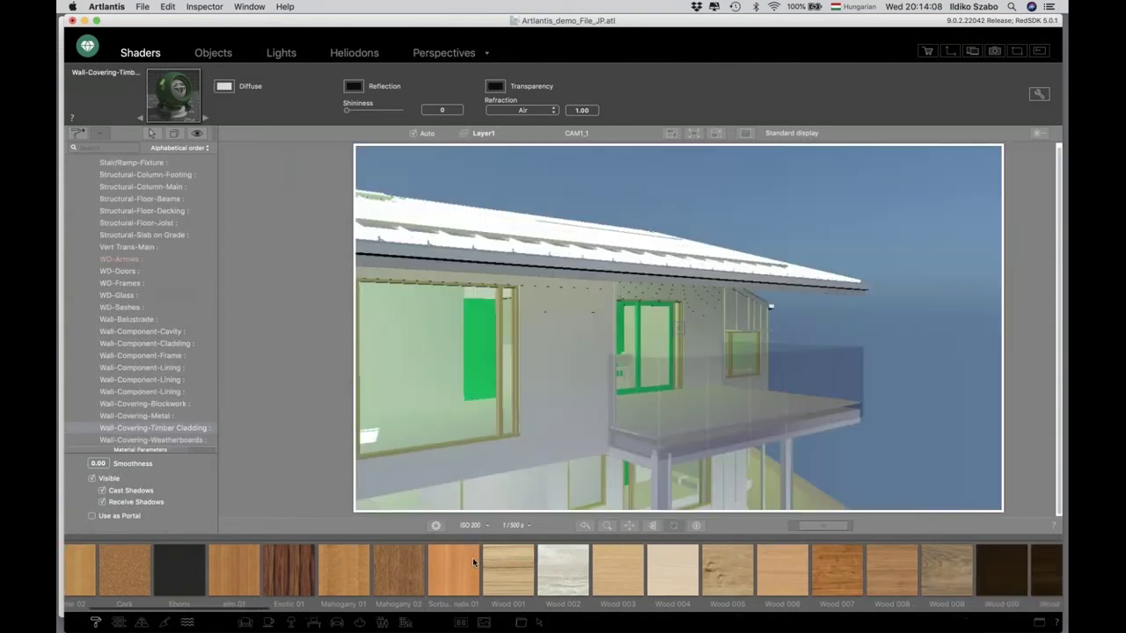
pyautogui.hscroll(7, 472, 557)
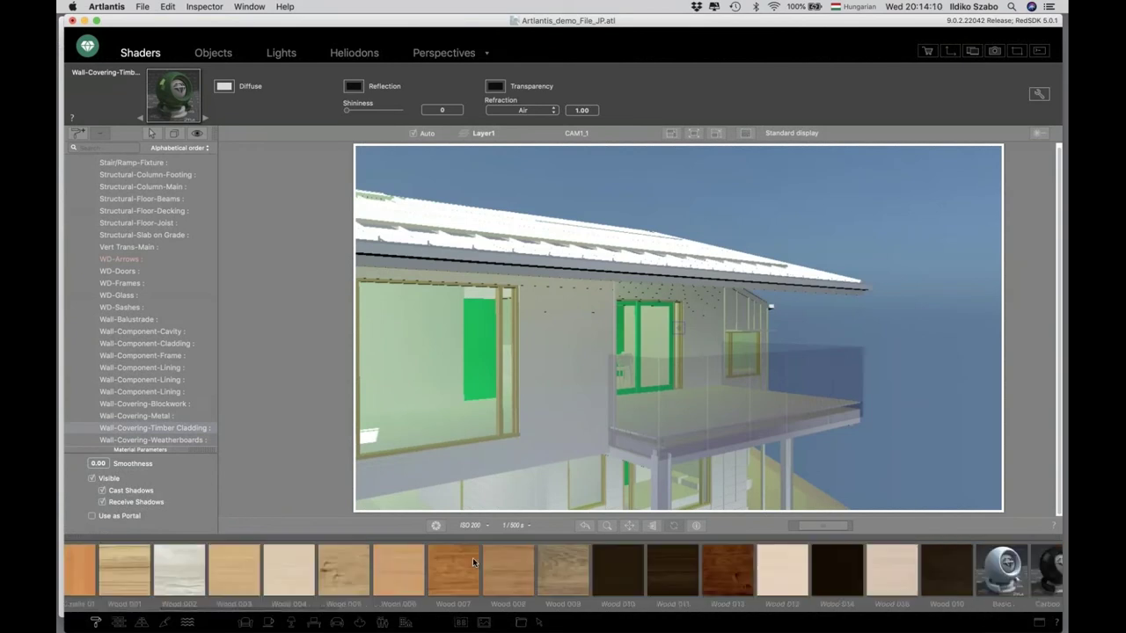
pyautogui.click(570, 362)
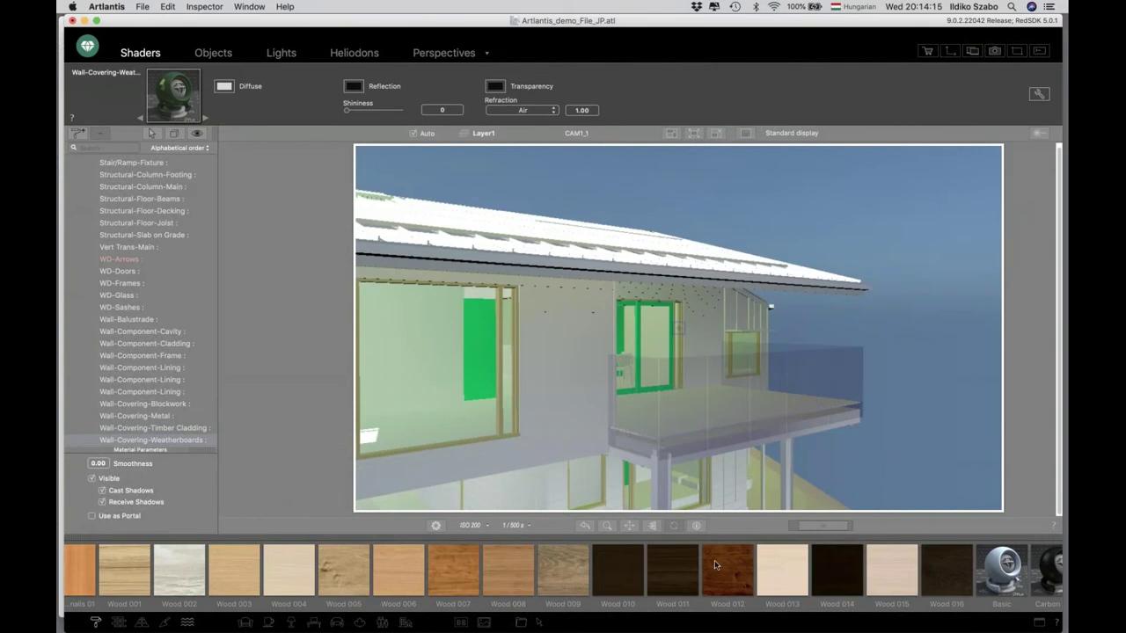
pyautogui.moveTo(727, 570); pyautogui.dragTo(554, 387)
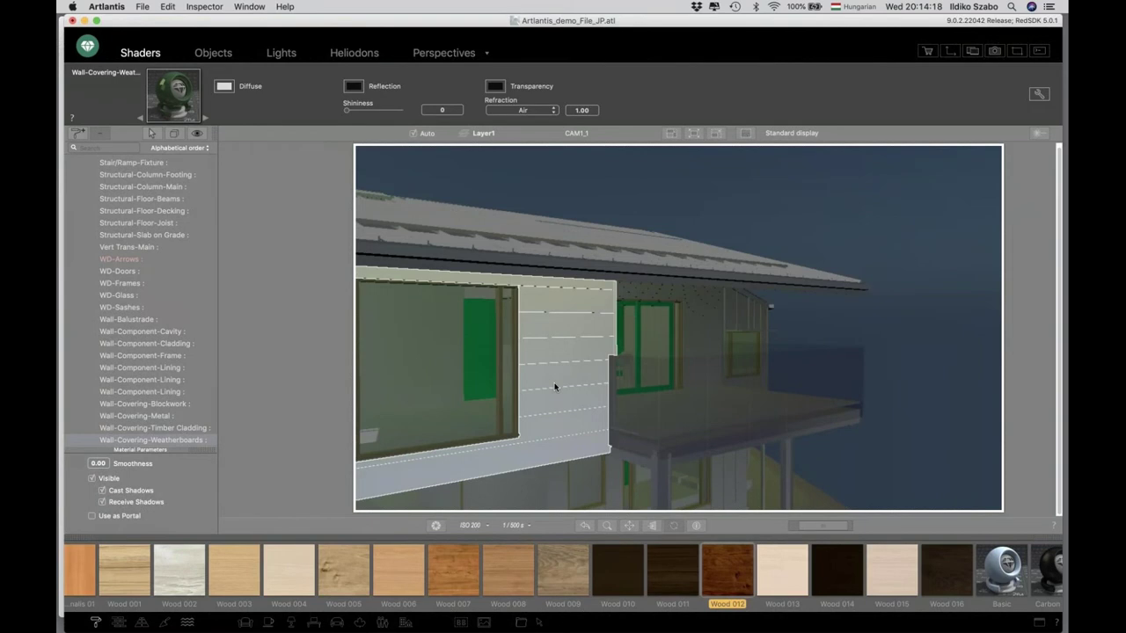
# - Drop Wood 012 onto the Wall-Covering-Weatherboards wall and apply the Wood 013 shader to the Wall-Covering-Timber Cladding wall beside the balcony door
pyautogui.moveTo(554, 387); pyautogui.dragTo(554, 387)
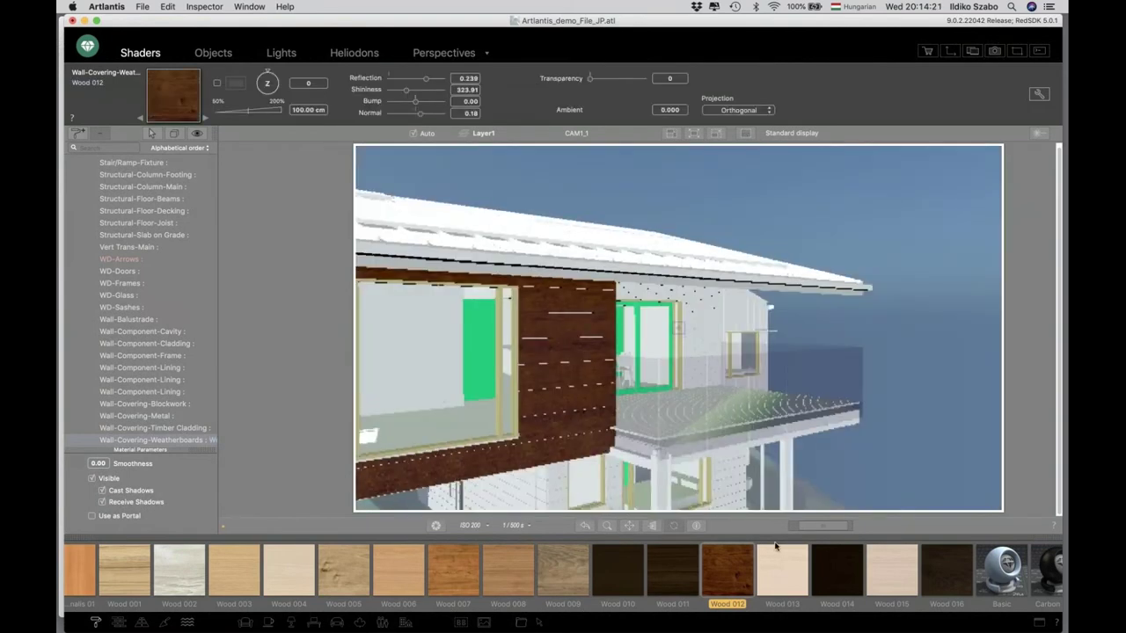
pyautogui.moveTo(781, 570); pyautogui.dragTo(700, 317)
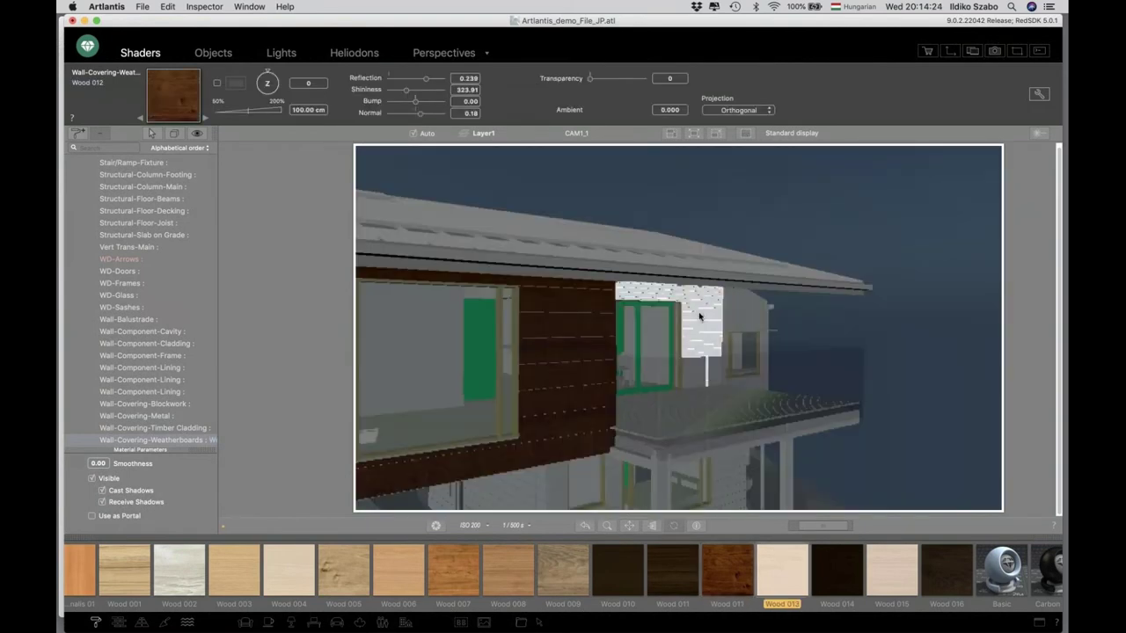
pyautogui.moveTo(700, 317); pyautogui.dragTo(699, 311)
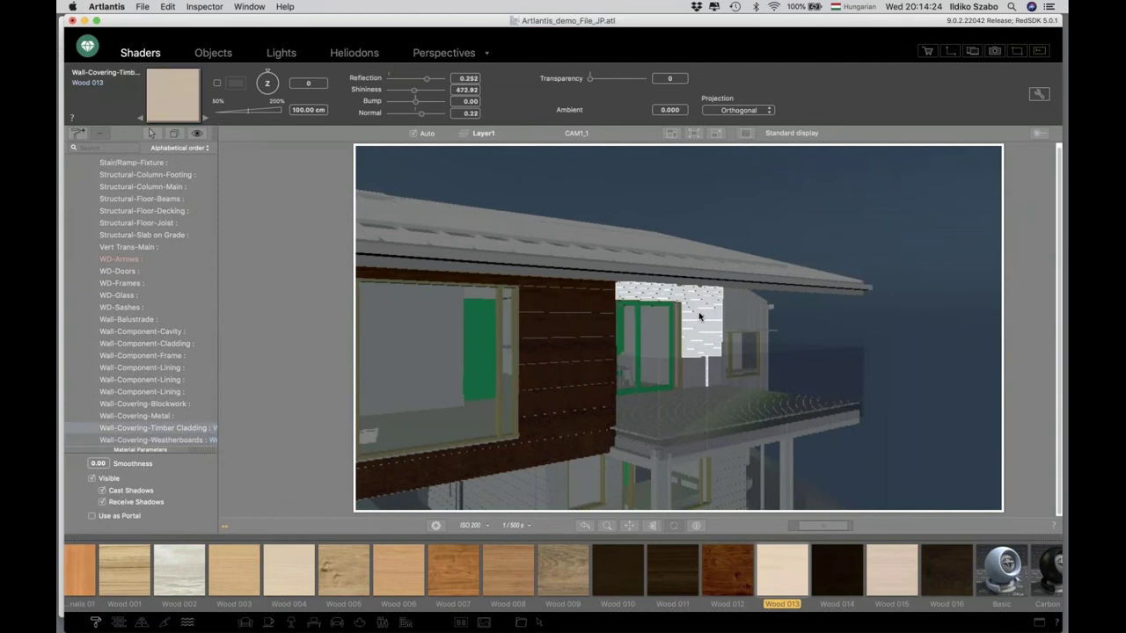
pyautogui.doubleClick(691, 341)
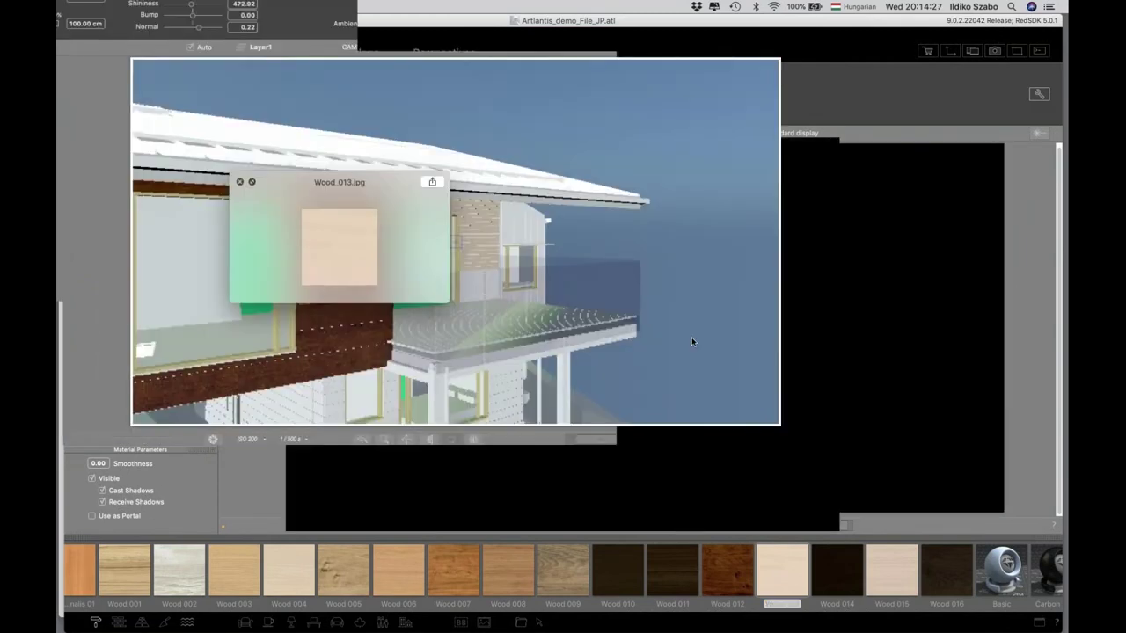
# - Apply the Wood 008 shader from the catalog to the Structural-Floor-Decking surface of the balcony
pyautogui.scroll(3, 692, 339)
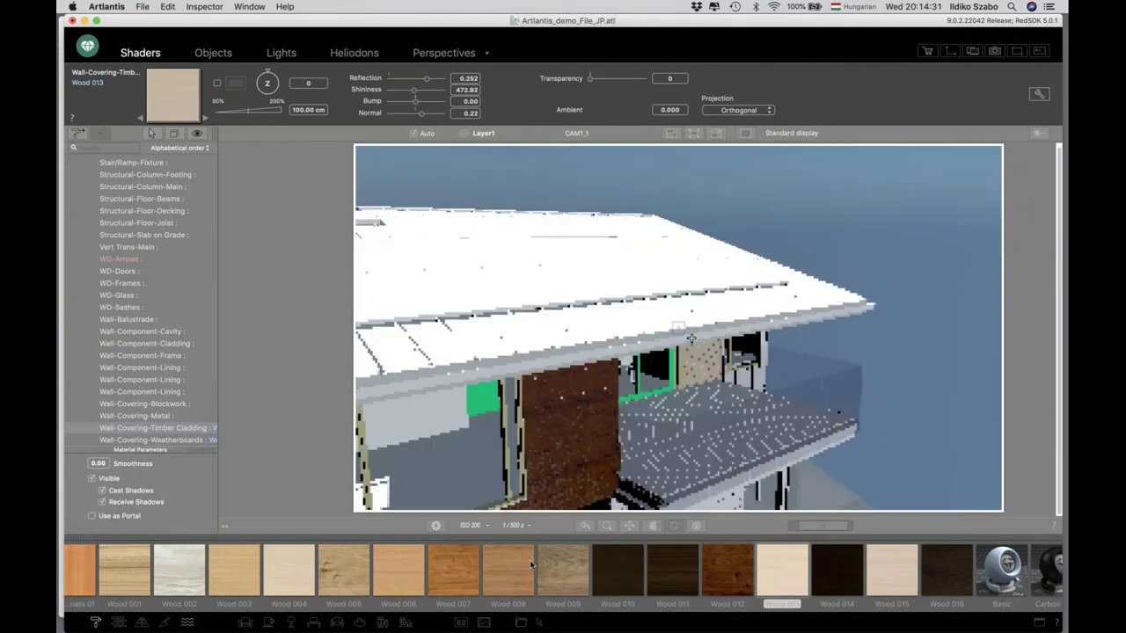
pyautogui.moveTo(508, 570); pyautogui.dragTo(674, 412)
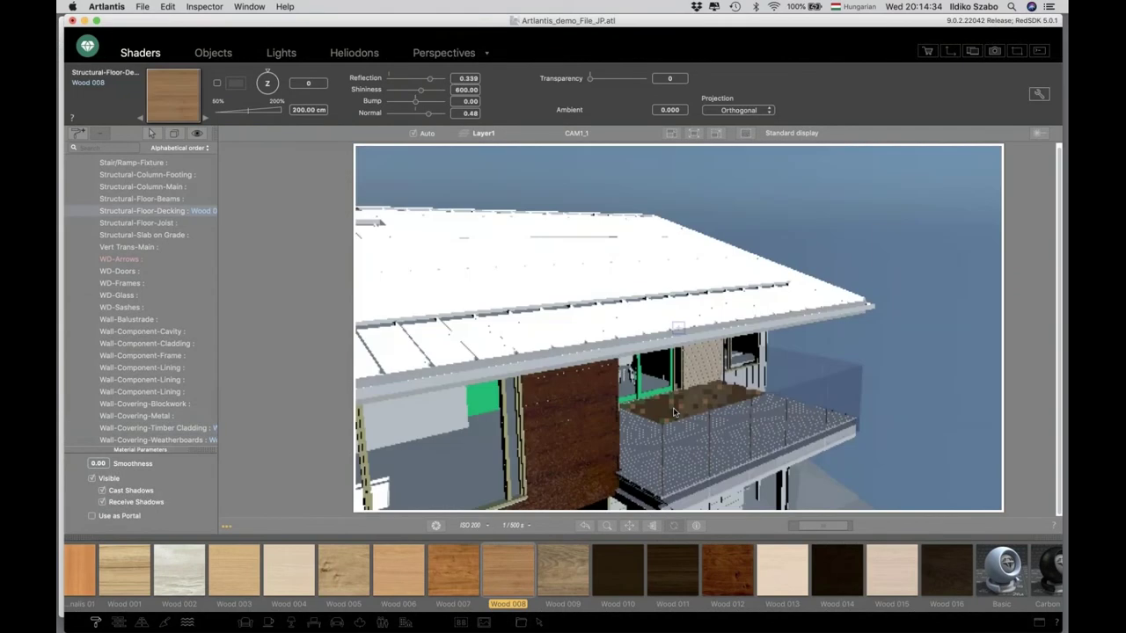
pyautogui.press('space')
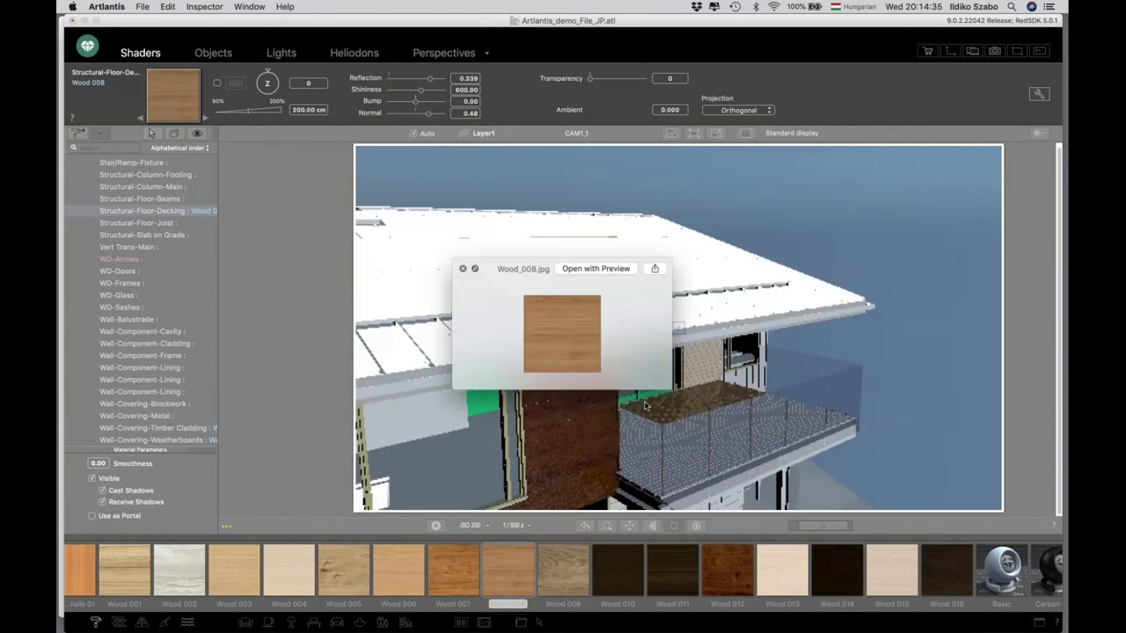
pyautogui.press('space')
# - Apply the Wood 002 shader to the WD-Frames of the large window and set its rotation to 90
pyautogui.scroll(-5, 645, 405)
pyautogui.moveTo(164, 573); pyautogui.dragTo(510, 384)
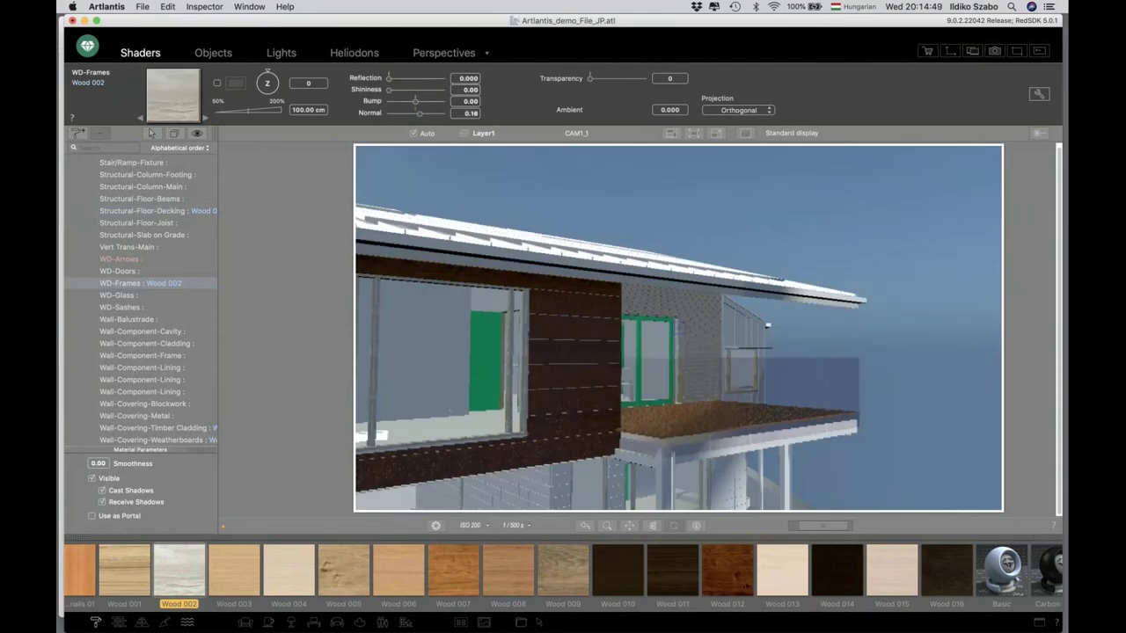
pyautogui.click(310, 84)
pyautogui.write('90')
pyautogui.press('Return')
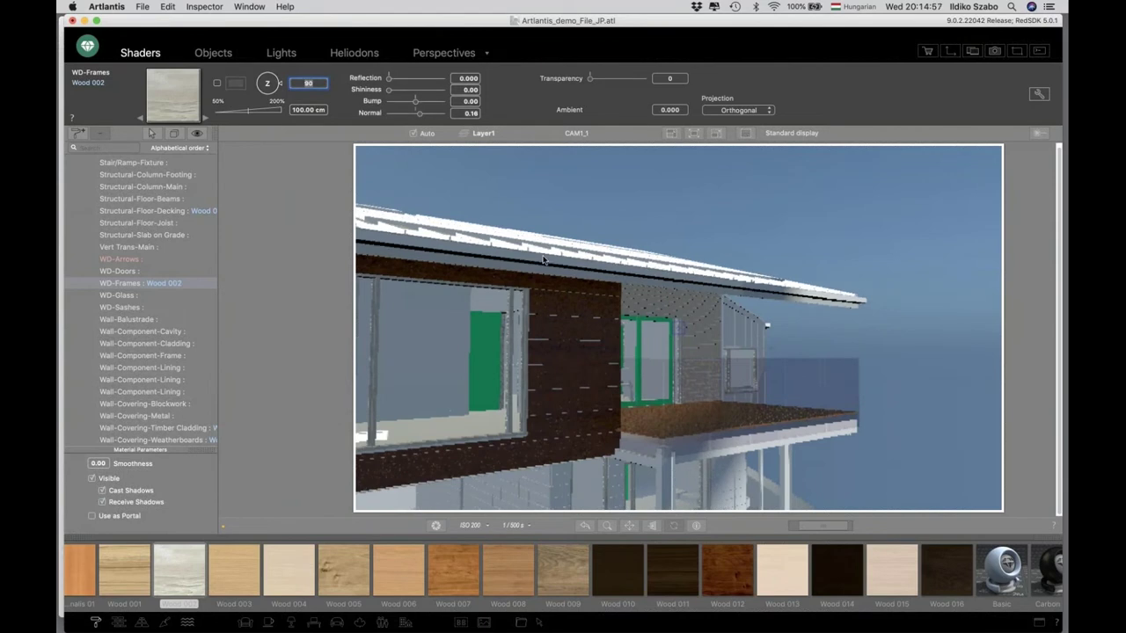
# - Apply the Wood 011 shader to the WD-Doors frame on the balcony and view its Edit Shader settings without changing them
pyautogui.click(649, 322)
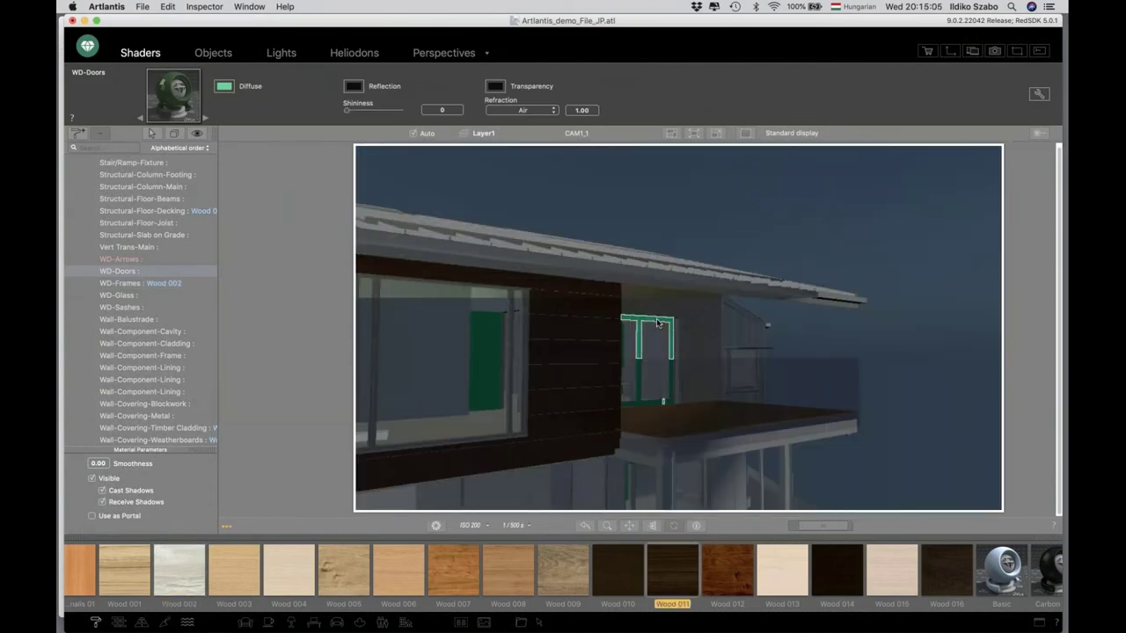
pyautogui.moveTo(657, 322); pyautogui.dragTo(657, 322)
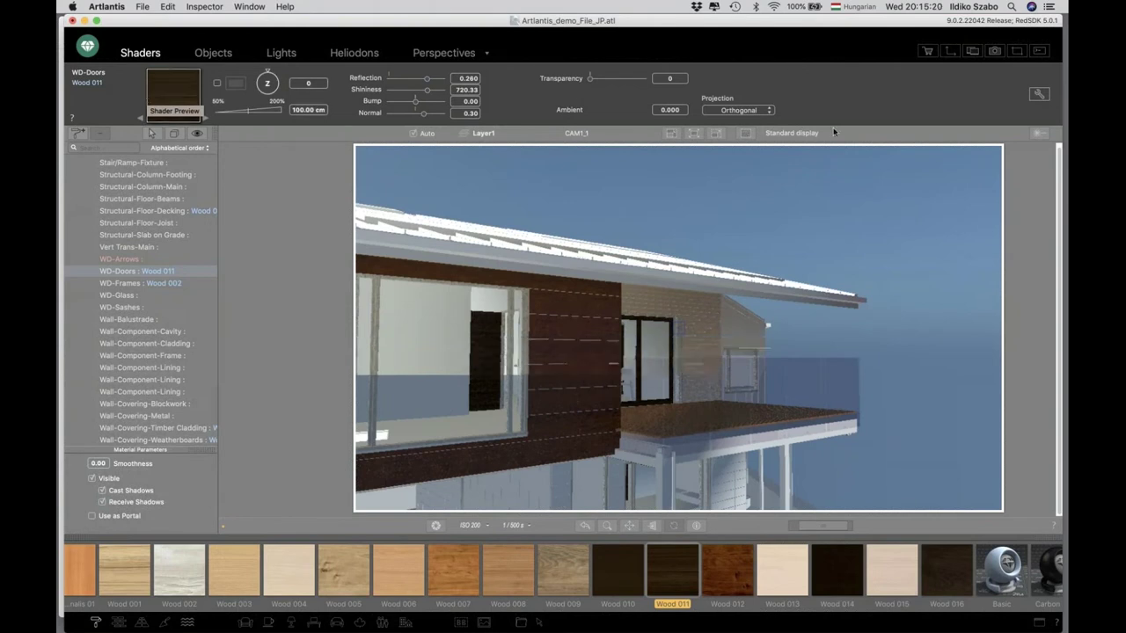
pyautogui.click(1039, 93)
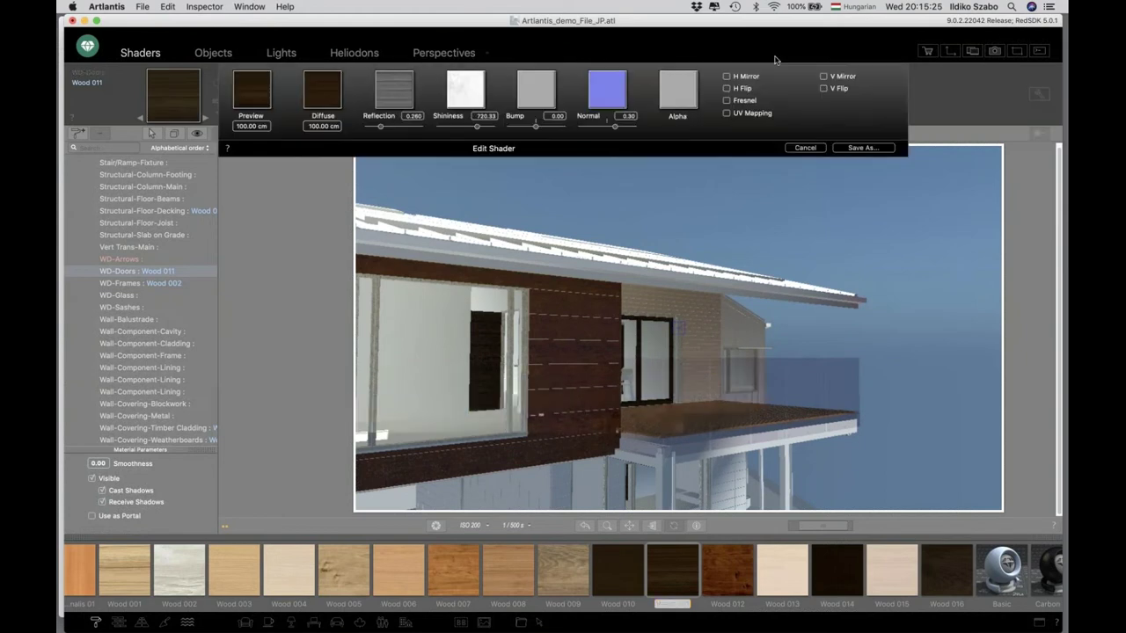
pyautogui.click(804, 148)
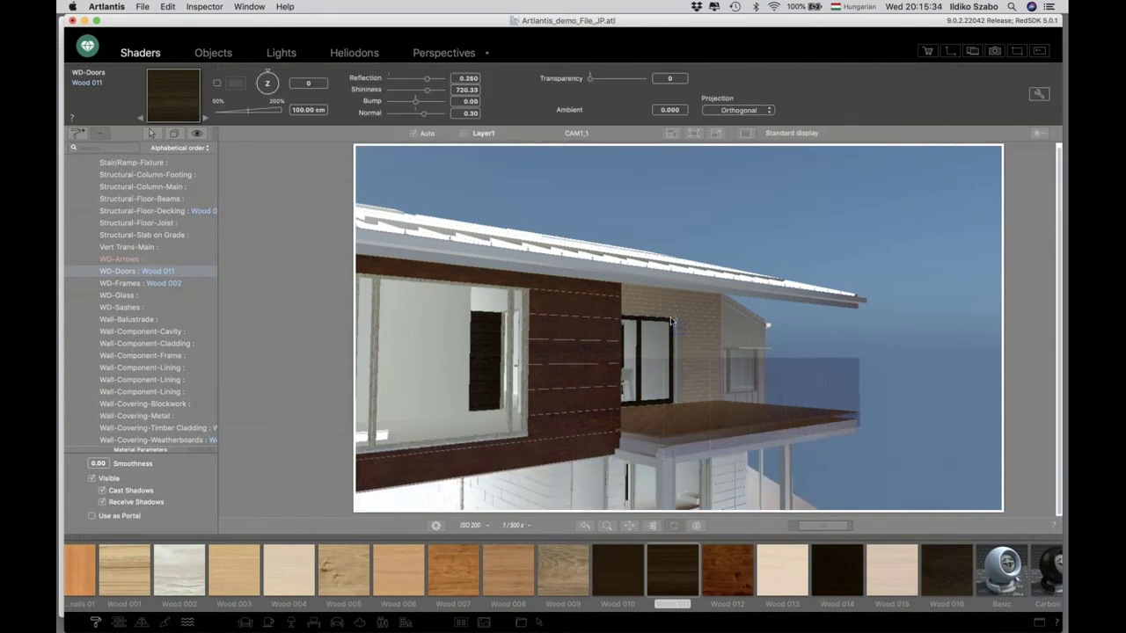
# - Apply the Coating 013 shader from the media catalog to the Roof-Barge and Roof-Soffit surfaces of the roof overhang
pyautogui.click(635, 275)
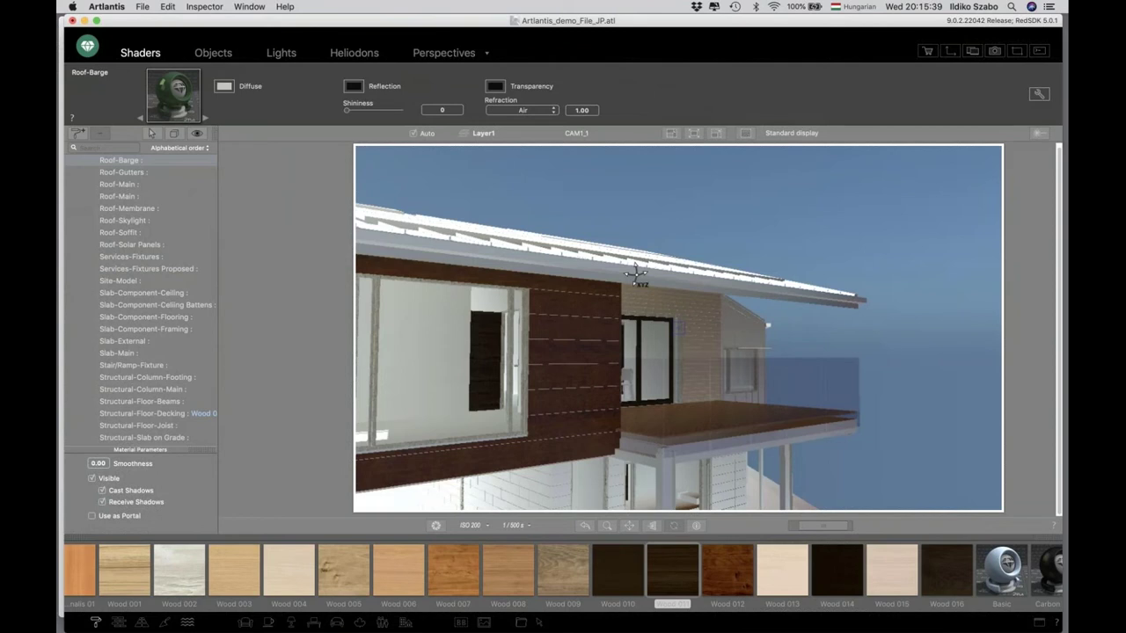
pyautogui.scroll(-5, 181, 575)
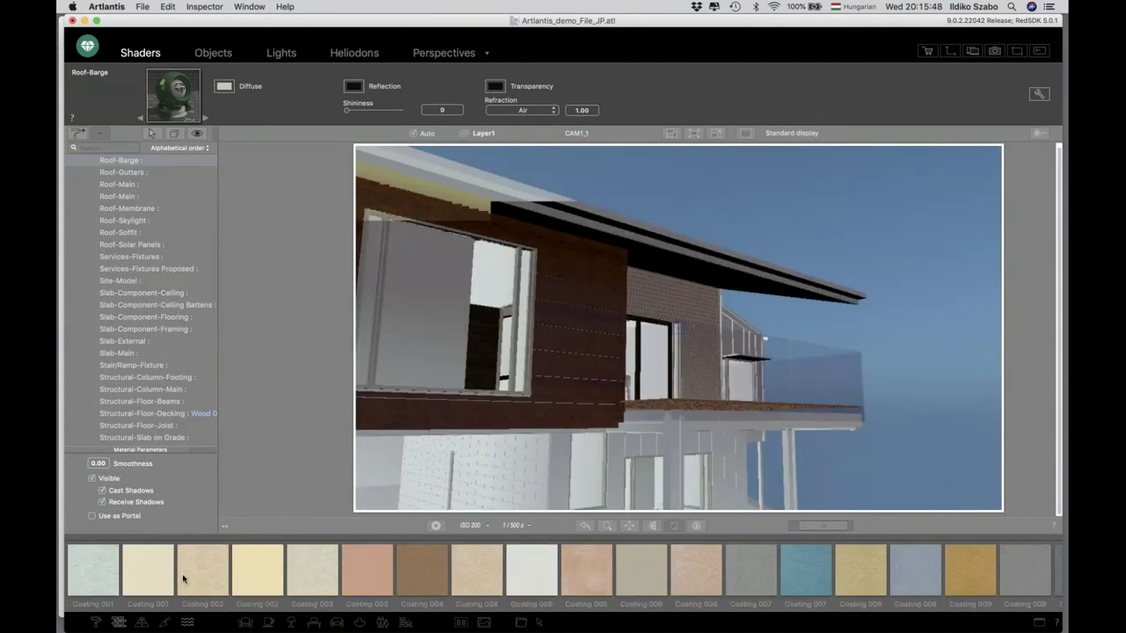
pyautogui.scroll(-3, 183, 578)
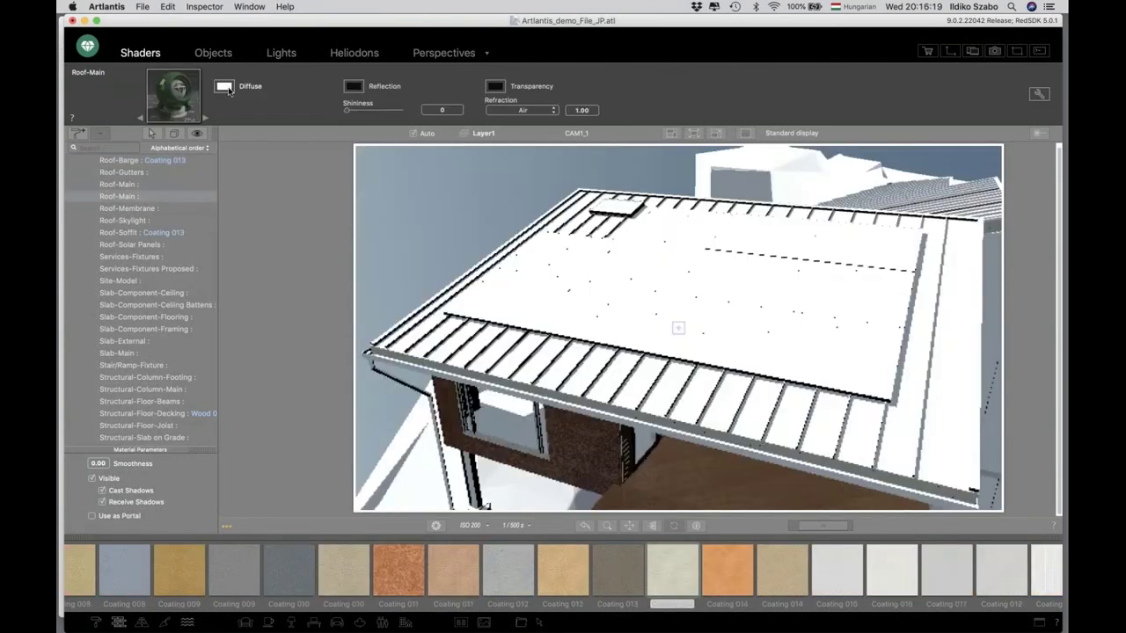
# - Darken the diffuse colour of the Roof-Main shader to a dark grey
pyautogui.click(224, 85)
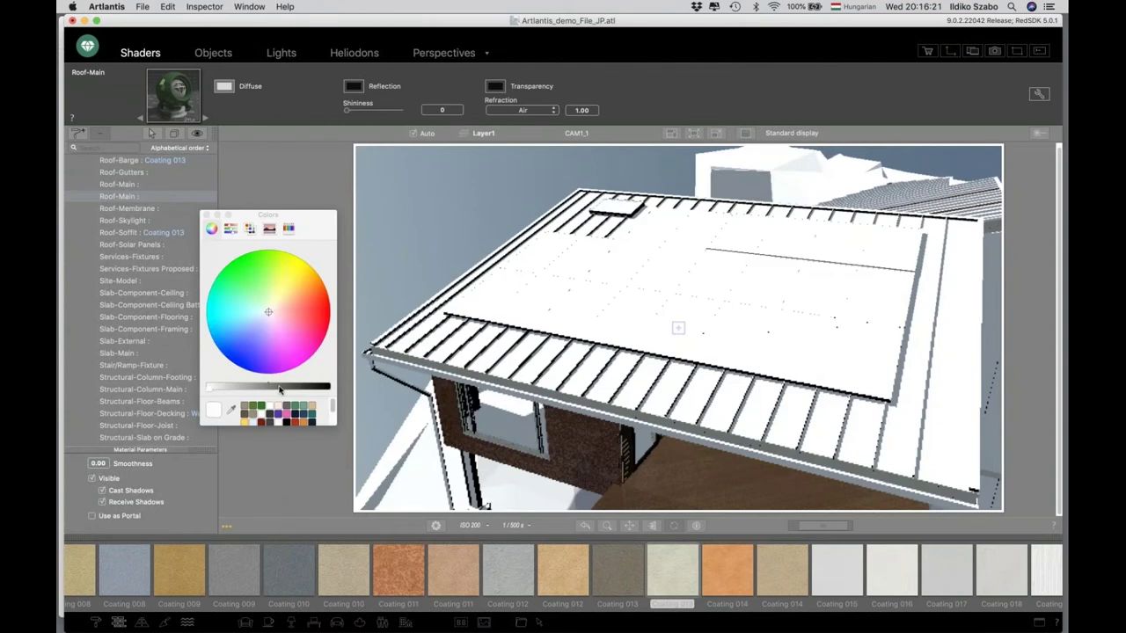
pyautogui.click(280, 388)
pyautogui.click(303, 388)
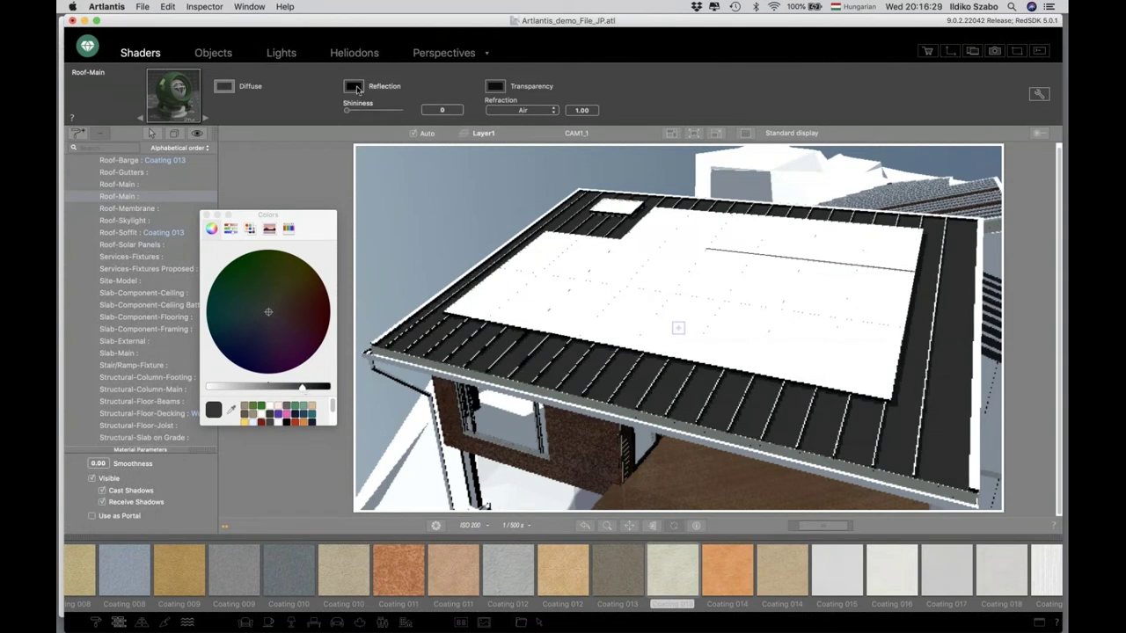
# - Give the Roof-Main shader a dark grey reflection, a shininess of 681 and the Metal refraction
pyautogui.moveTo(302, 387); pyautogui.dragTo(309, 389)
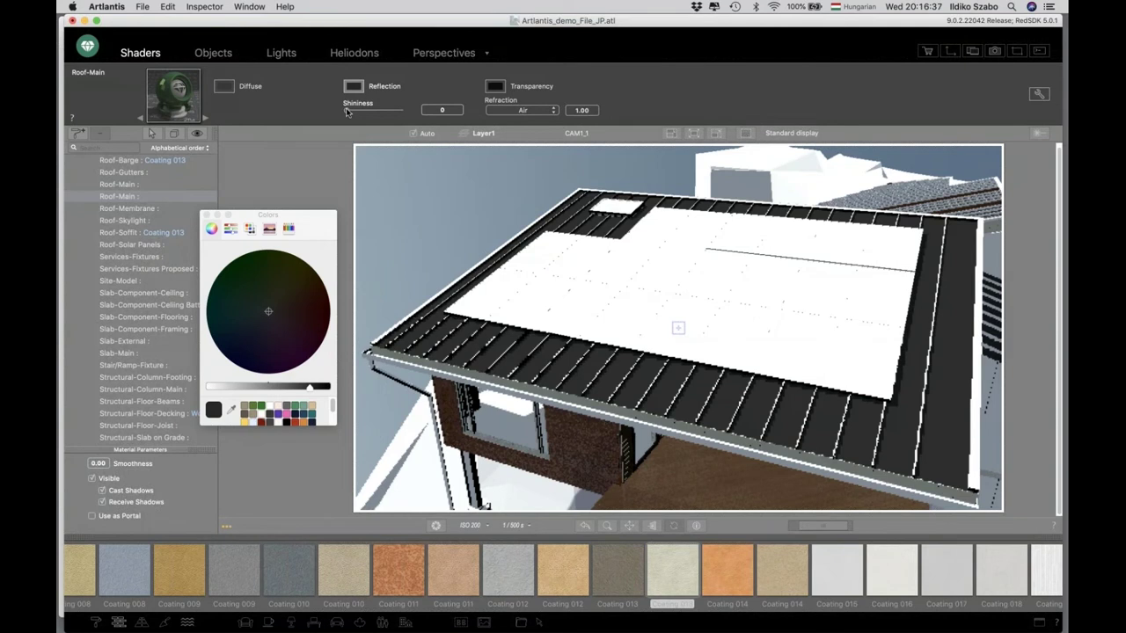
pyautogui.moveTo(347, 112); pyautogui.dragTo(383, 115)
pyautogui.click(533, 113)
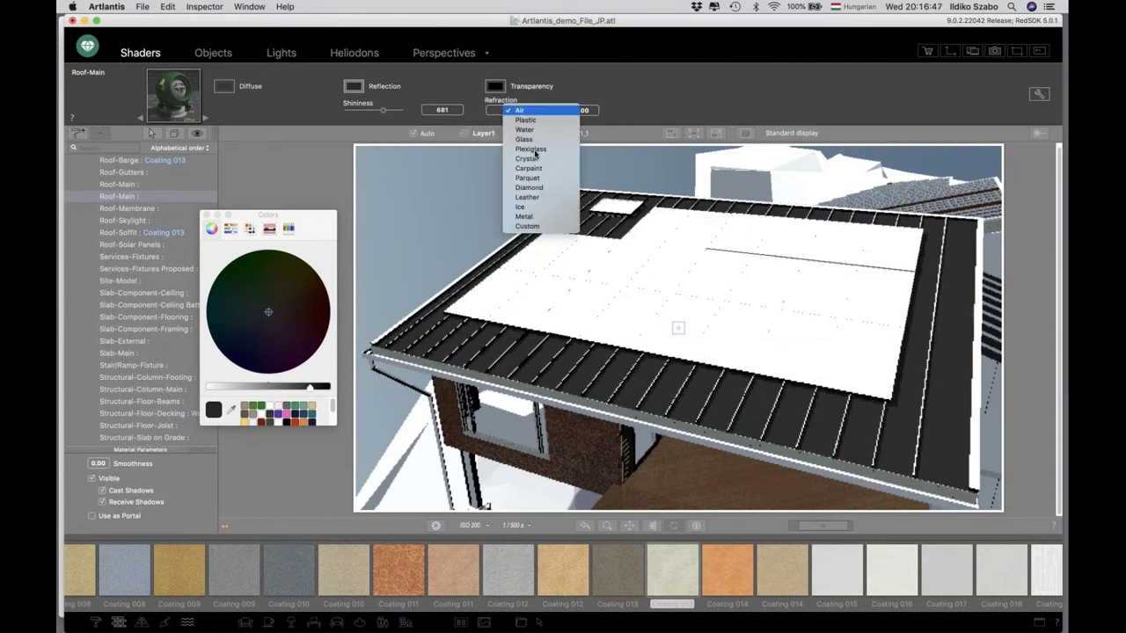
pyautogui.click(544, 217)
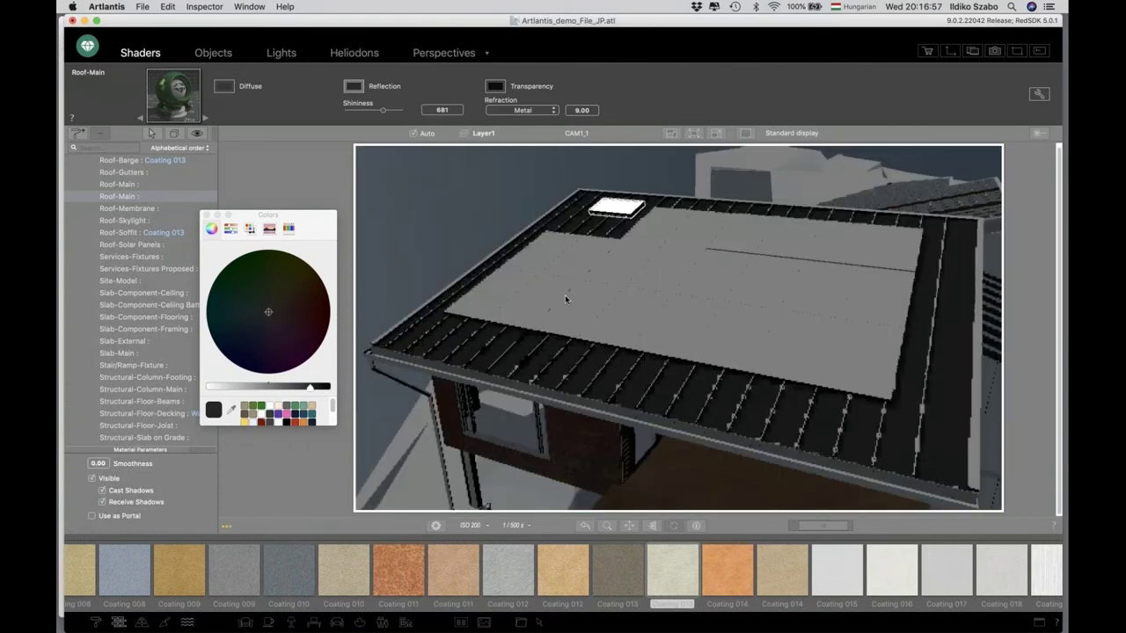
# - Copy the dark metal Roof-Main shader onto the second Roof-Main material, the Wall-Covering-Metal wall and the Roof-Gutters
pyautogui.click(565, 296)
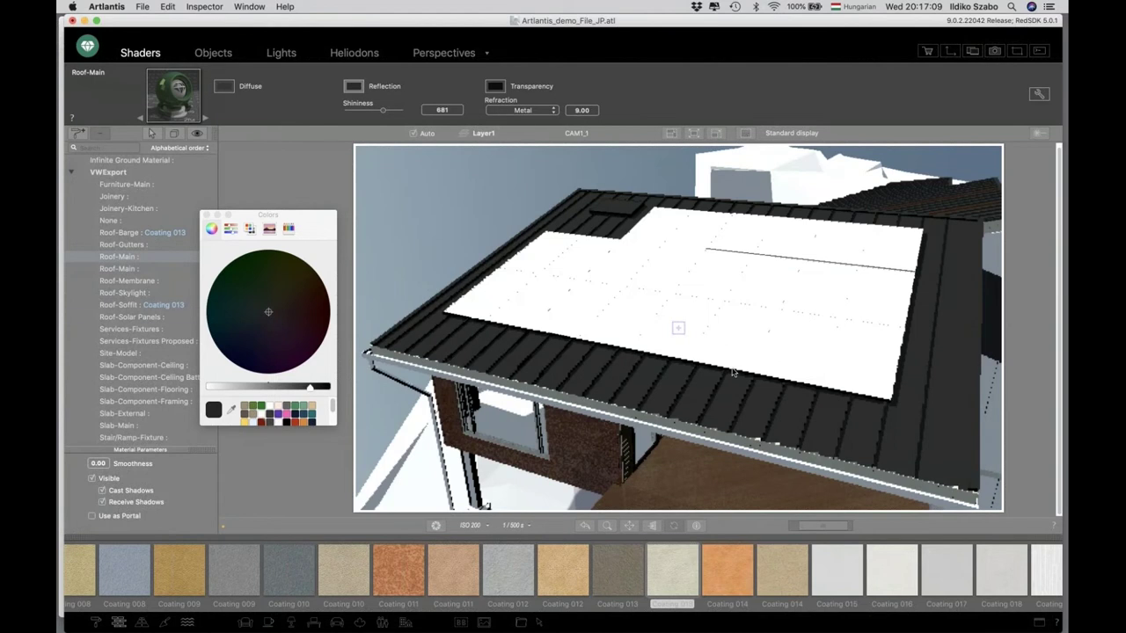
pyautogui.click(732, 369)
pyautogui.moveTo(677, 355); pyautogui.dragTo(669, 350, button='middle')
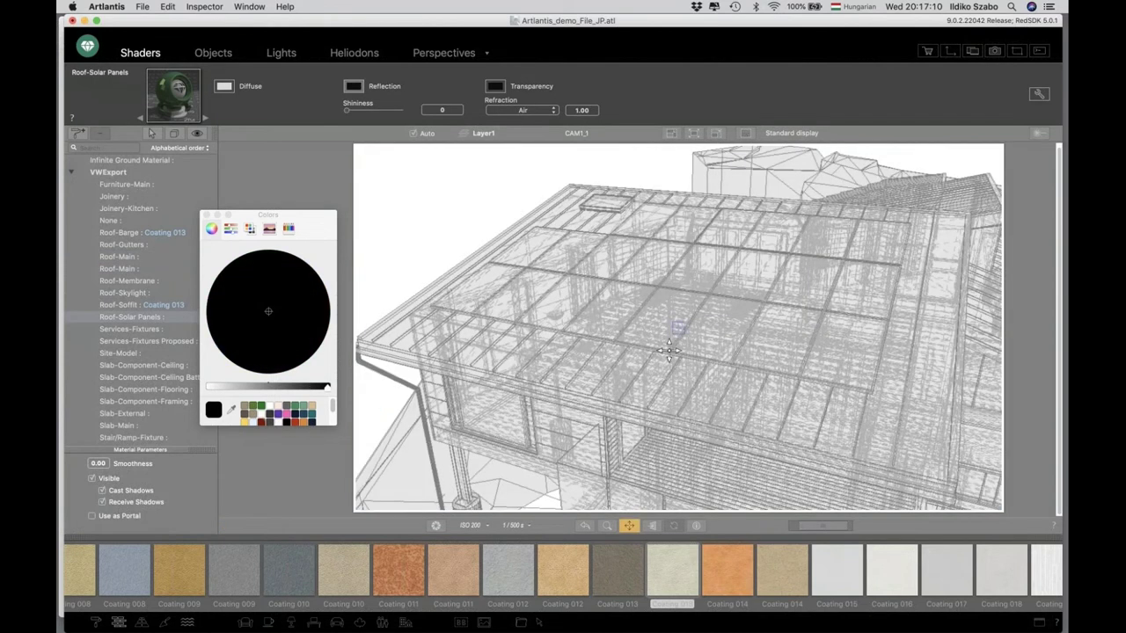
pyautogui.moveTo(668, 350); pyautogui.dragTo(606, 332)
pyautogui.click(635, 342)
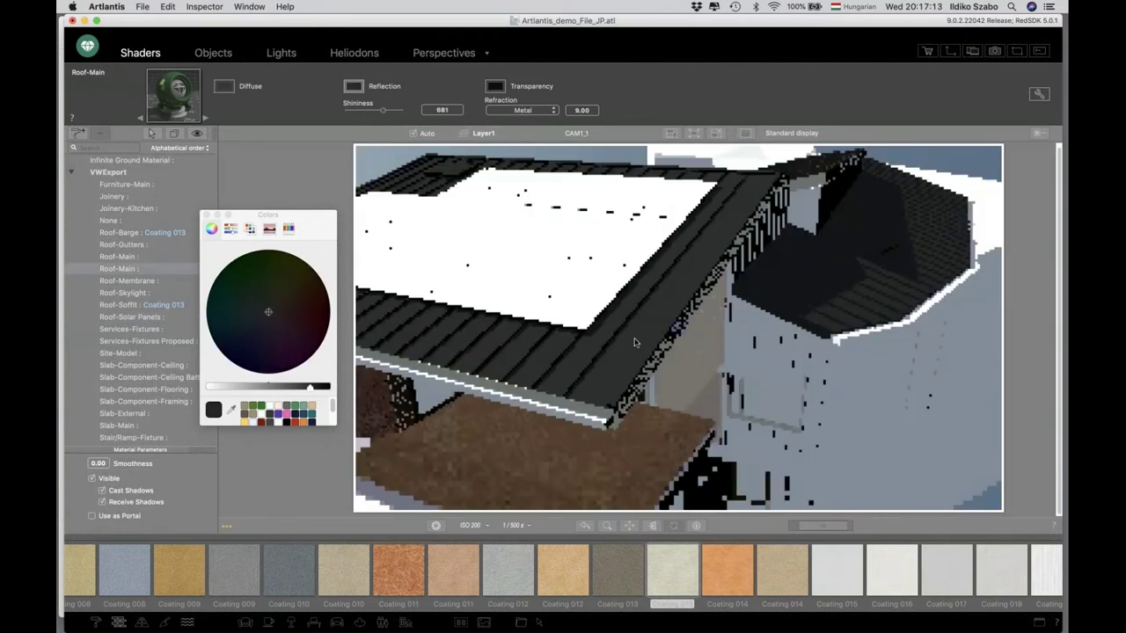
pyautogui.click(773, 370)
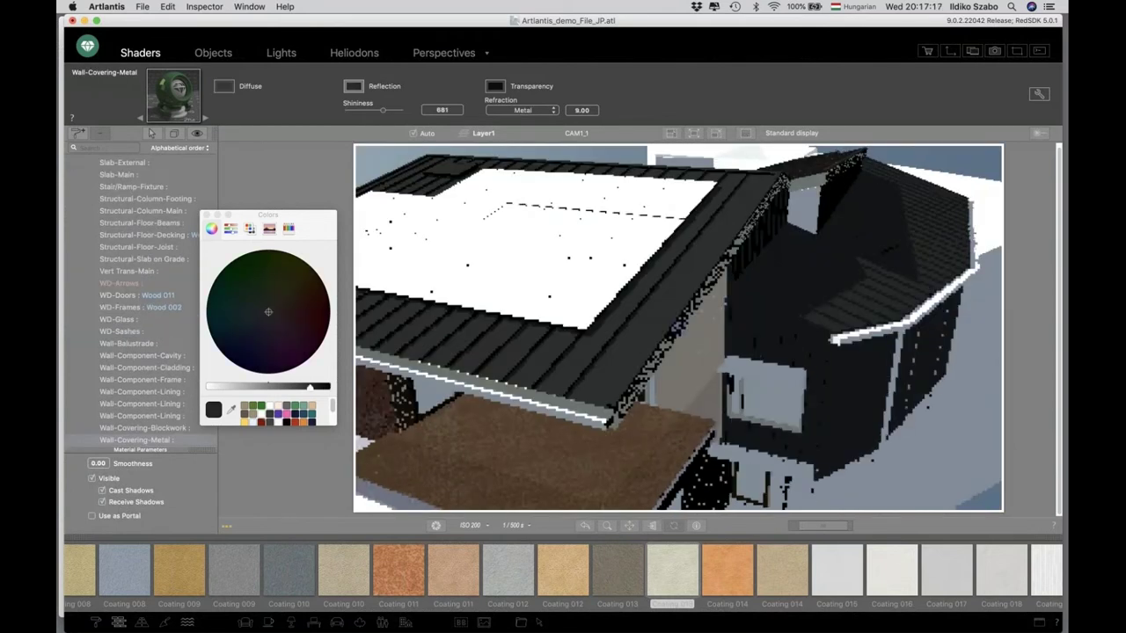
pyautogui.click(570, 362)
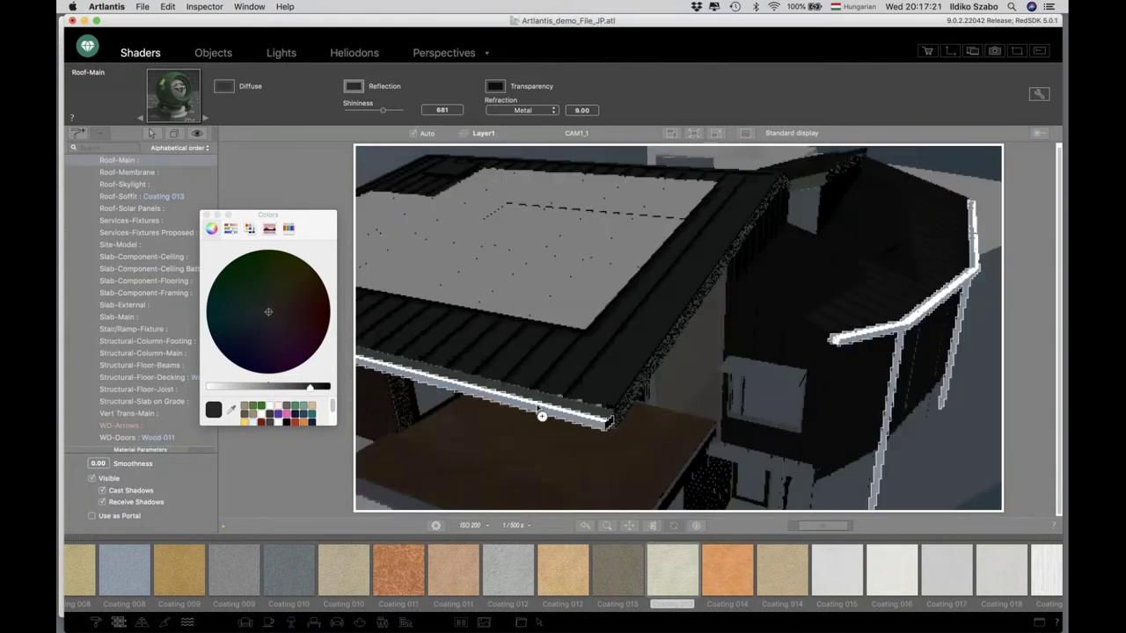
pyautogui.click(542, 417)
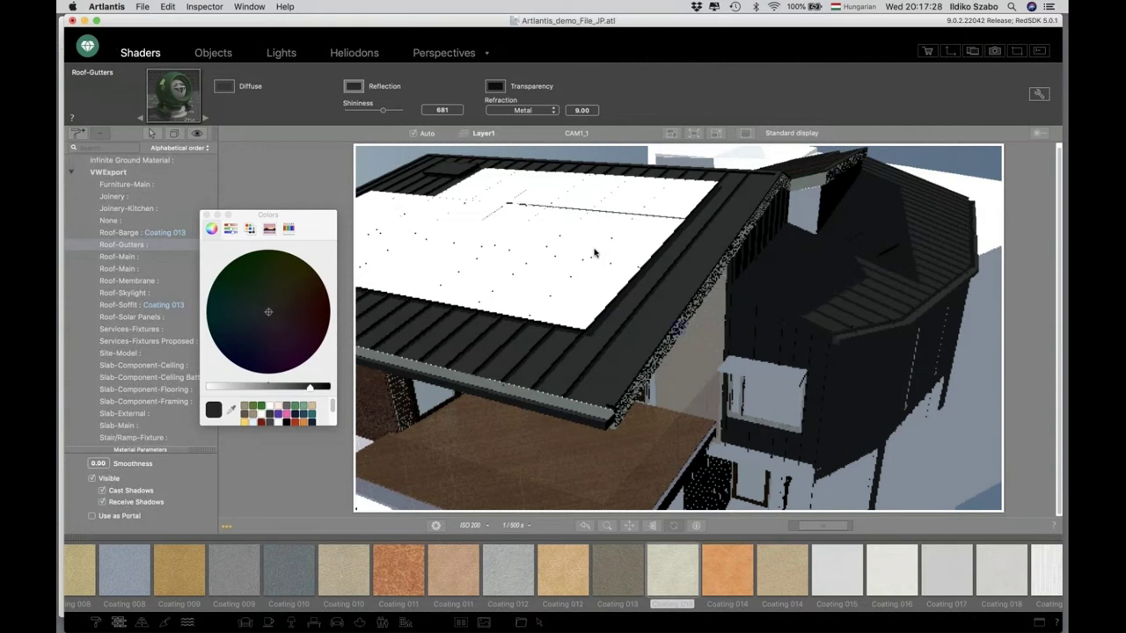
# - Select the Roof-Solar Panels surface, switch to Finder and preview the SPP120-1.png image in the NOVEDGE folder
pyautogui.click(591, 265)
pyautogui.doubleClick(590, 266)
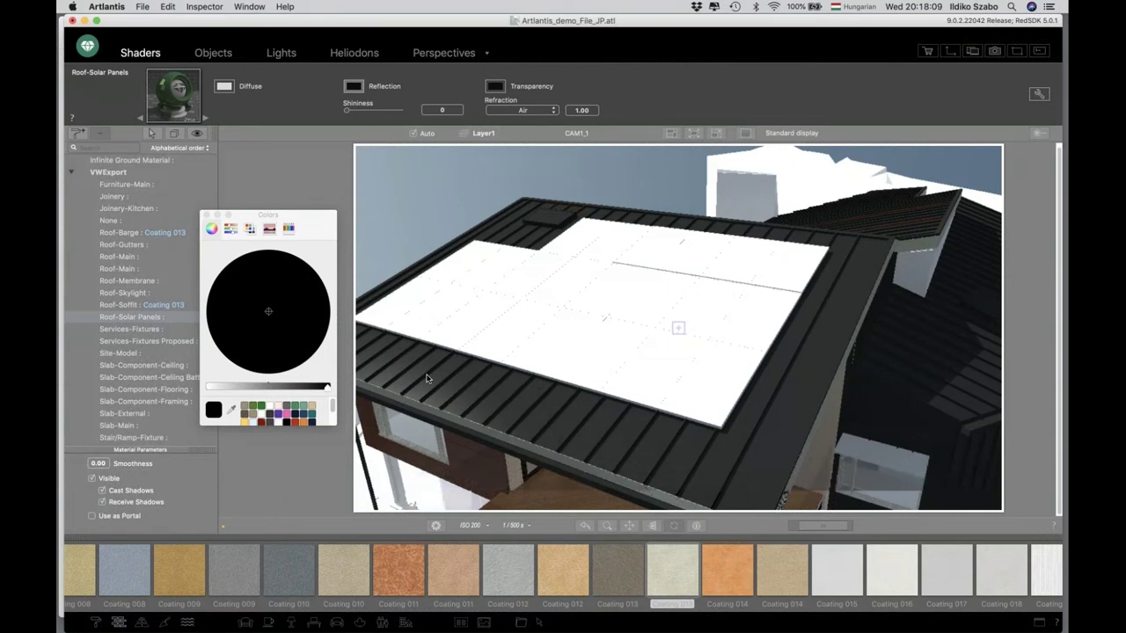
pyautogui.press('super+Tab')
pyautogui.press('super+Tab')
pyautogui.press('super+Tab')
pyautogui.click(315, 156)
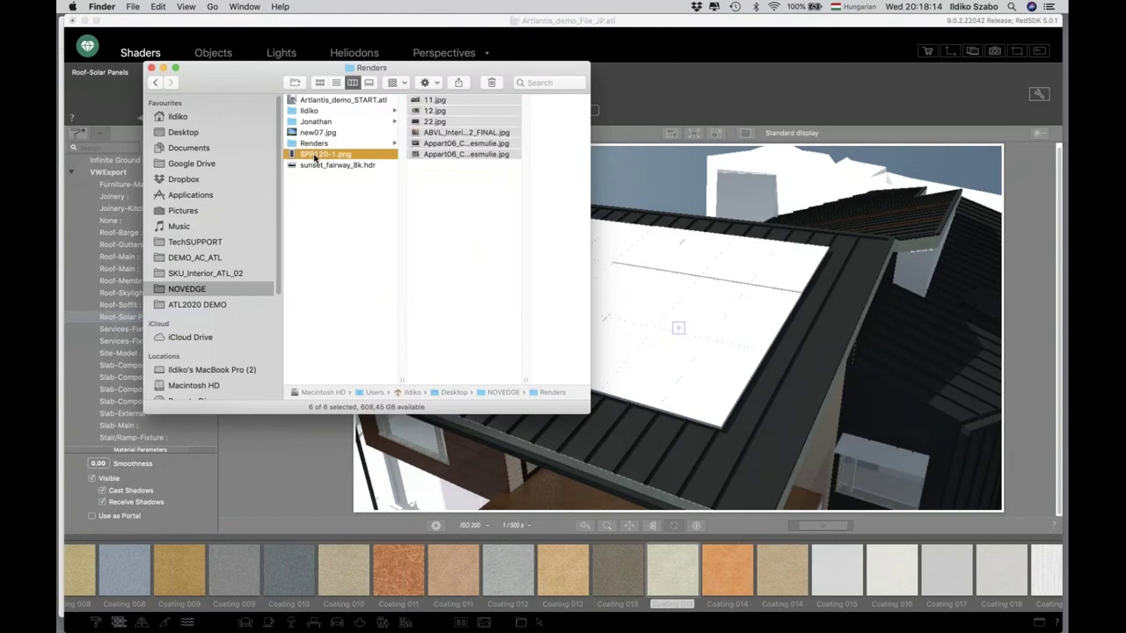
pyautogui.press('space')
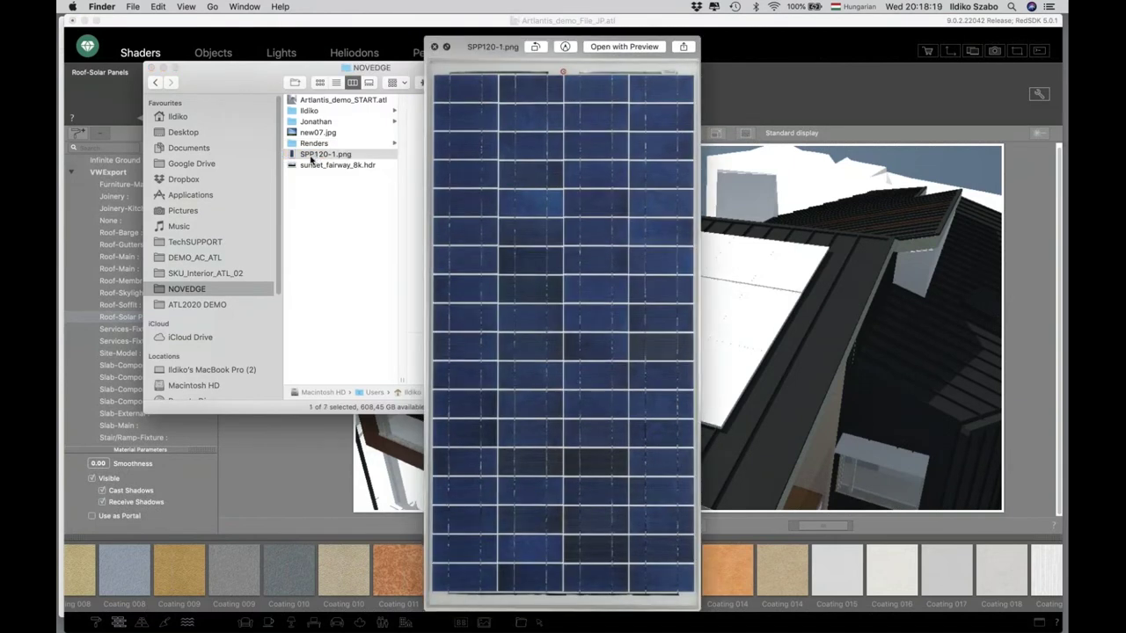
pyautogui.press('space')
# - Place SPP120-1.png as a texture on the Roof-Solar Panels surface in Artlantis, close the Finder window and select the placed texture
pyautogui.moveTo(315, 157); pyautogui.dragTo(706, 381)
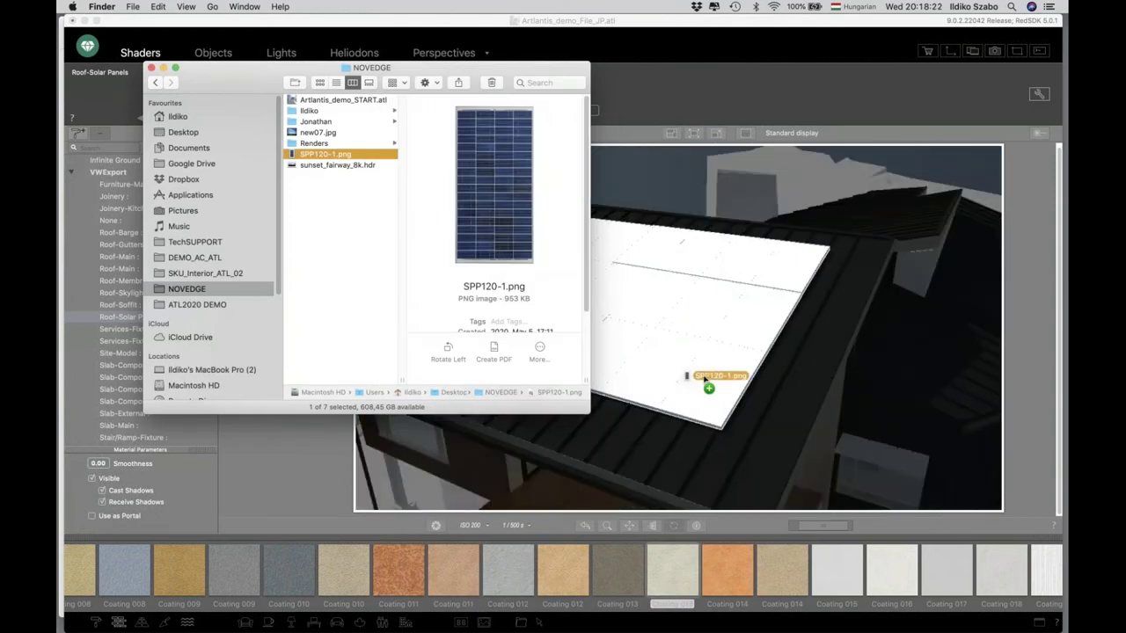
pyautogui.moveTo(704, 380); pyautogui.dragTo(706, 380)
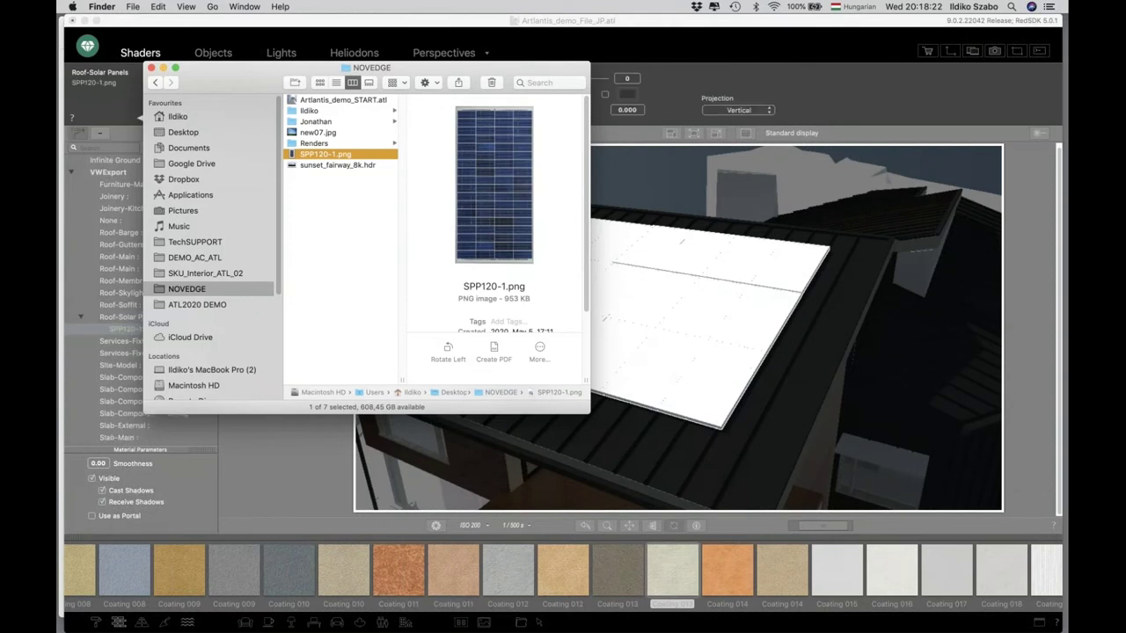
pyautogui.press('super+w')
pyautogui.scroll(3, 699, 343)
pyautogui.press('space')
pyautogui.press('space')
pyautogui.click(681, 370)
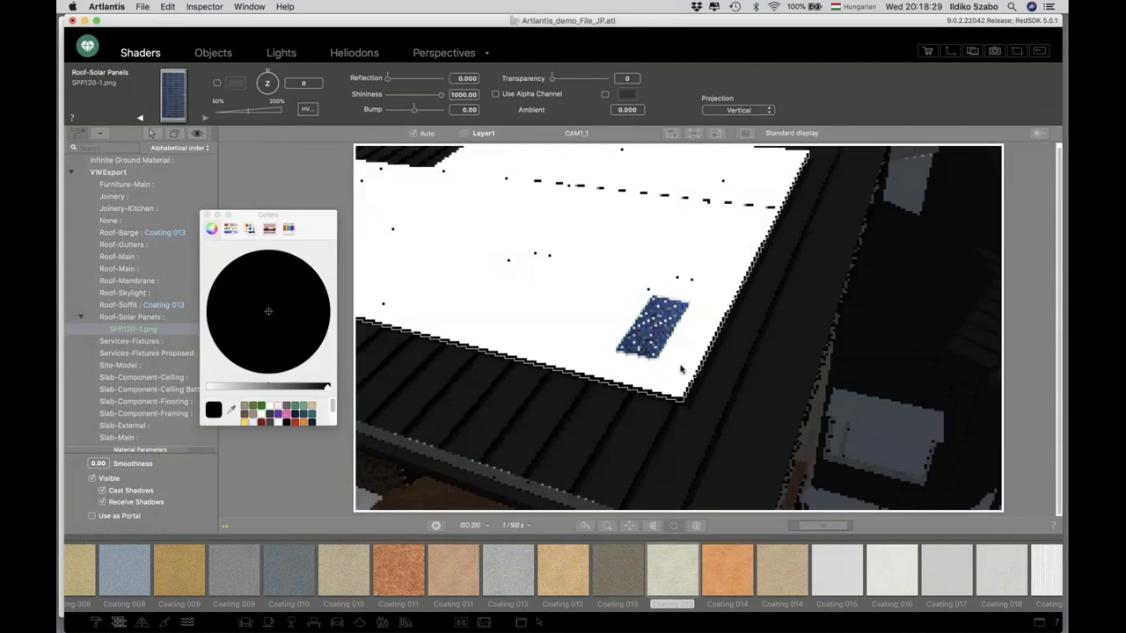
pyautogui.click(681, 369)
pyautogui.scroll(-3, 646, 363)
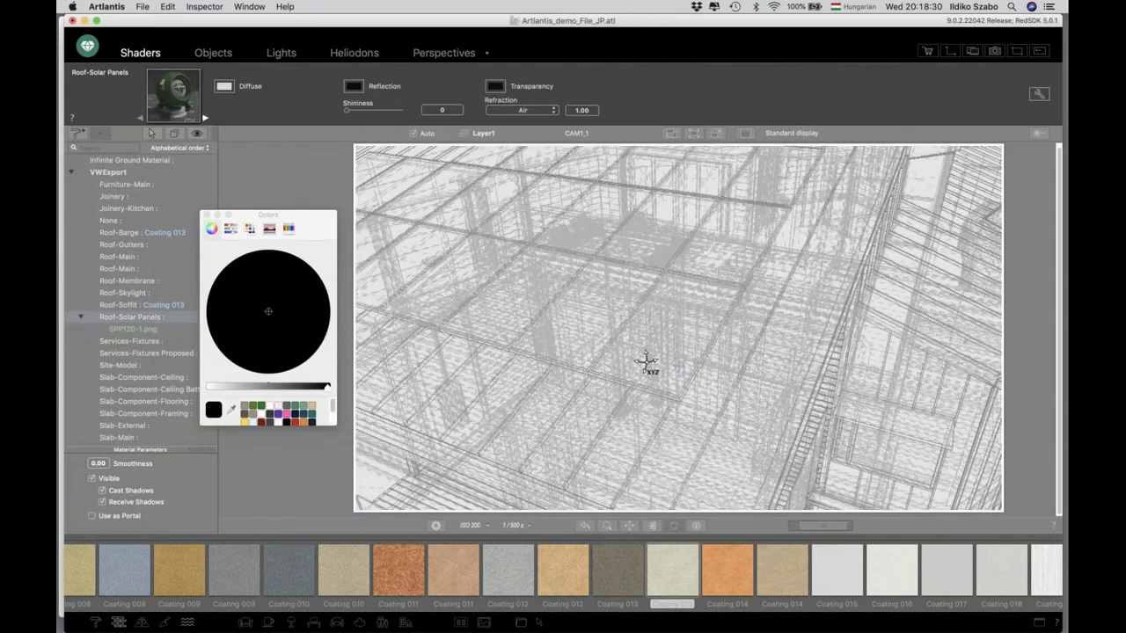
pyautogui.scroll(3, 646, 364)
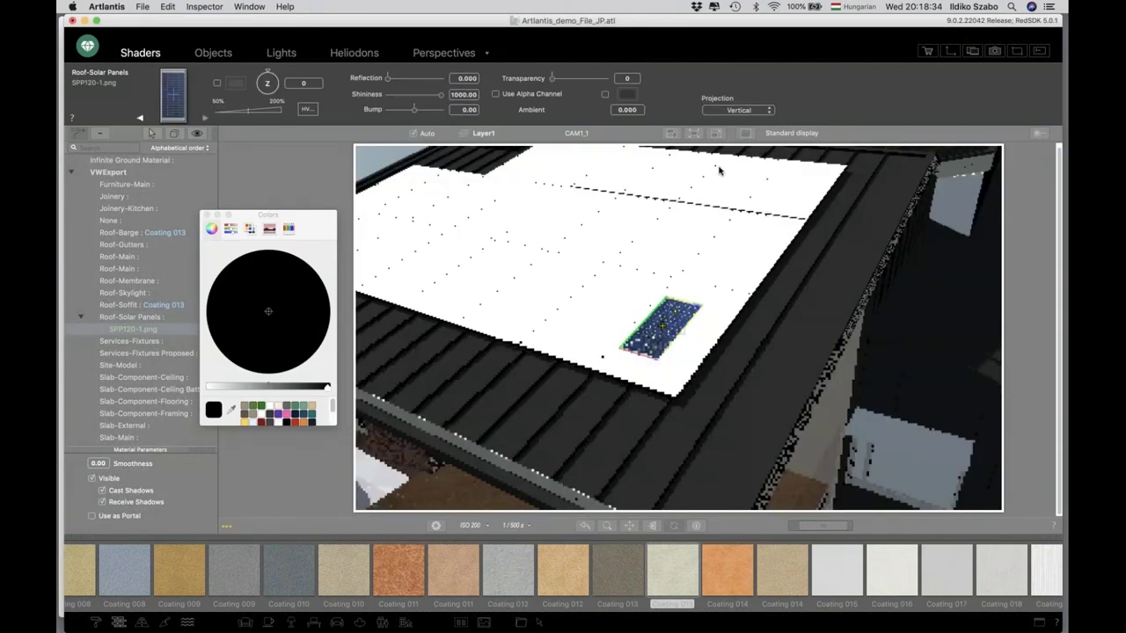
# - Use the Vertical projection for the SPP120-1.png texture and fit it to about 84 × 169 cm at the solar panel surface's lower corner
pyautogui.click(739, 109)
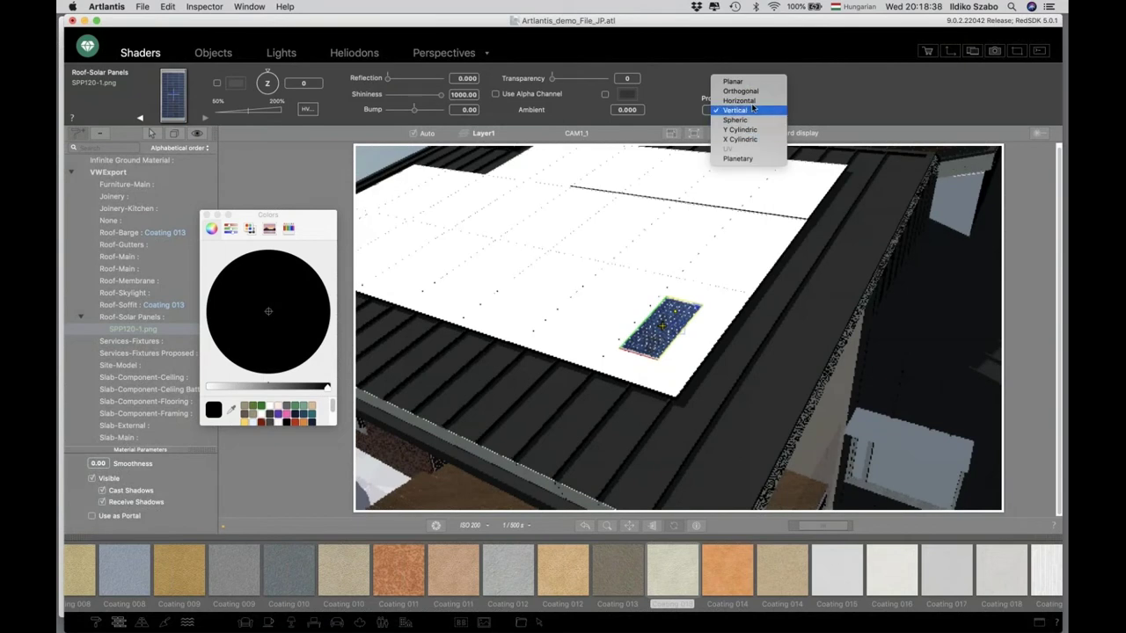
pyautogui.click(752, 101)
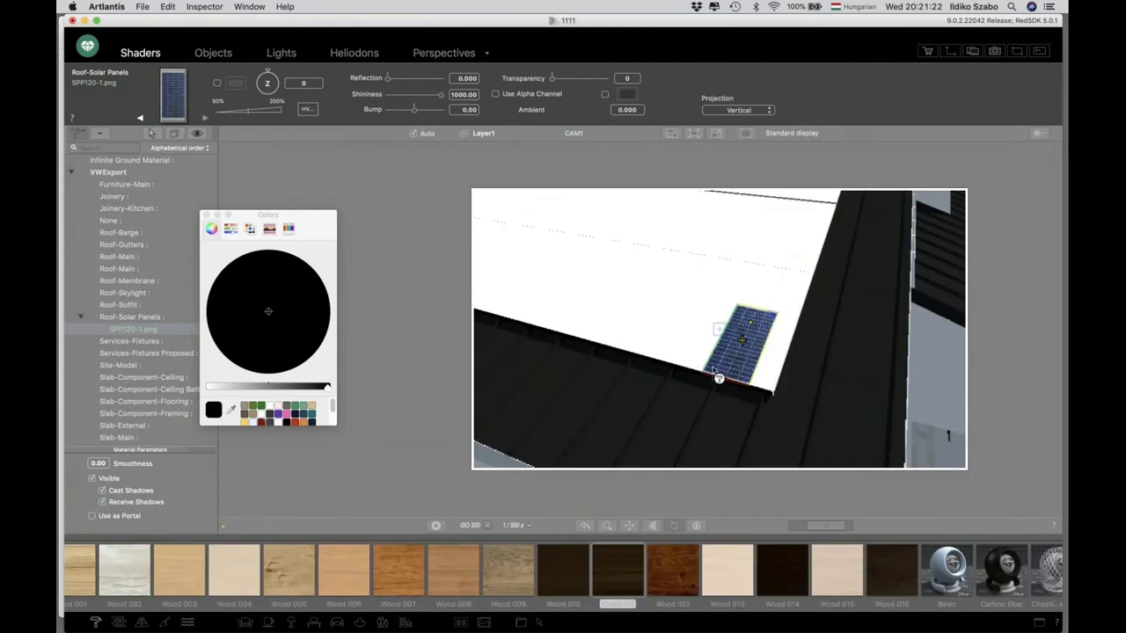
pyautogui.moveTo(719, 379); pyautogui.dragTo(745, 332)
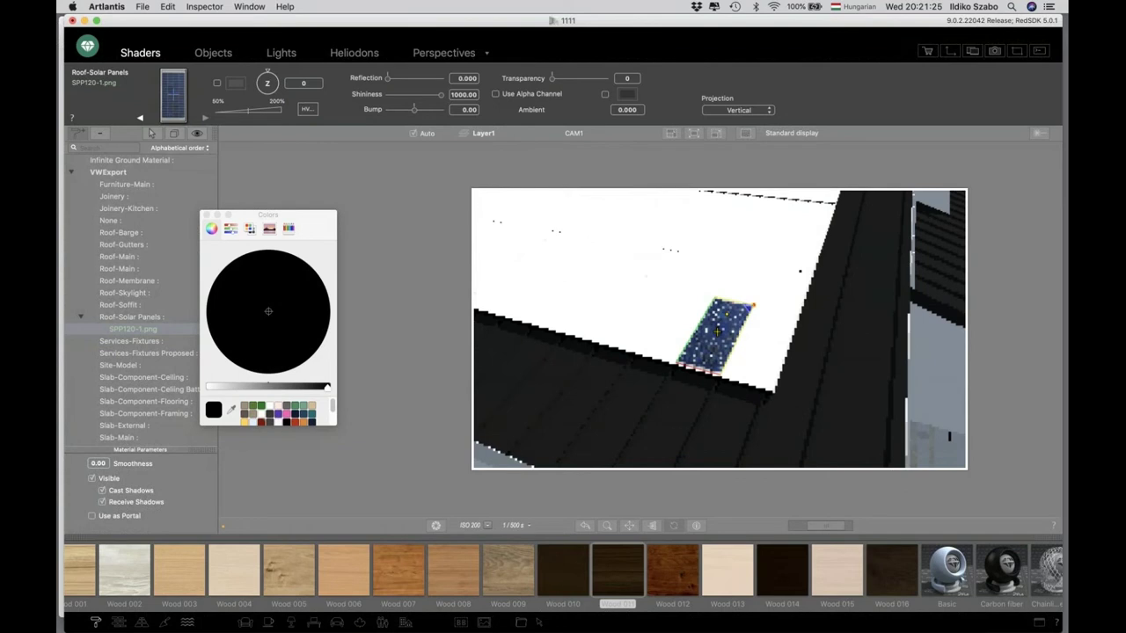
pyautogui.moveTo(756, 316); pyautogui.dragTo(780, 281)
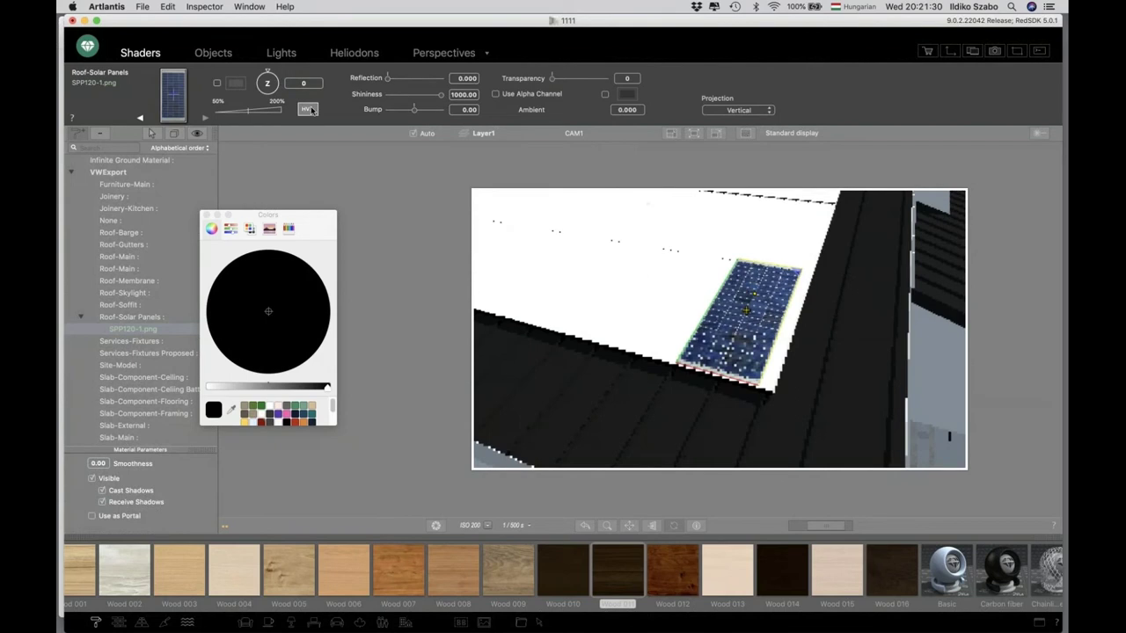
# - Widen the solar panel texture to about 93 cm and turn on its horizontal and vertical repetition across the roof surface
pyautogui.click(309, 109)
pyautogui.click(645, 109)
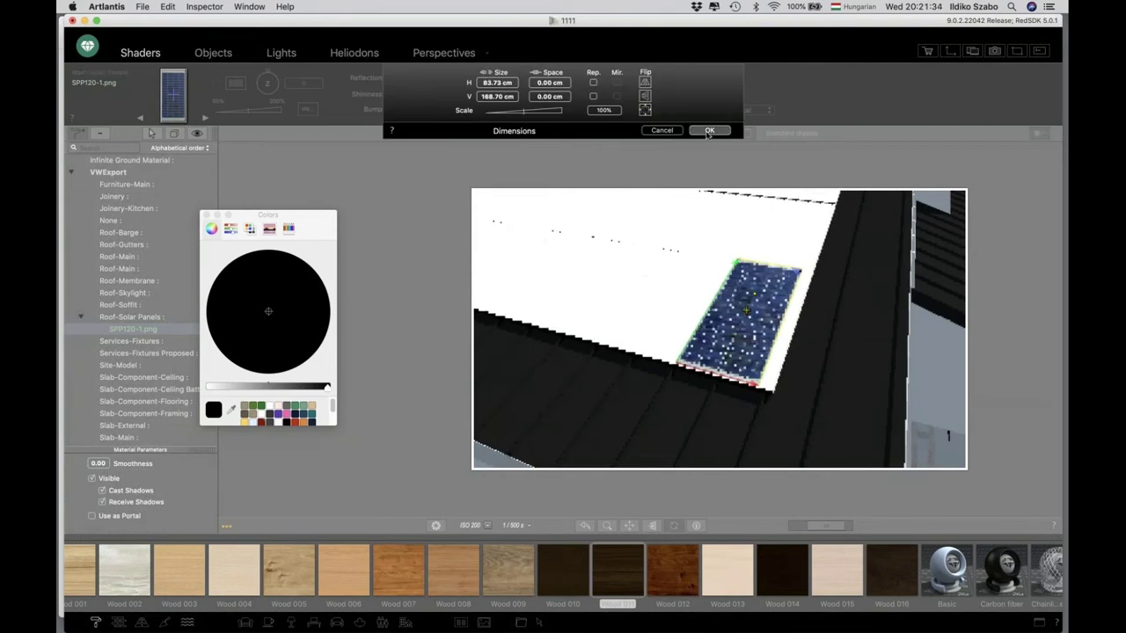
pyautogui.click(708, 130)
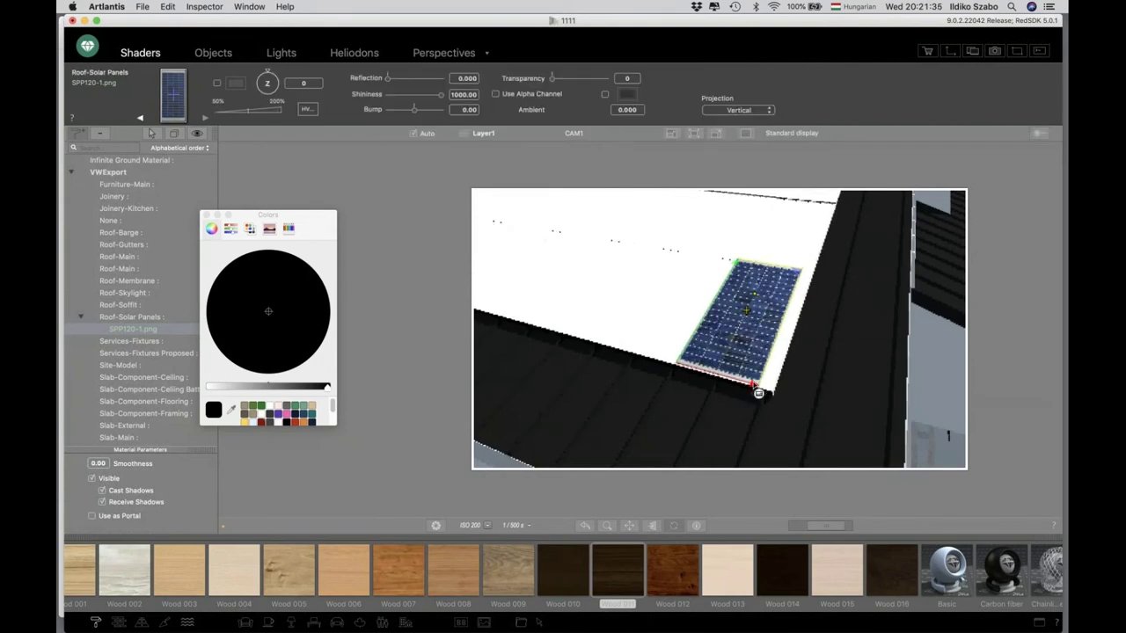
pyautogui.moveTo(756, 390); pyautogui.dragTo(767, 397)
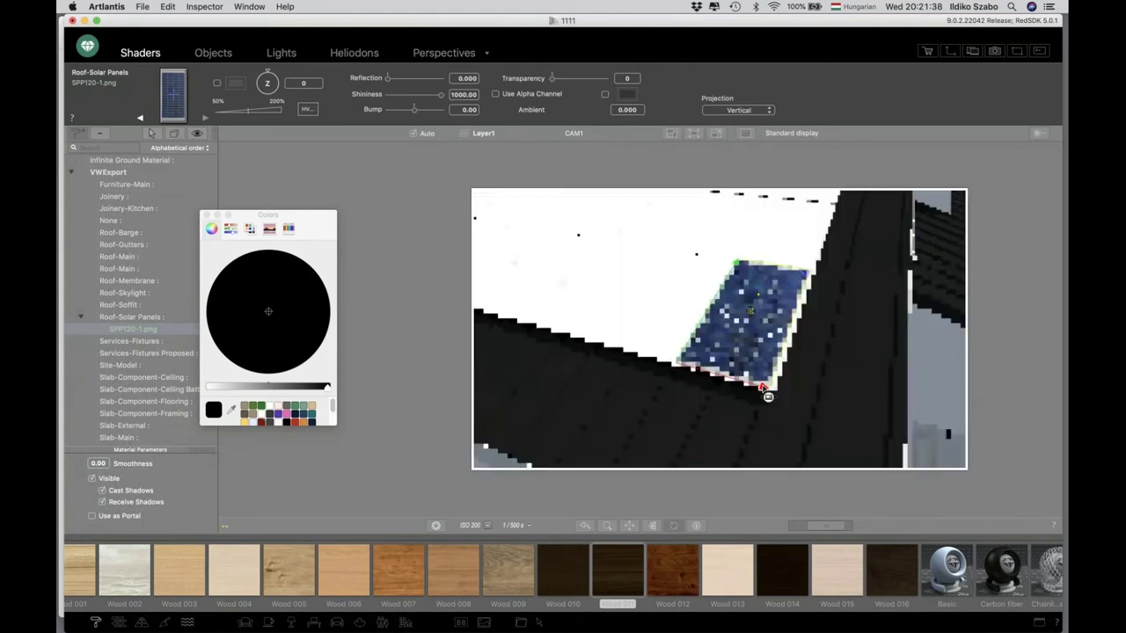
pyautogui.doubleClick(768, 396)
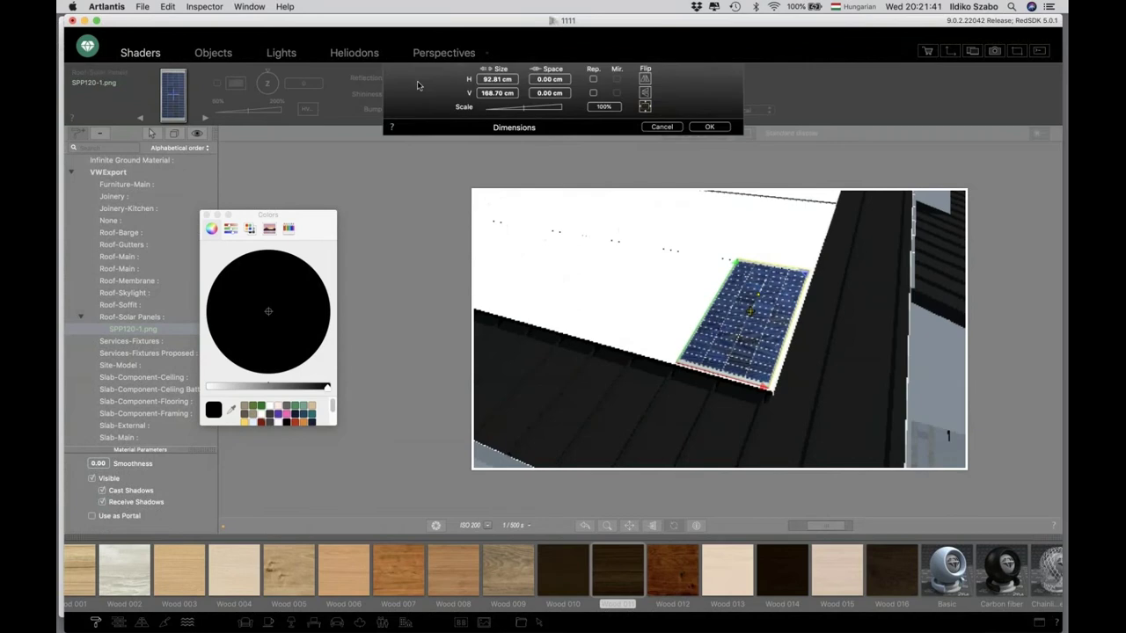
pyautogui.click(593, 83)
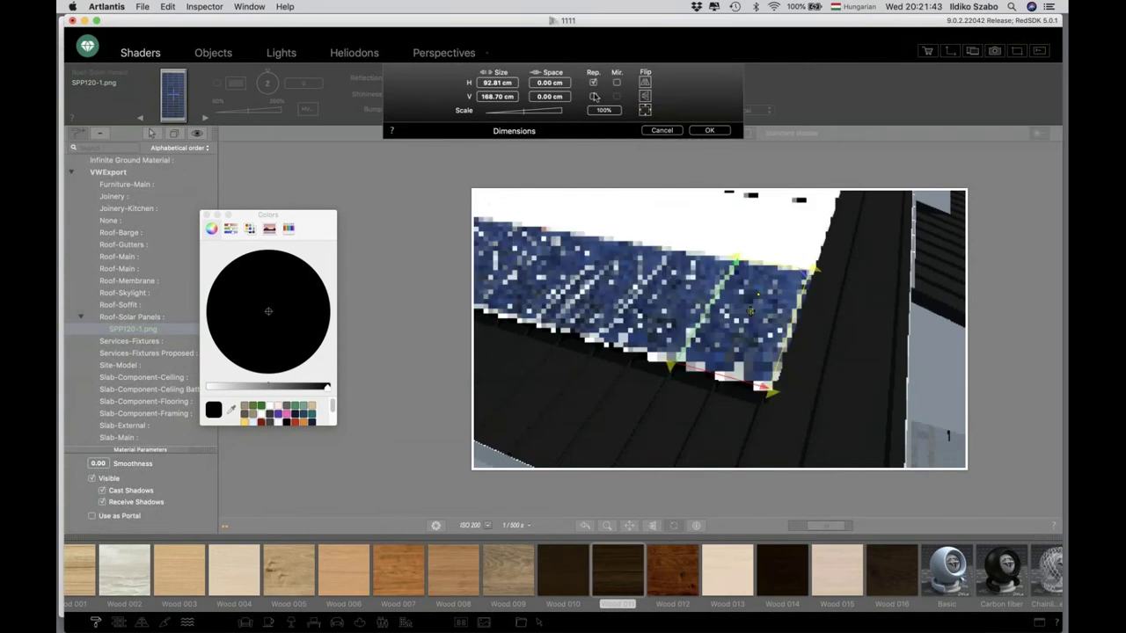
pyautogui.click(593, 96)
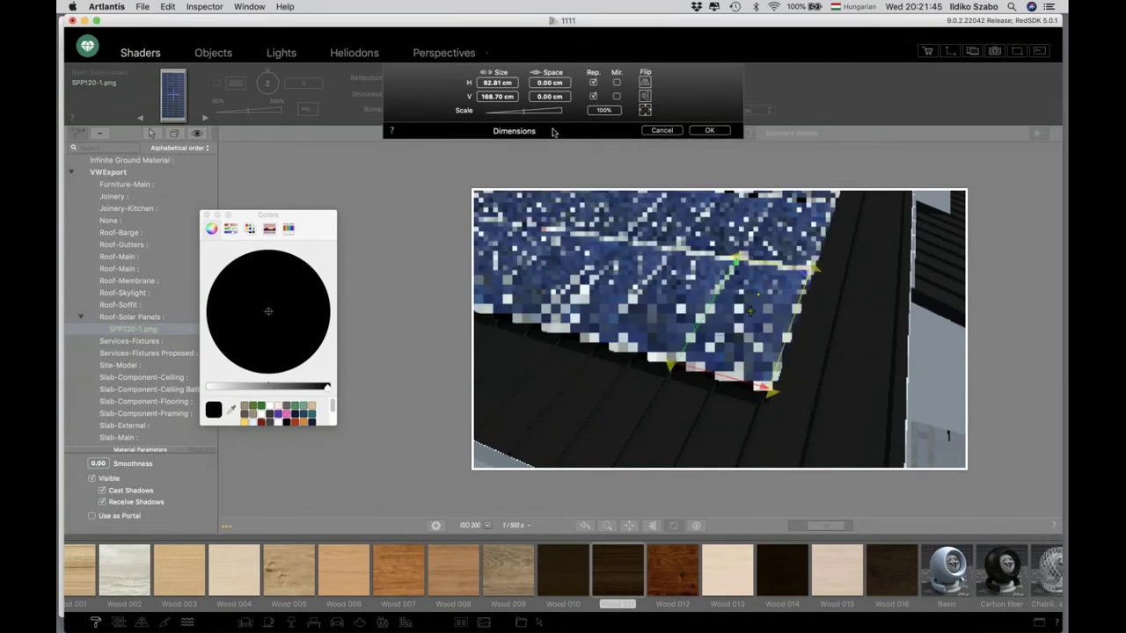
pyautogui.click(608, 254)
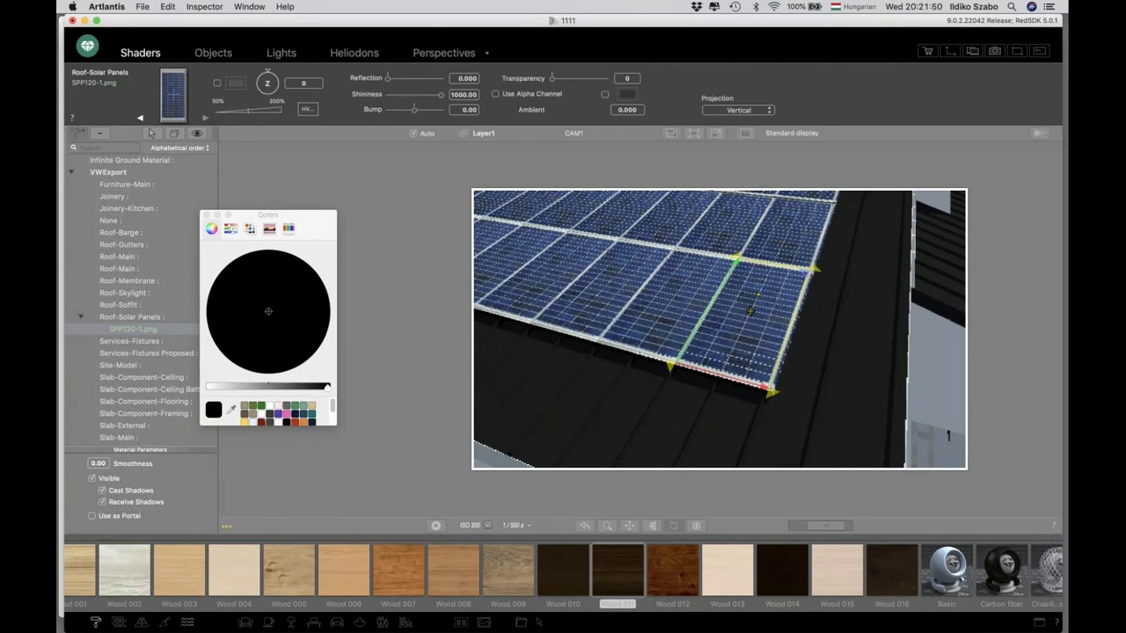
# - Give the solar panel texture a reflection of 0.024, a shininess of 713.48 and a bump of 0.77
pyautogui.moveTo(624, 299); pyautogui.dragTo(460, 168, button='middle')
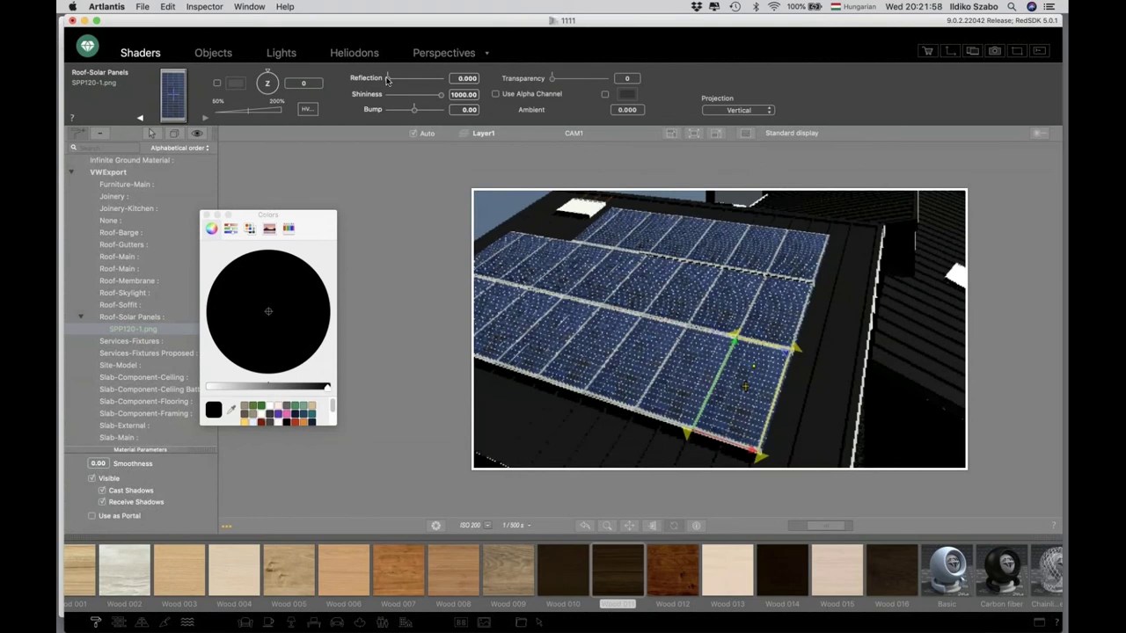
pyautogui.moveTo(388, 79); pyautogui.dragTo(426, 94)
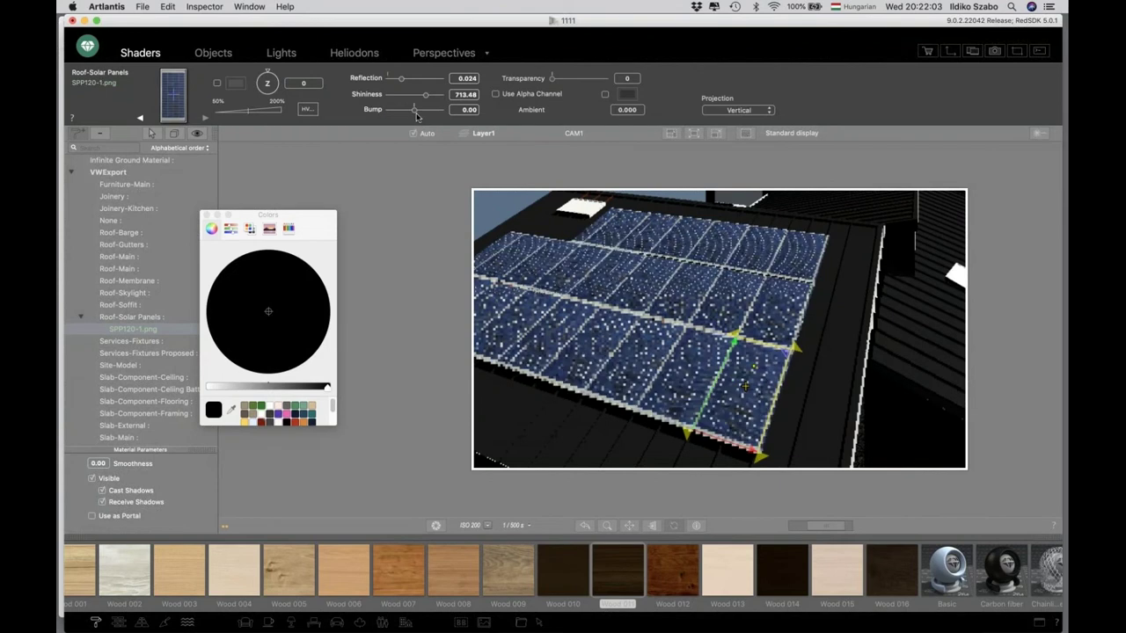
pyautogui.moveTo(415, 110); pyautogui.dragTo(421, 110)
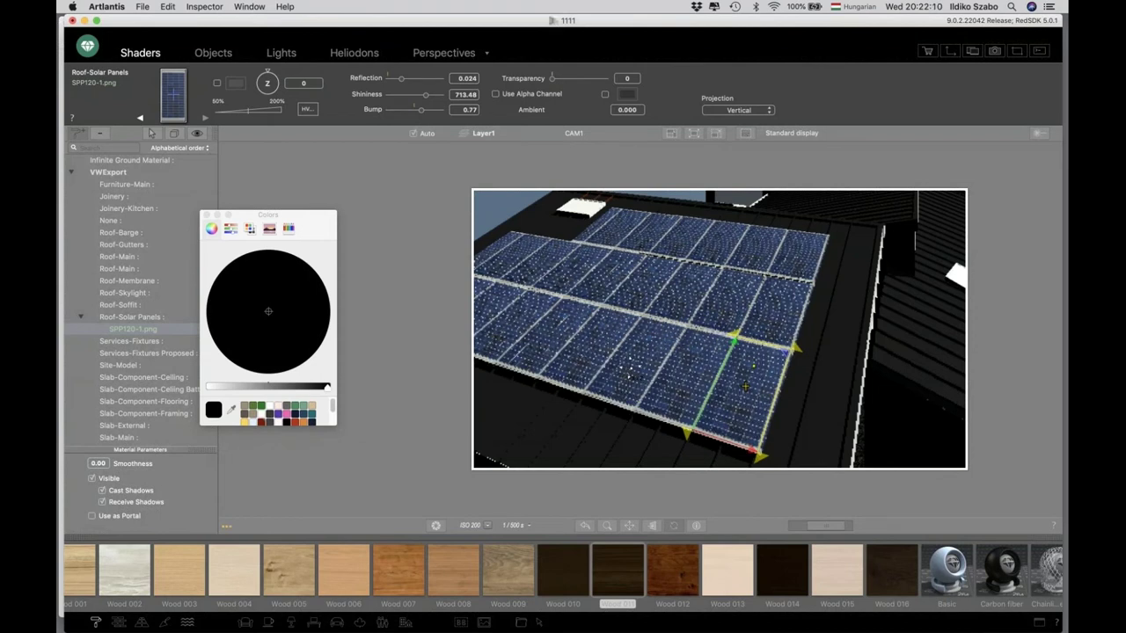
# - Apply the Wood 008 shader to the Structural-Floor-Decking surface of the balcony
pyautogui.moveTo(703, 352); pyautogui.dragTo(654, 345)
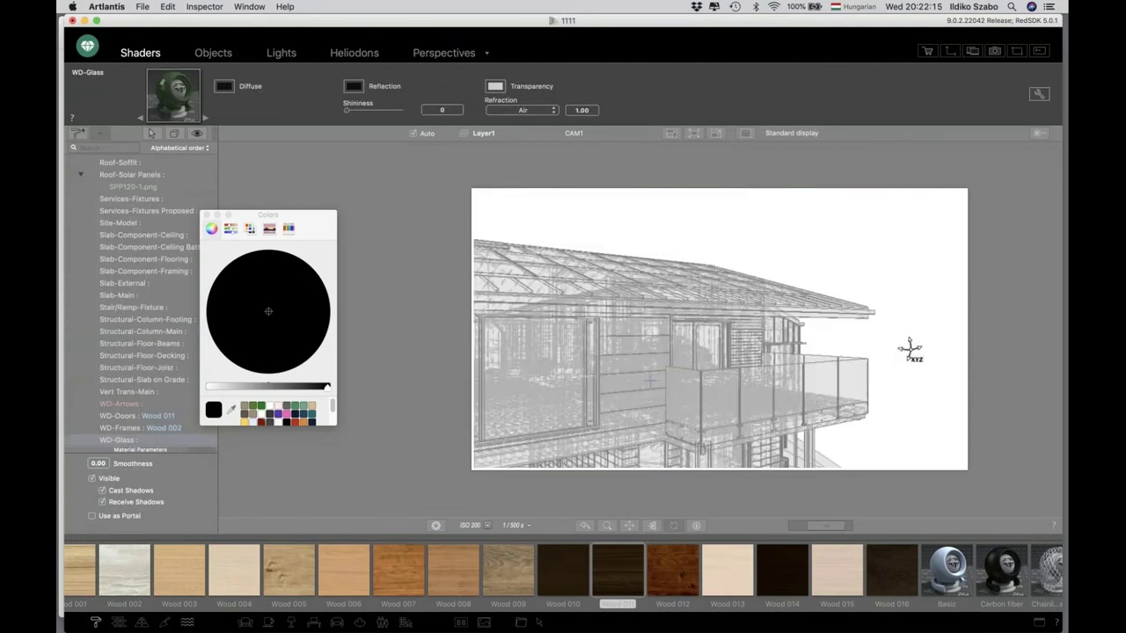
pyautogui.scroll(5, 694, 376)
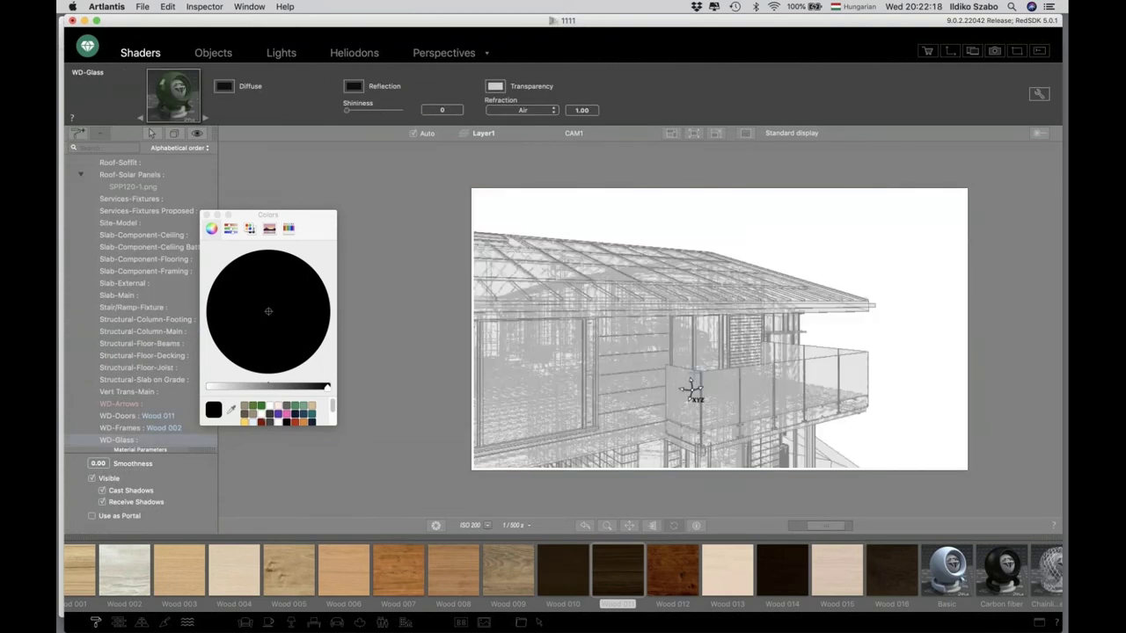
pyautogui.moveTo(643, 440); pyautogui.dragTo(729, 348)
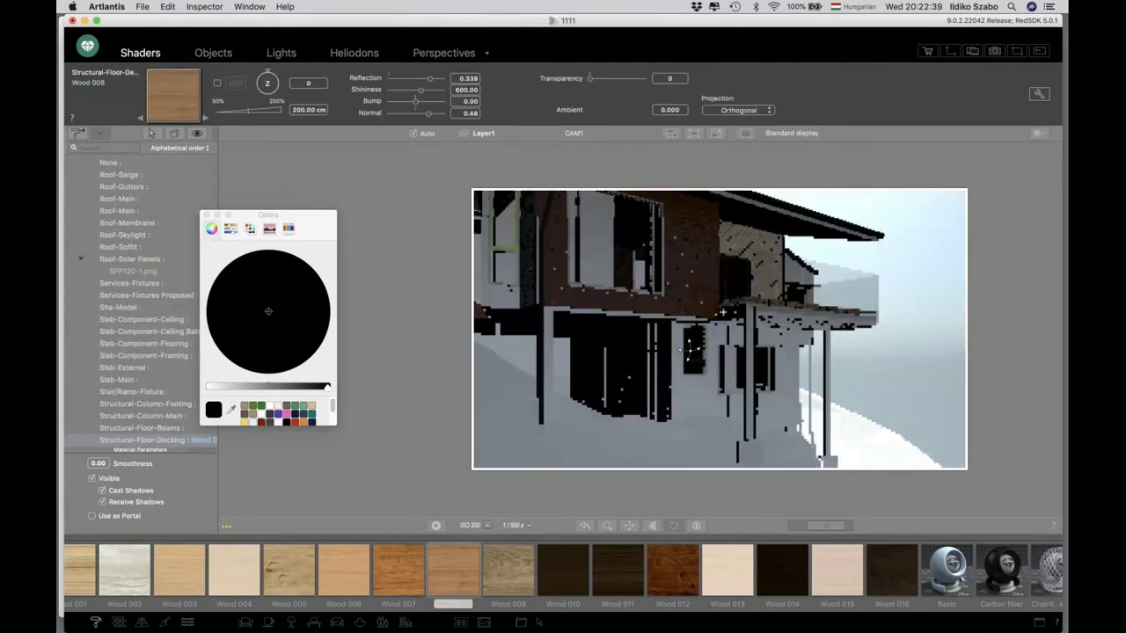
pyautogui.scroll(1, 692, 352)
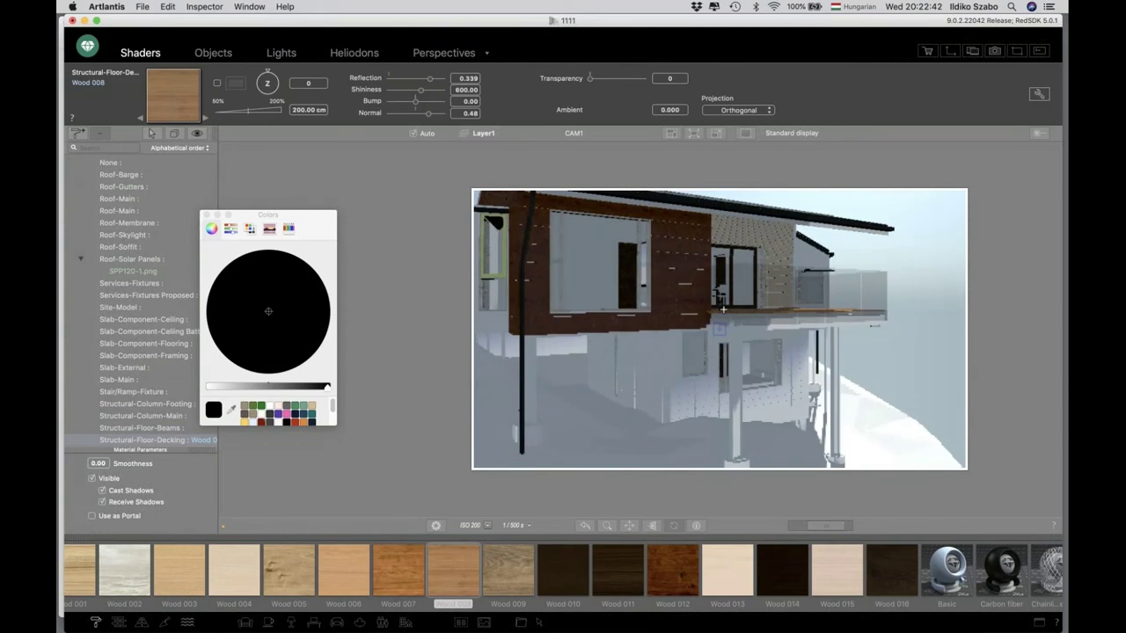
pyautogui.moveTo(685, 355); pyautogui.dragTo(674, 378)
pyautogui.scroll(-2, 670, 385)
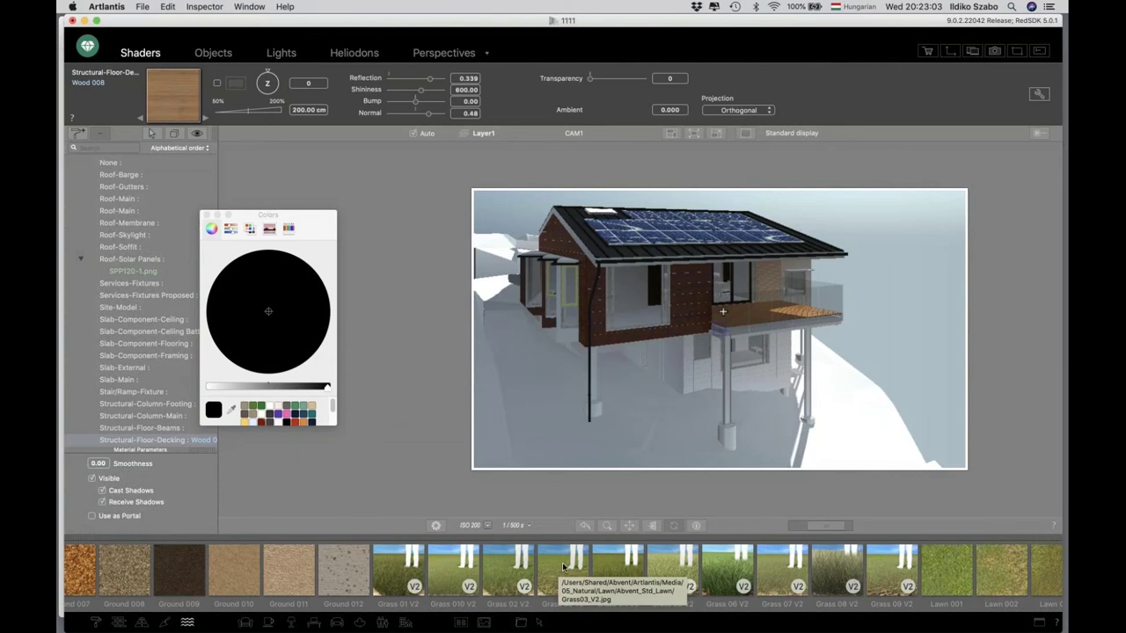
# - Apply the Lawn 002 shader to the Site-Model terrain and set its Threshold 1 to 0.28
pyautogui.hscroll(2, 563, 567)
pyautogui.moveTo(891, 570); pyautogui.dragTo(867, 439)
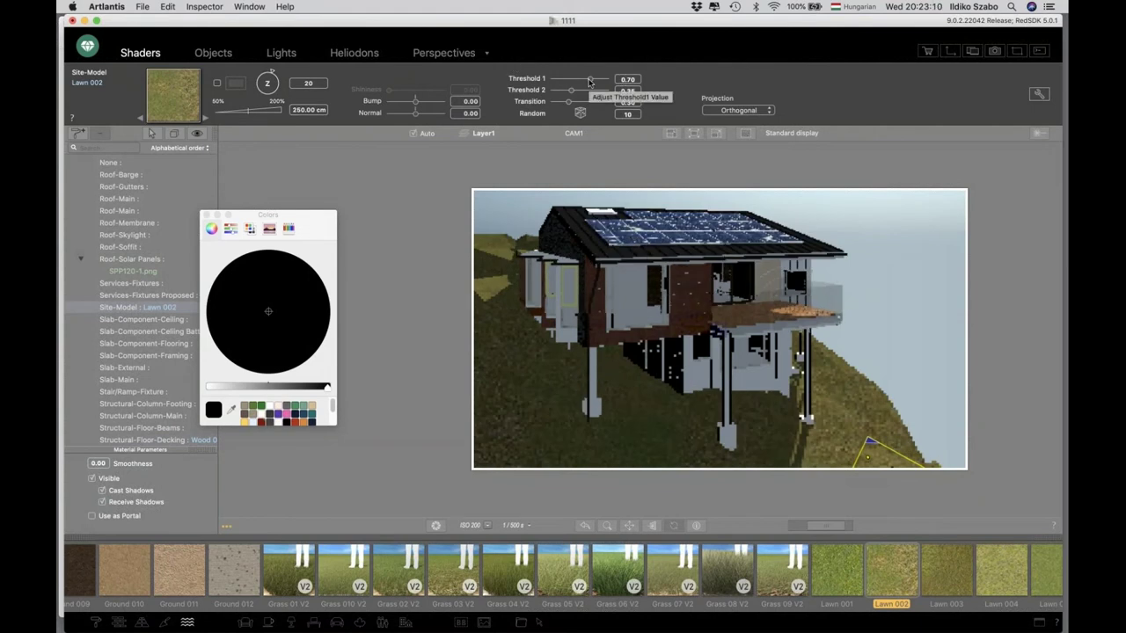
pyautogui.moveTo(589, 81); pyautogui.dragTo(587, 81)
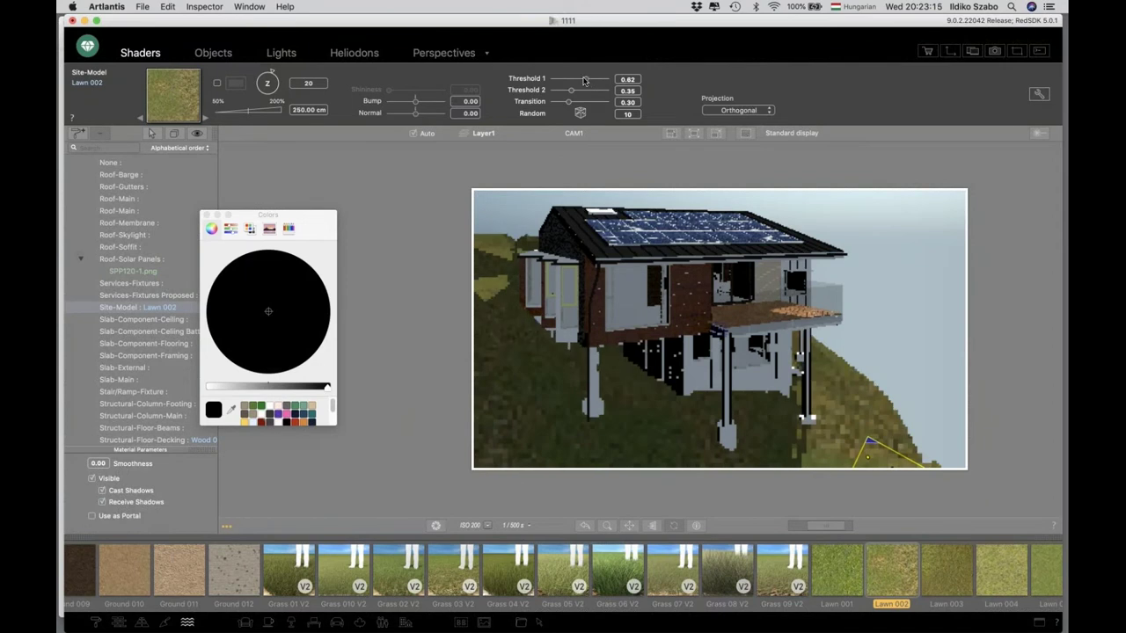
pyautogui.moveTo(585, 80); pyautogui.dragTo(567, 80)
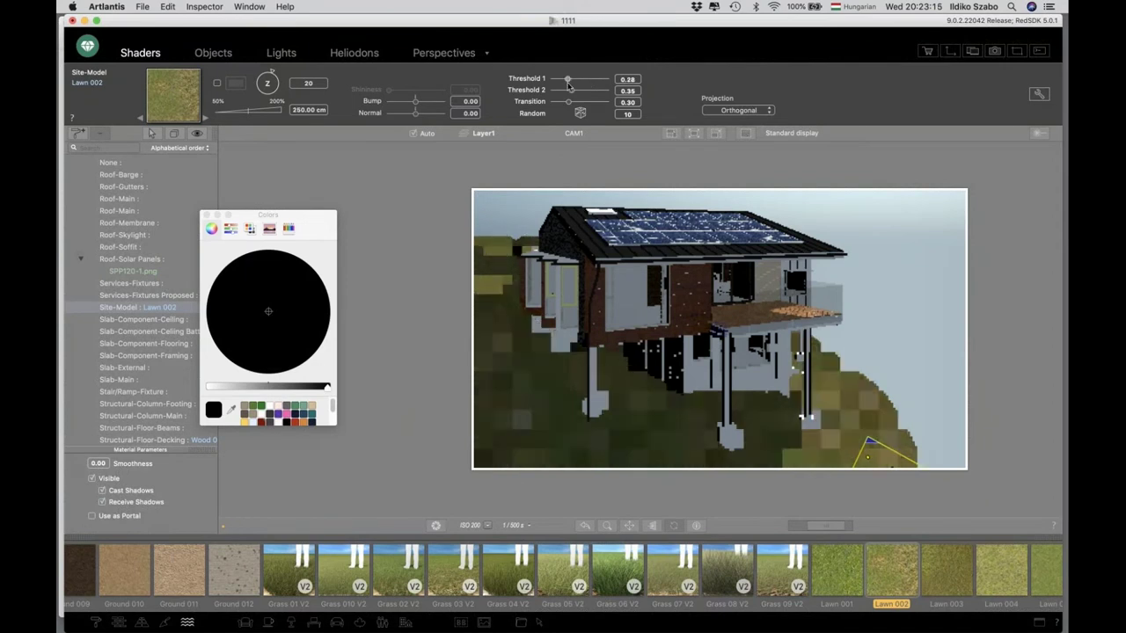
# - Apply the Concrete 02 shader to the Structural-Column-Footing material and select the Structural-Column-Main material
pyautogui.click(165, 622)
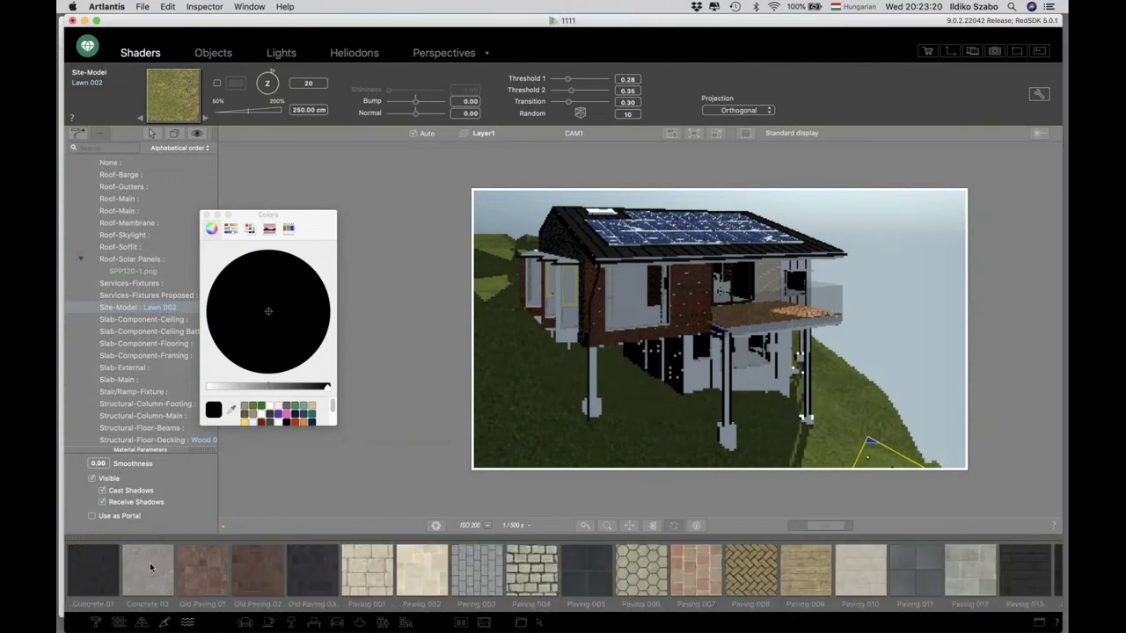
pyautogui.moveTo(150, 562); pyautogui.dragTo(591, 409)
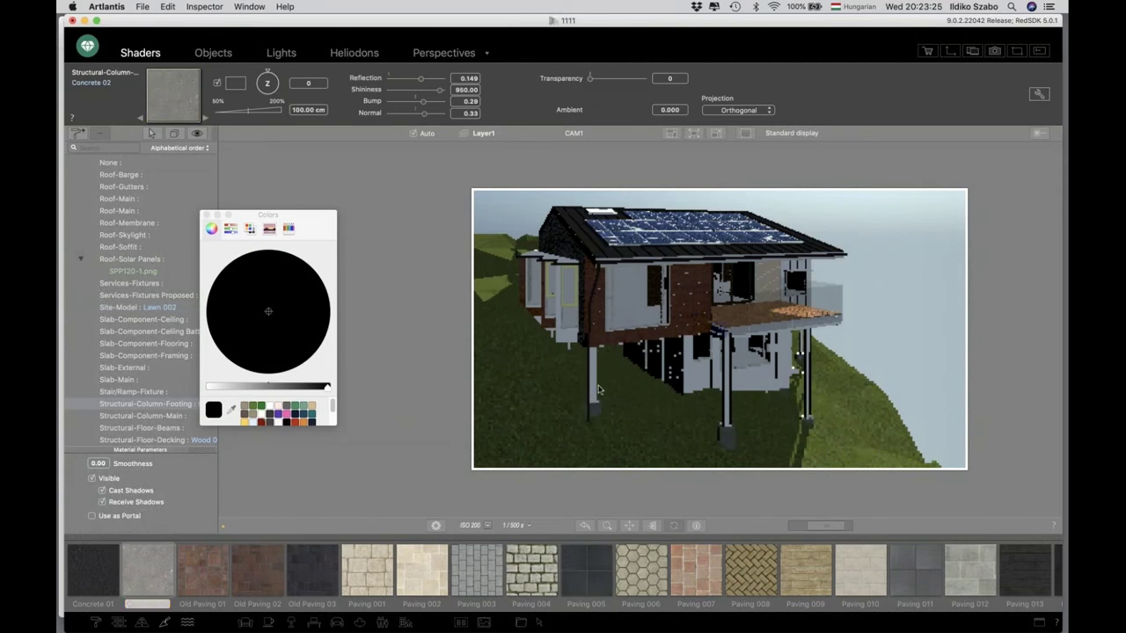
pyautogui.click(598, 390)
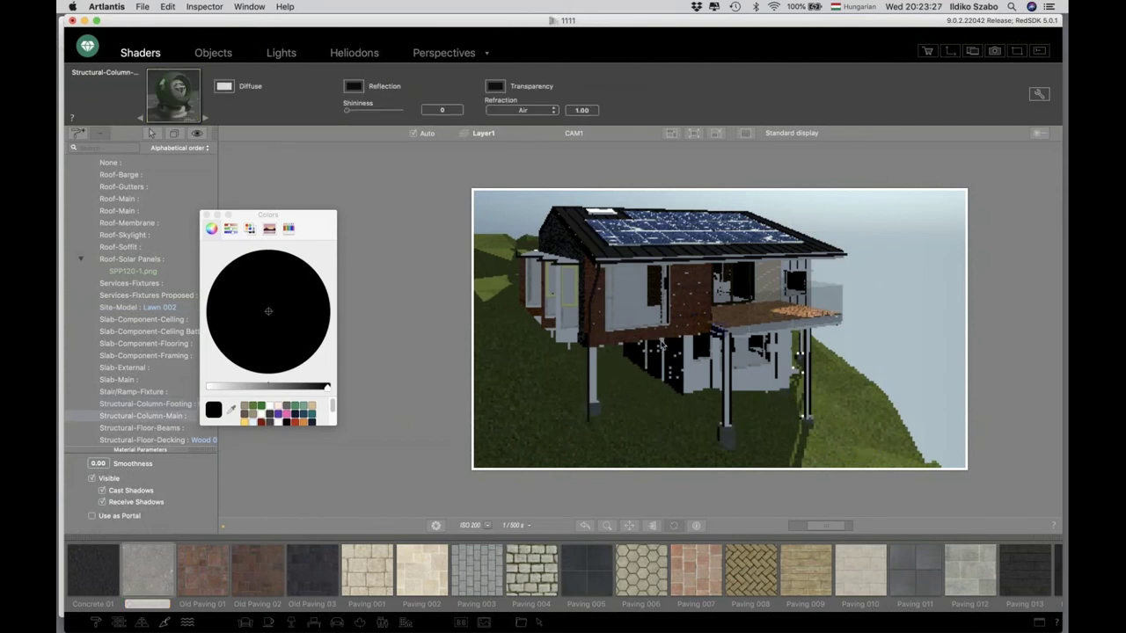
# - Apply the Concrete 003 shader to the Wall-Covering-Blockwork wall of the lower storey
pyautogui.click(662, 346)
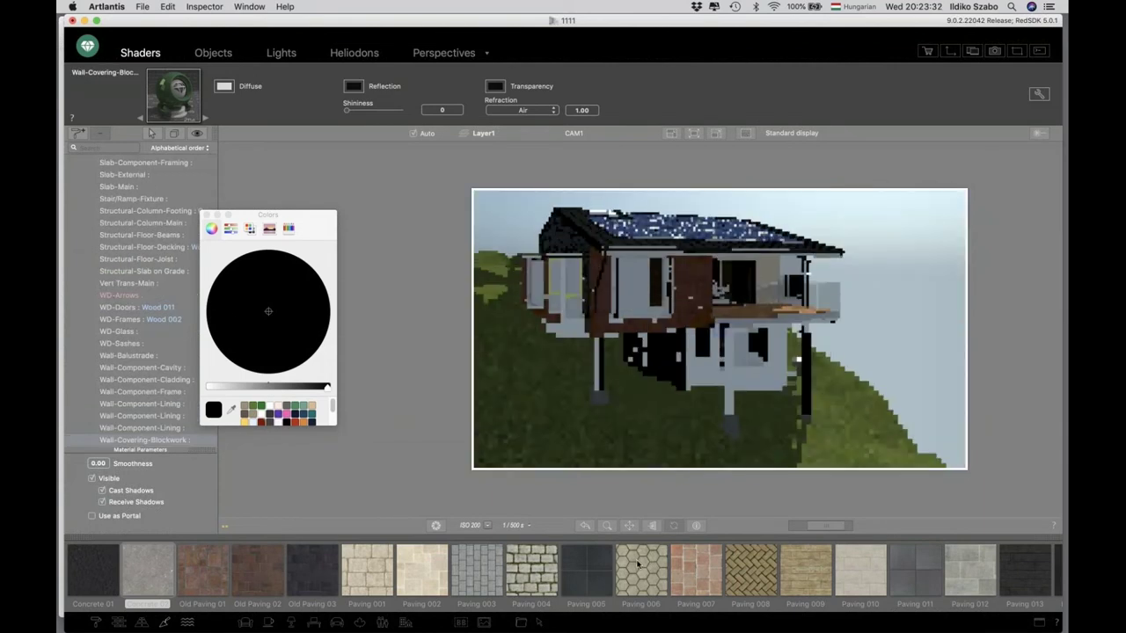
pyautogui.hscroll(5, 637, 562)
pyautogui.hscroll(5, 637, 564)
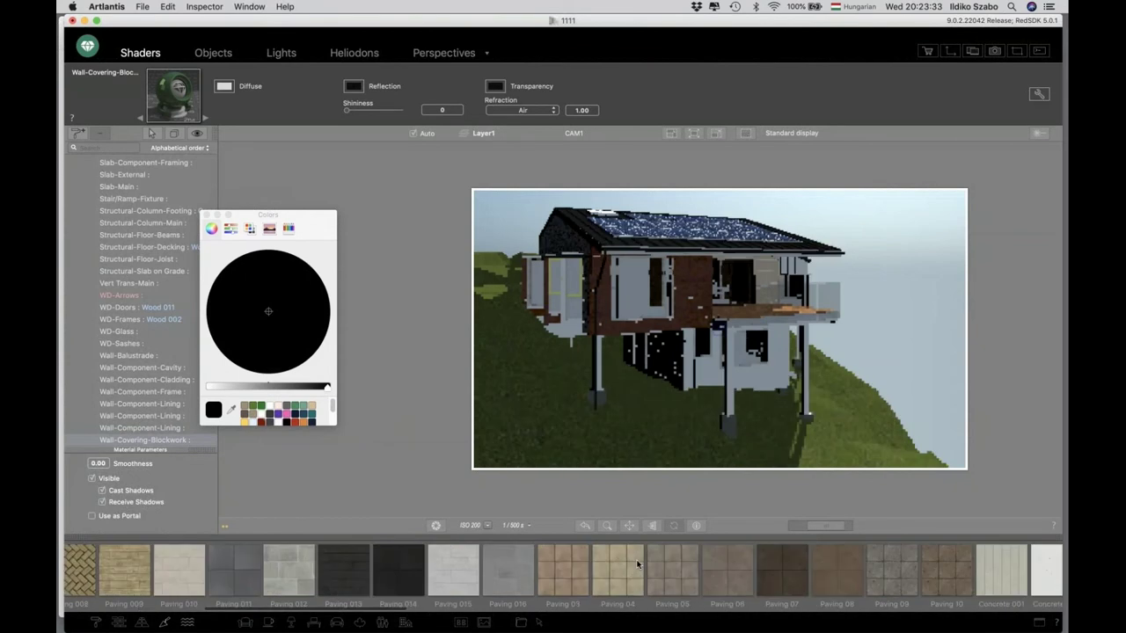
pyautogui.hscroll(5, 638, 564)
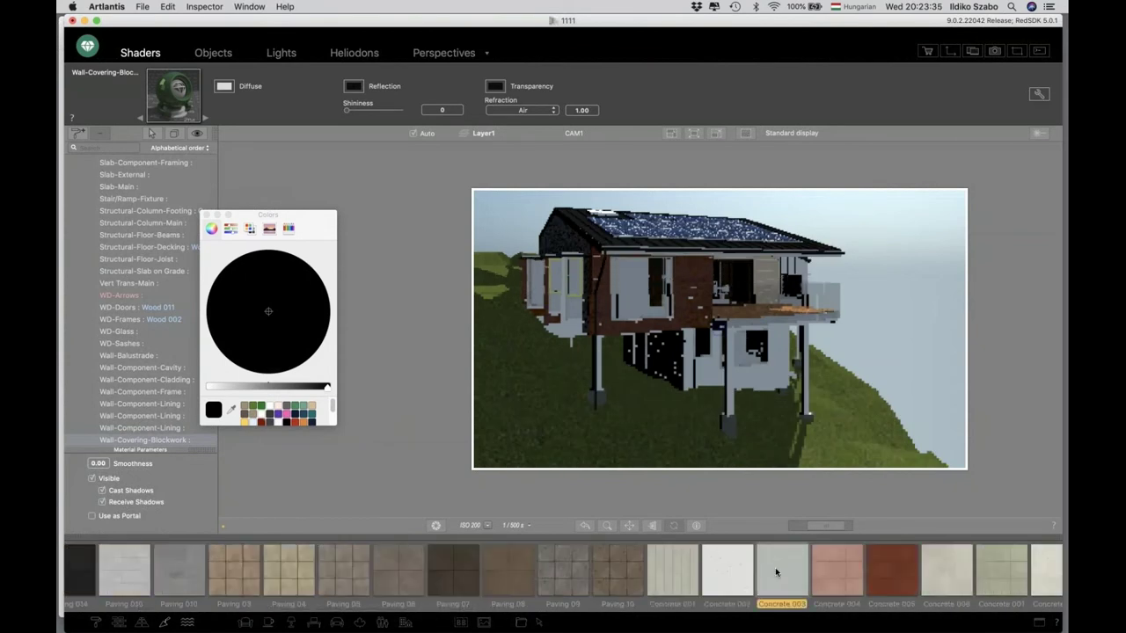
pyautogui.moveTo(774, 567)
pyautogui.mouseDown()
pyautogui.moveTo(762, 380)
pyautogui.moveTo(751, 387)
pyautogui.mouseUp()
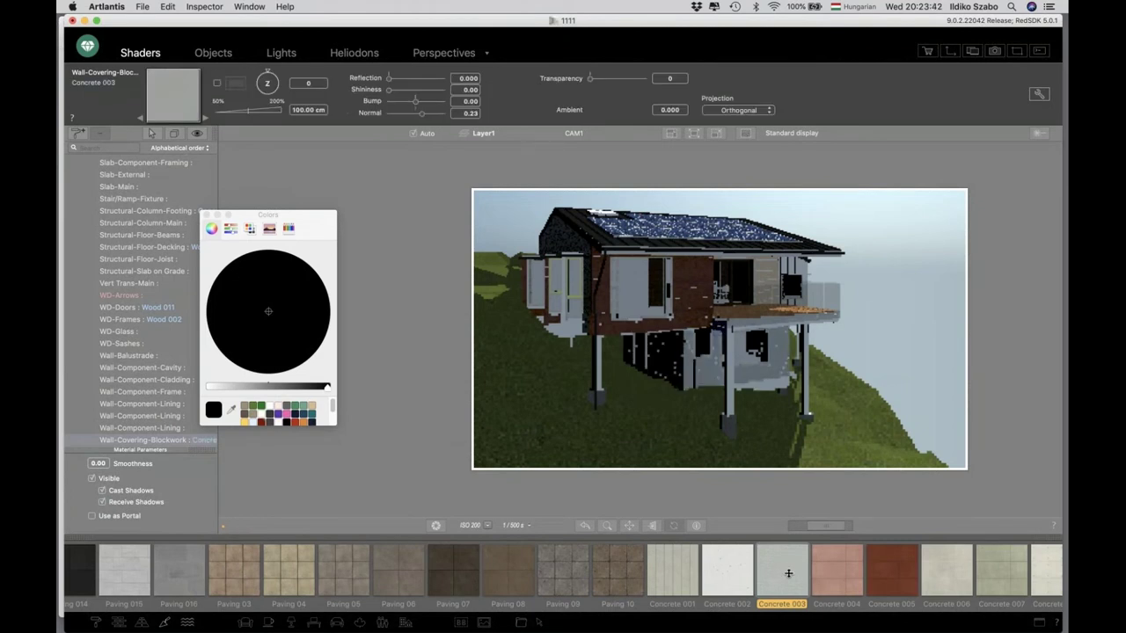
# - Apply the Concrete 002 shader to the Wall-Slab Thickening material
pyautogui.moveTo(788, 574); pyautogui.dragTo(748, 332)
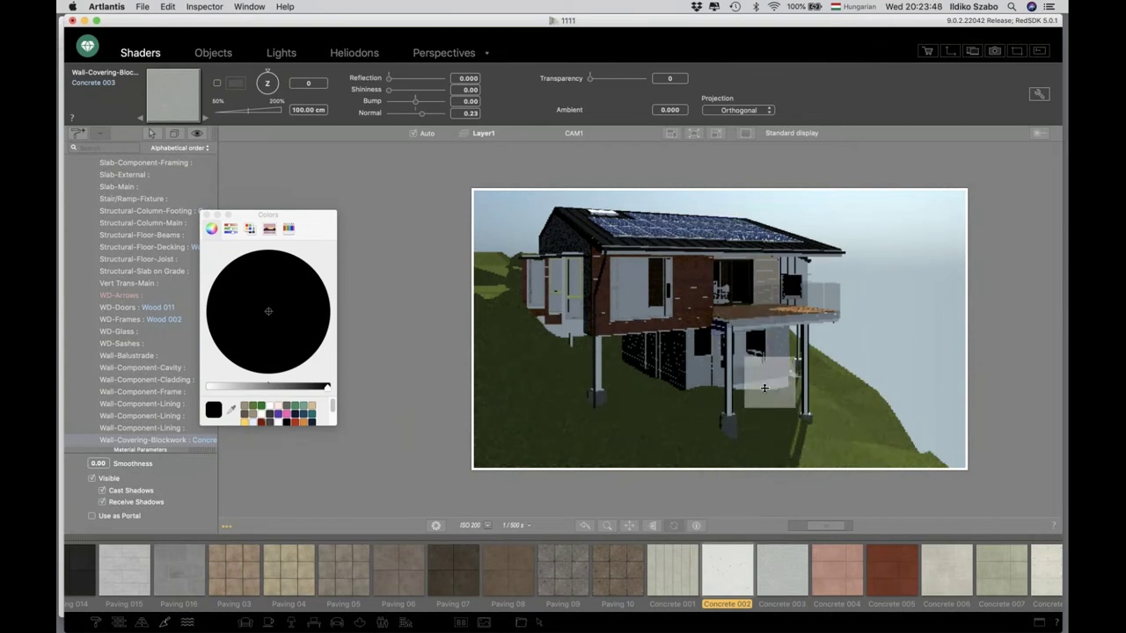
pyautogui.click(648, 335)
pyautogui.scroll(3, 711, 311)
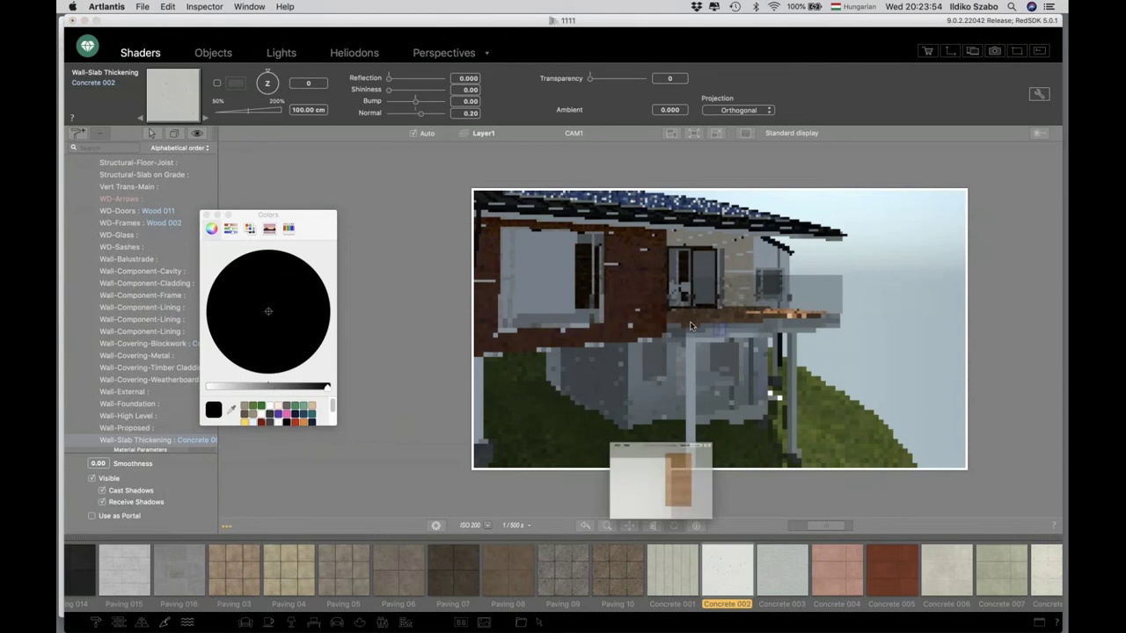
# - Inspect the Wall-Balustrade material at the balcony edge and the CAM1 perspective settings, and return to the shaders
pyautogui.click(694, 328)
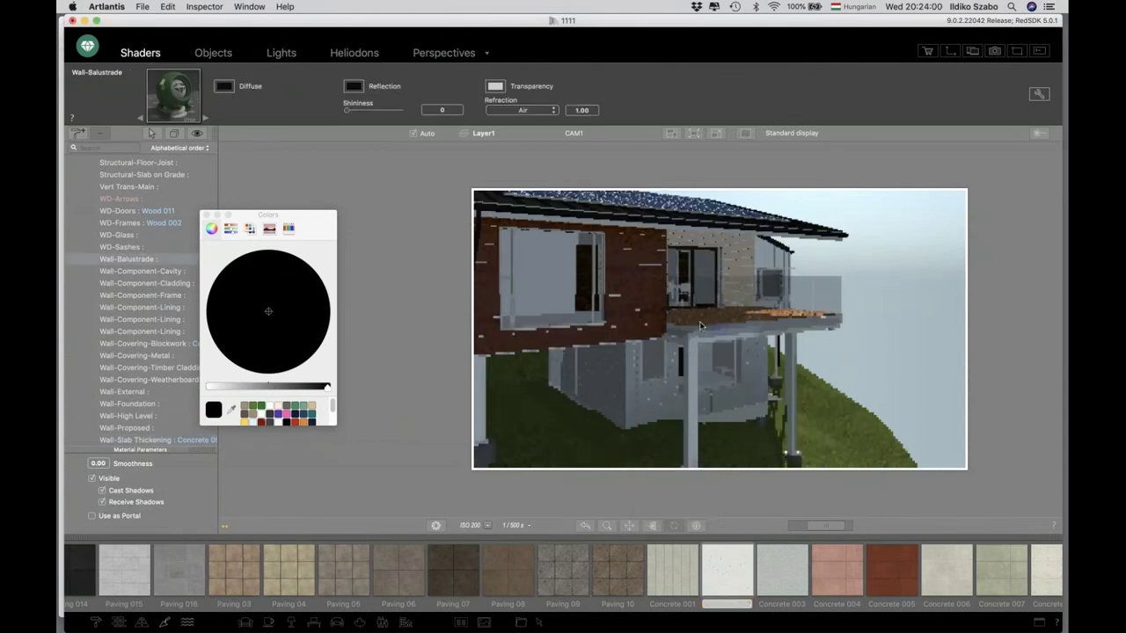
pyautogui.click(702, 326)
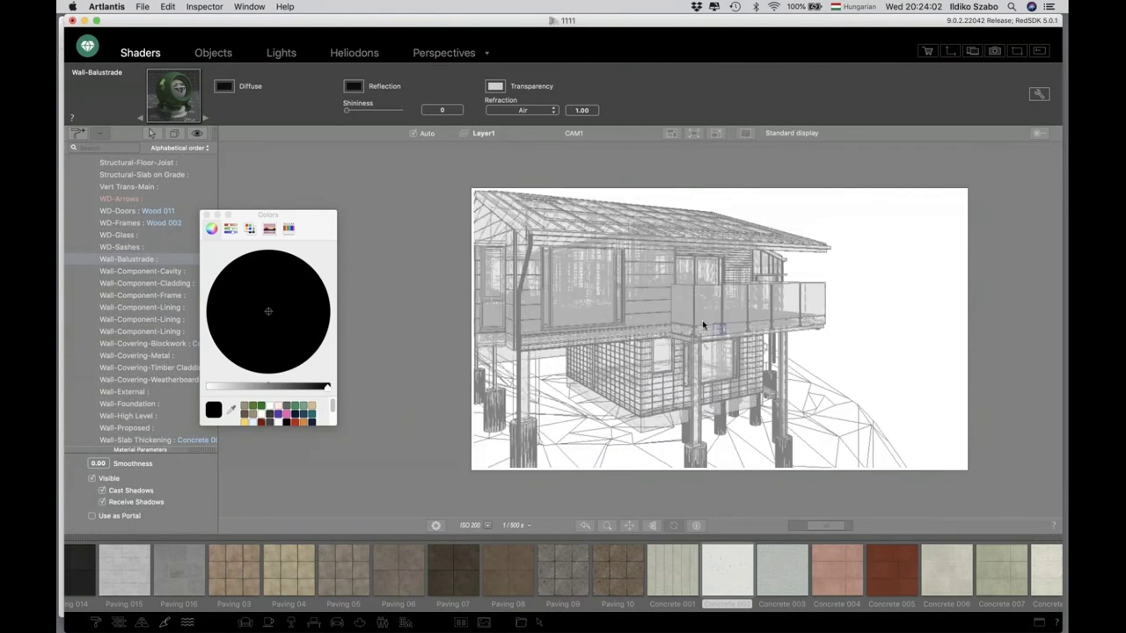
pyautogui.press('super+5')
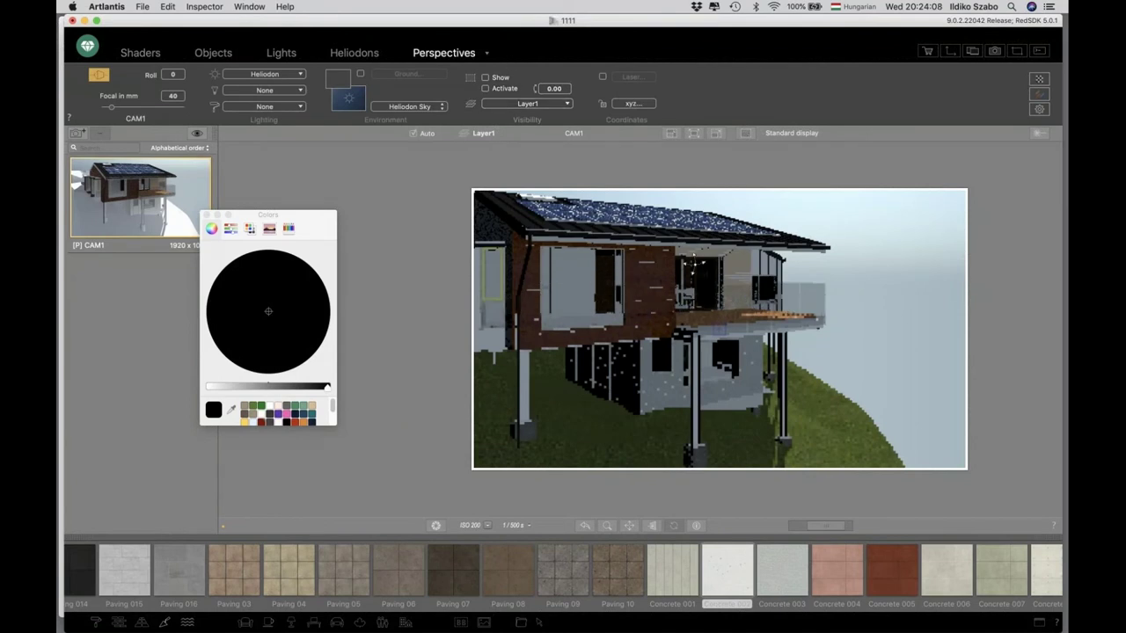
pyautogui.click(137, 52)
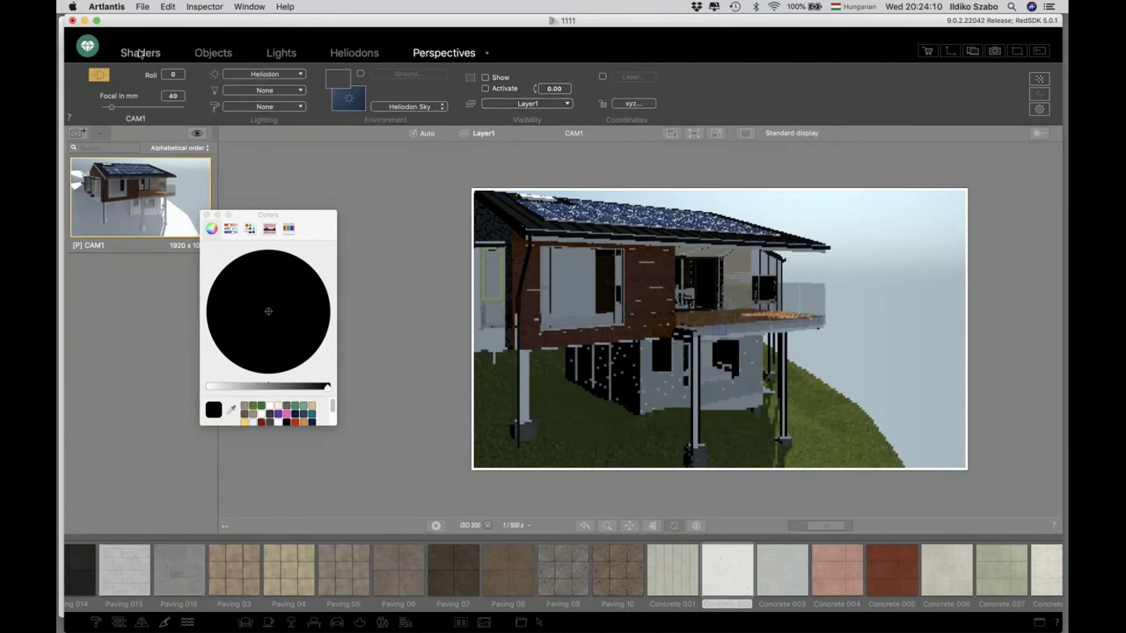
# - Inspect the materials of the main roof, the metal wall covering, the weatherboard wall and the adjoining wall surface
pyautogui.click(633, 245)
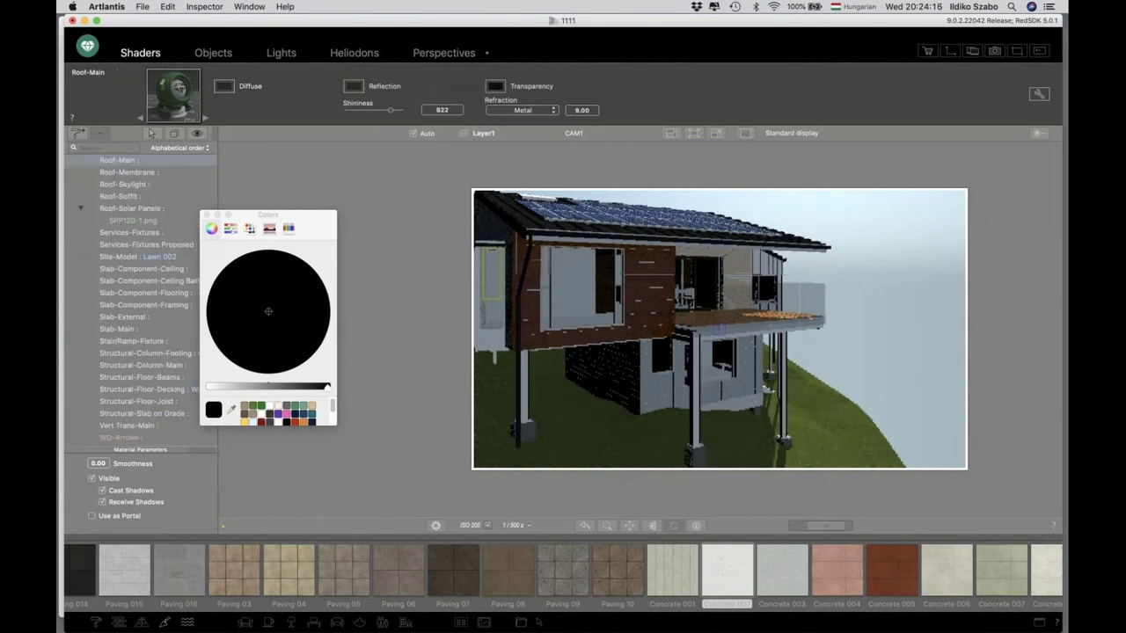
pyautogui.click(763, 265)
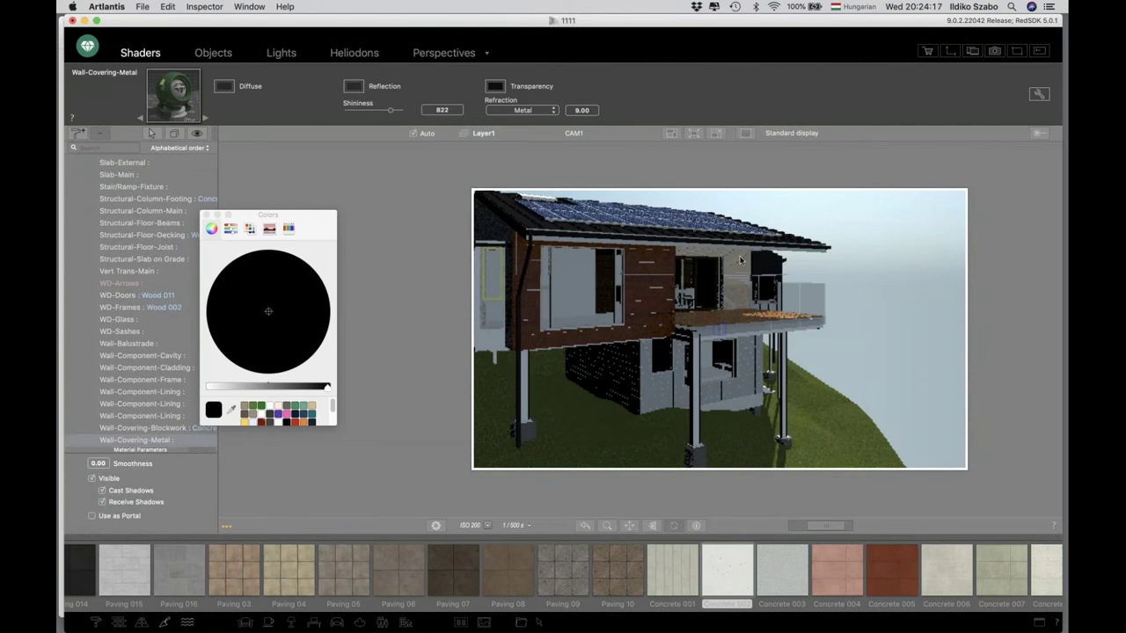
pyautogui.click(527, 306)
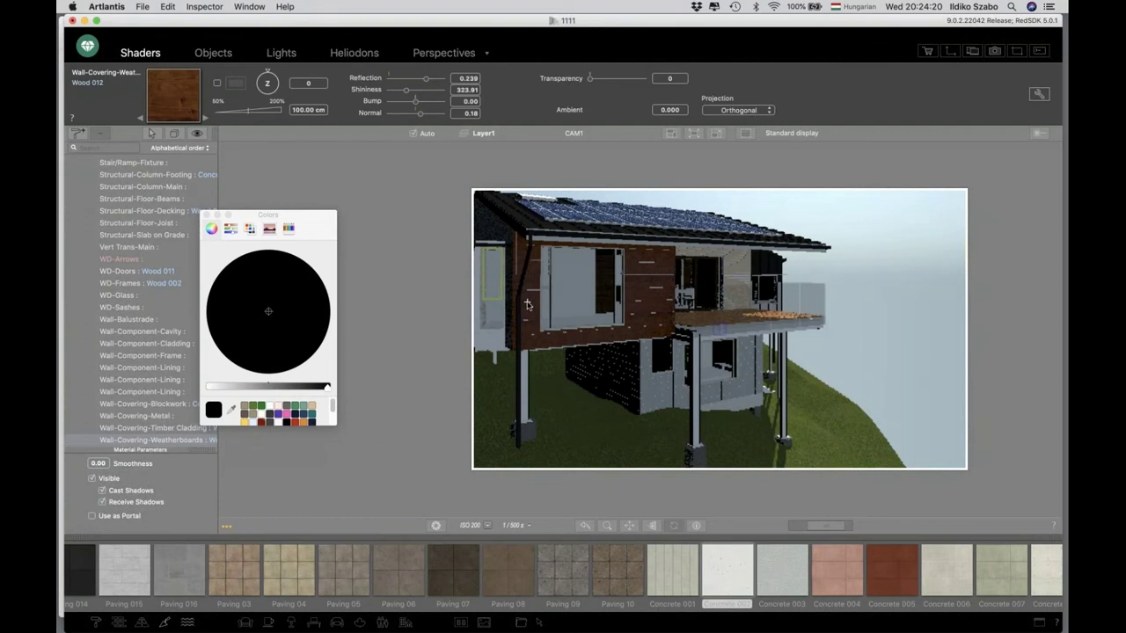
pyautogui.click(503, 310)
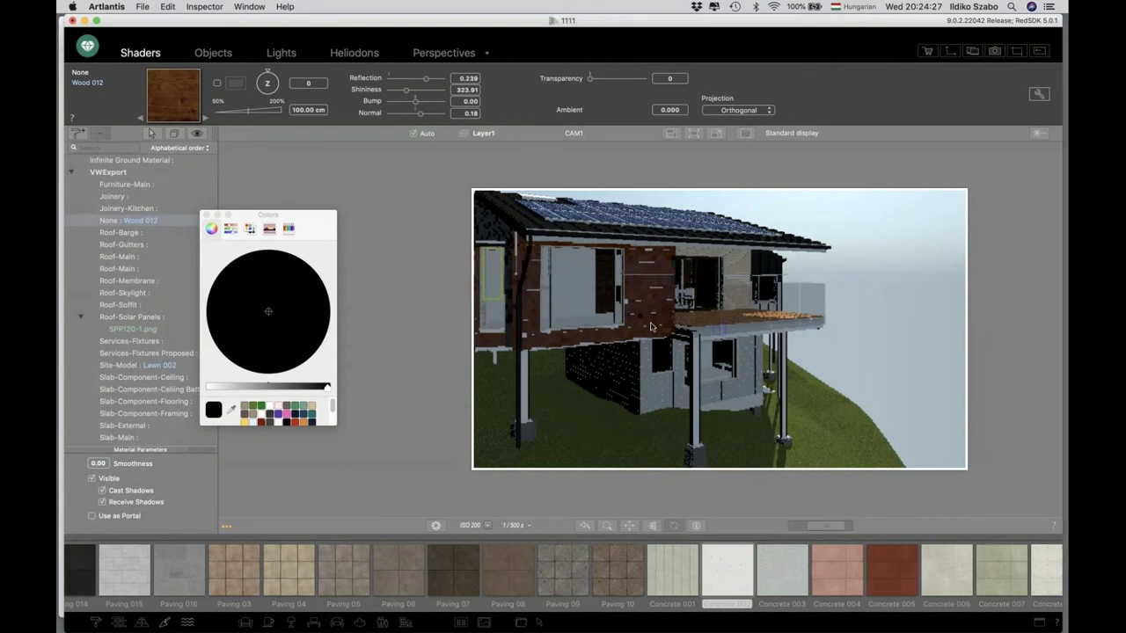
# - Reframe the CAM1 perspective to show the whole house from a lower viewpoint and enlarge the preview to fit
pyautogui.scroll(2, 654, 297)
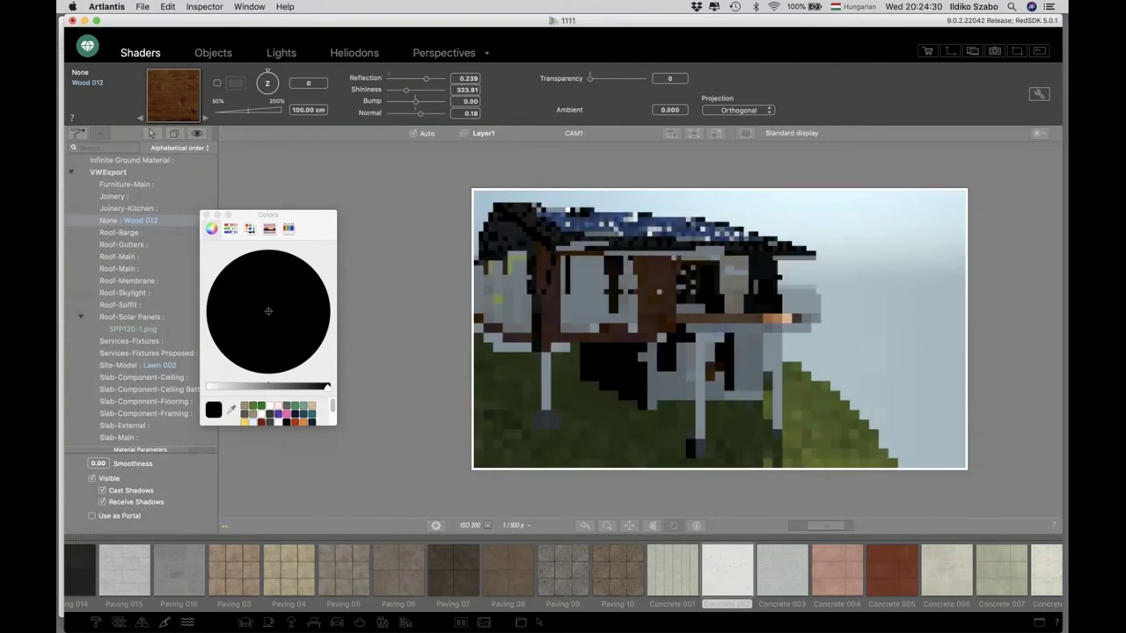
pyautogui.scroll(-2, 708, 317)
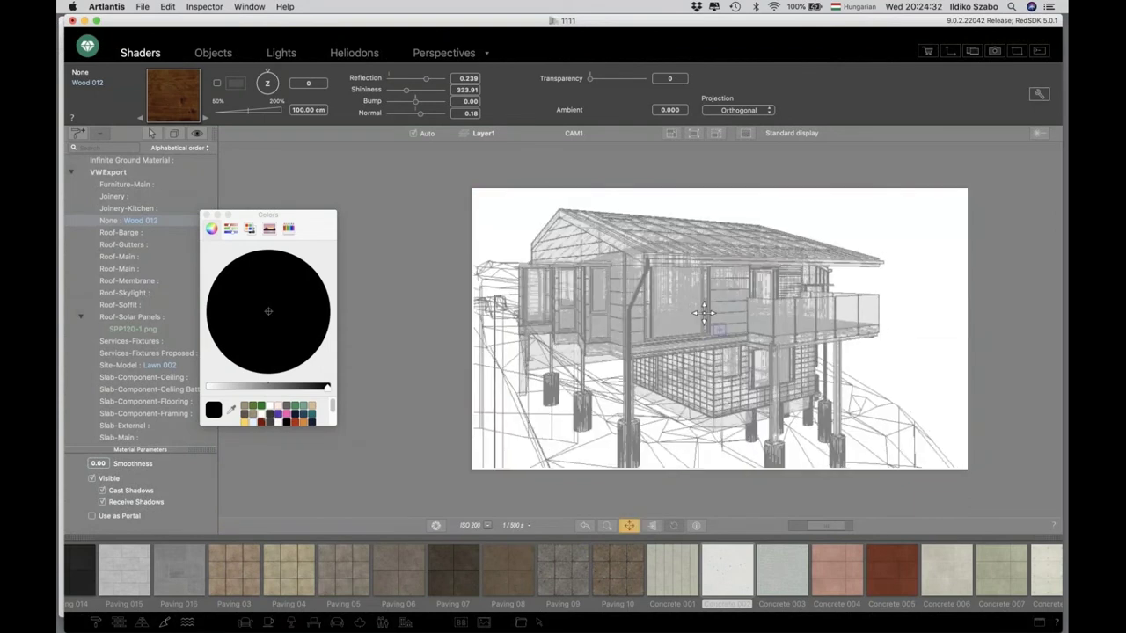
pyautogui.moveTo(708, 315); pyautogui.dragTo(708, 325, button='middle')
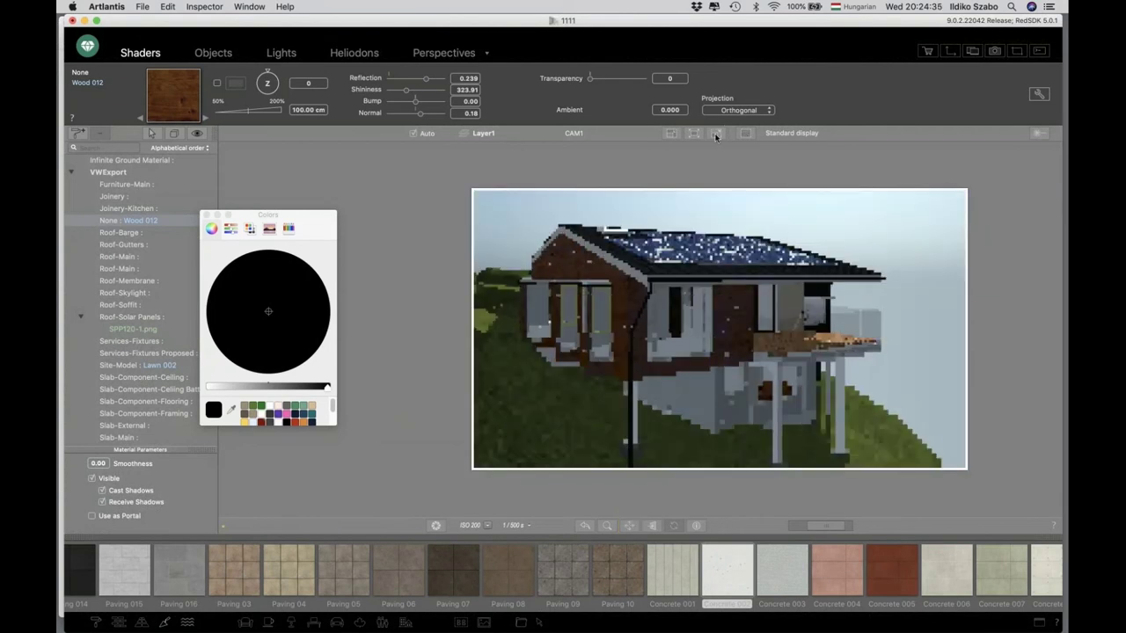
pyautogui.click(716, 134)
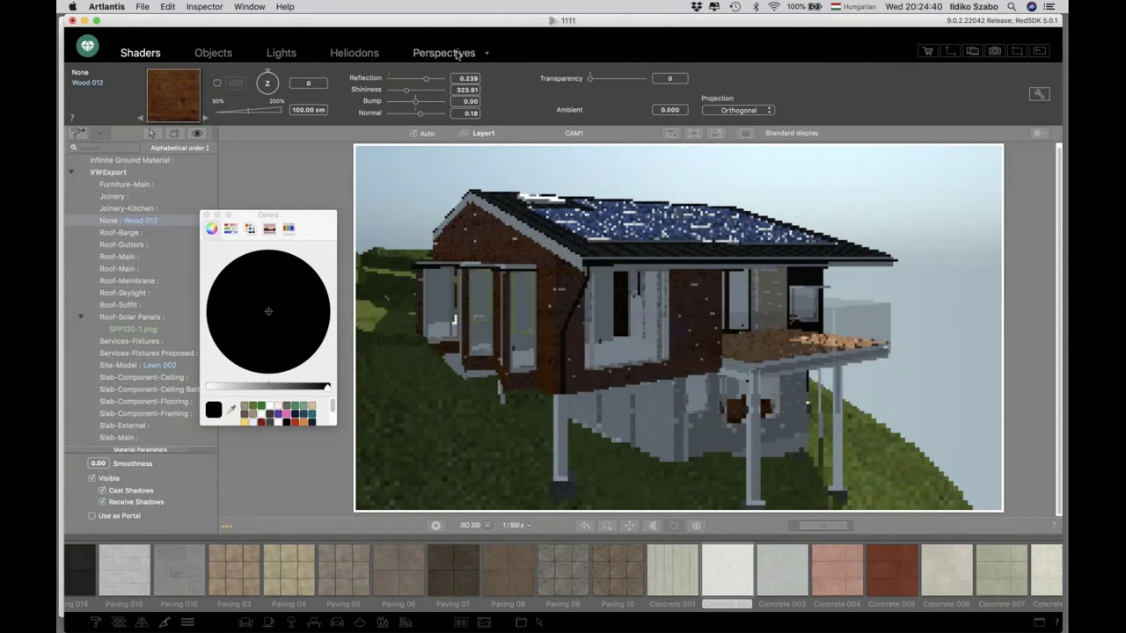
pyautogui.click(457, 55)
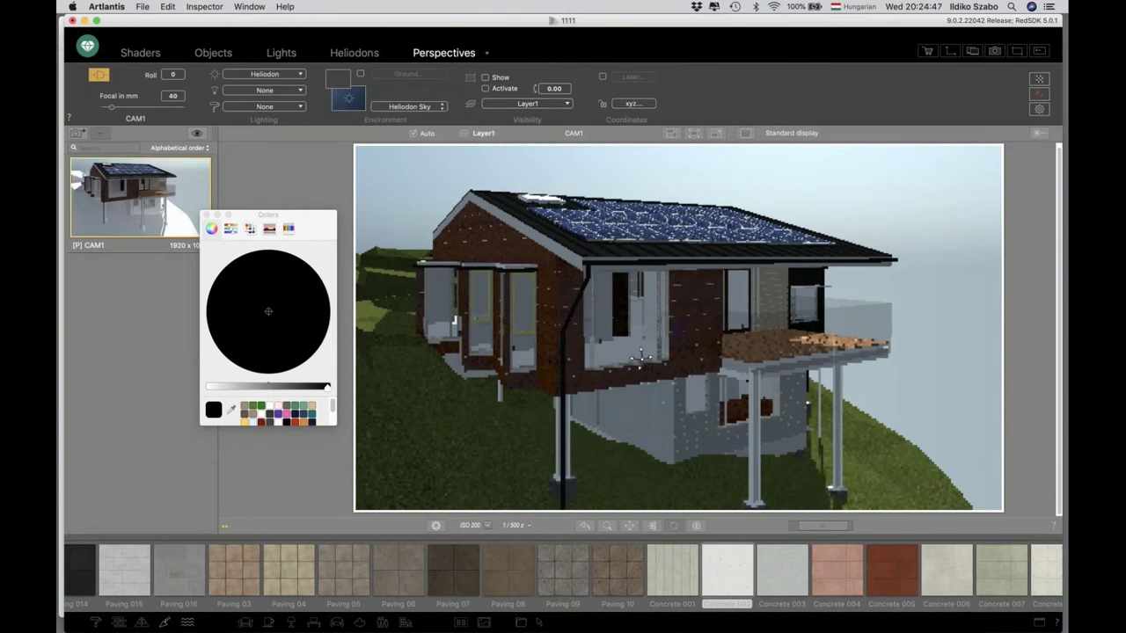
pyautogui.moveTo(640, 354); pyautogui.dragTo(641, 303)
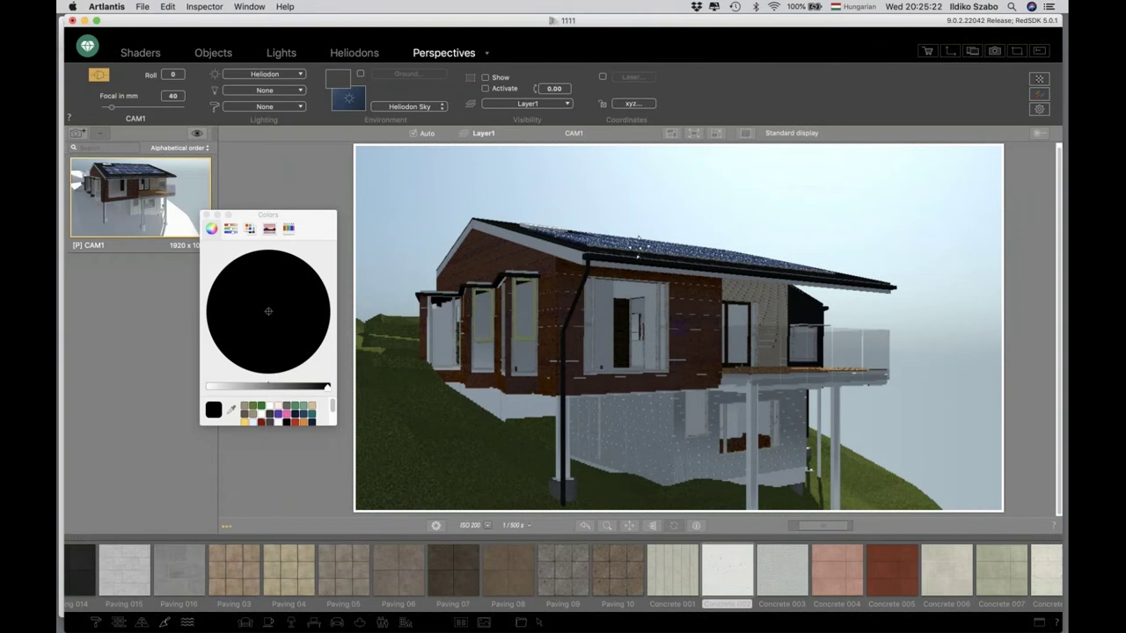
# - Move the Heliodon's sun low beside the house for a dusk sky, at azimuth -37.52 and elevation 6.70
pyautogui.click(337, 55)
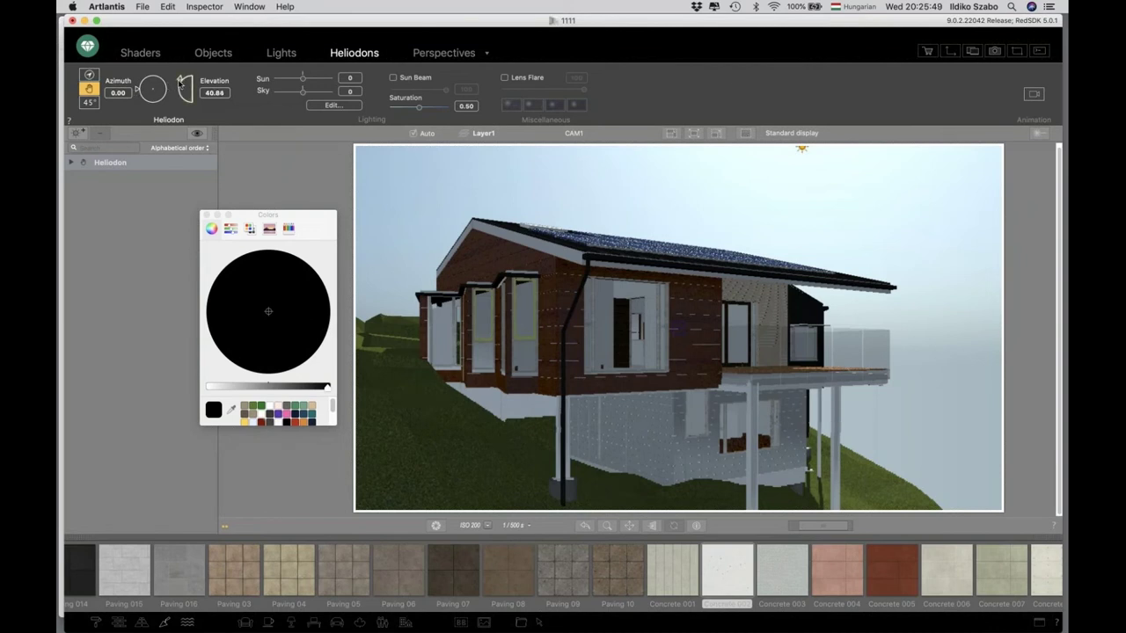
pyautogui.moveTo(183, 79); pyautogui.dragTo(182, 88)
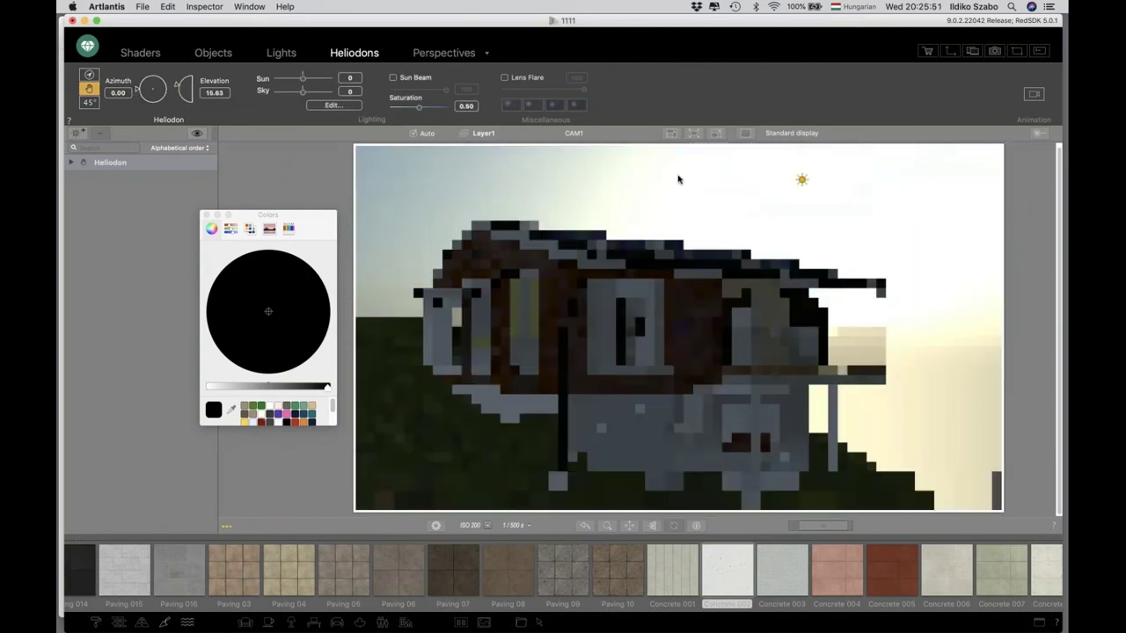
pyautogui.moveTo(677, 180); pyautogui.dragTo(390, 275)
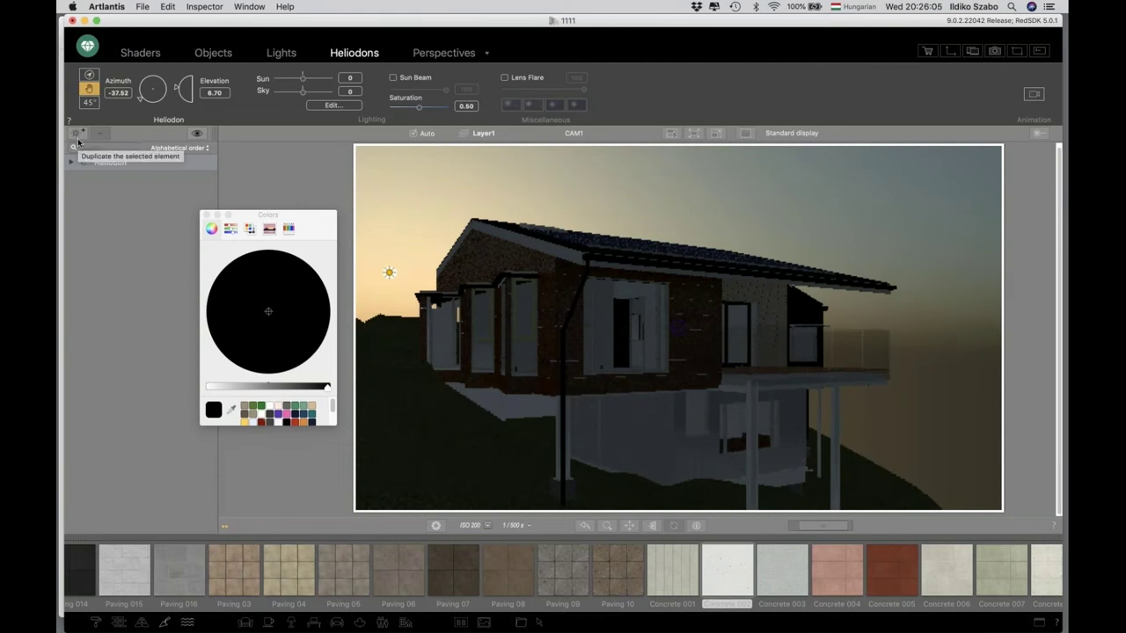
# - Duplicate the dusk heliodon and rename the copy Day
pyautogui.click(78, 135)
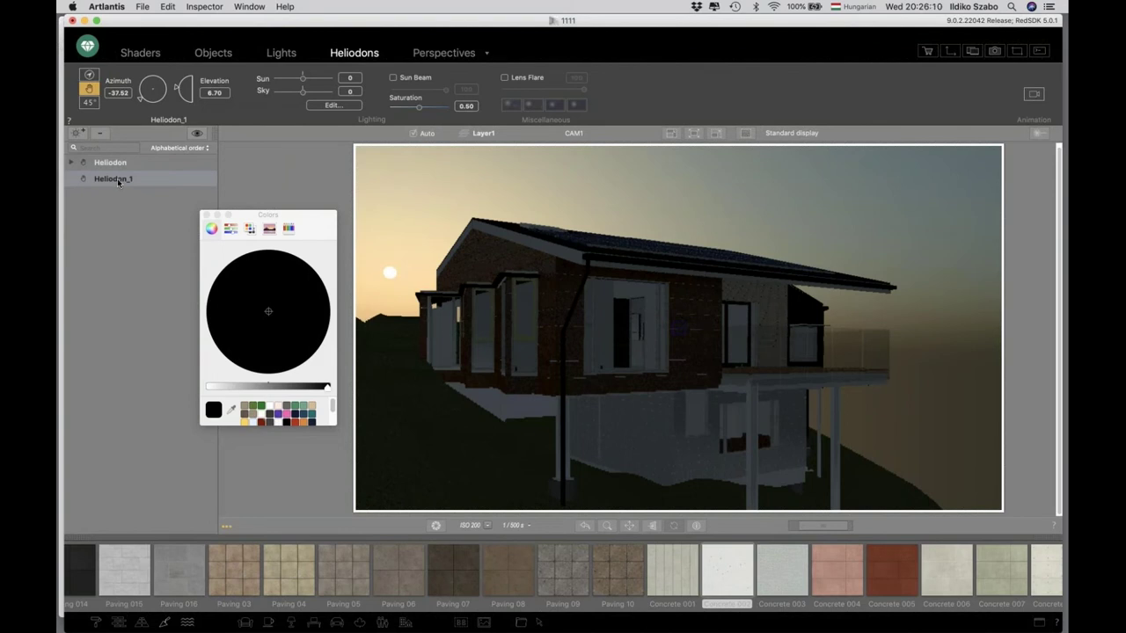
pyautogui.doubleClick(116, 180)
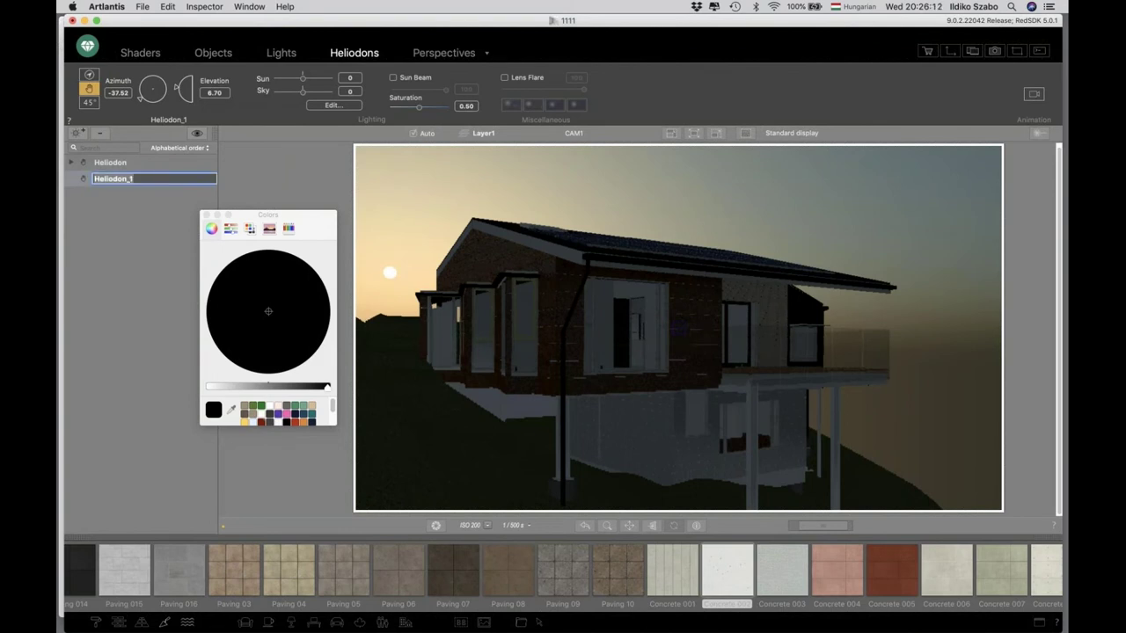
pyautogui.write('Day')
pyautogui.press('Return')
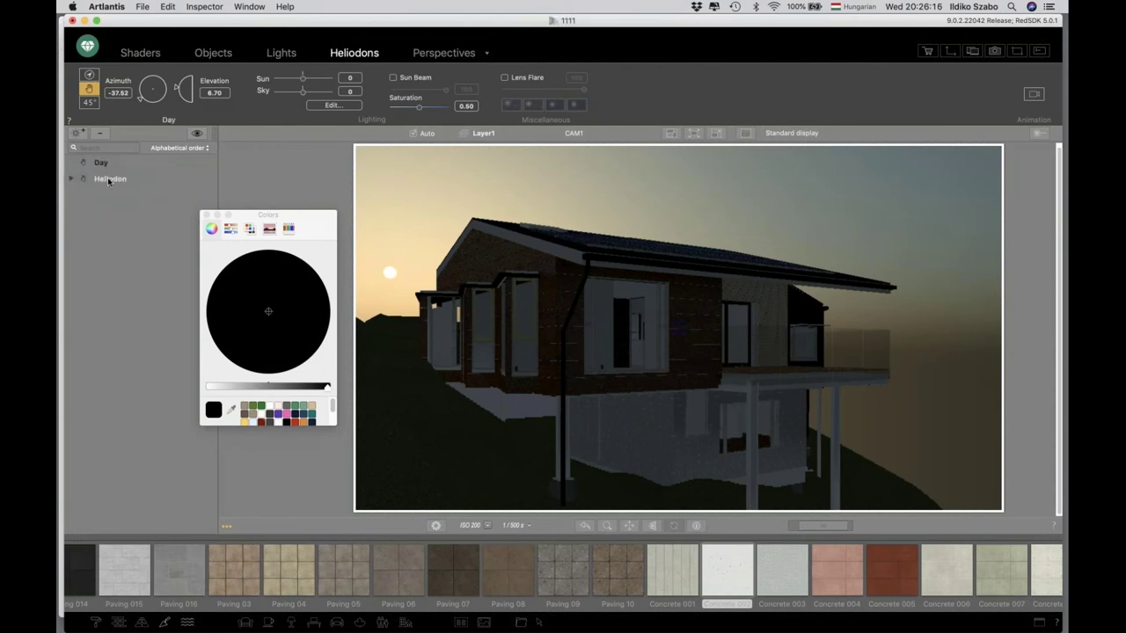
# - Activate the Day heliodon for the current view and close the Colors window
pyautogui.rightClick(103, 163)
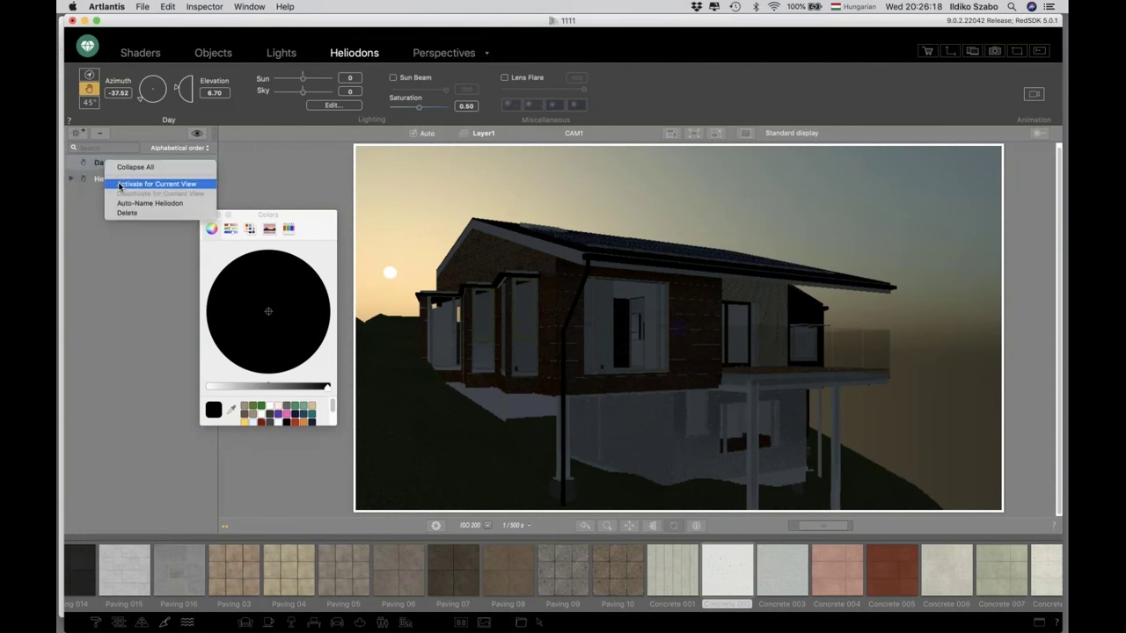
pyautogui.click(120, 185)
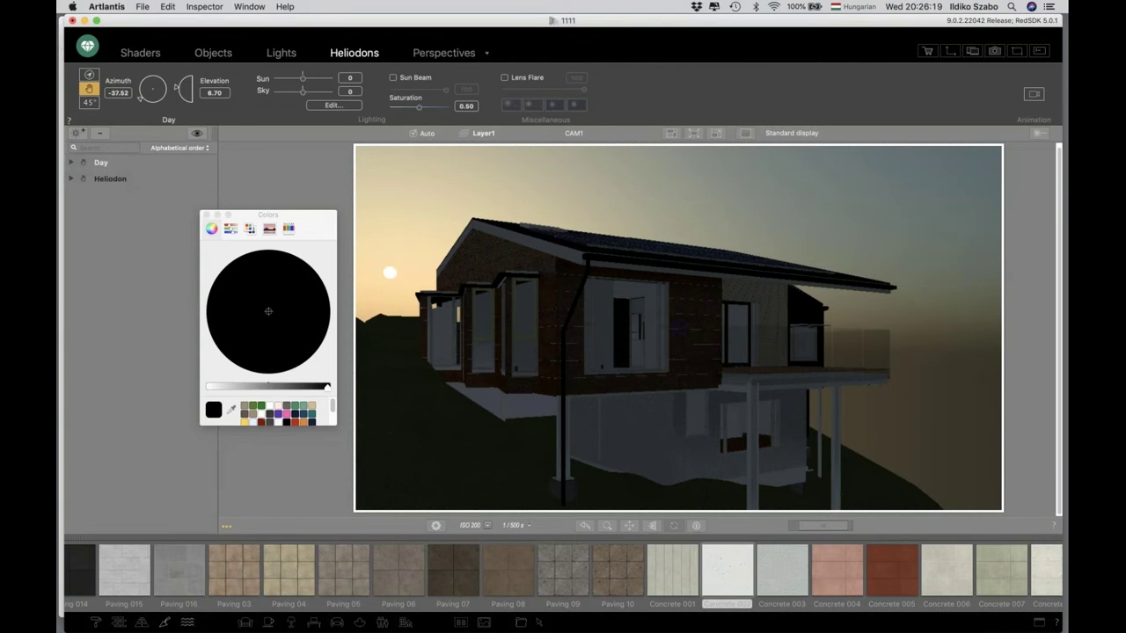
pyautogui.click(206, 216)
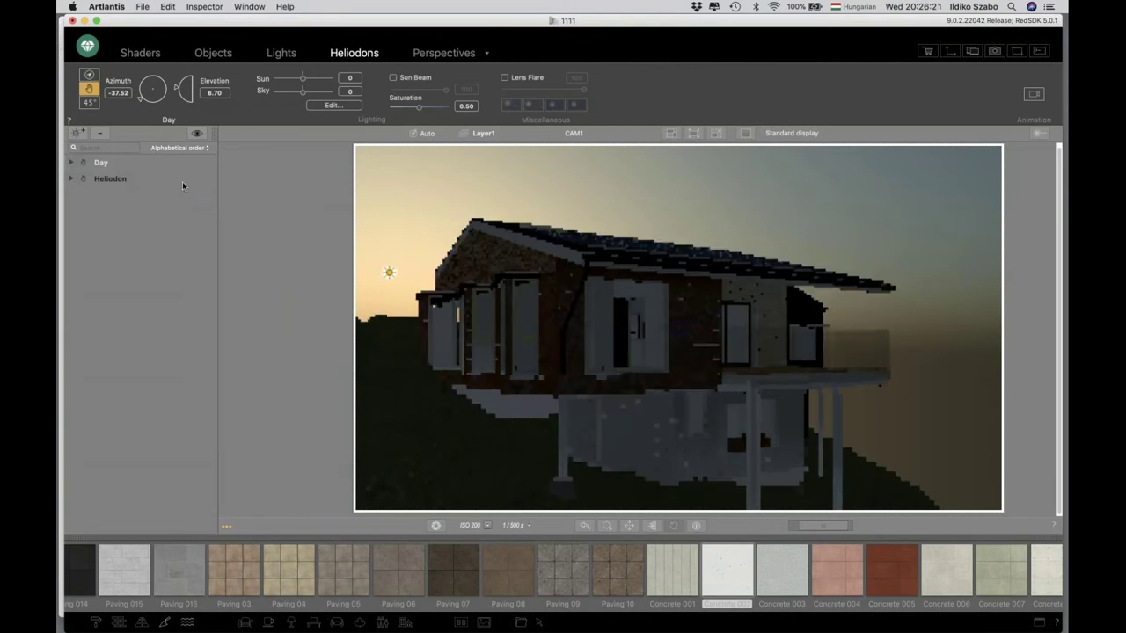
# - Switch the Day heliodon to geographic location mode and set its city to Wellington
pyautogui.click(88, 76)
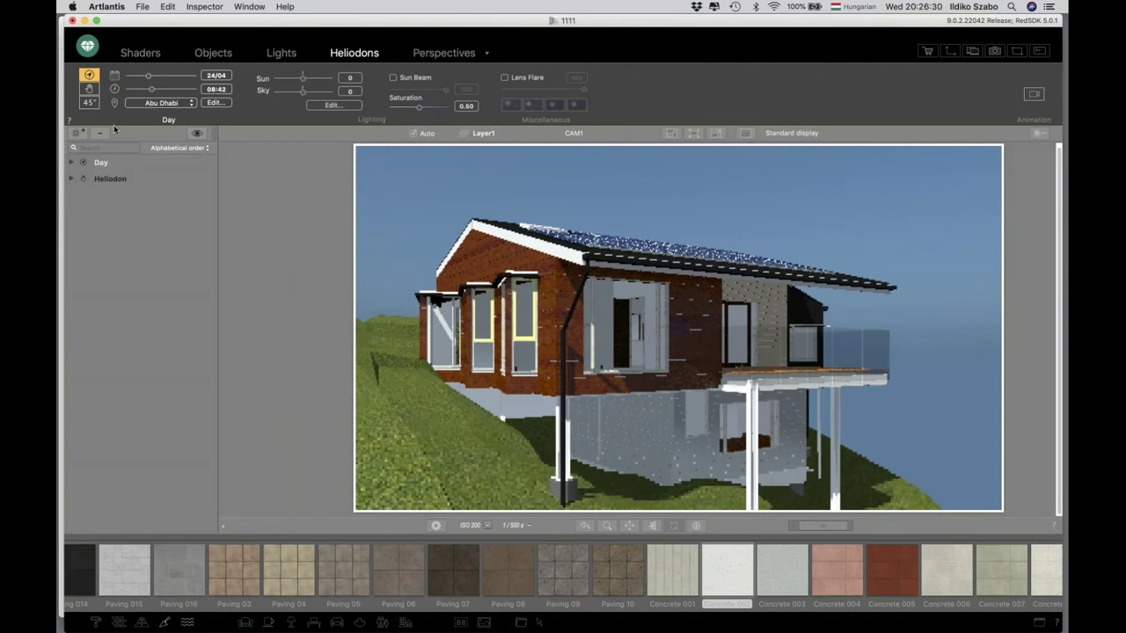
pyautogui.click(161, 104)
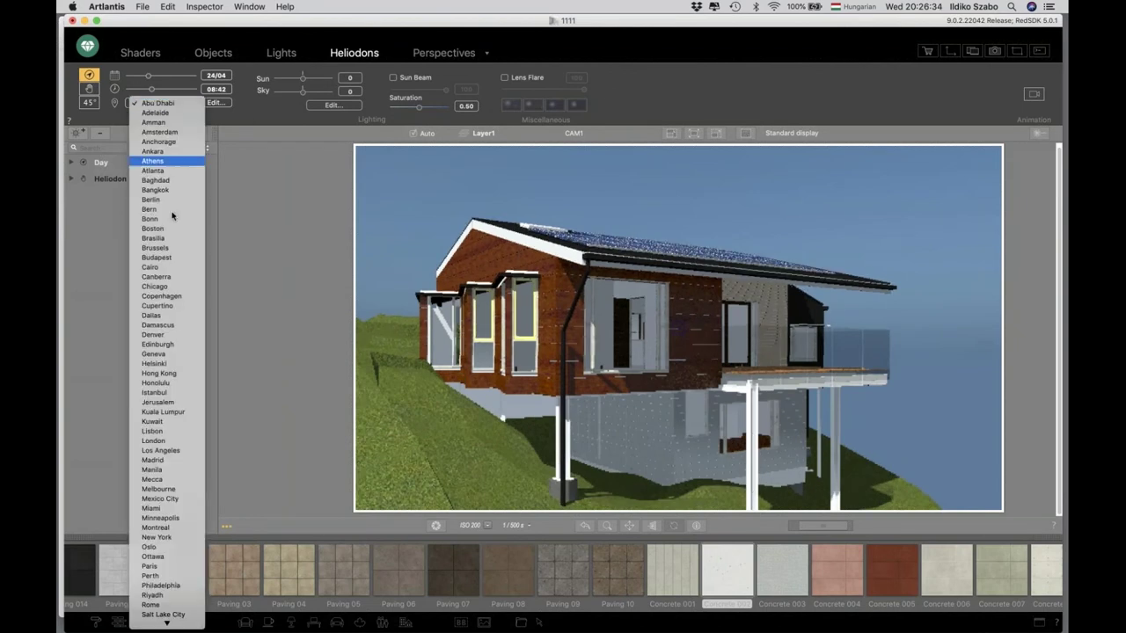
pyautogui.press('Down')
pyautogui.press('Down')
pyautogui.press('Down')
pyautogui.scroll(-4, 172, 215)
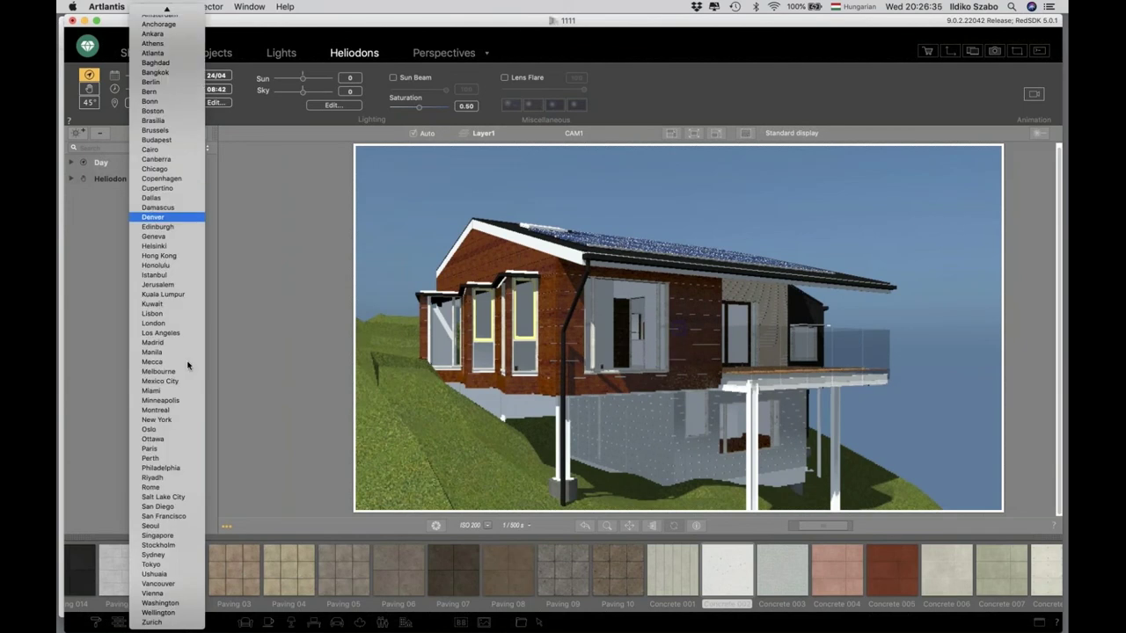
pyautogui.click(159, 612)
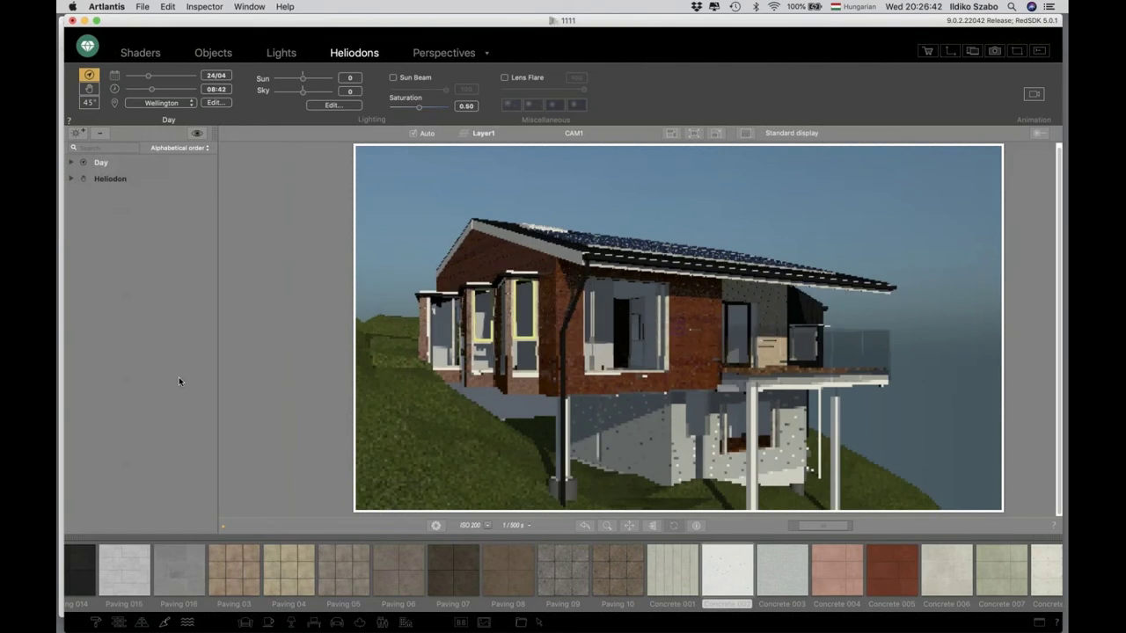
# - Set the project's north direction to 23 and the Day heliodon's time to 10:37
pyautogui.click(215, 103)
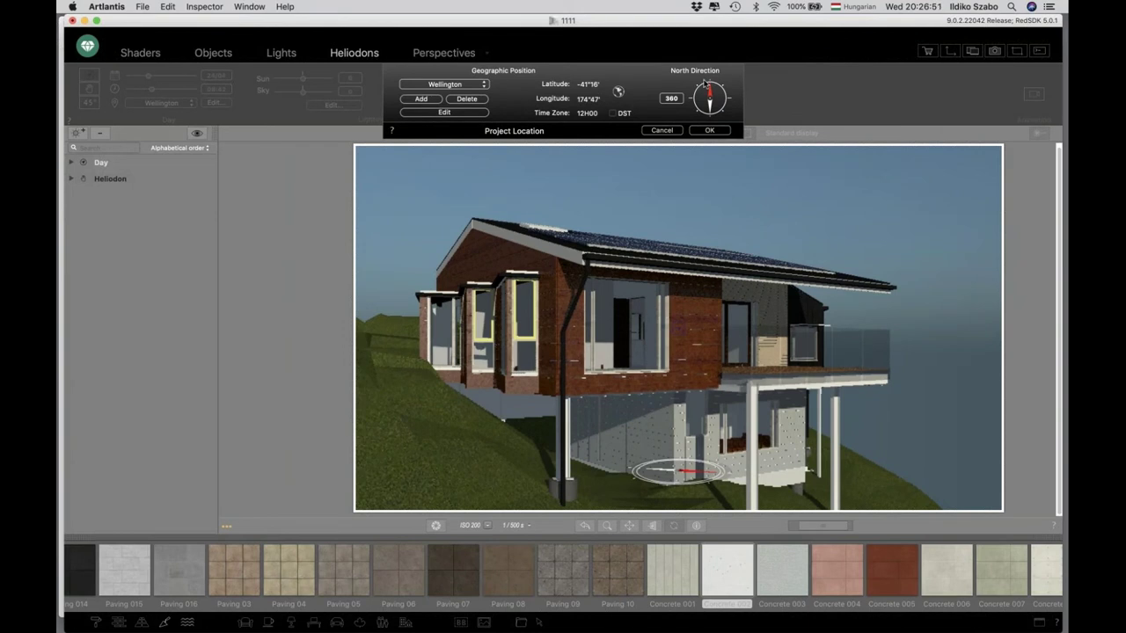
pyautogui.moveTo(710, 85); pyautogui.dragTo(715, 91)
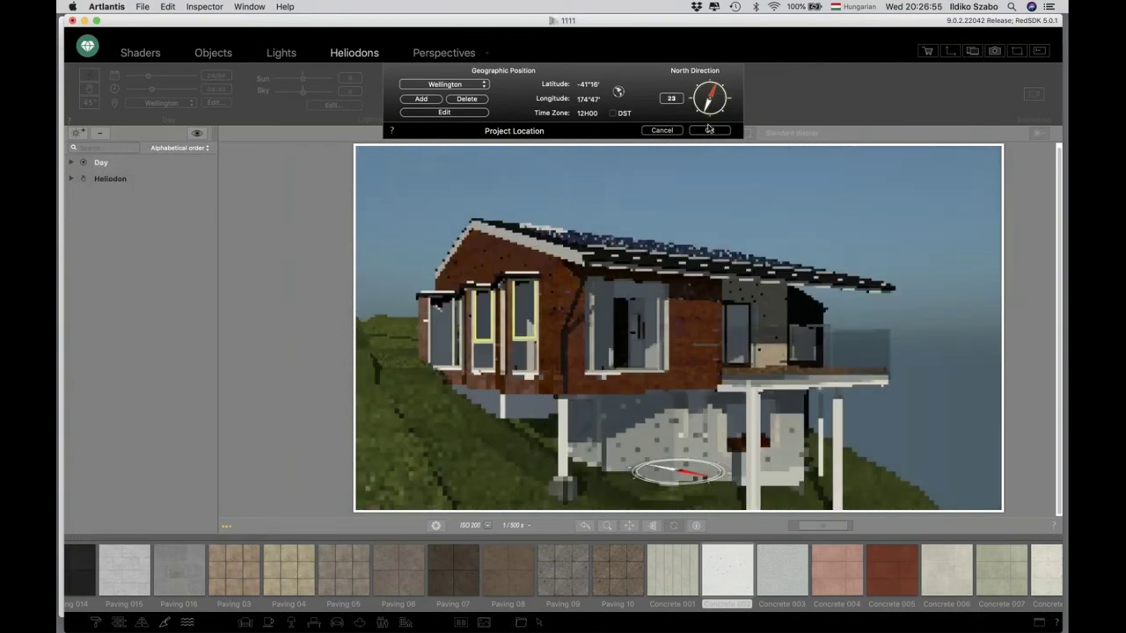
pyautogui.click(708, 131)
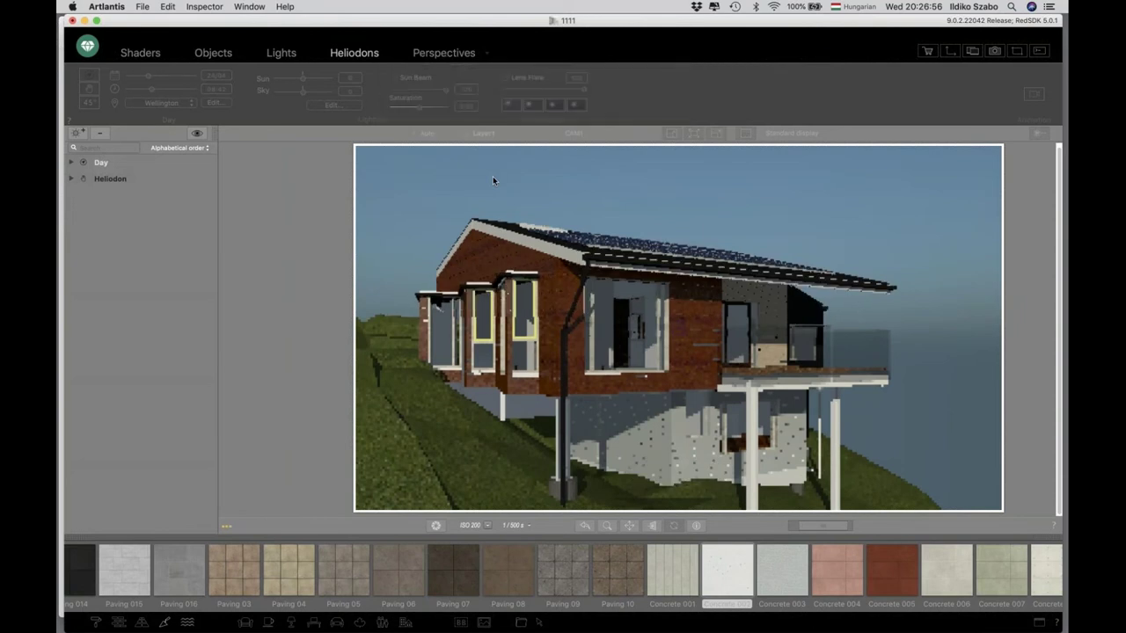
pyautogui.click(156, 89)
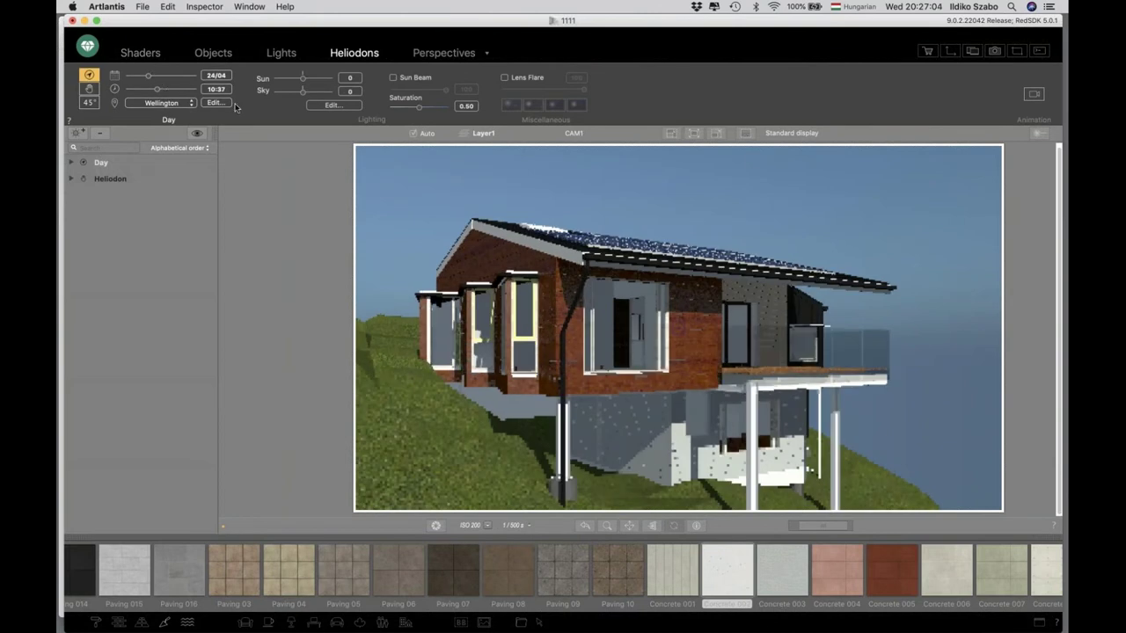
# - Activate the Artlantis Sky for the Day heliodon with Cumulus and Cirro-Cumulus at 0 and the seed at 10
pyautogui.click(332, 106)
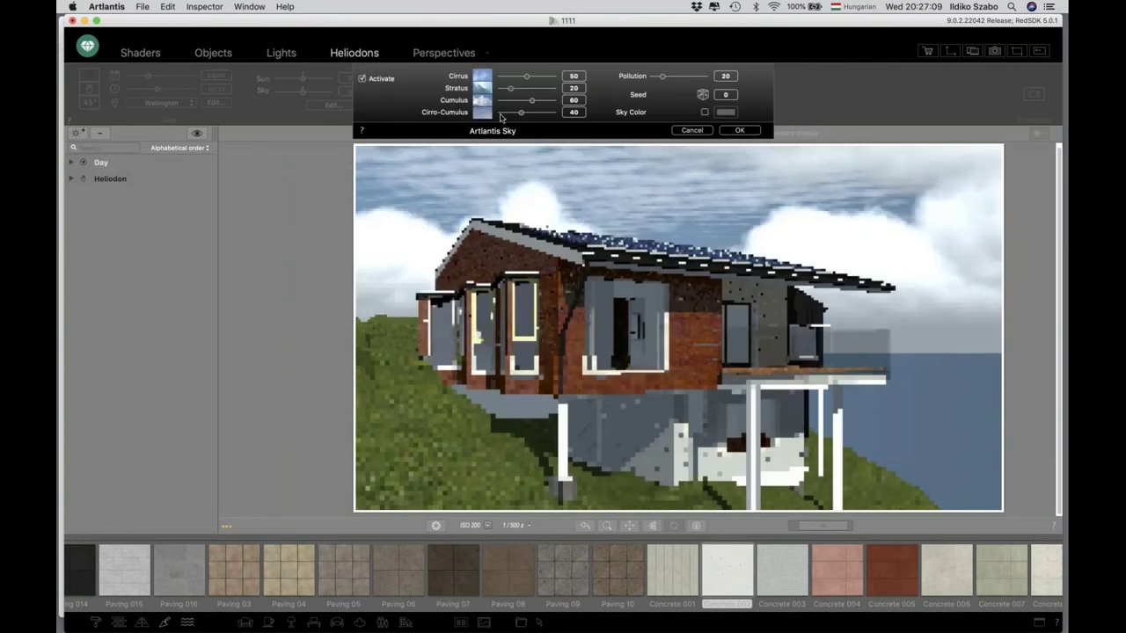
pyautogui.moveTo(520, 113); pyautogui.dragTo(499, 113)
pyautogui.click(499, 102)
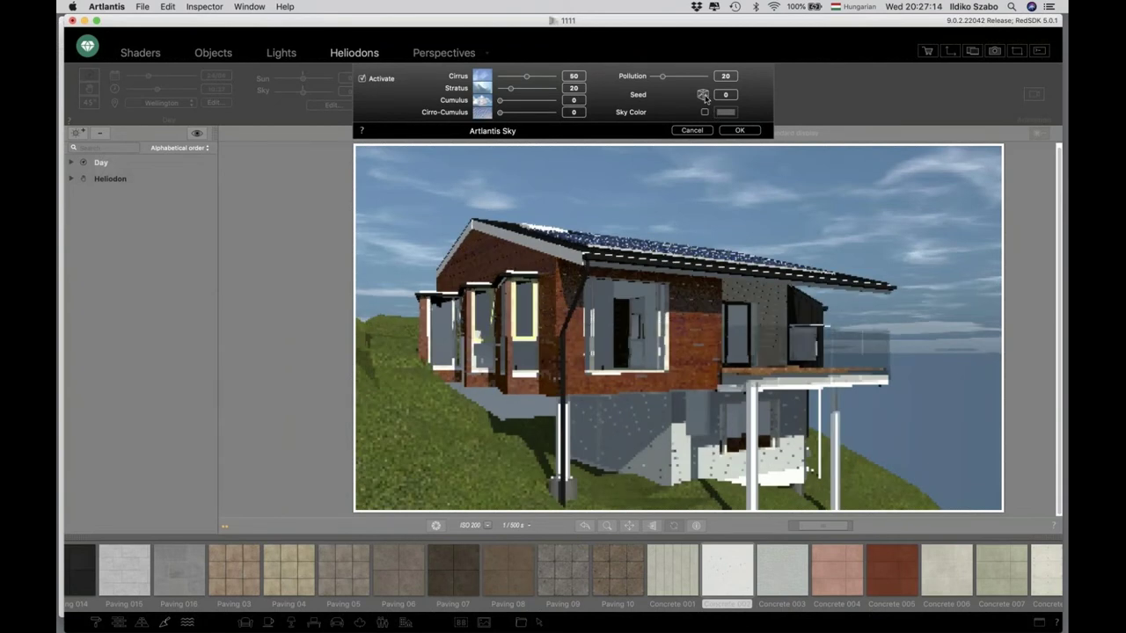
pyautogui.click(702, 95)
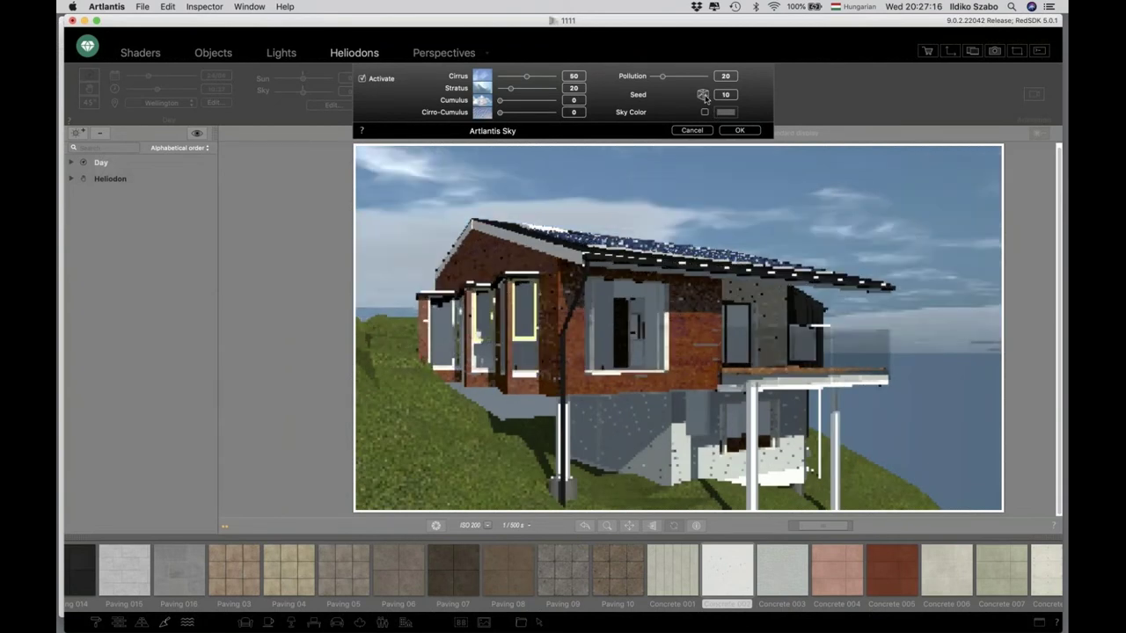
pyautogui.click(736, 130)
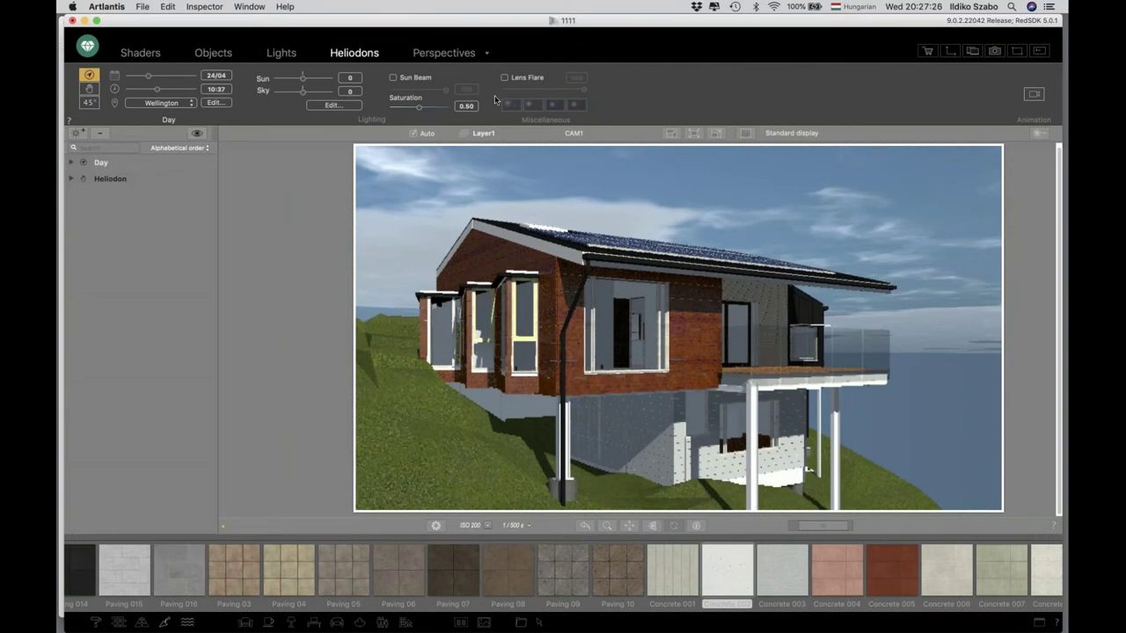
# - Load new07.jpg from the NOVEDGE folder as the 2D background image of the CAM1 perspective
pyautogui.click(444, 52)
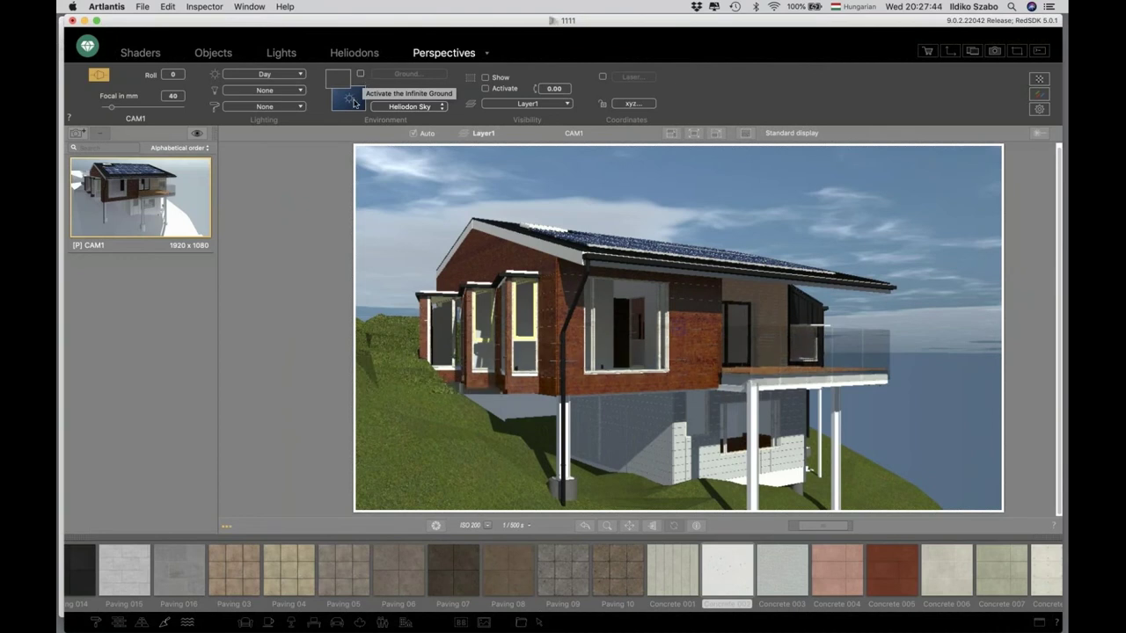
pyautogui.doubleClick(354, 103)
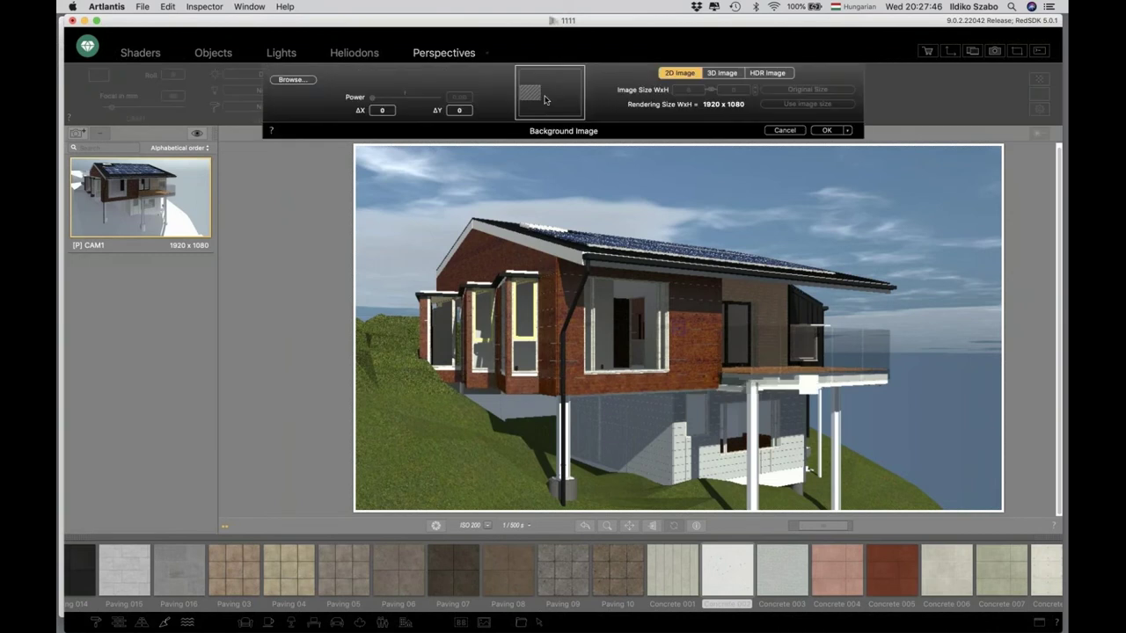
pyautogui.click(545, 98)
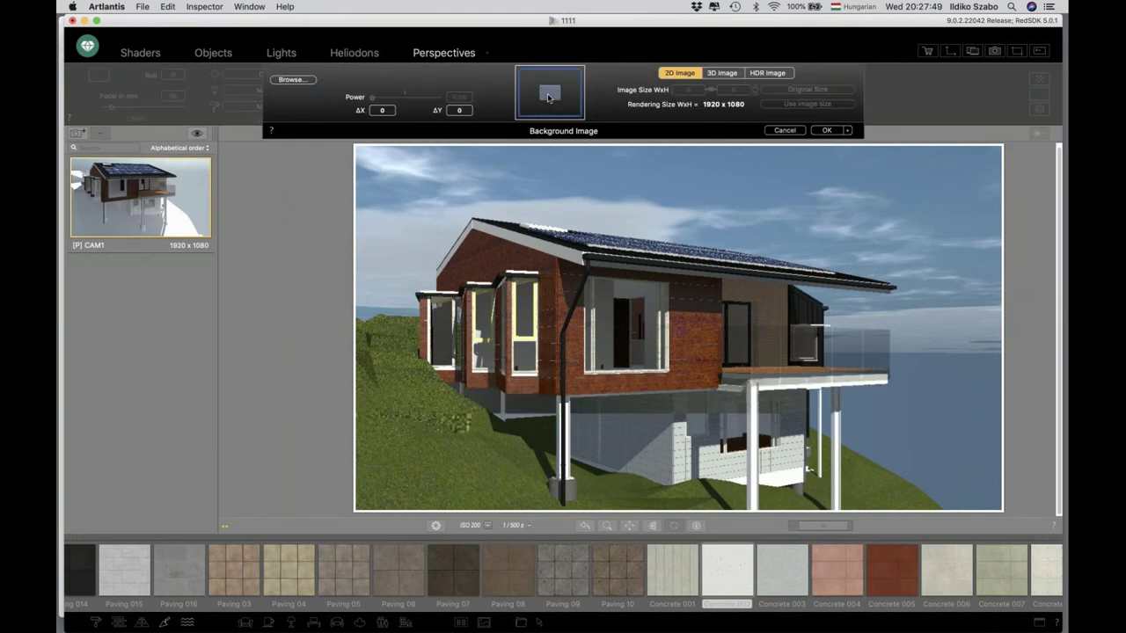
pyautogui.doubleClick(548, 98)
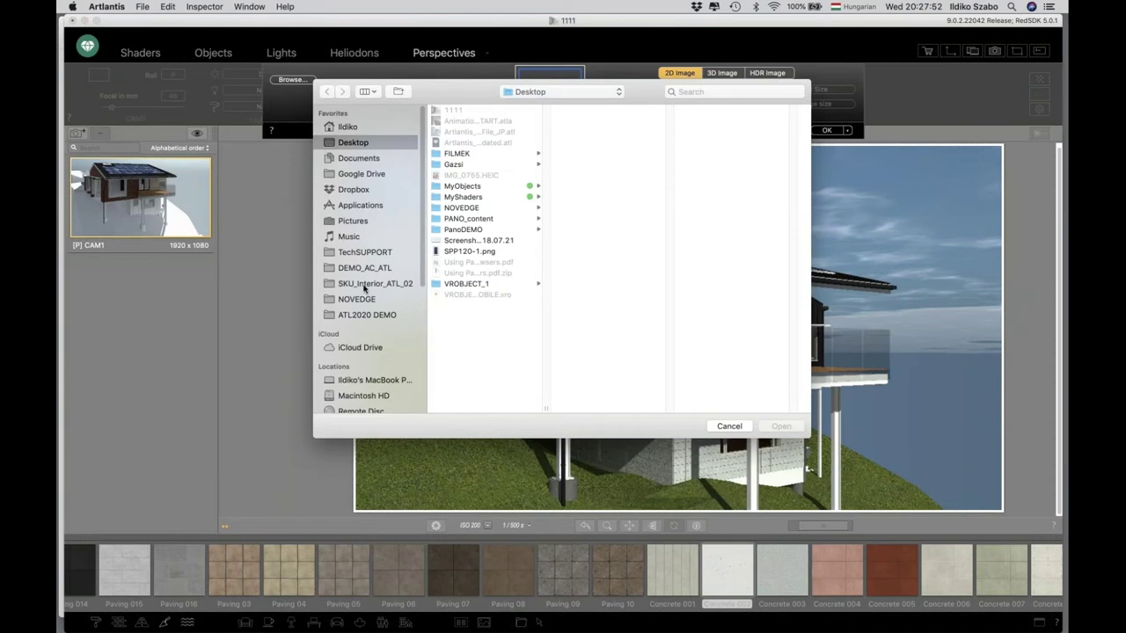
pyautogui.scroll(-5, 363, 290)
pyautogui.scroll(2, 363, 286)
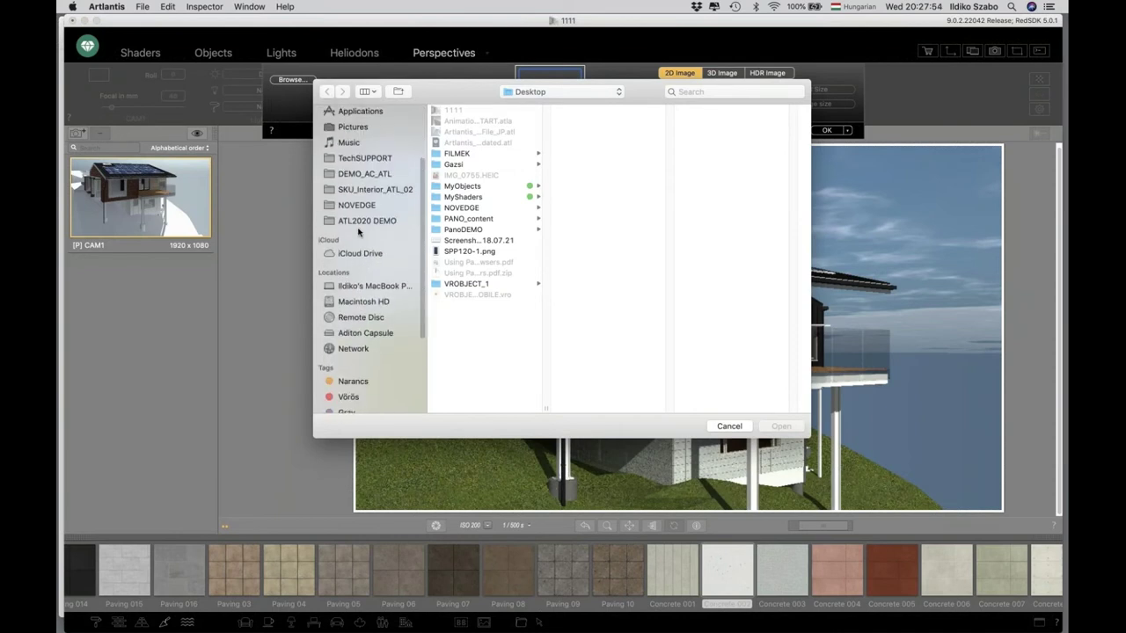
pyautogui.click(356, 205)
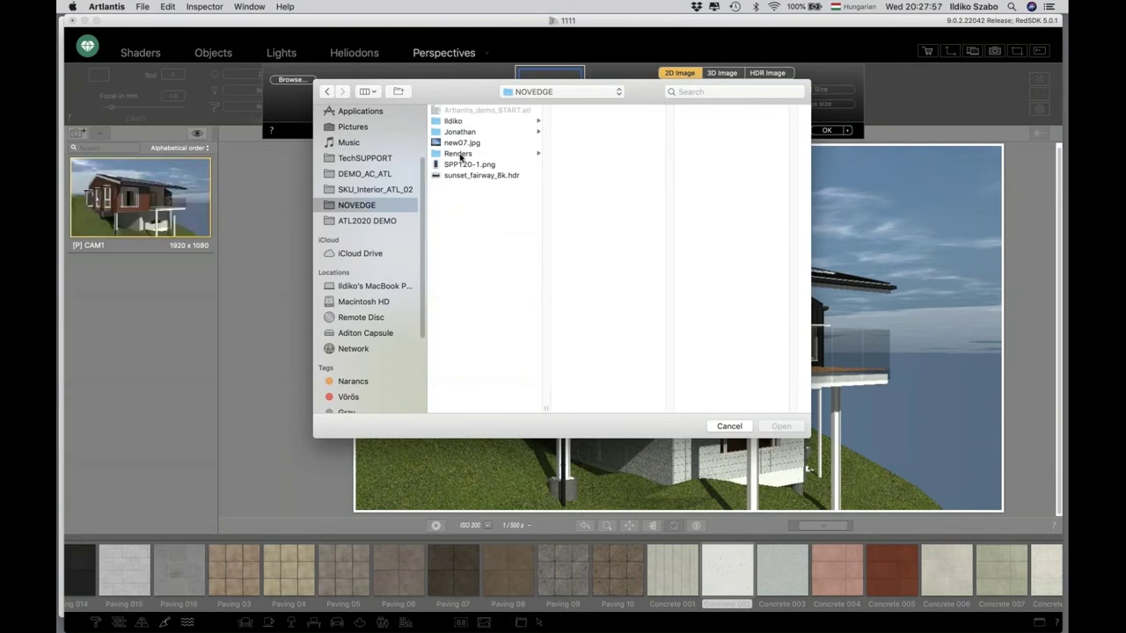
pyautogui.click(459, 143)
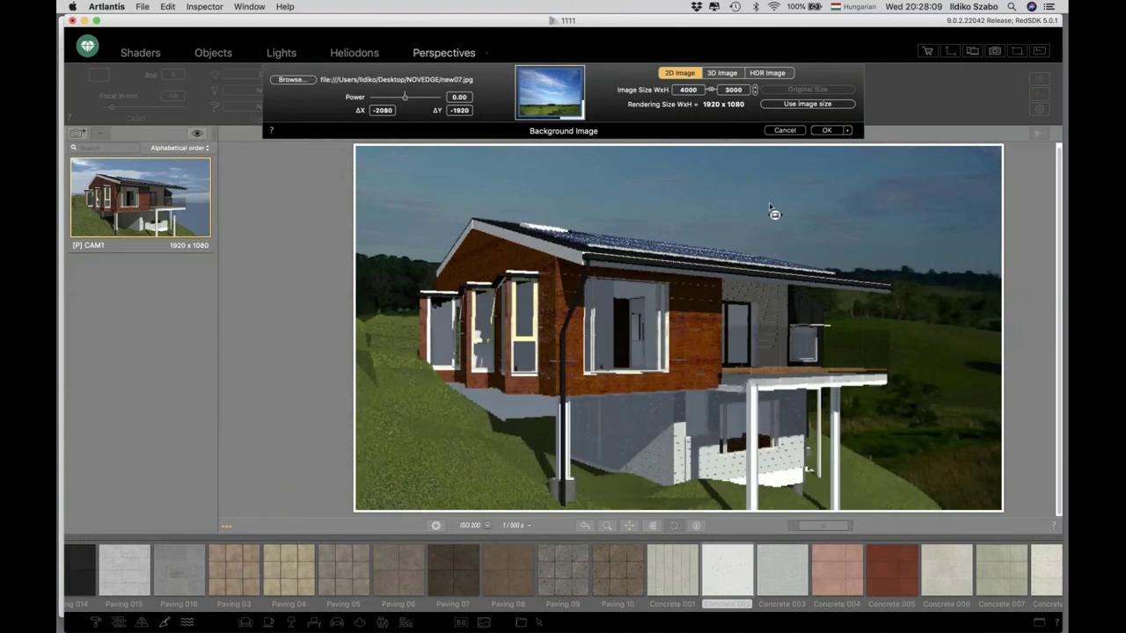
# - Shift the background image to about ΔX -2081, ΔY -1710, raise its power to 7.39 and apply it
pyautogui.moveTo(775, 214); pyautogui.dragTo(768, 276)
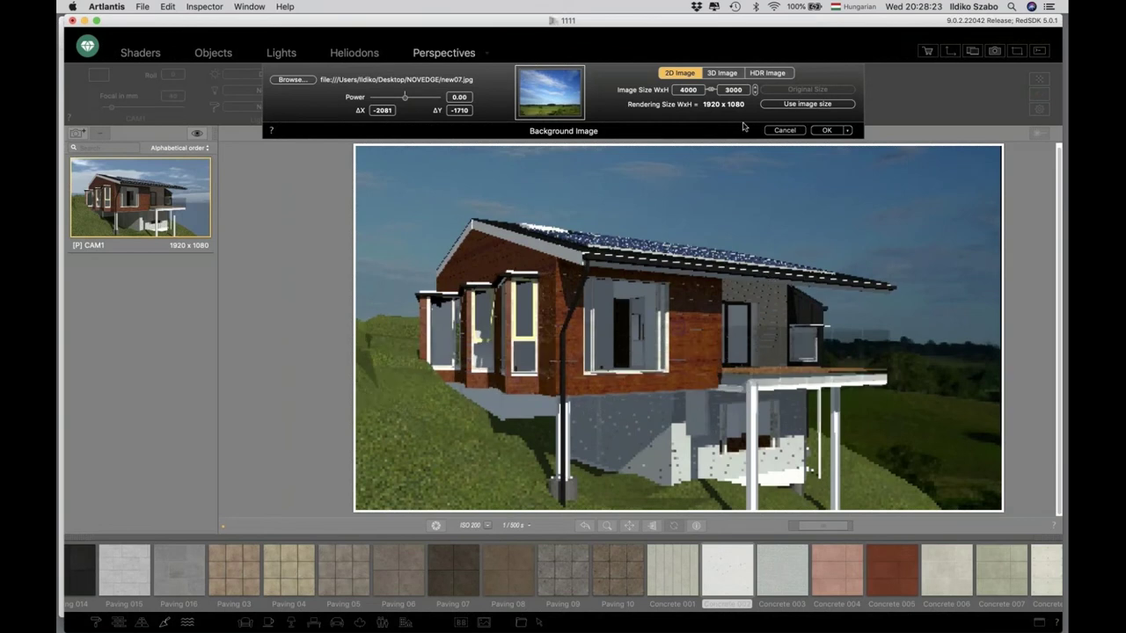
pyautogui.moveTo(406, 97); pyautogui.dragTo(419, 99)
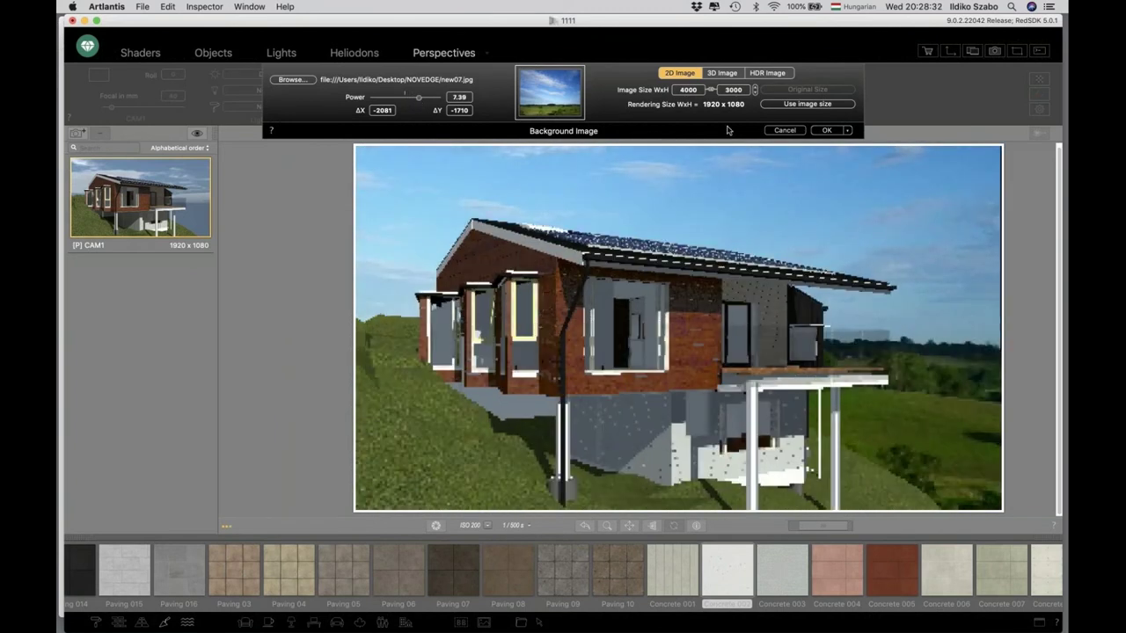
pyautogui.click(825, 130)
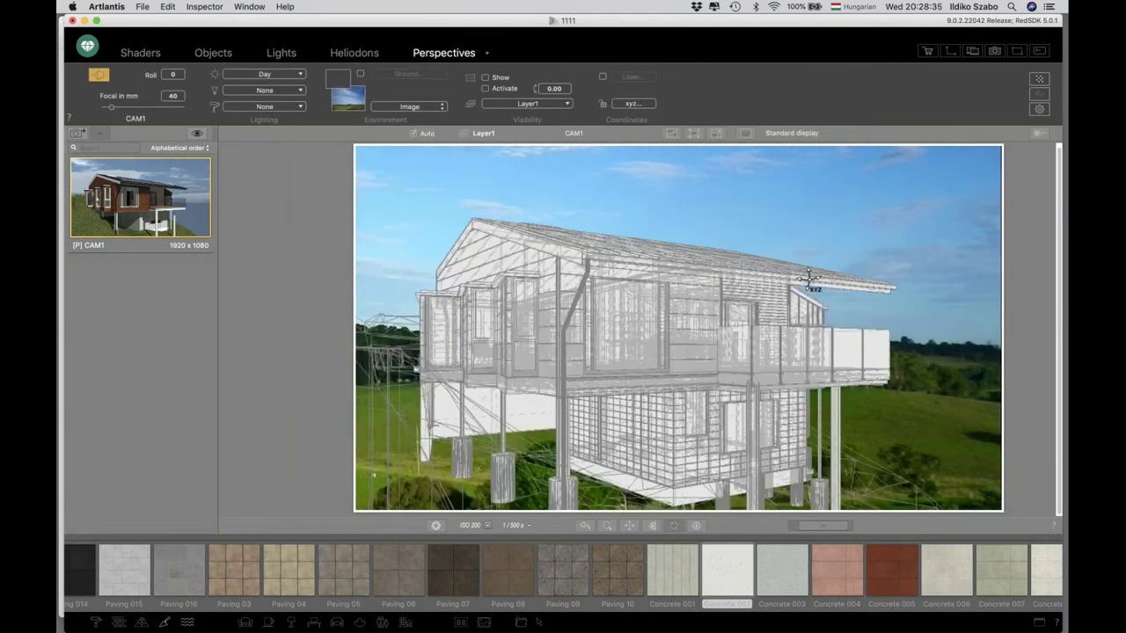
# - Reframe CAM1 from a slightly different viewpoint so the house sits higher in the picture, and lock the camera's coordinates
pyautogui.moveTo(807, 279); pyautogui.dragTo(774, 297)
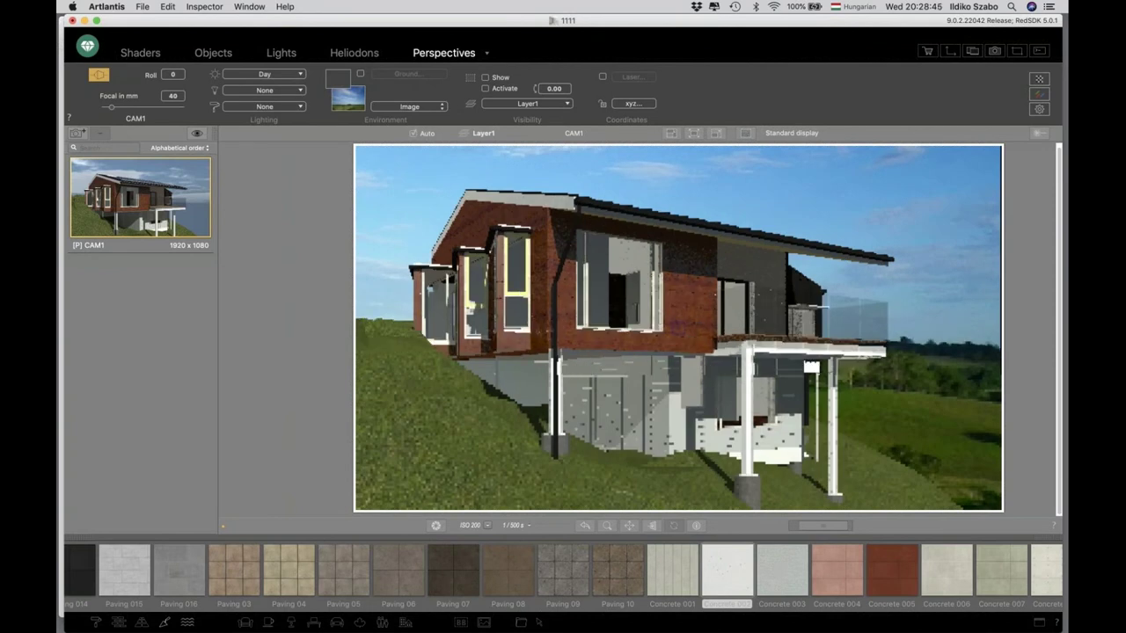
pyautogui.click(602, 105)
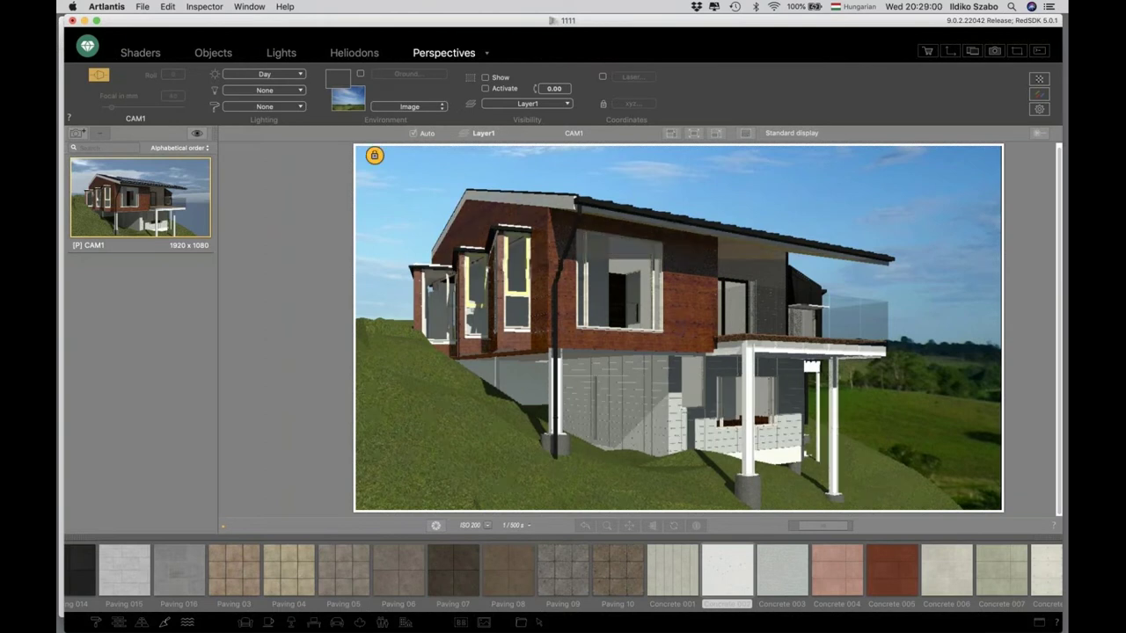
# - Create an object layer named Plants and set its layer type to 3D Plants
pyautogui.press('super+2')
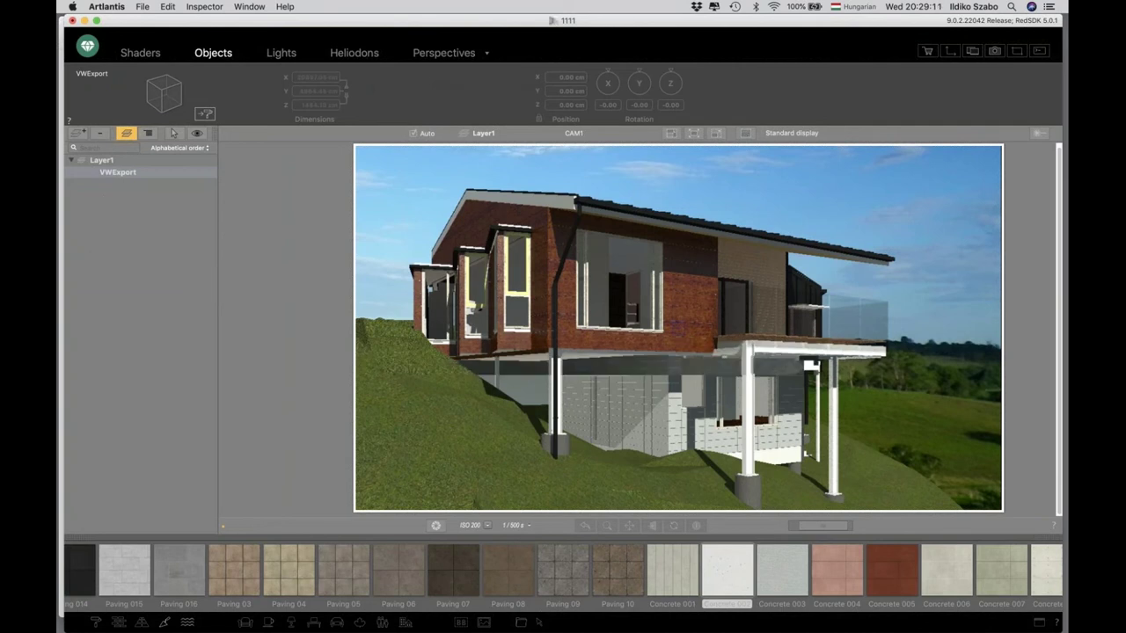
pyautogui.press('super+n')
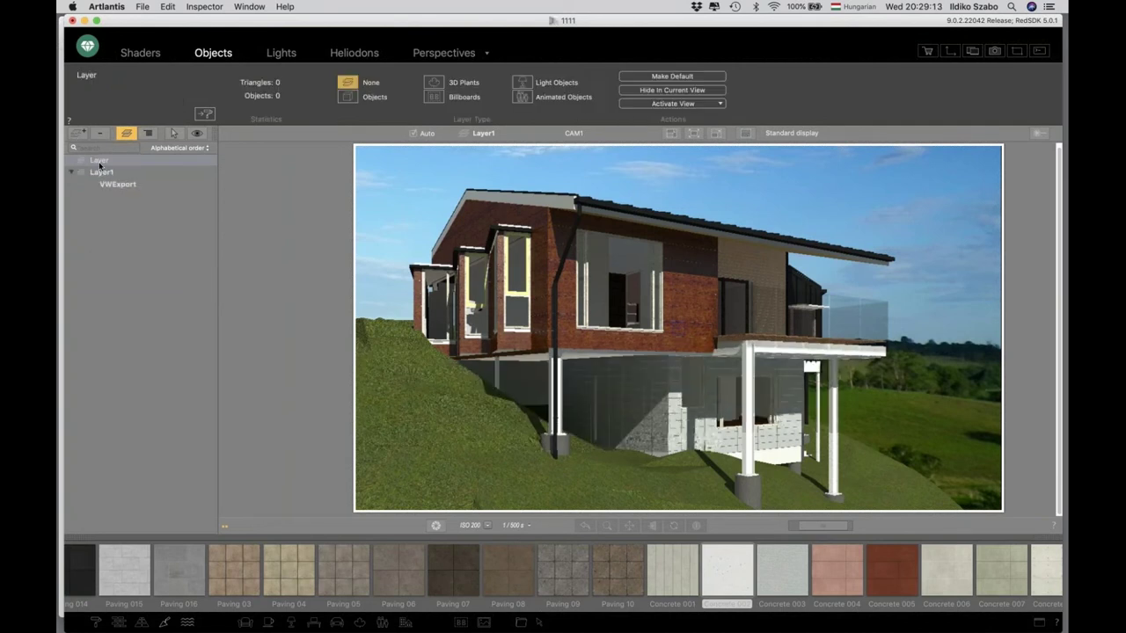
pyautogui.doubleClick(99, 162)
pyautogui.write('Plants')
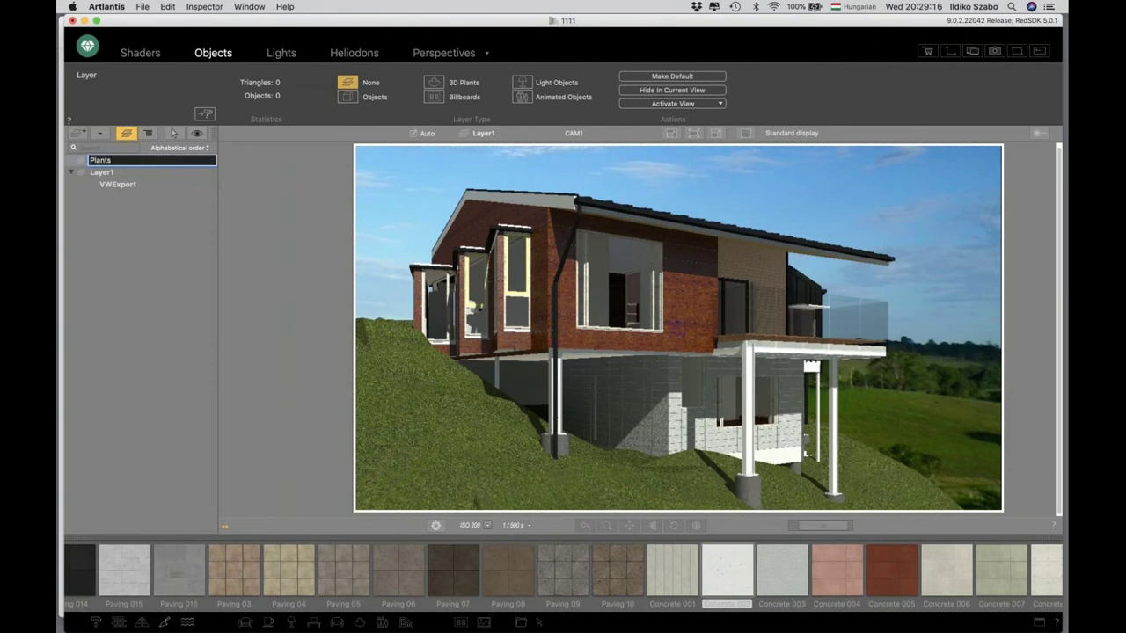
pyautogui.press('Return')
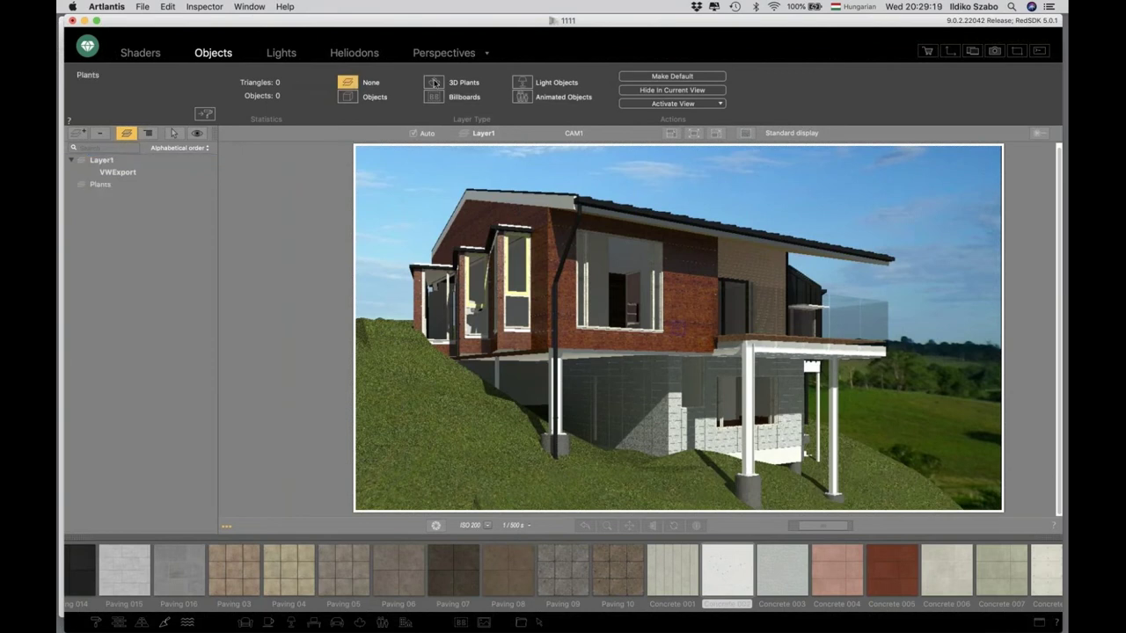
pyautogui.click(434, 83)
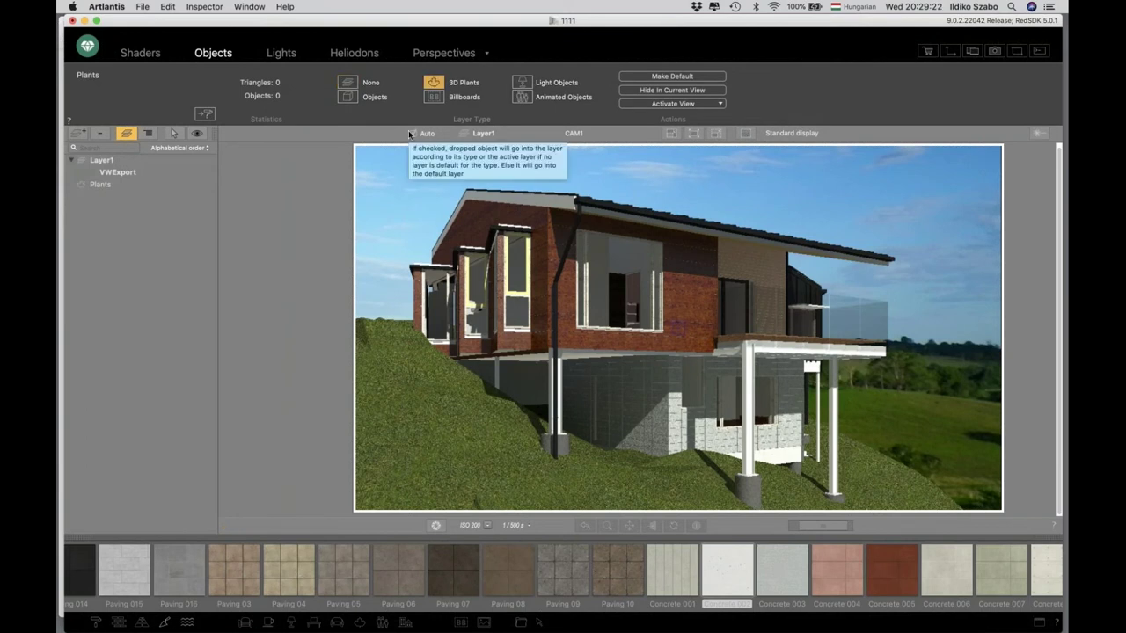
# - Find the Fothergilla major 10 shrub in the 3D plant catalog and place it on the grass slope in front of the house
pyautogui.click(245, 623)
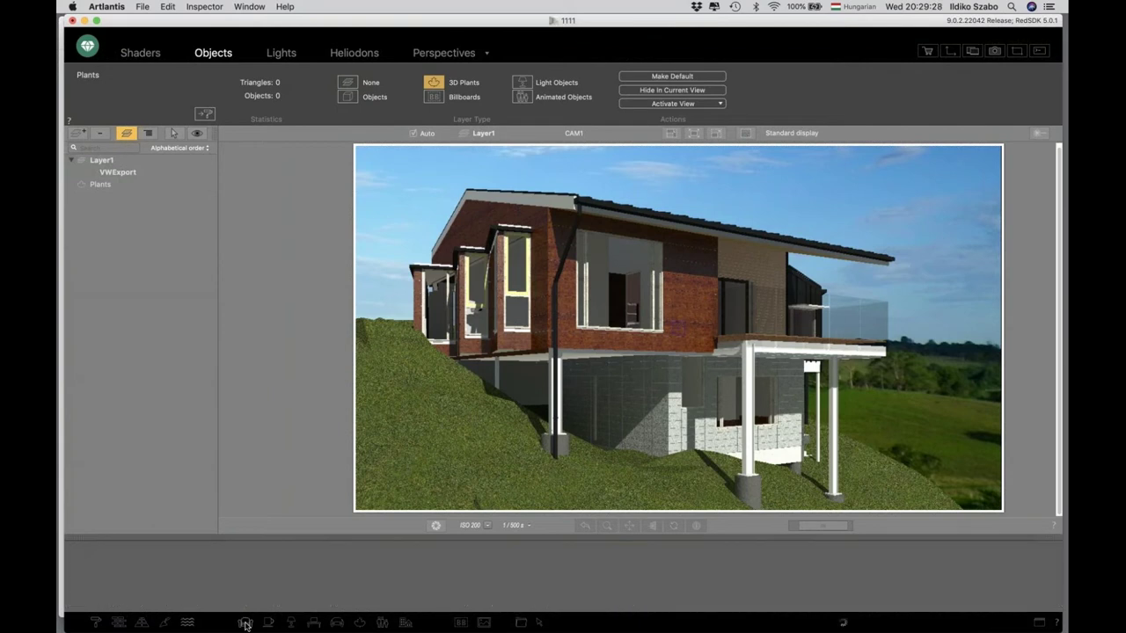
pyautogui.click(267, 622)
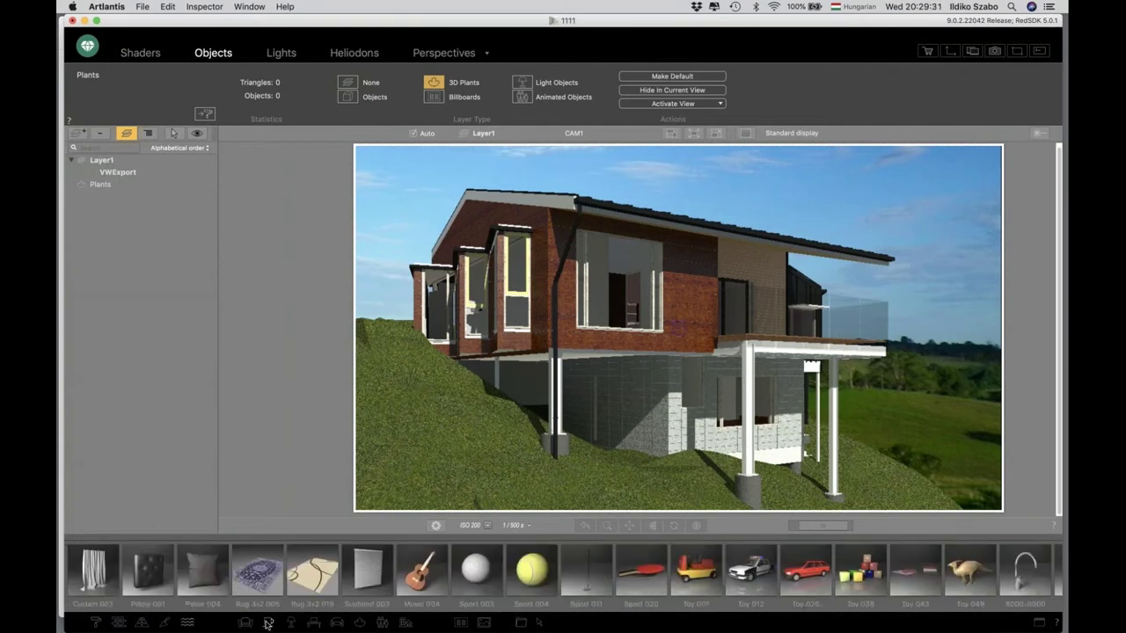
pyautogui.click(291, 624)
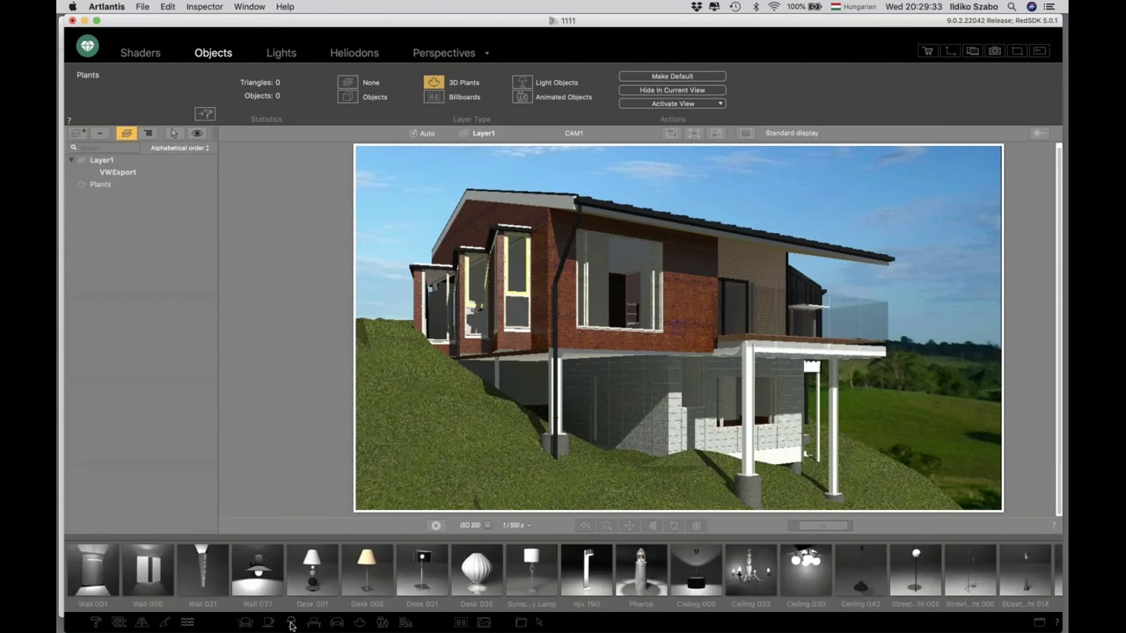
pyautogui.click(336, 624)
pyautogui.click(361, 623)
pyautogui.hscroll(3, 363, 588)
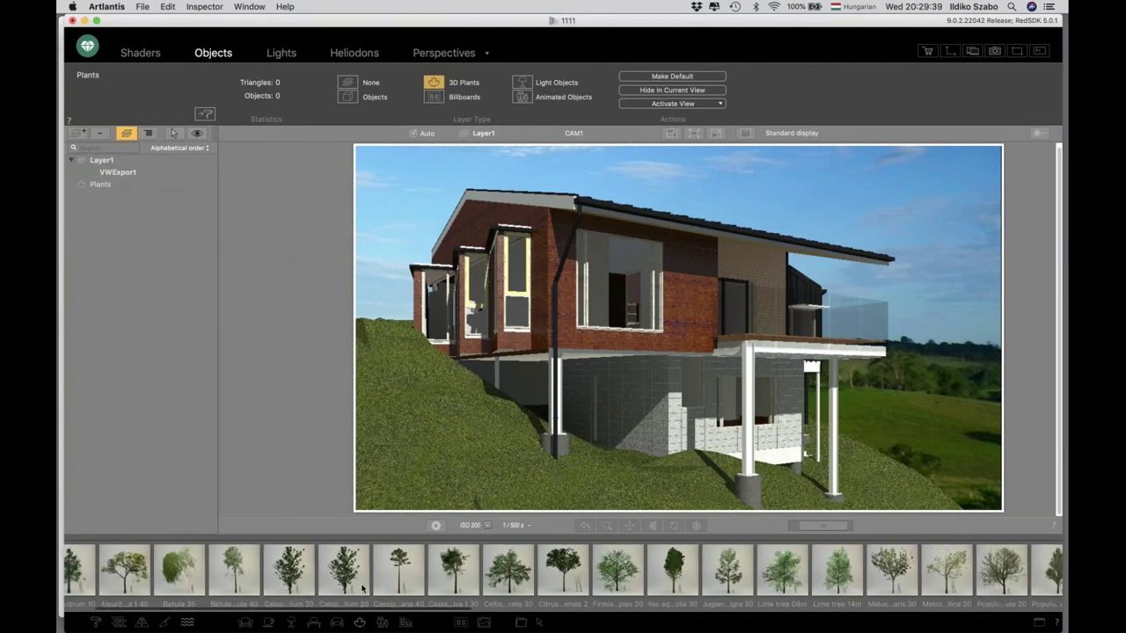
pyautogui.hscroll(10, 362, 589)
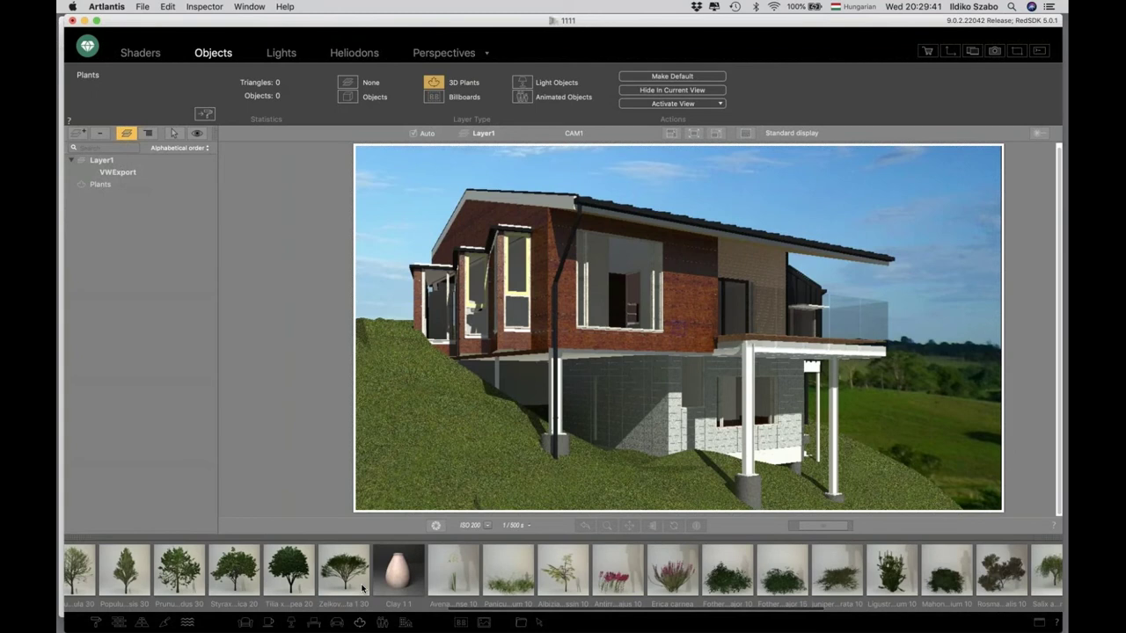
pyautogui.moveTo(727, 572); pyautogui.dragTo(459, 488)
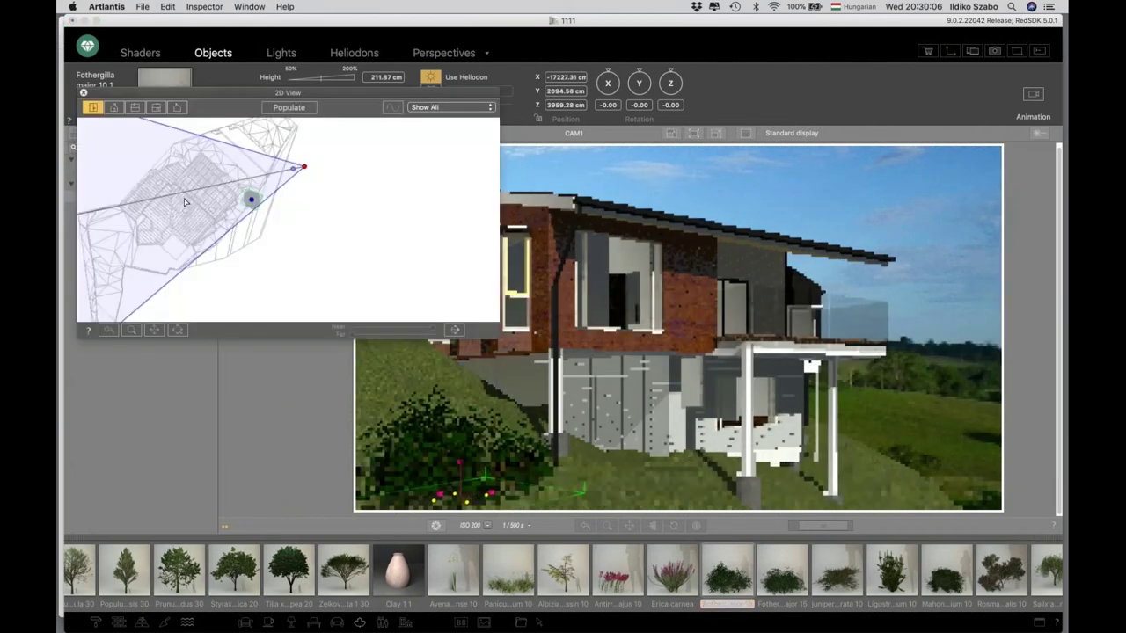
# - In the 2D plan view, move the shrub to about X -17017, Y 2176 cm and place a copy beside it at about Y 2397 cm
pyautogui.moveTo(184, 202); pyautogui.dragTo(275, 256)
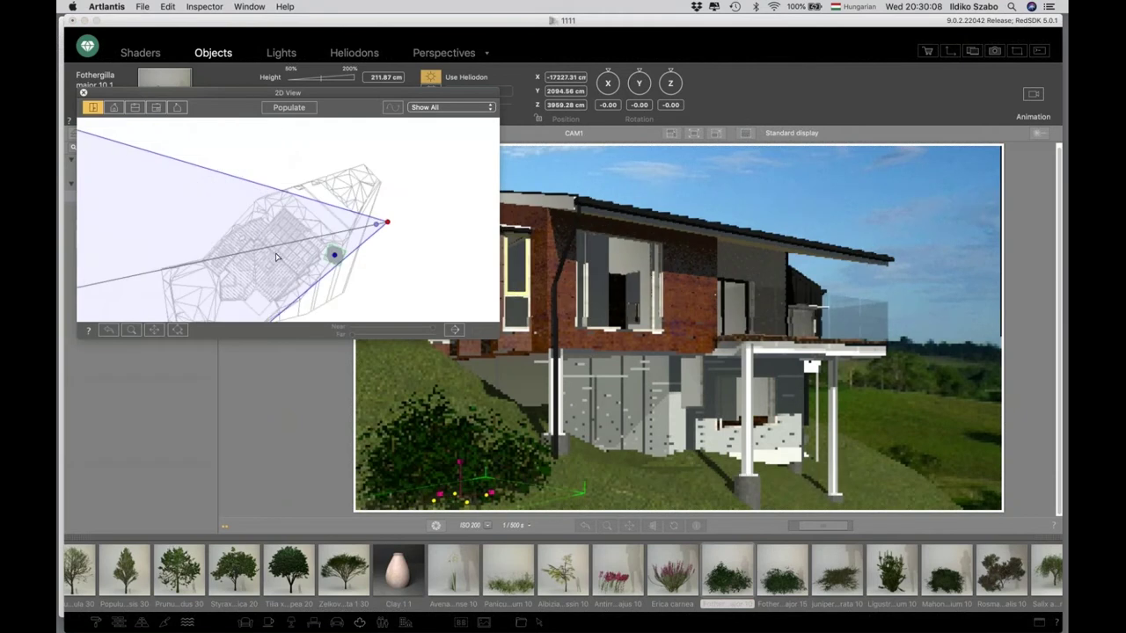
pyautogui.scroll(3, 275, 257)
pyautogui.click(394, 257)
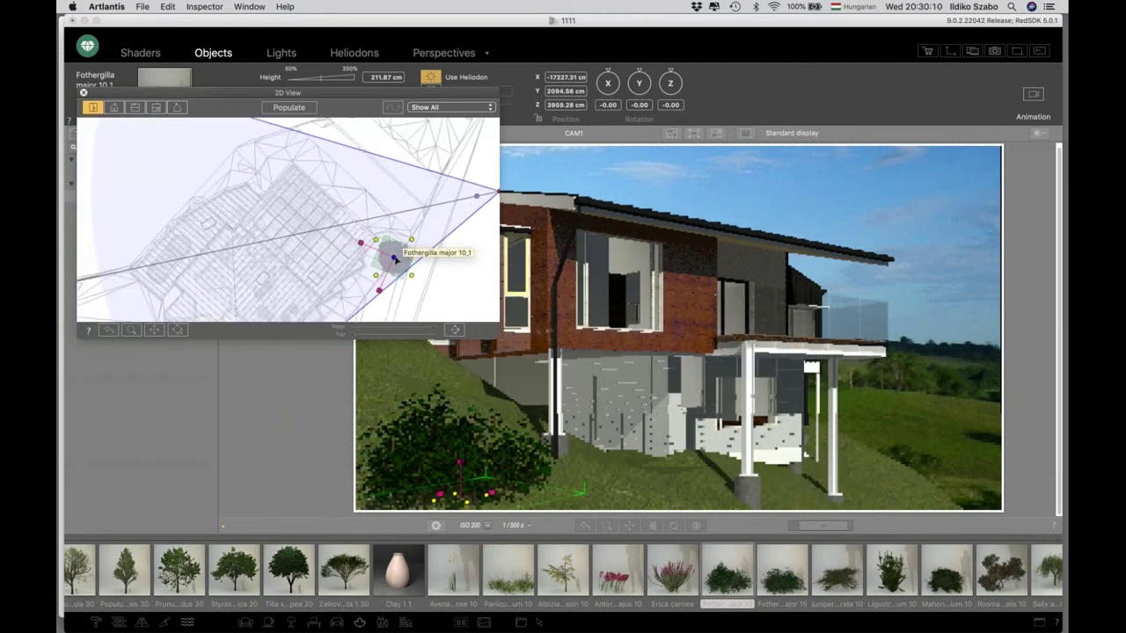
pyautogui.moveTo(394, 257); pyautogui.dragTo(420, 251)
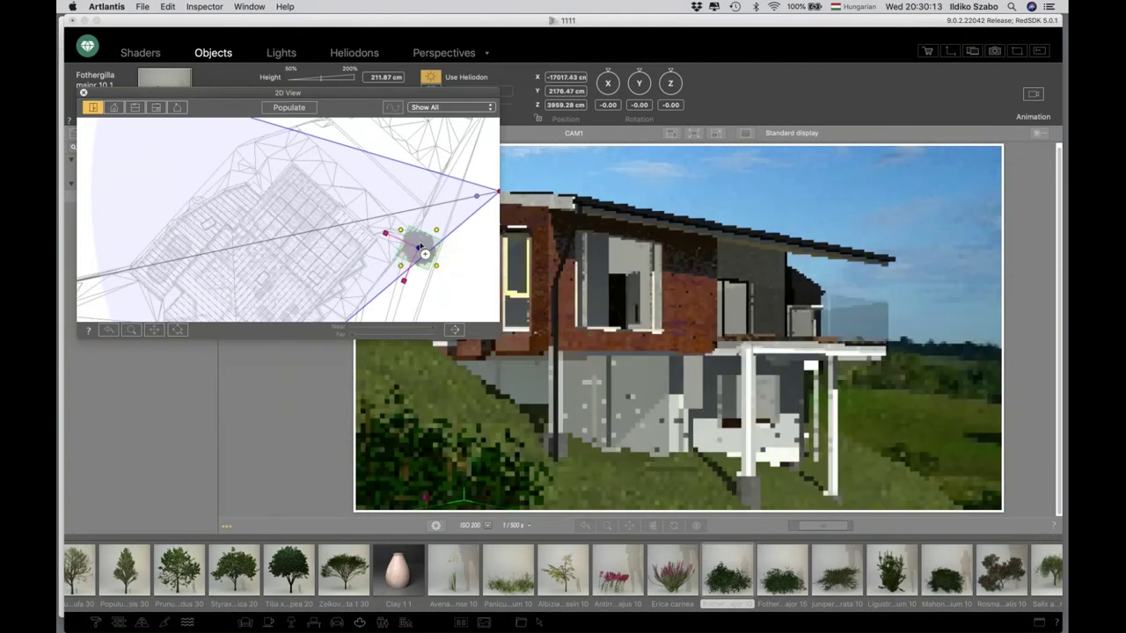
pyautogui.moveTo(425, 254); pyautogui.dragTo(422, 224)
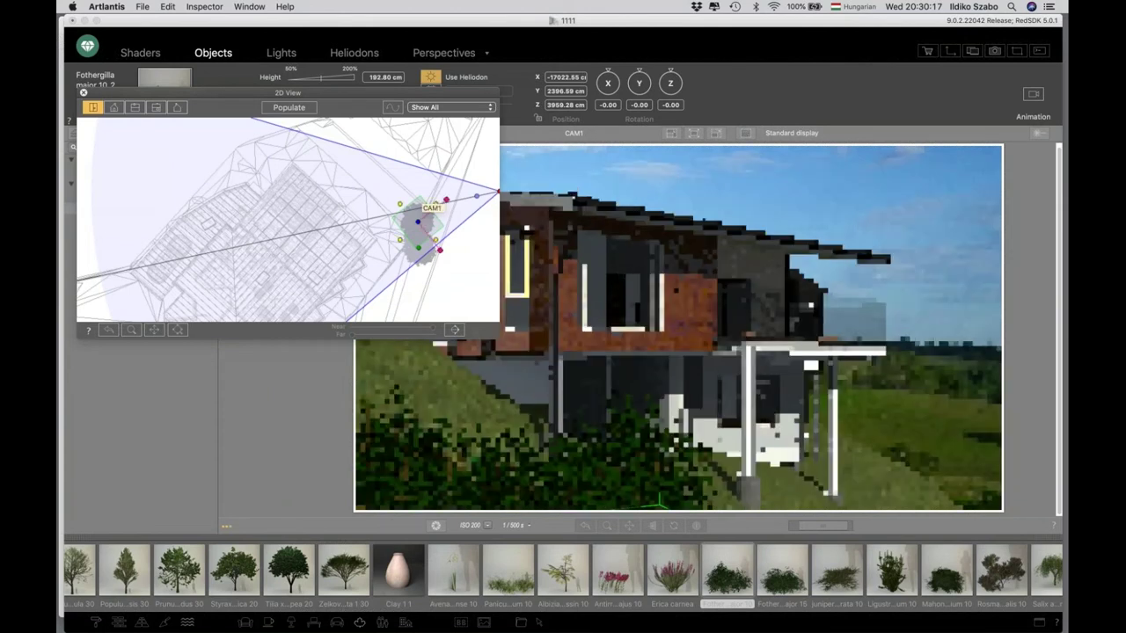
# - In the side elevation, set the first shrub at about Z 3963 cm and lower the second to about Z 3948 cm
pyautogui.click(135, 107)
pyautogui.scroll(5, 300, 219)
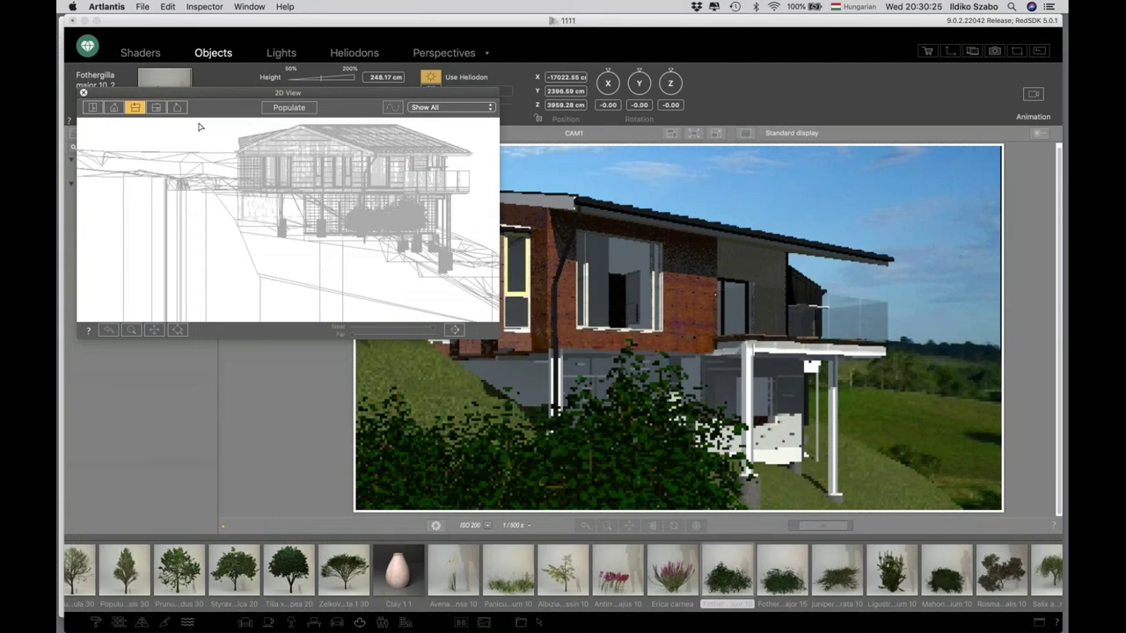
pyautogui.click(156, 107)
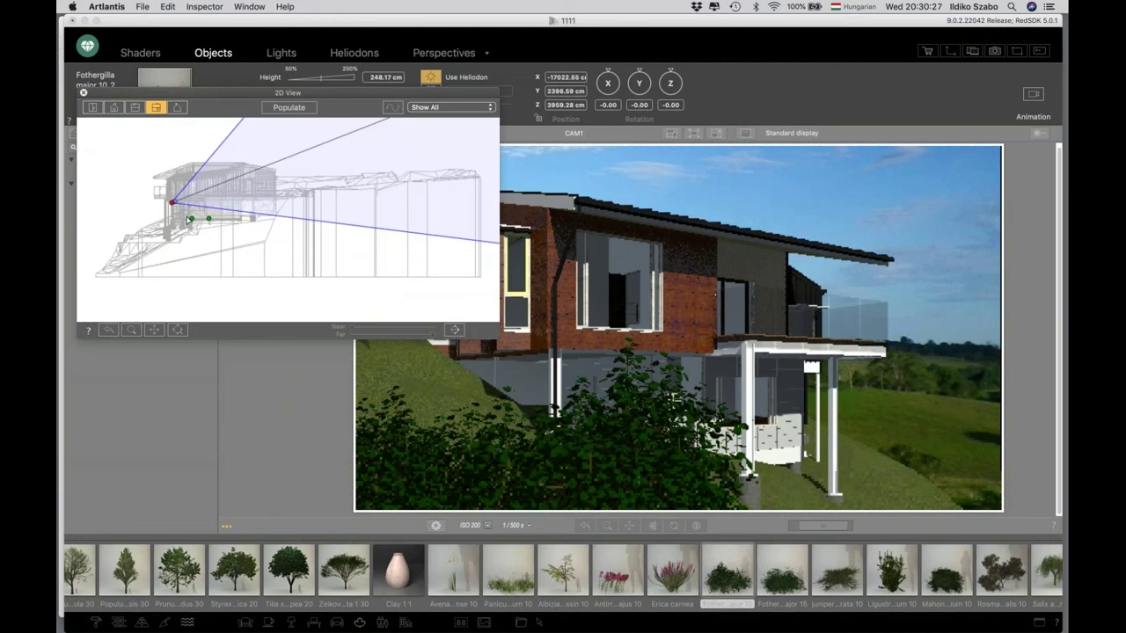
pyautogui.scroll(3, 281, 220)
pyautogui.click(295, 238)
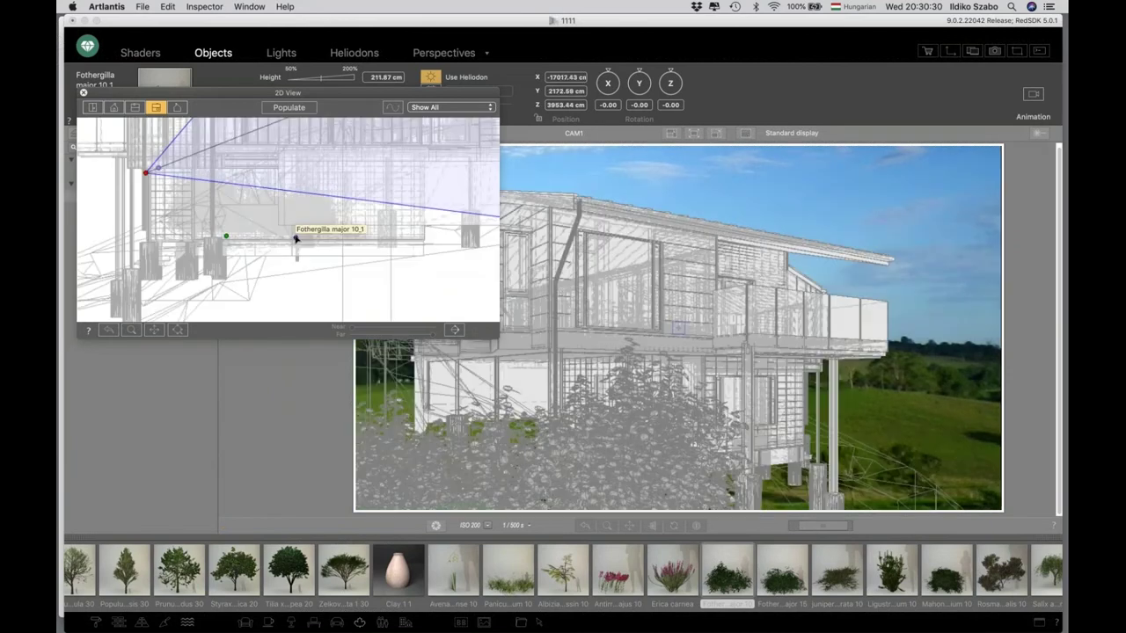
pyautogui.moveTo(296, 238); pyautogui.dragTo(291, 235)
pyautogui.click(227, 236)
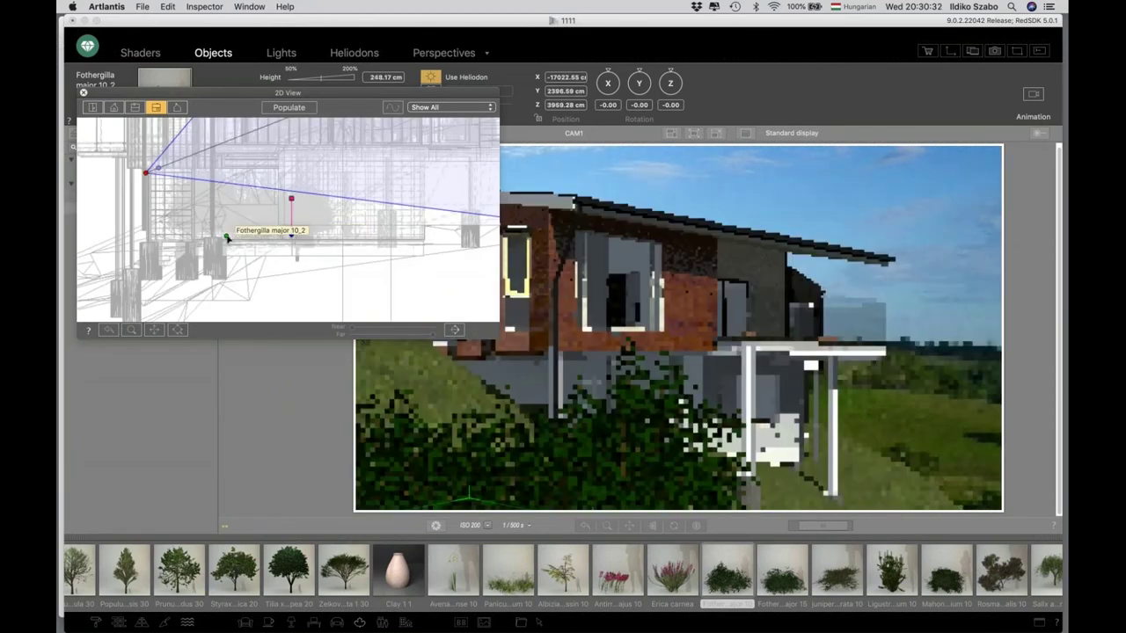
pyautogui.moveTo(227, 237); pyautogui.dragTo(240, 242)
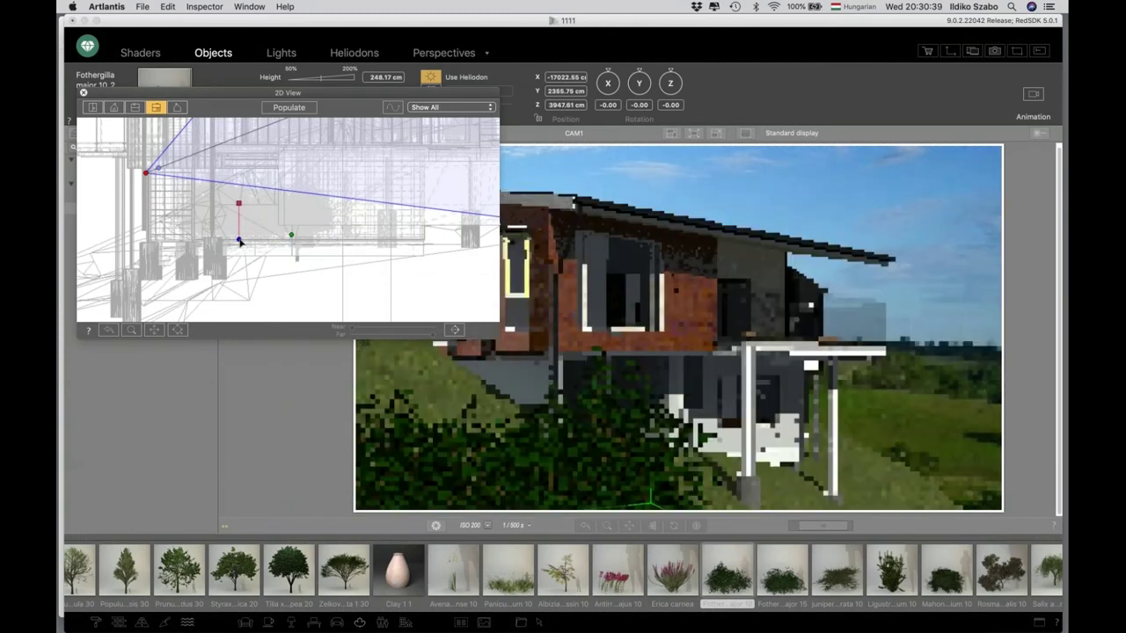
# - Copy the second shrub in plan view to about X -17412, Y 2776 cm and lower the copy to about Z 3866 cm in side elevation
pyautogui.click(91, 107)
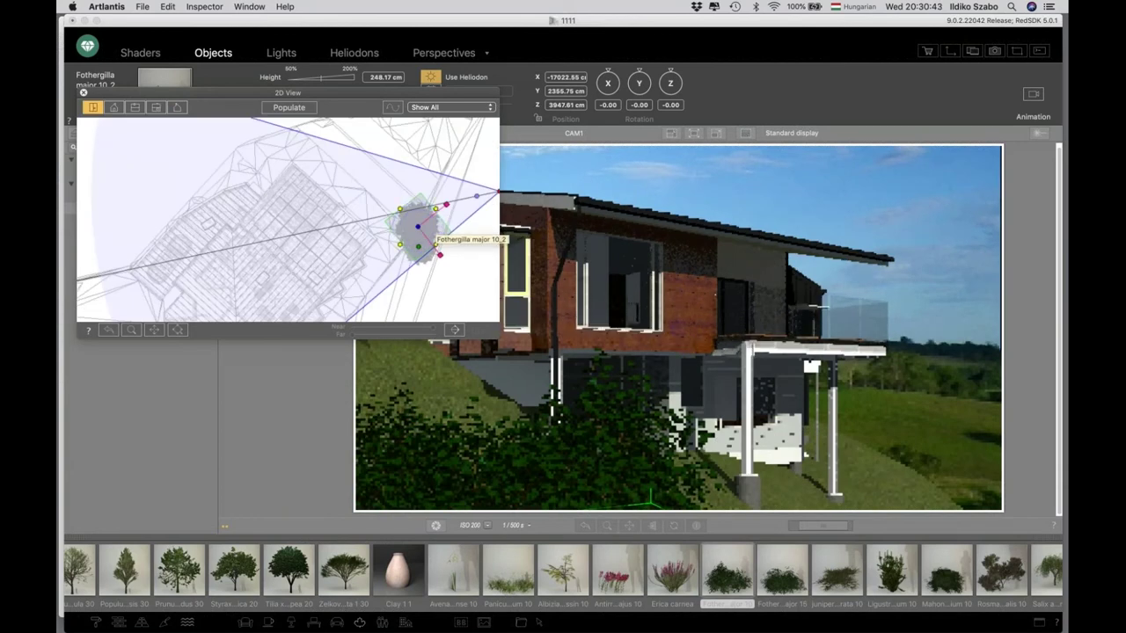
pyautogui.keyDown('alt'); pyautogui.moveTo(418, 227); pyautogui.dragTo(370, 167); pyautogui.keyUp('alt')
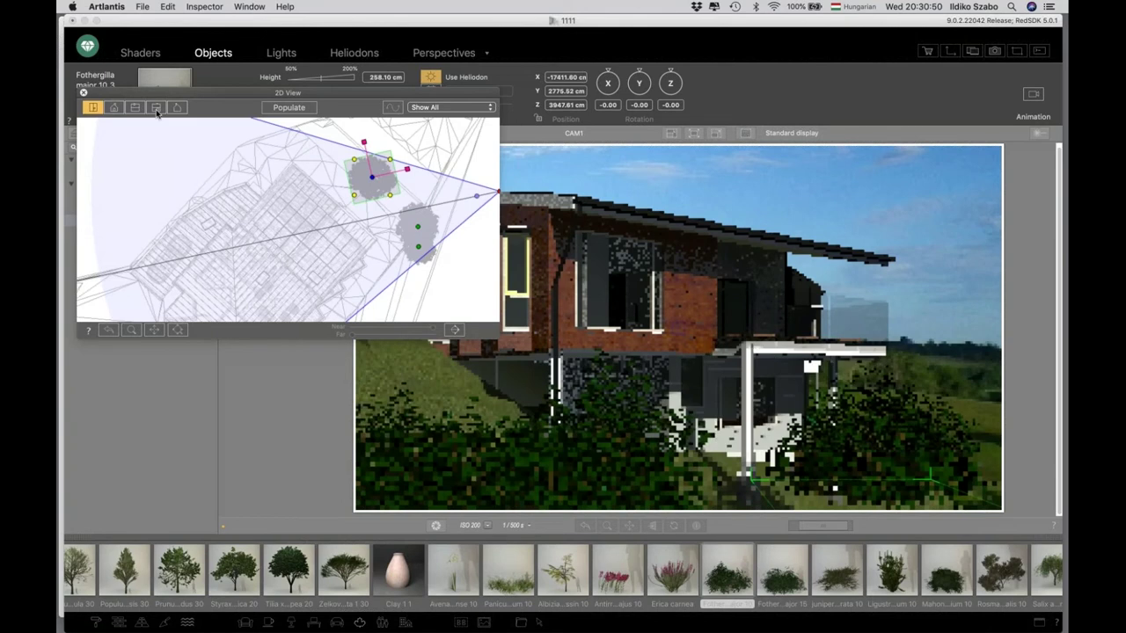
pyautogui.click(156, 107)
pyautogui.click(290, 235)
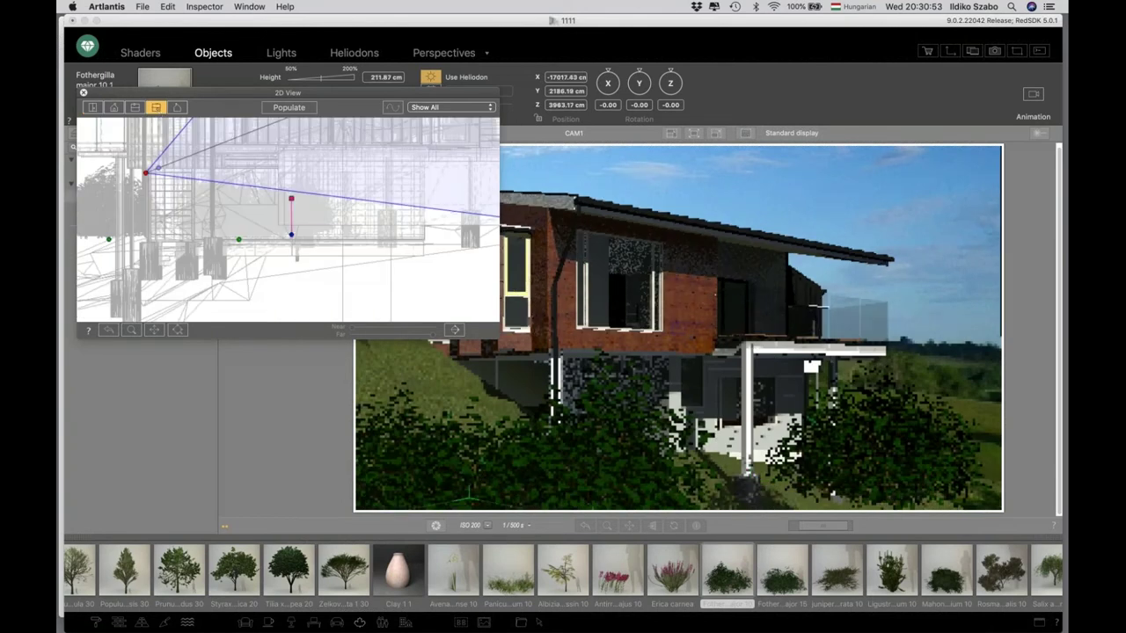
pyautogui.click(114, 245)
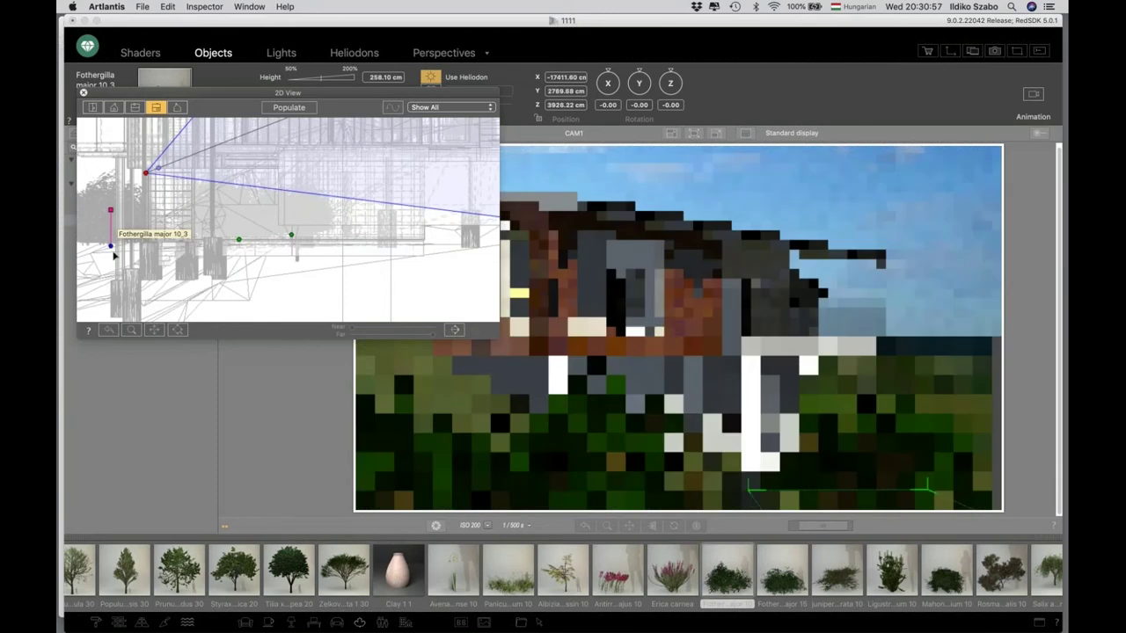
pyautogui.moveTo(114, 254); pyautogui.dragTo(110, 277)
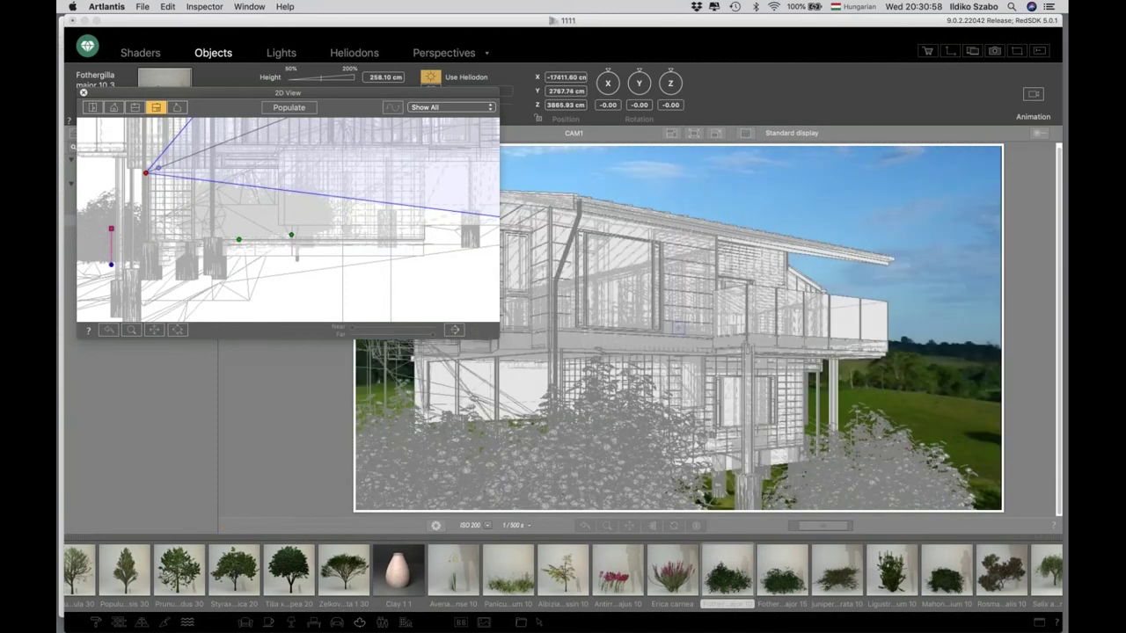
# - Enlarge the third shrub to about 318 cm high and move it to about Y 2725, Z 3841 cm
pyautogui.moveTo(111, 228); pyautogui.dragTo(110, 221)
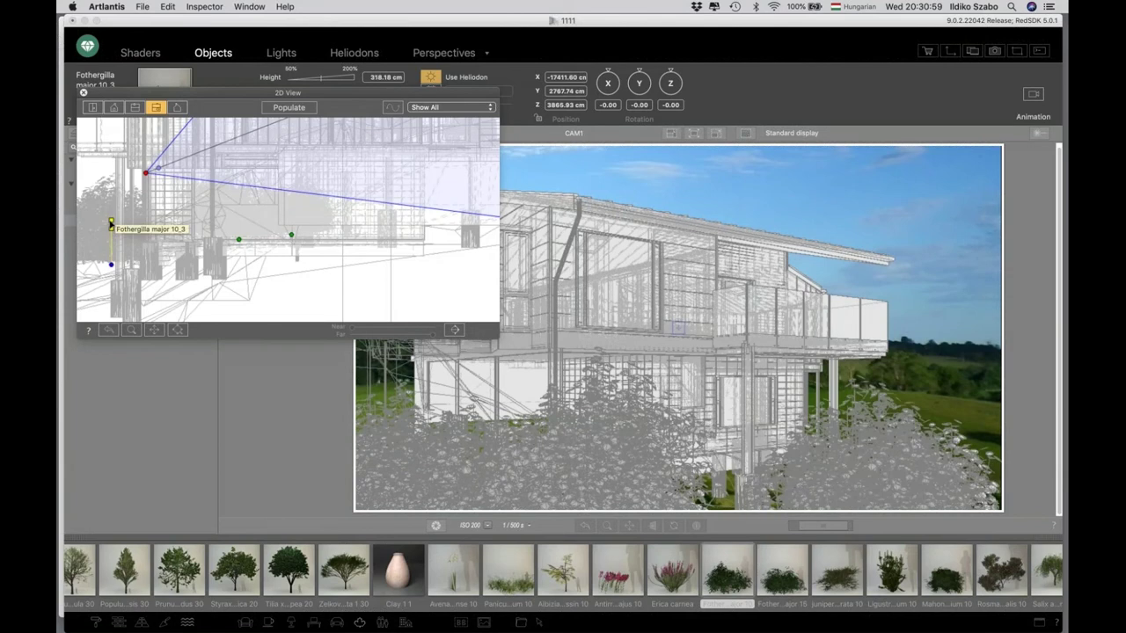
pyautogui.moveTo(111, 264); pyautogui.dragTo(110, 275)
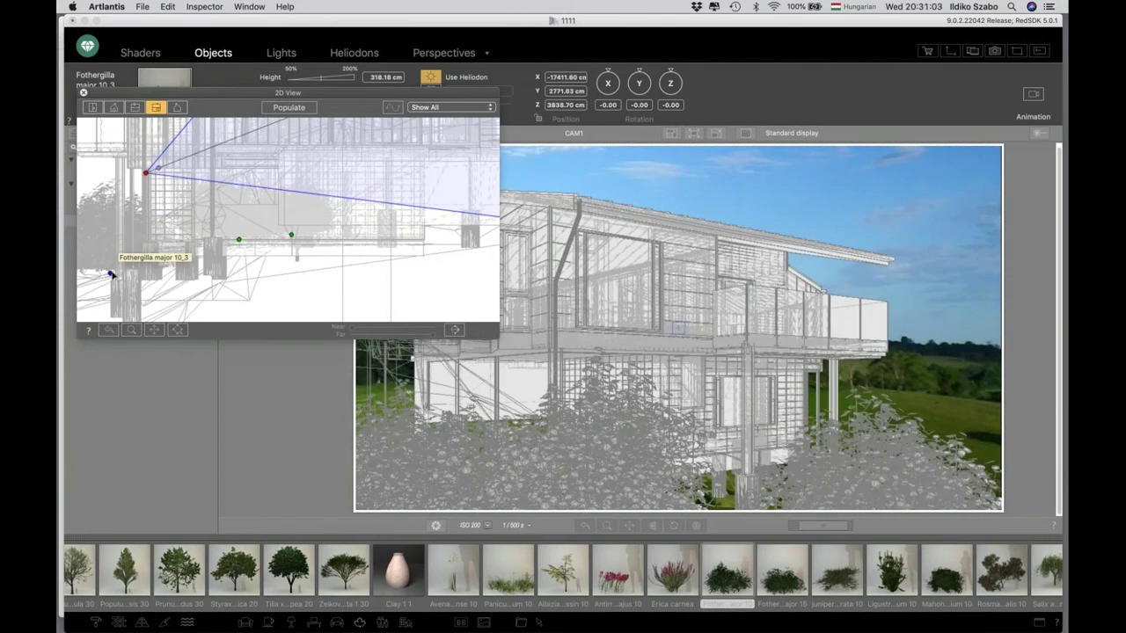
pyautogui.moveTo(110, 274); pyautogui.dragTo(124, 273)
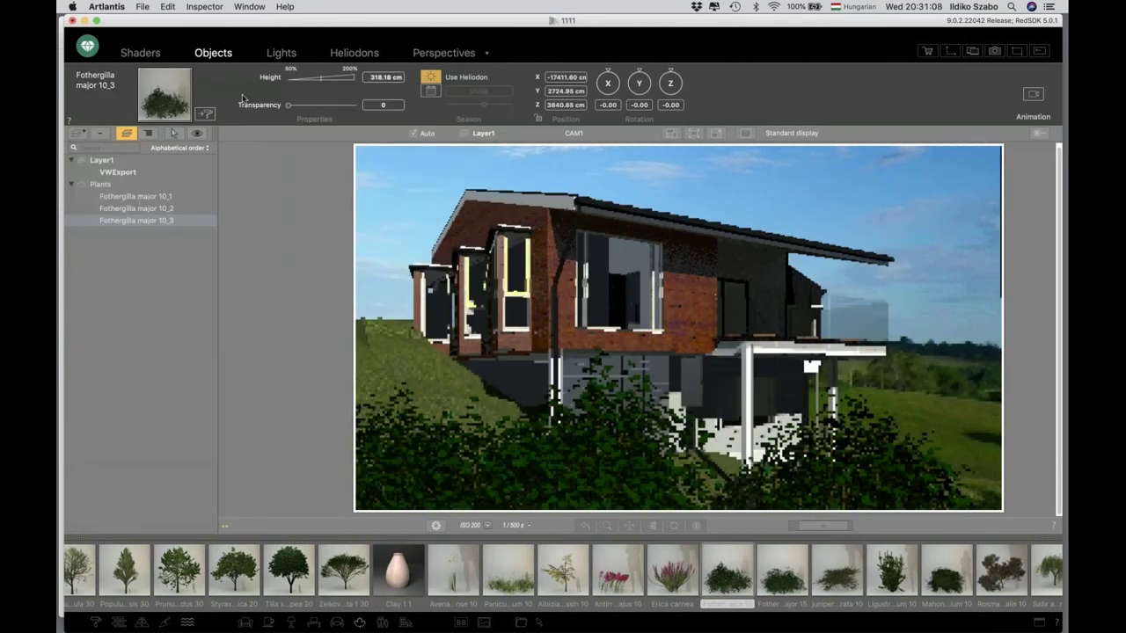
# - Switch the second and third shrubs from the heliodon season to a custom season date of 01/08
pyautogui.press('Up')
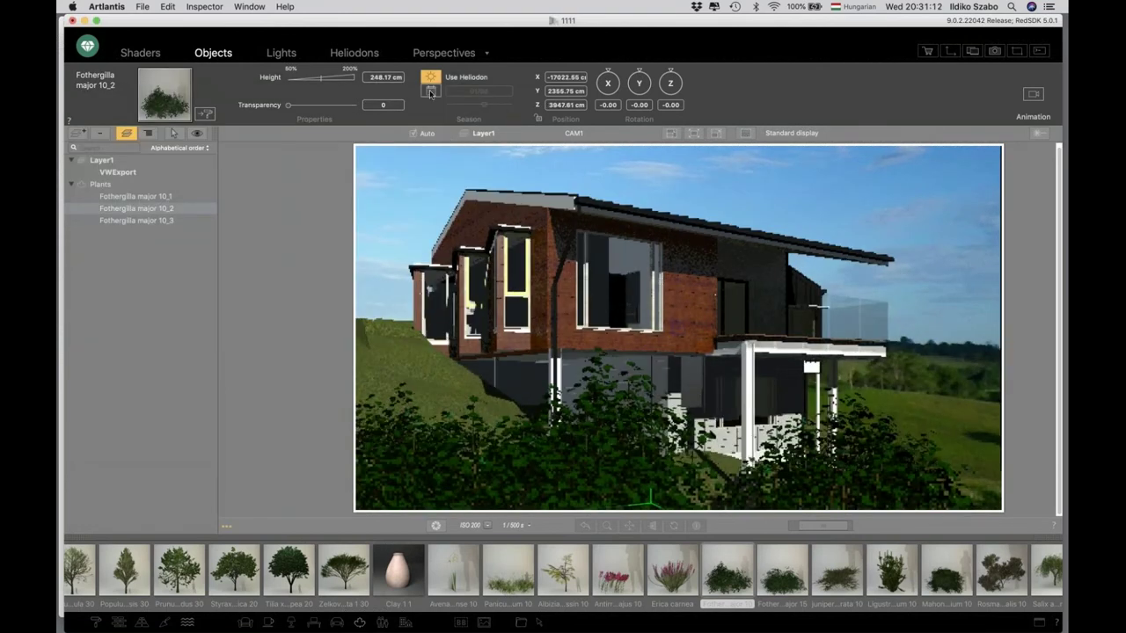
pyautogui.click(430, 90)
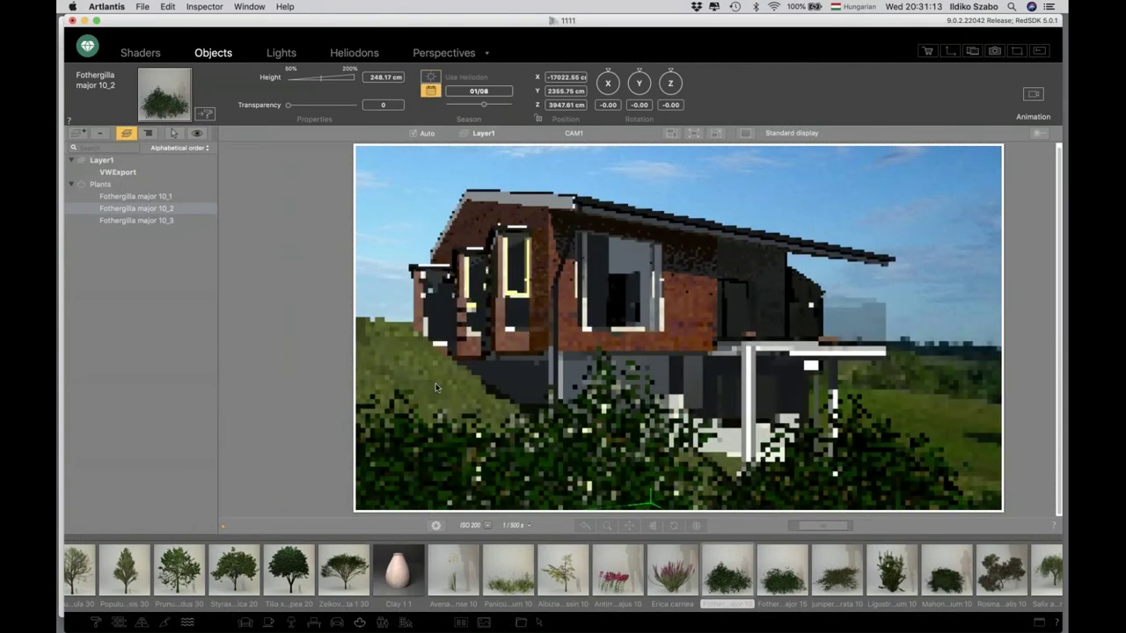
pyautogui.press('Down')
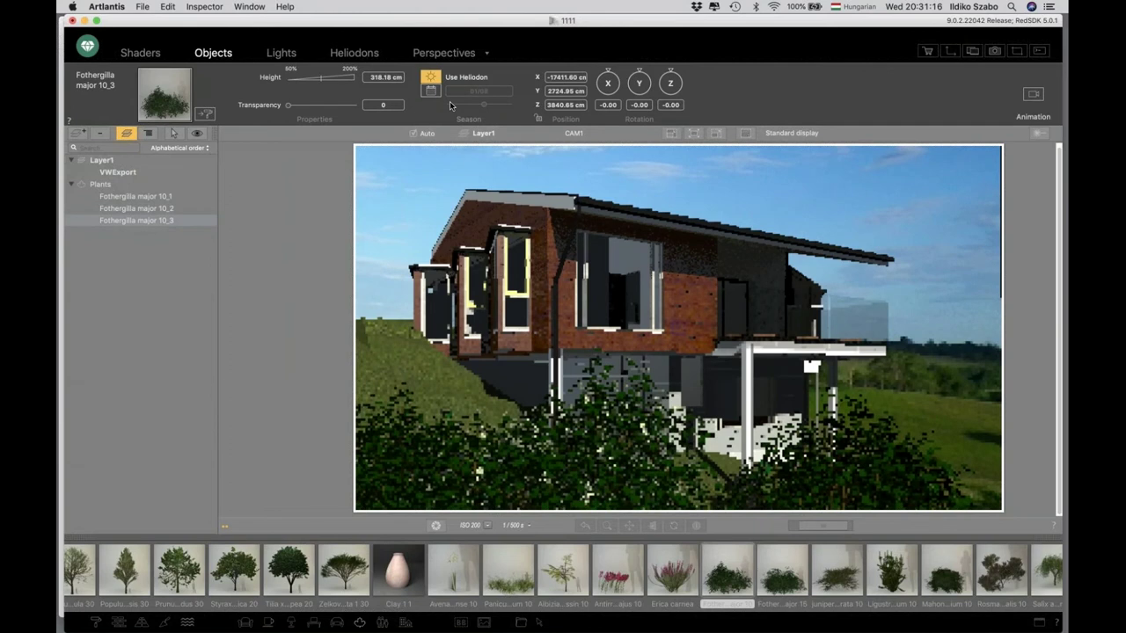
pyautogui.click(430, 90)
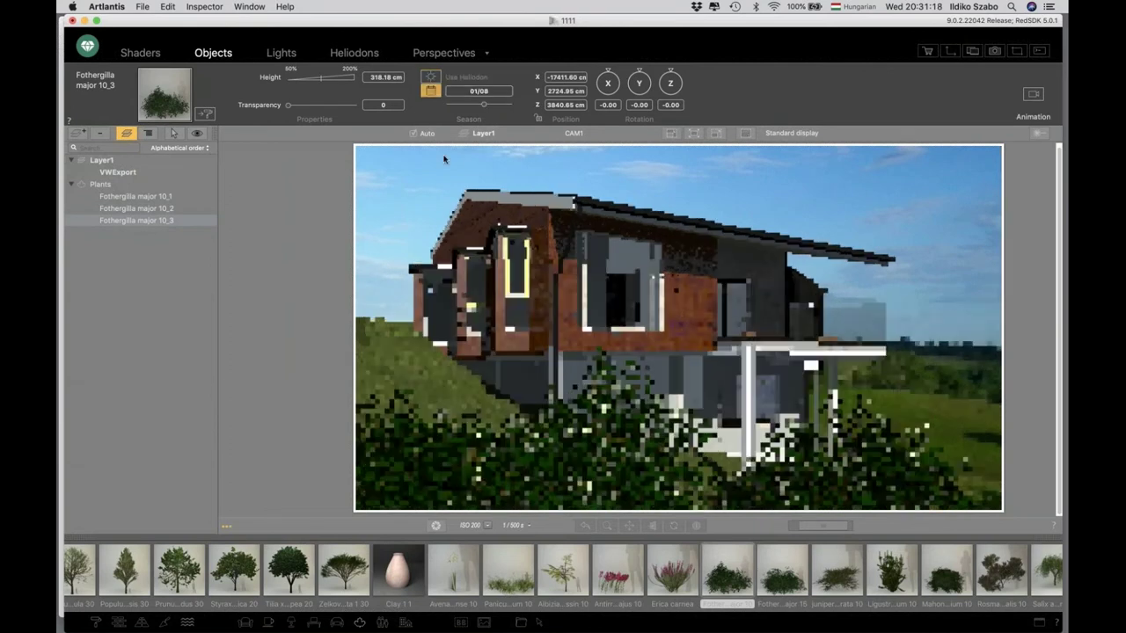
# - Find the Calophyllum inophyllum 20 tree in the plant catalog and place it on the grass slope beside the bay windows
pyautogui.hscroll(-3, 215, 591)
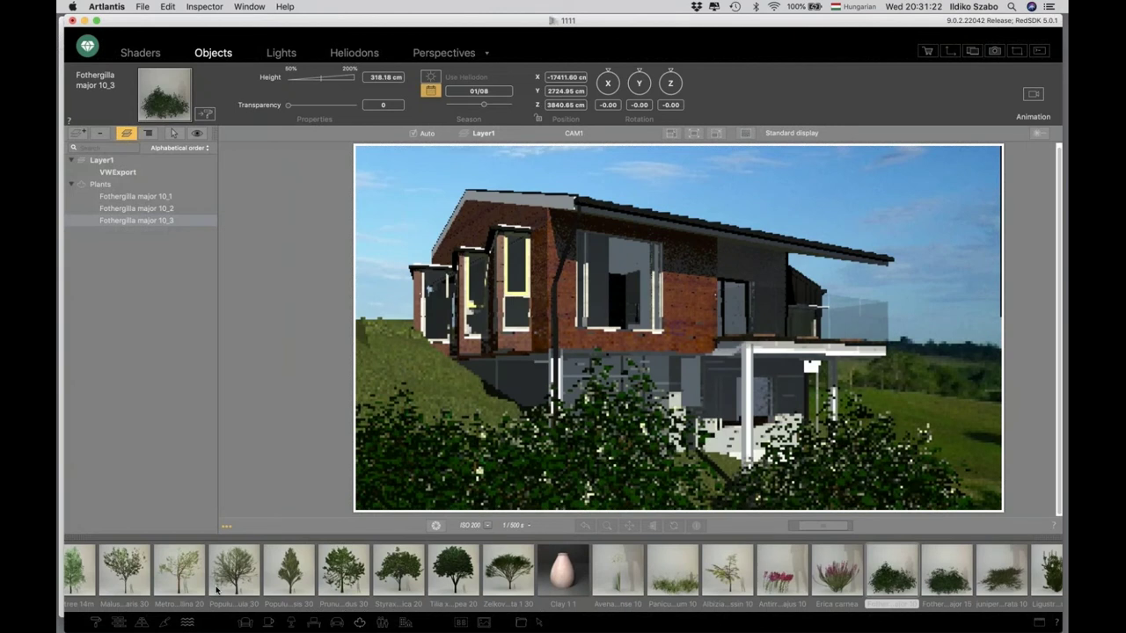
pyautogui.hscroll(-5, 273, 587)
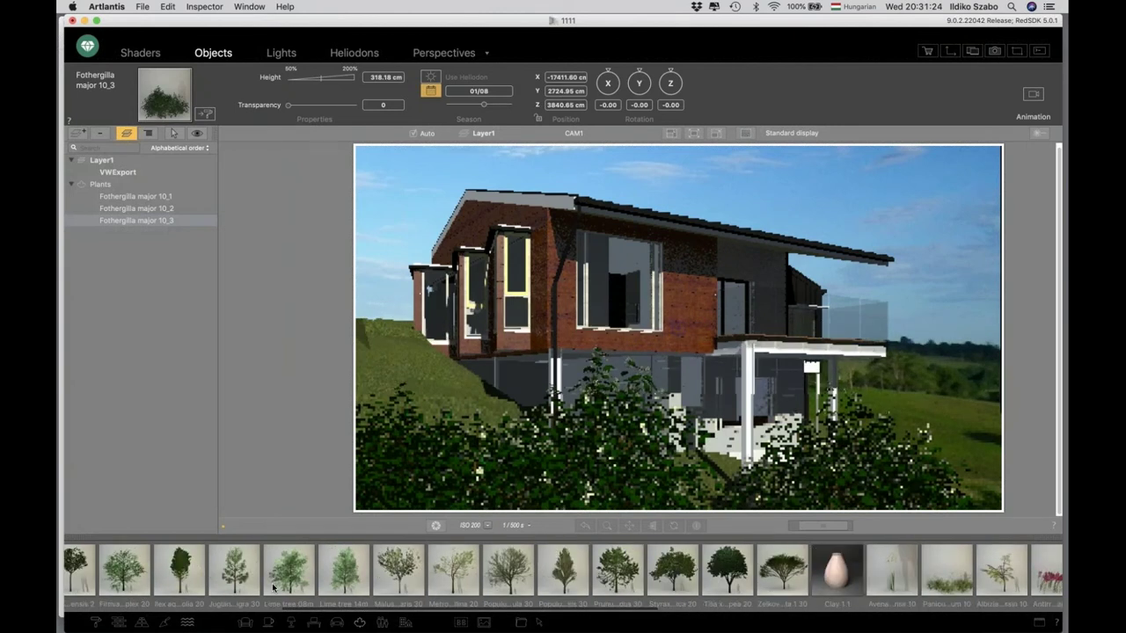
pyautogui.hscroll(-7, 274, 587)
pyautogui.moveTo(235, 592); pyautogui.dragTo(377, 353)
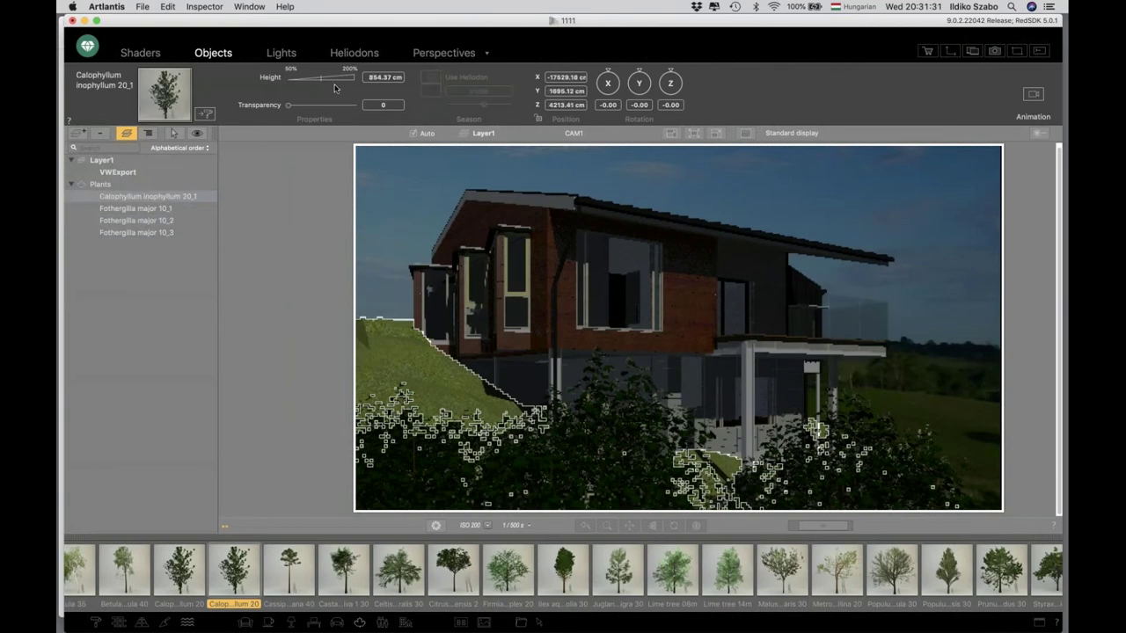
pyautogui.click(382, 349)
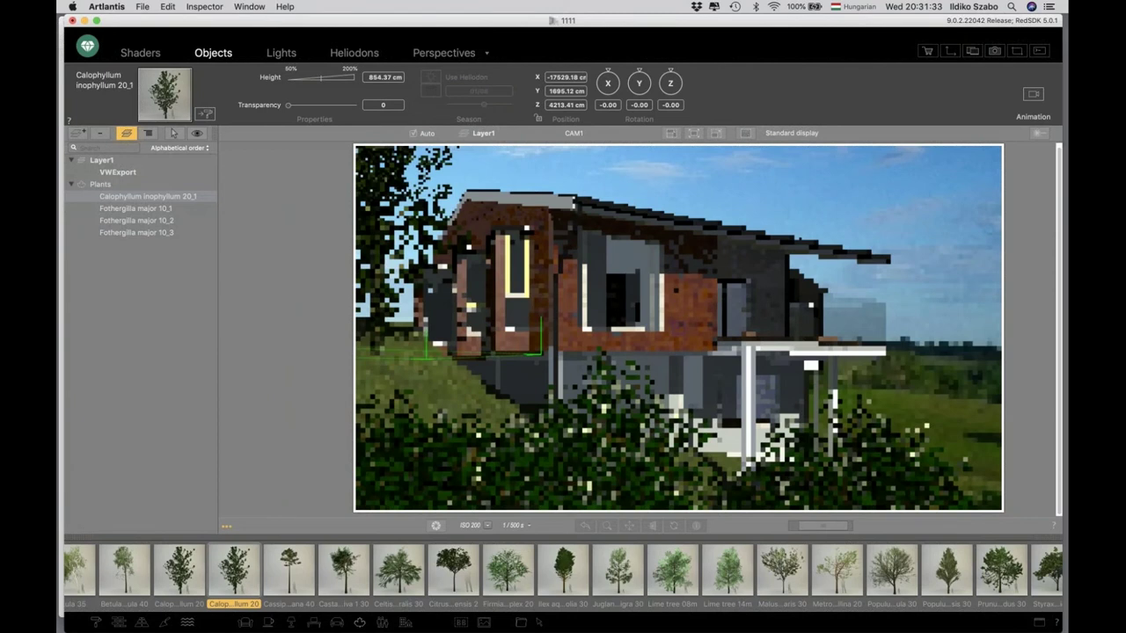
# - In the 2D plan view, move the Calophyllum tree to about X -17683, Y 1516 cm and on toward the far side of the house
pyautogui.click(950, 53)
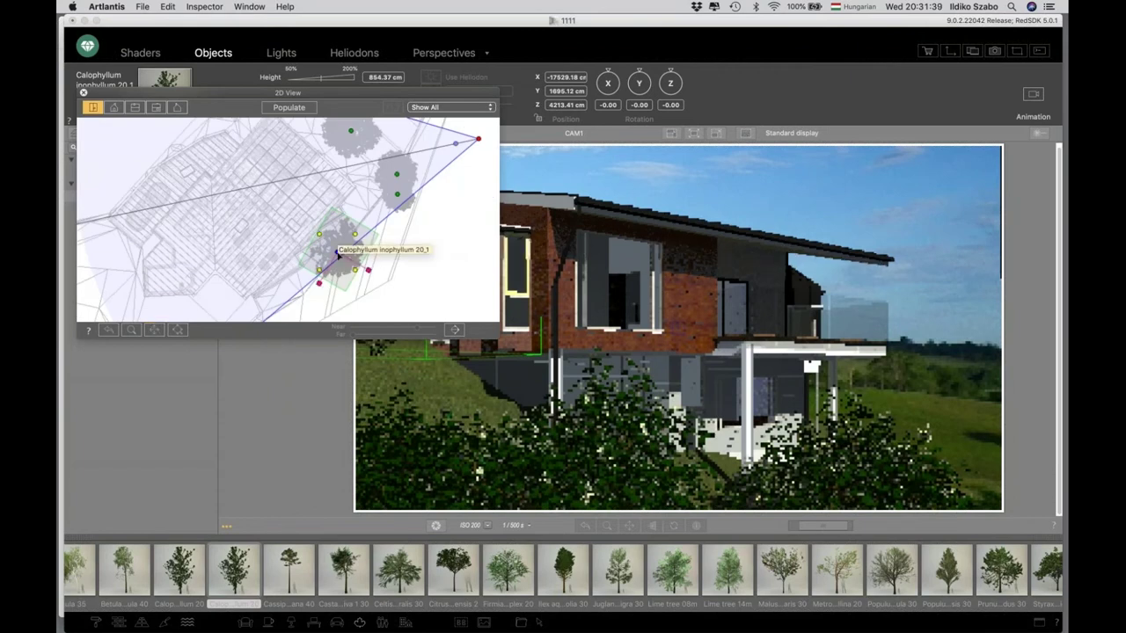
pyautogui.moveTo(331, 255); pyautogui.dragTo(319, 273)
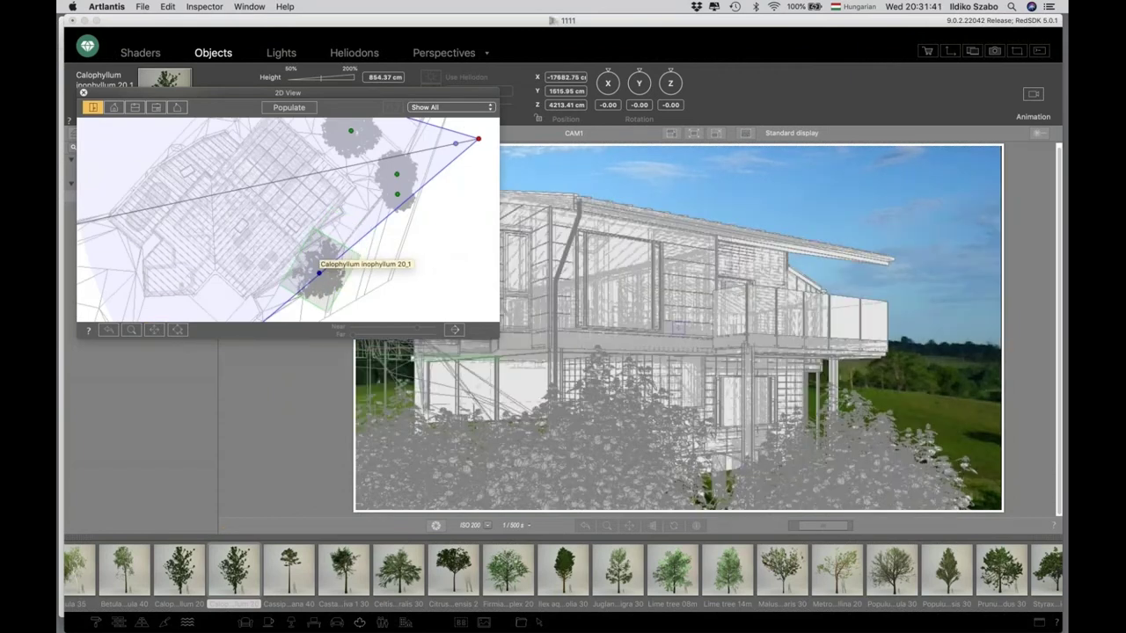
pyautogui.moveTo(274, 95); pyautogui.dragTo(333, 269)
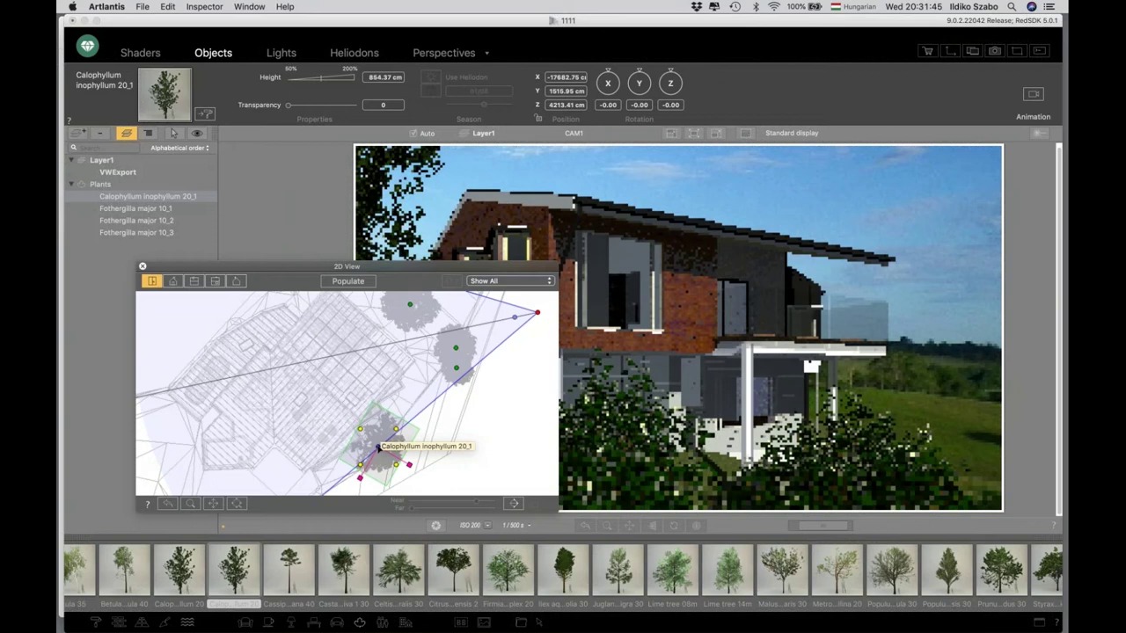
pyautogui.moveTo(378, 447); pyautogui.dragTo(304, 322)
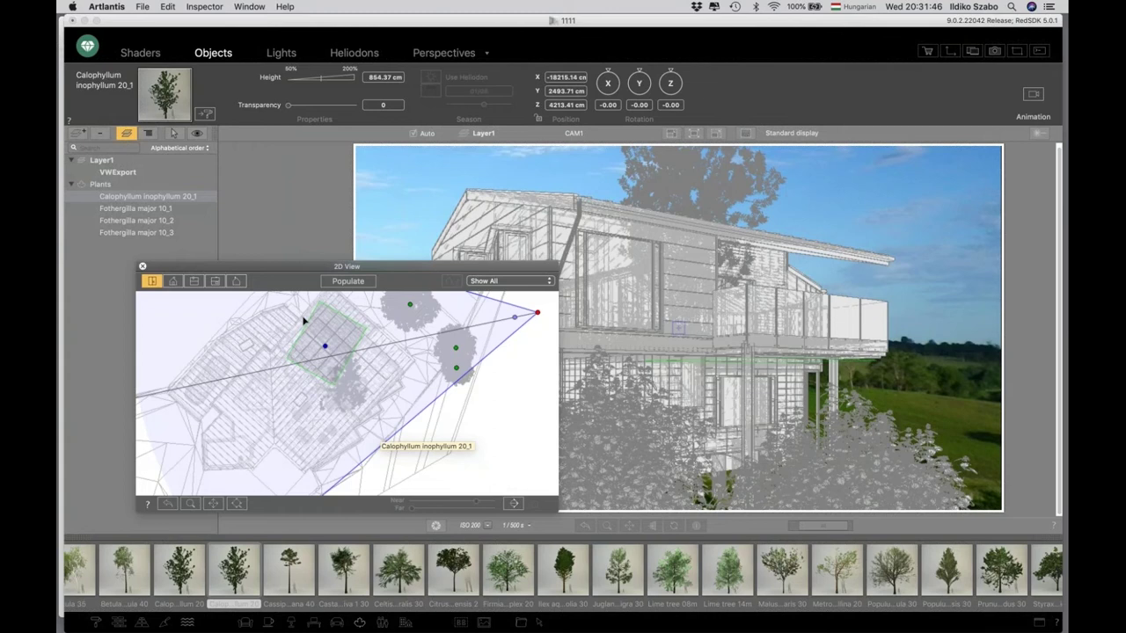
pyautogui.moveTo(303, 321); pyautogui.dragTo(292, 301)
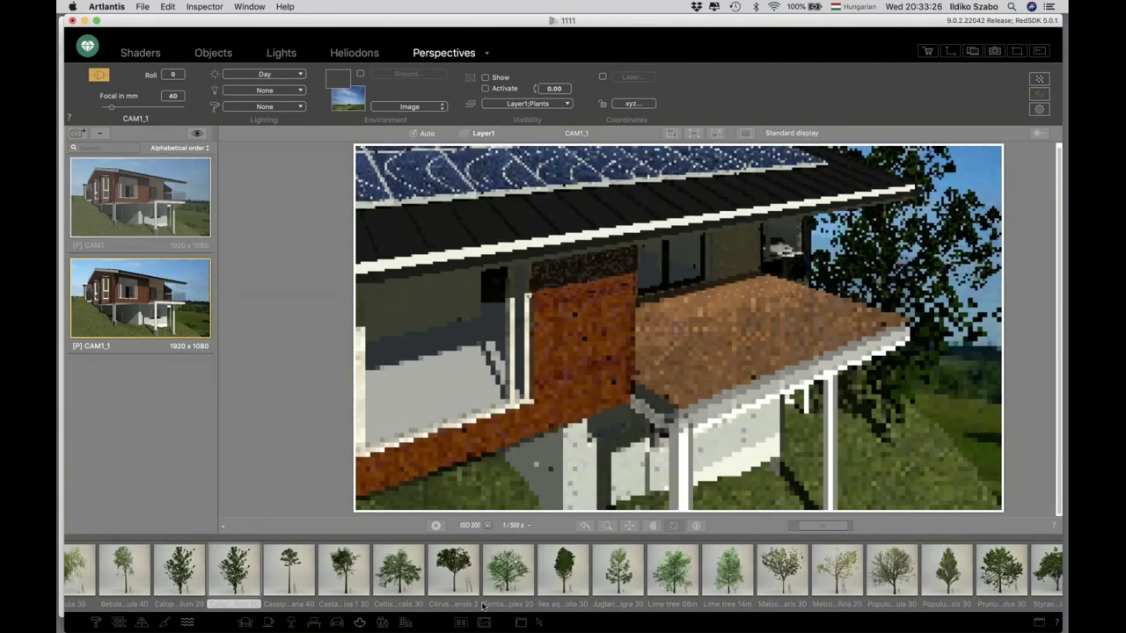
# - Create a new object layer in the object list and keep its default name
pyautogui.click(213, 52)
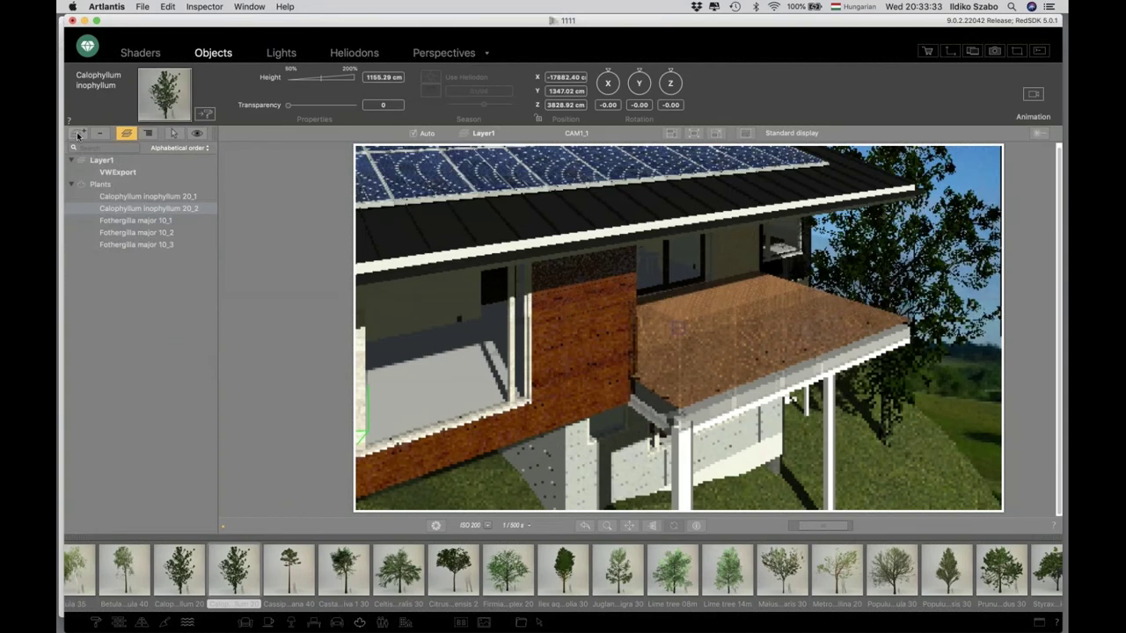
pyautogui.click(78, 134)
pyautogui.doubleClick(97, 160)
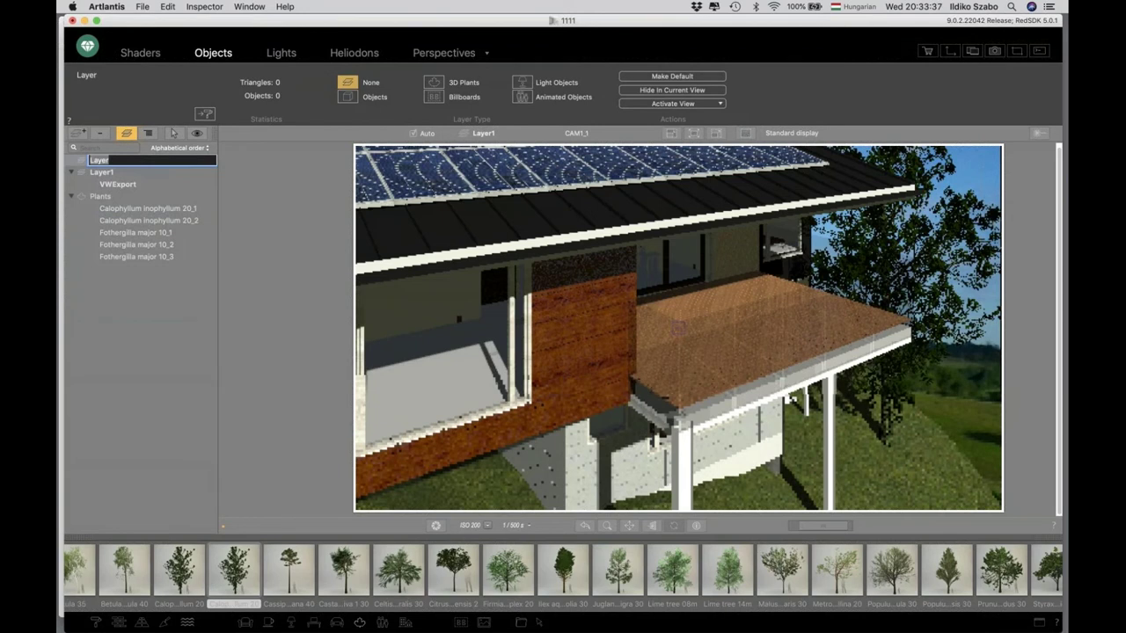
pyautogui.press('Return')
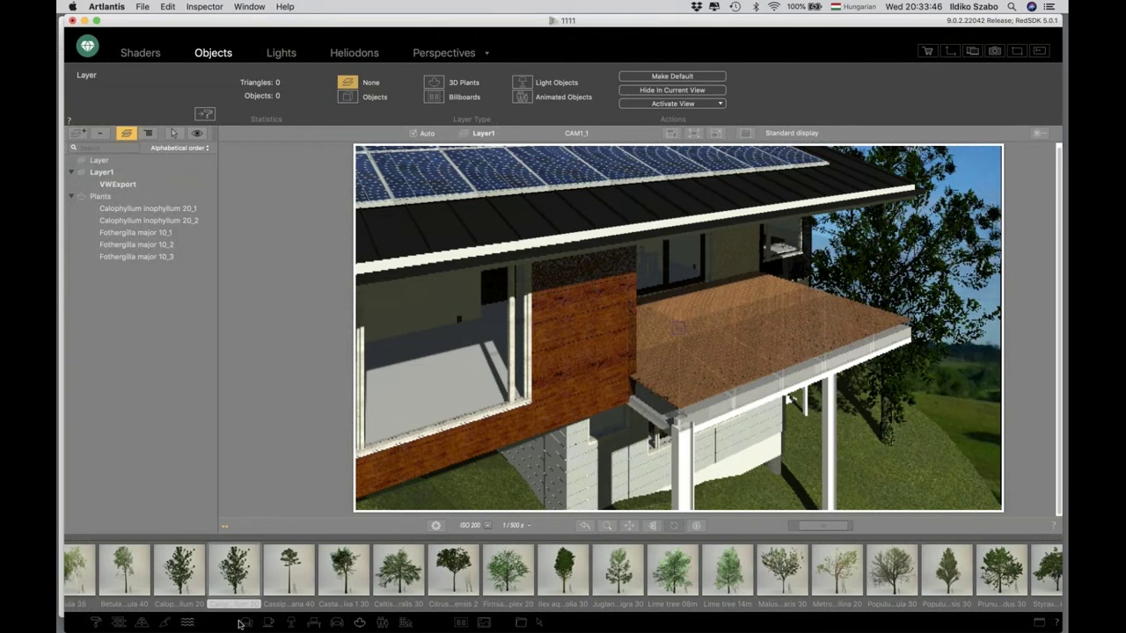
# - Find the table_chairs dining set in the table catalog and place it on the wooden terrace
pyautogui.click(520, 623)
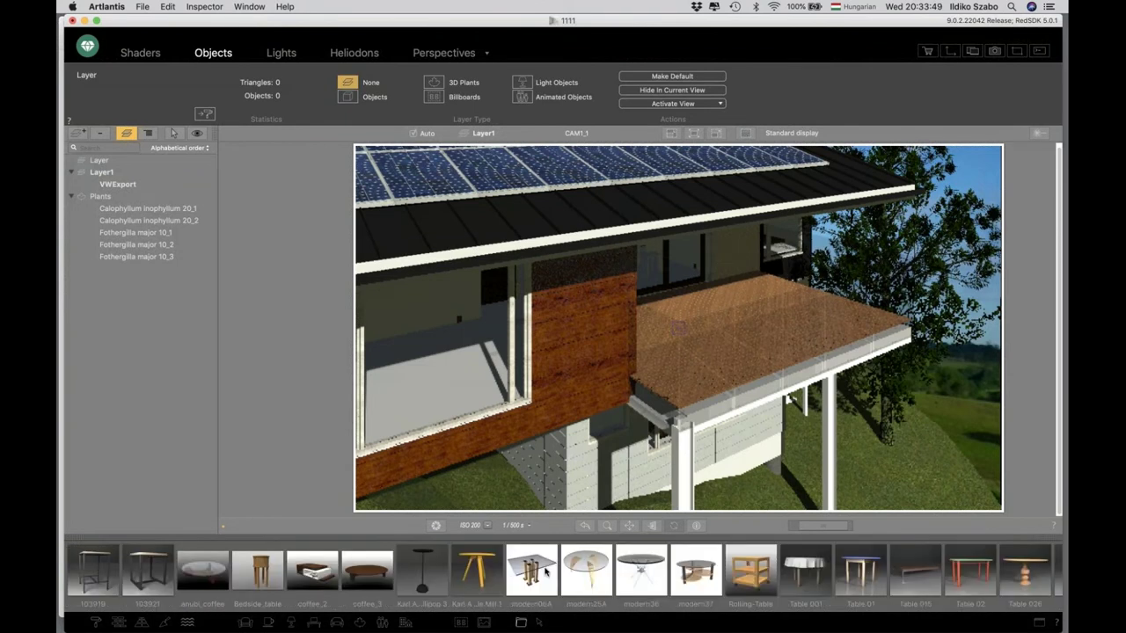
pyautogui.hscroll(10, 545, 572)
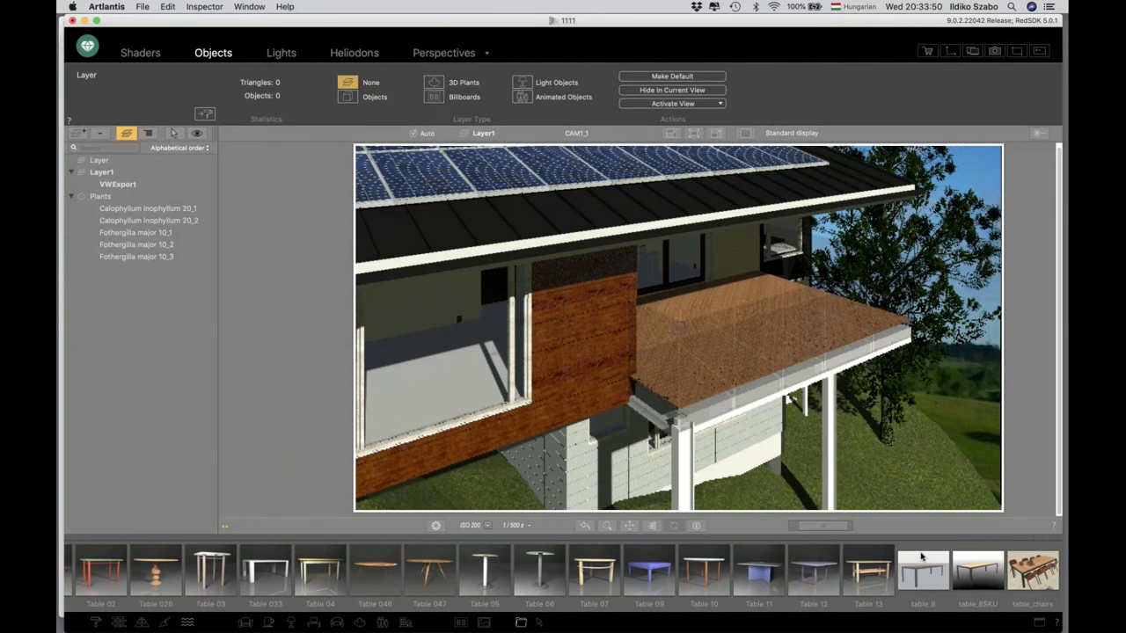
pyautogui.moveTo(1033, 570); pyautogui.dragTo(729, 295)
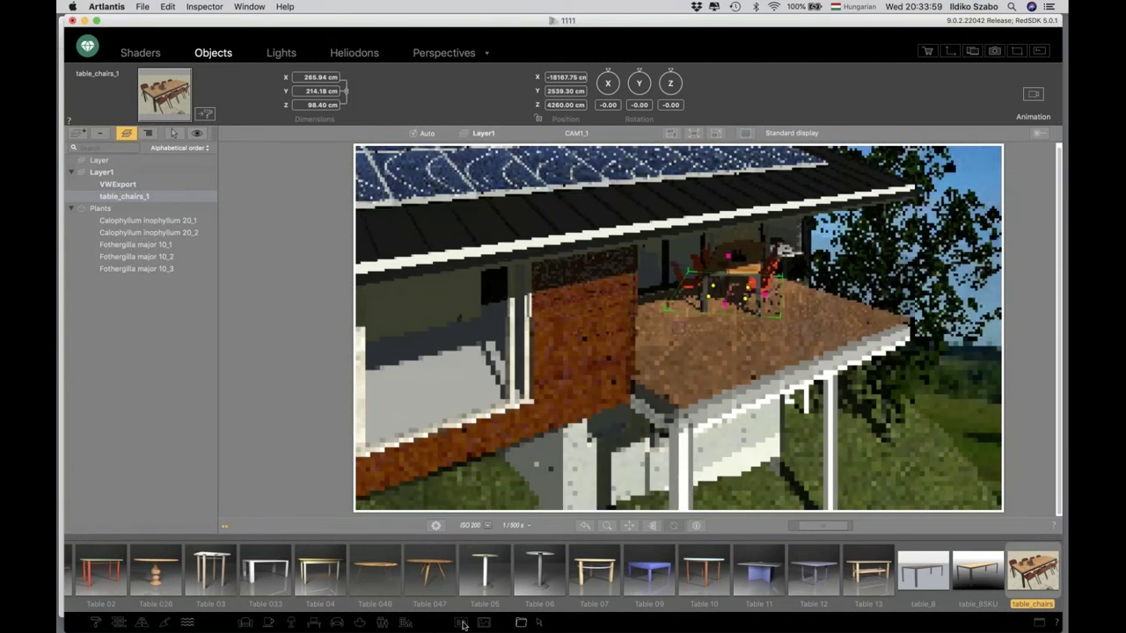
# - Find Barbecue 001 in the outdoor objects catalog and place it on the terrace near the table set
pyautogui.hscroll(10, 618, 582)
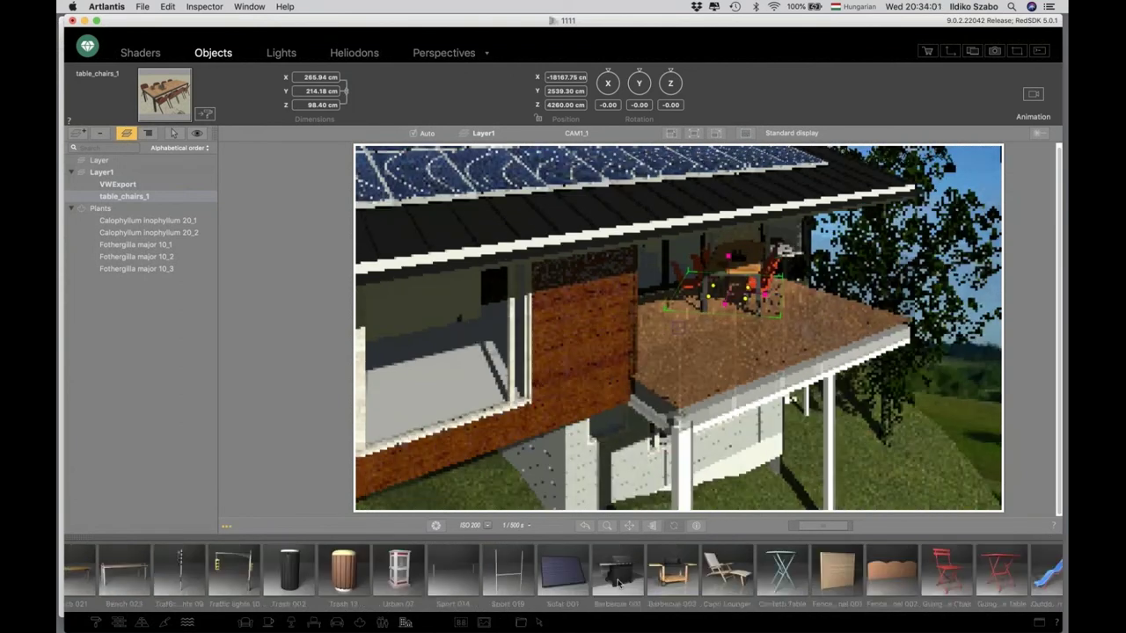
pyautogui.moveTo(618, 582); pyautogui.dragTo(788, 286)
pyautogui.moveTo(869, 262); pyautogui.dragTo(871, 264)
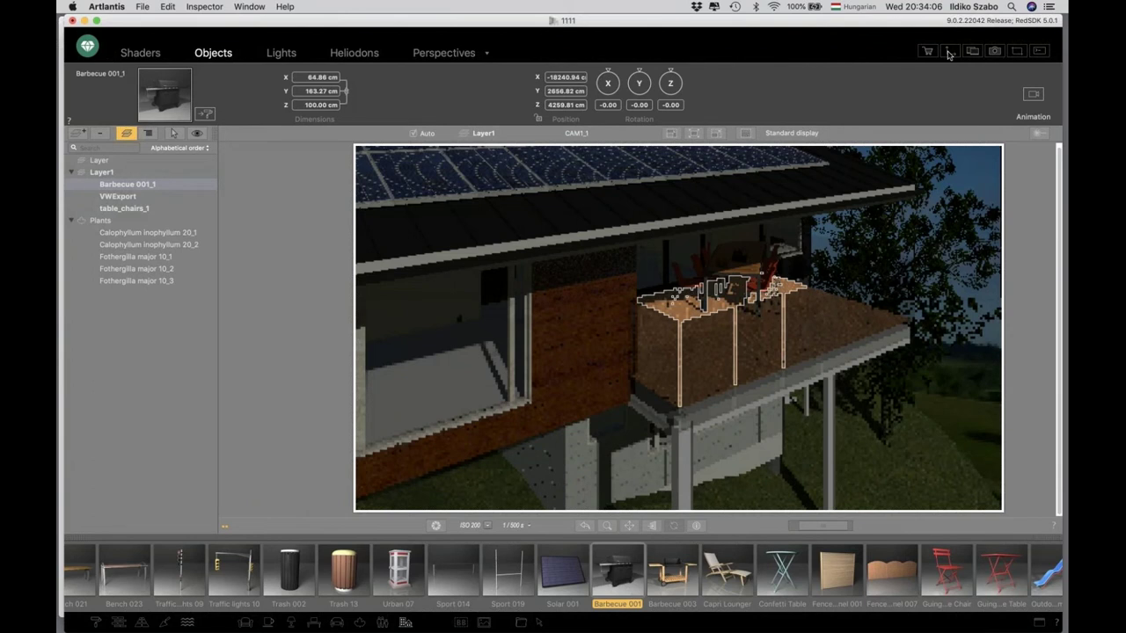
# - In plan view, set the table set rotated 40.54° at about X -17964, Y 2592 cm and the barbecue at about X -18145, Y 2668 cm
pyautogui.click(948, 52)
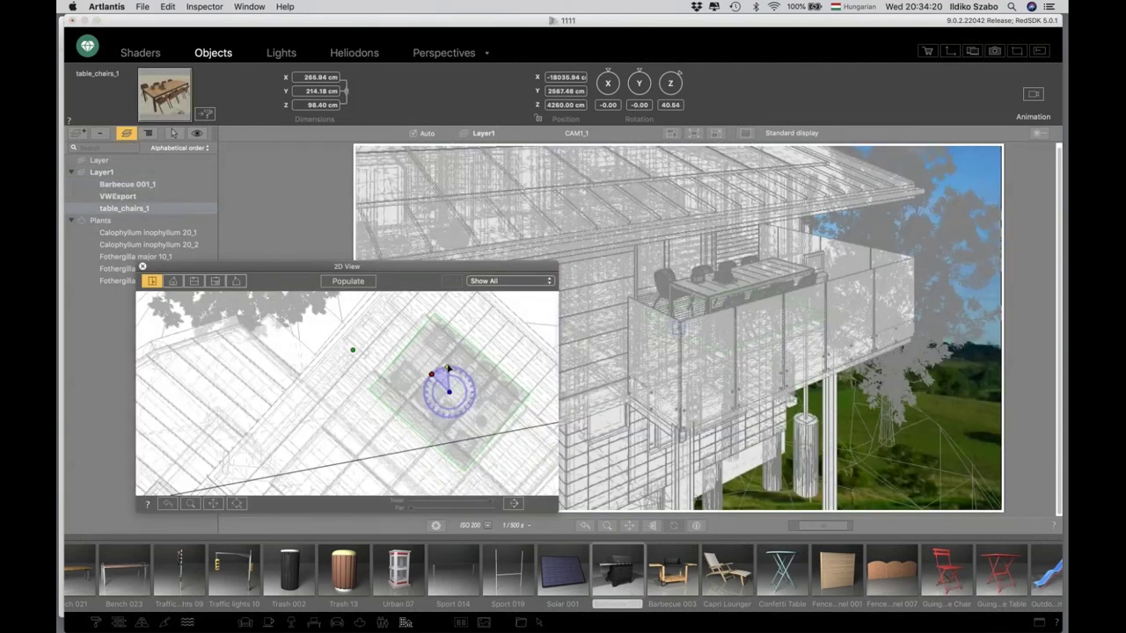
pyautogui.moveTo(448, 369); pyautogui.dragTo(483, 382)
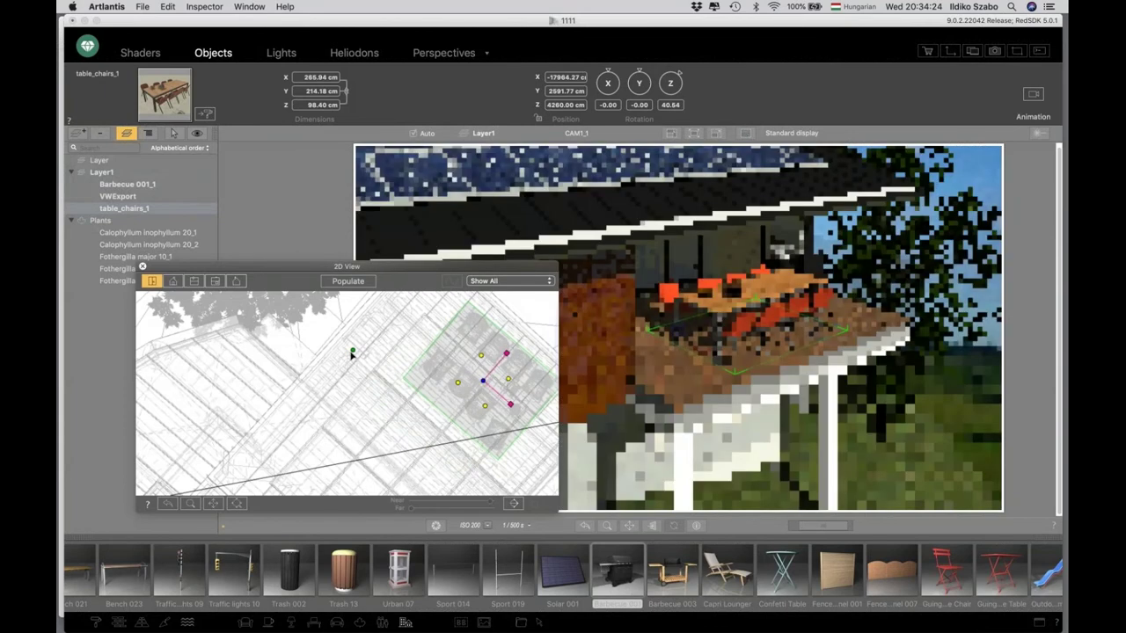
pyautogui.moveTo(358, 352); pyautogui.dragTo(382, 330)
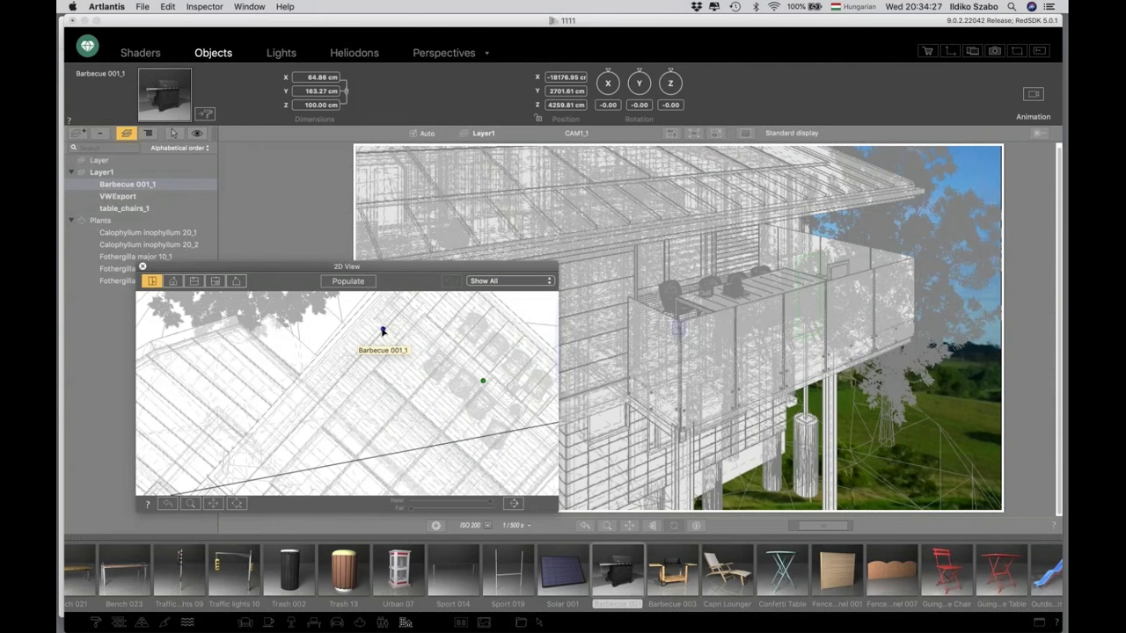
pyautogui.moveTo(383, 332); pyautogui.dragTo(379, 334)
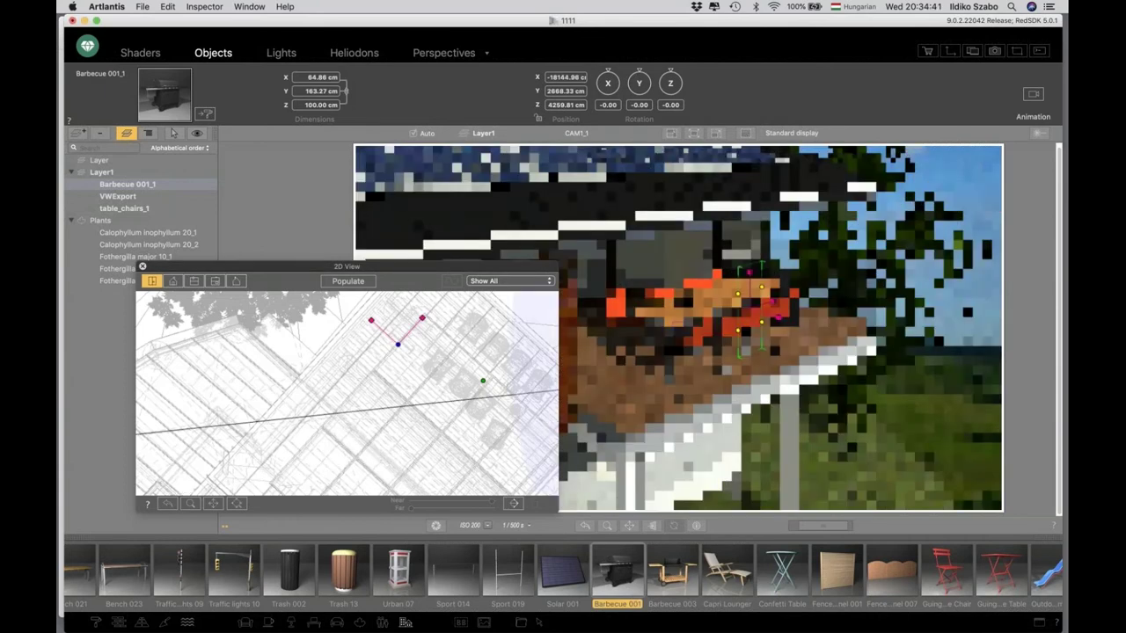
# - Rotate the barbecue to 38.44° and place it beside the terrace table at about X -18165, Y 2735 cm, closing the plan view
pyautogui.click(719, 322)
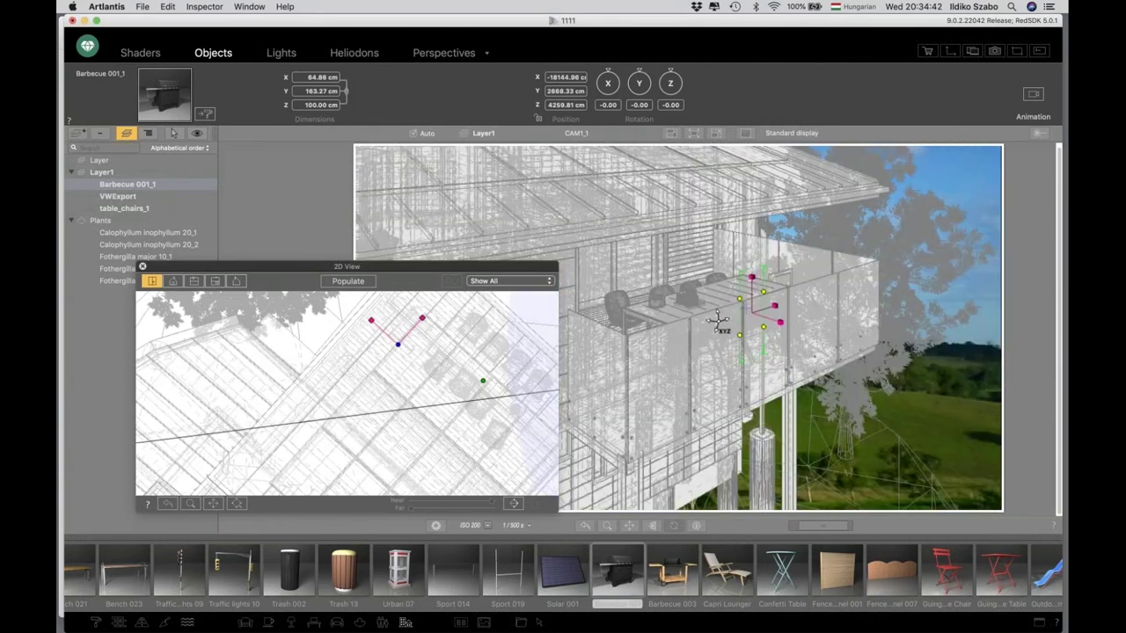
pyautogui.moveTo(720, 322); pyautogui.dragTo(682, 347)
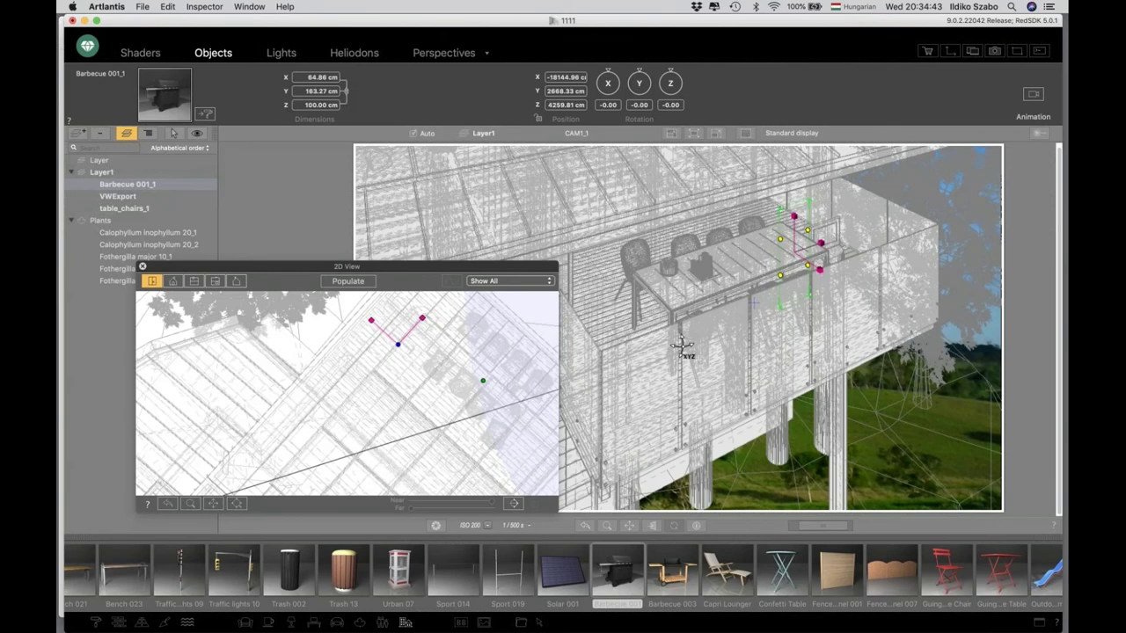
pyautogui.moveTo(422, 317); pyautogui.dragTo(407, 358)
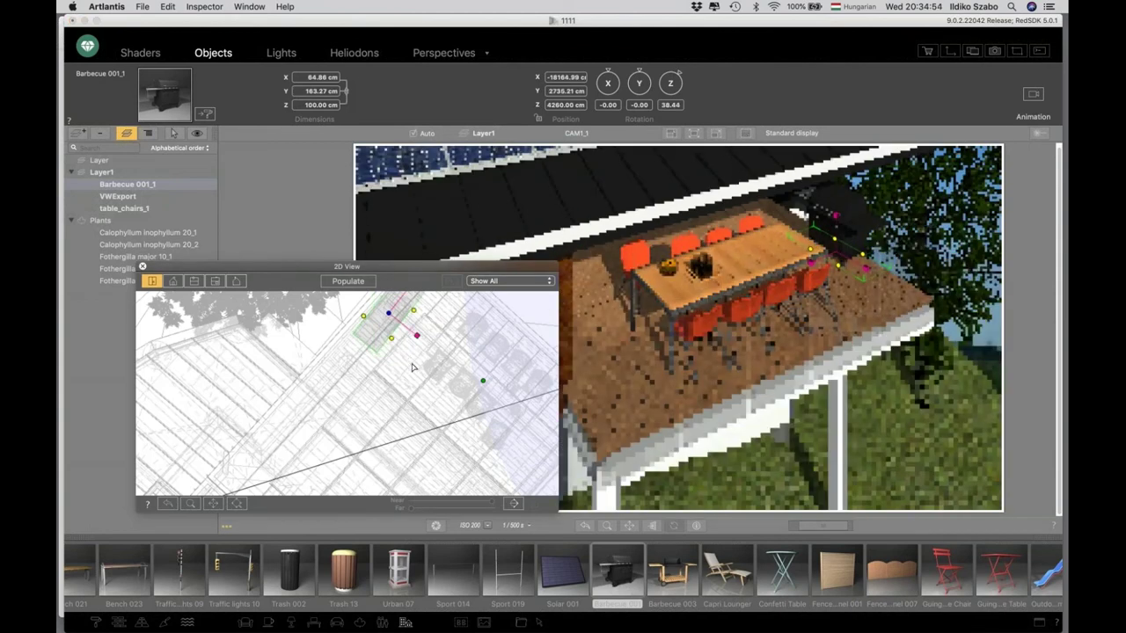
pyautogui.scroll(3, 400, 374)
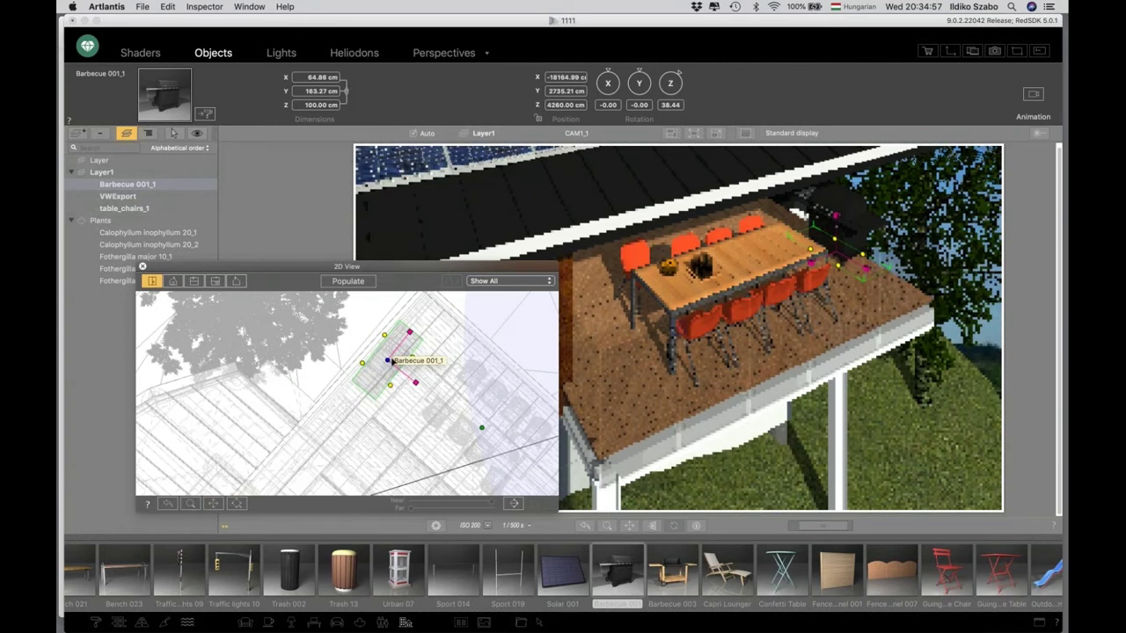
pyautogui.moveTo(393, 360); pyautogui.dragTo(397, 356)
pyautogui.click(143, 266)
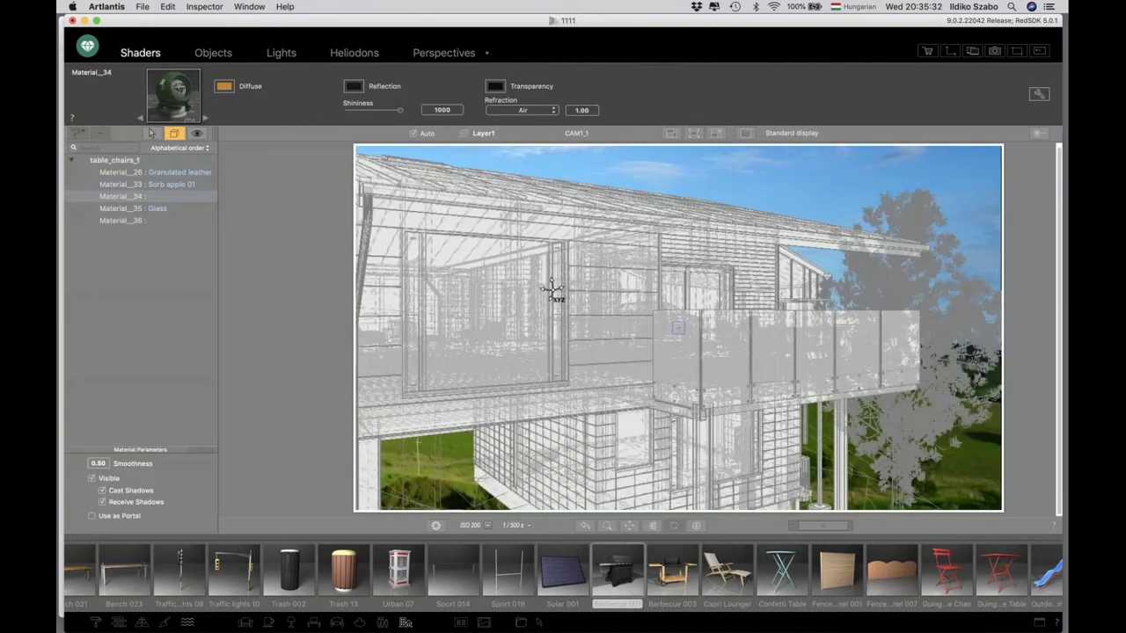
# - Reframe CAM1_1 on the large window and furnished terrace, and hide the Plants layer in that perspective
pyautogui.moveTo(553, 290); pyautogui.dragTo(582, 307)
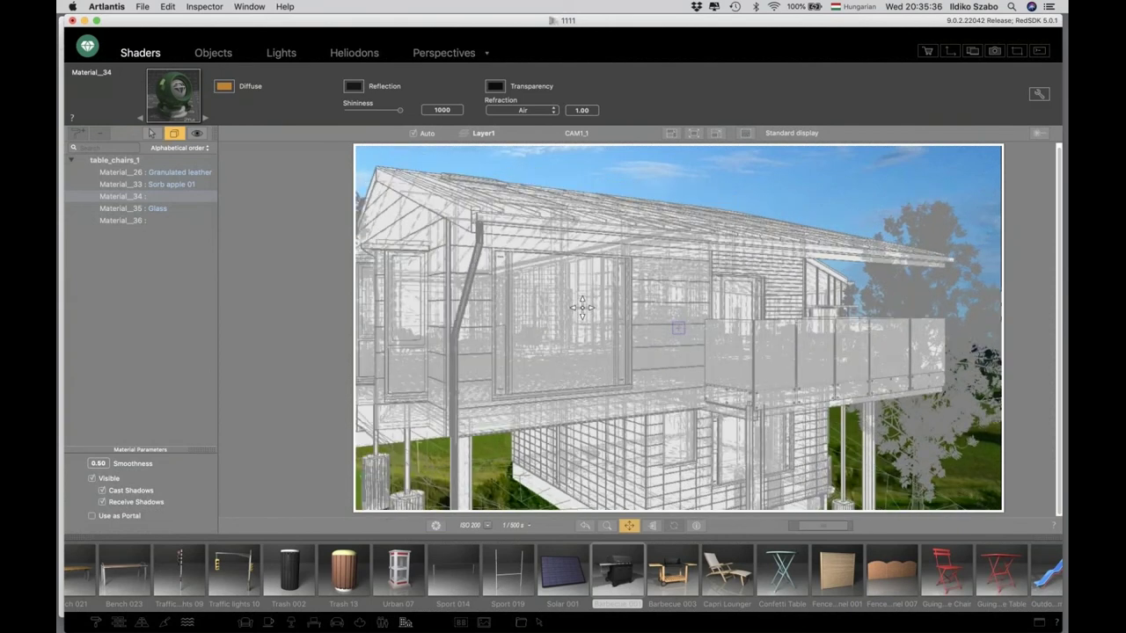
pyautogui.moveTo(581, 306); pyautogui.dragTo(605, 316)
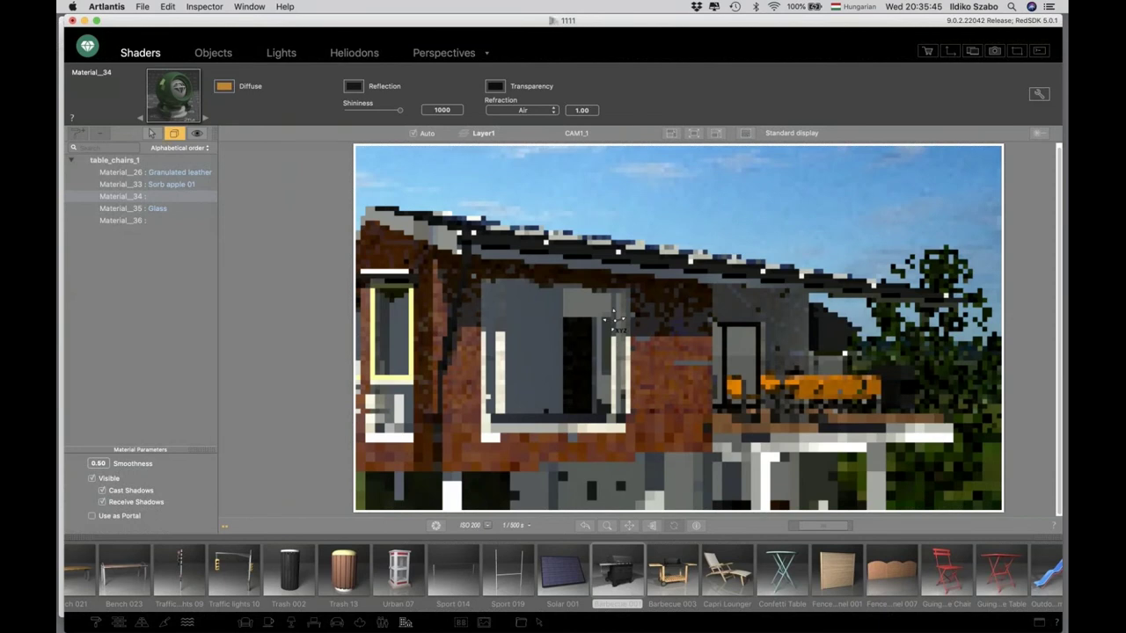
pyautogui.click(444, 53)
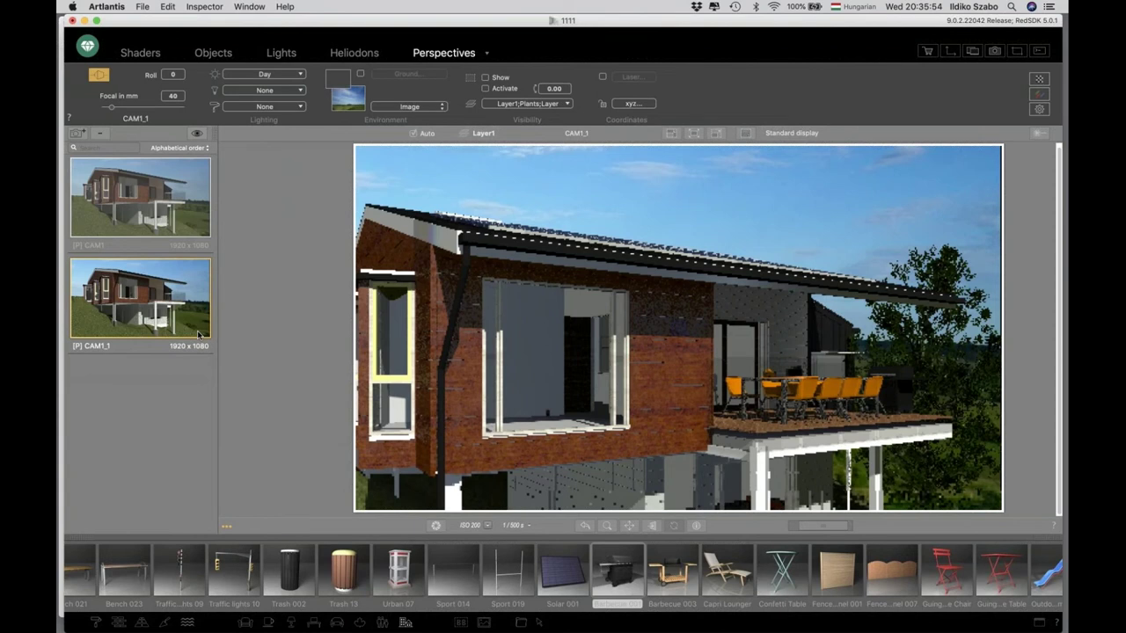
pyautogui.click(526, 104)
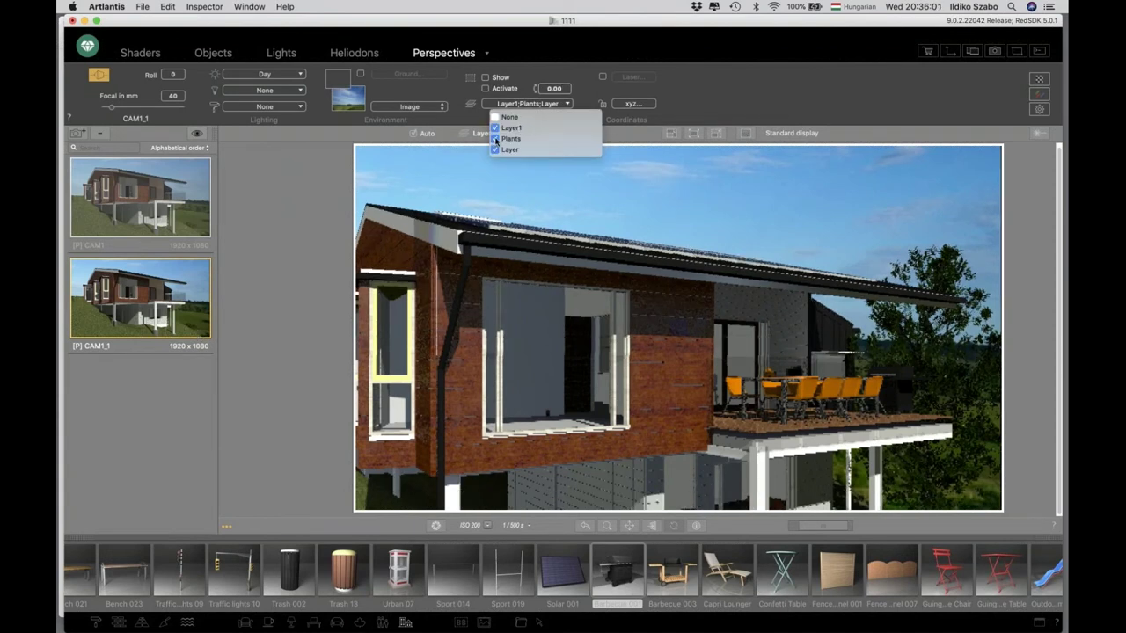
pyautogui.click(496, 139)
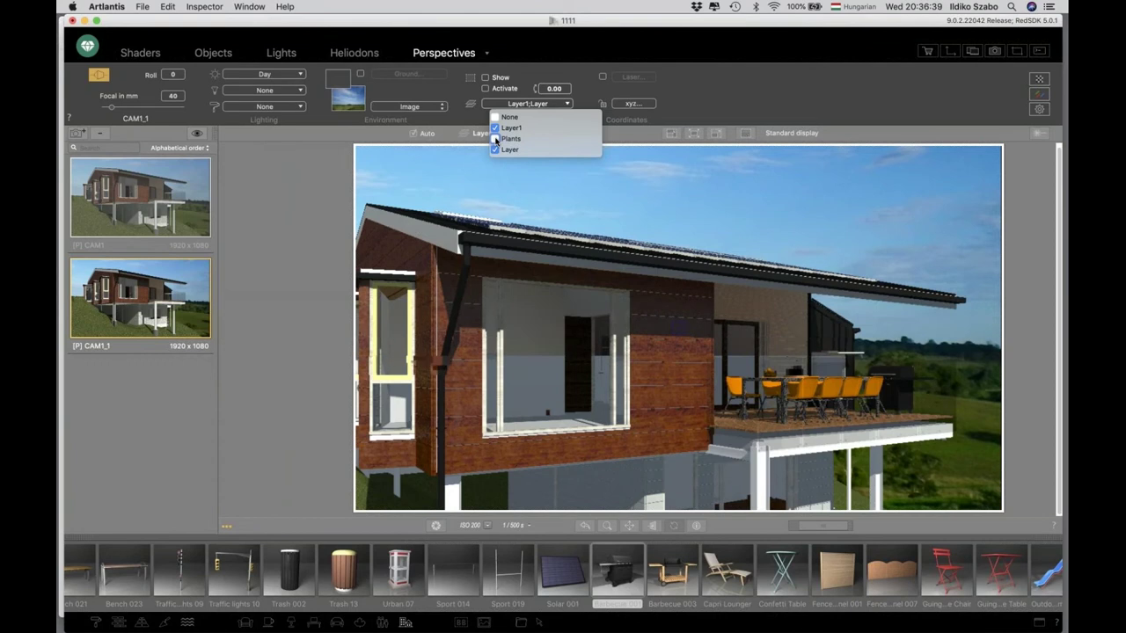
pyautogui.click(303, 406)
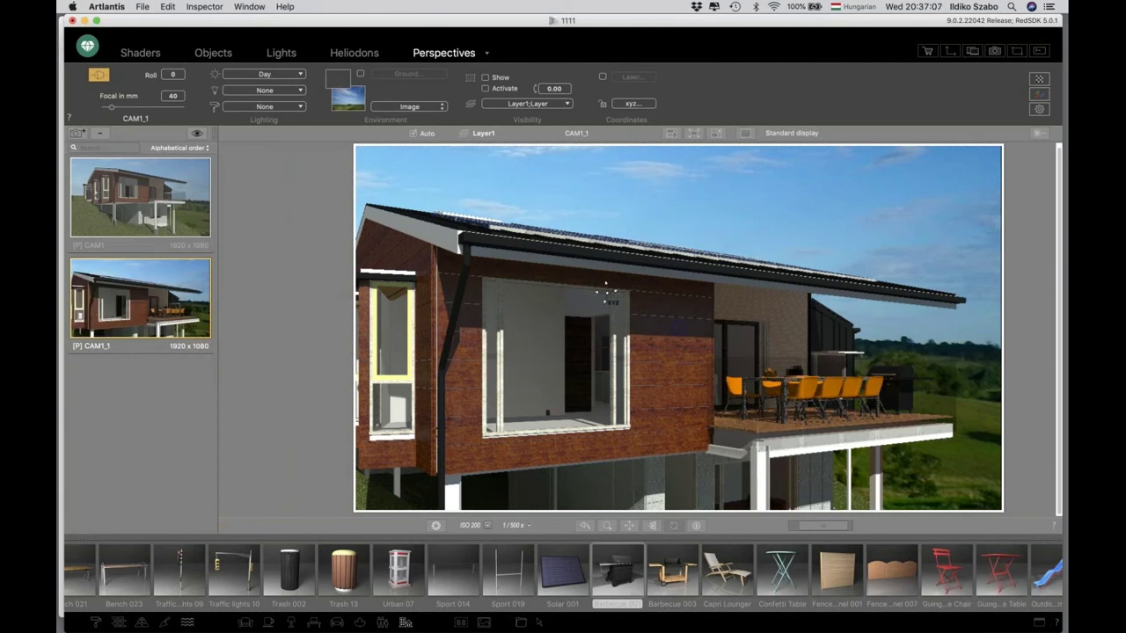
# - Remove the background image from CAM1_1, adjust the framing slightly, and set the perspective's sun lighting to None
pyautogui.click(353, 98)
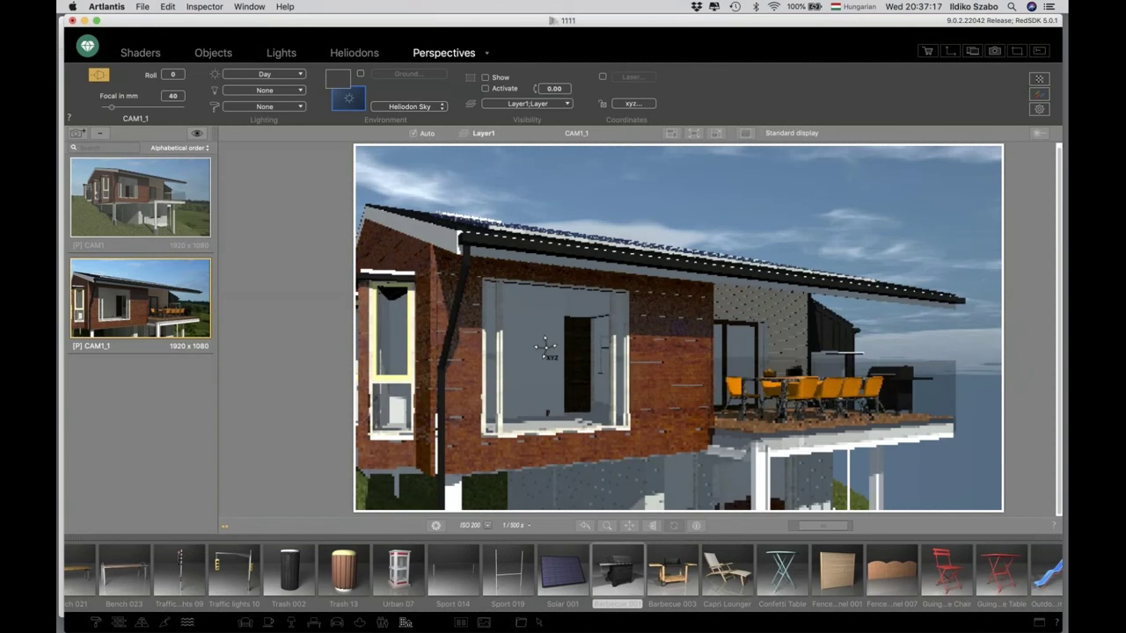
pyautogui.press('space')
pyautogui.moveTo(547, 348); pyautogui.dragTo(554, 344)
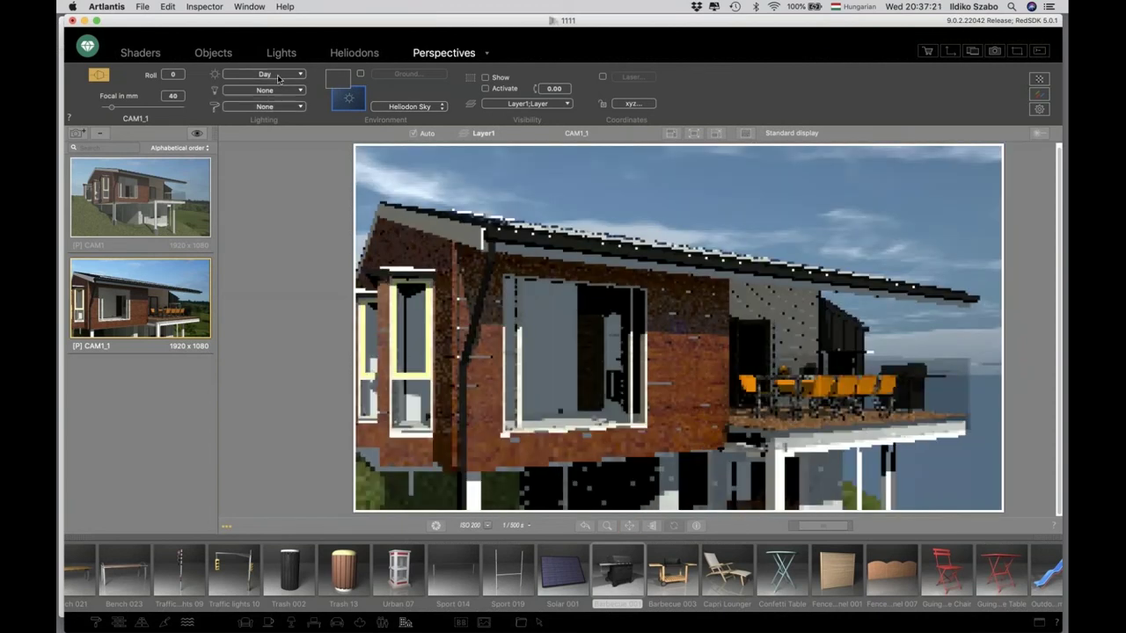
pyautogui.click(278, 79)
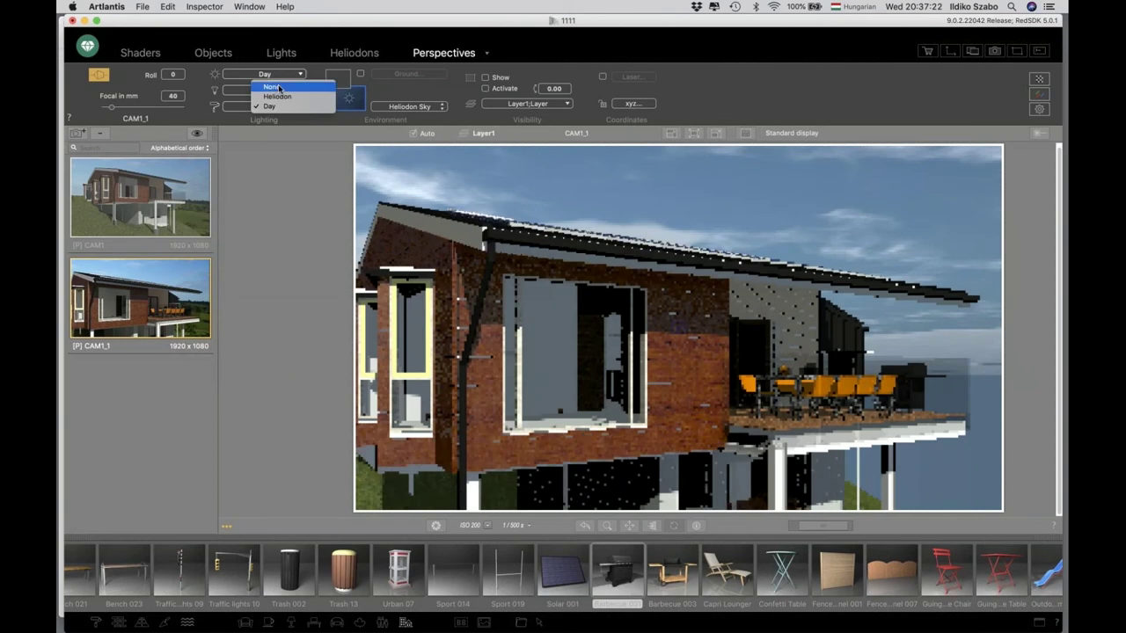
pyautogui.click(280, 88)
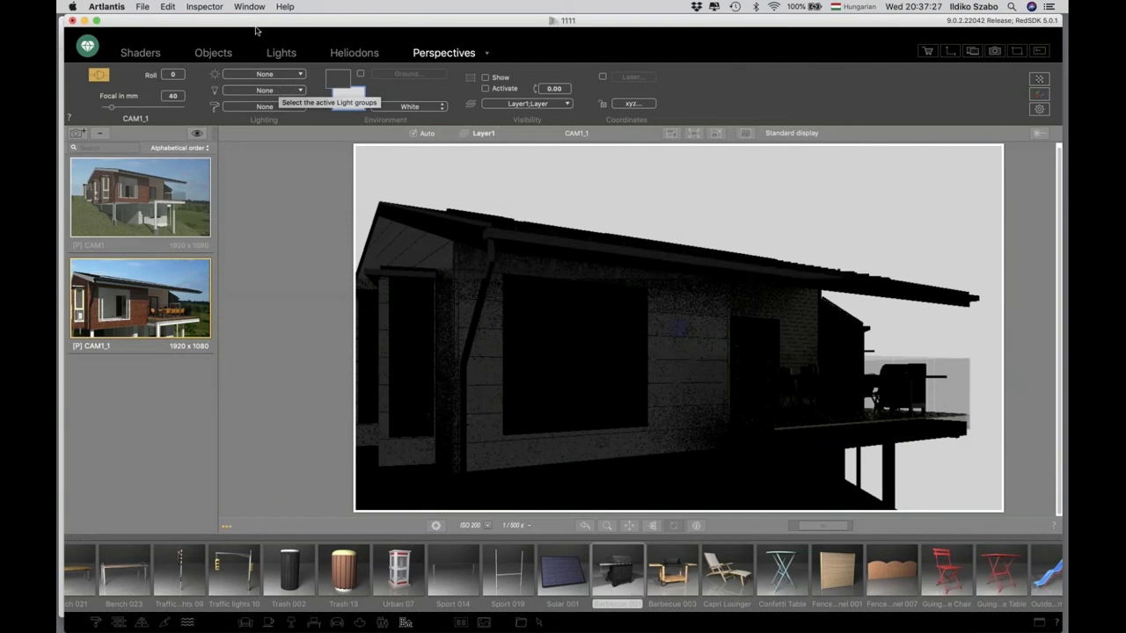
# - Load sunset_fairway_8k.hdr as the HDR background image and enable its lighting
pyautogui.click(340, 92)
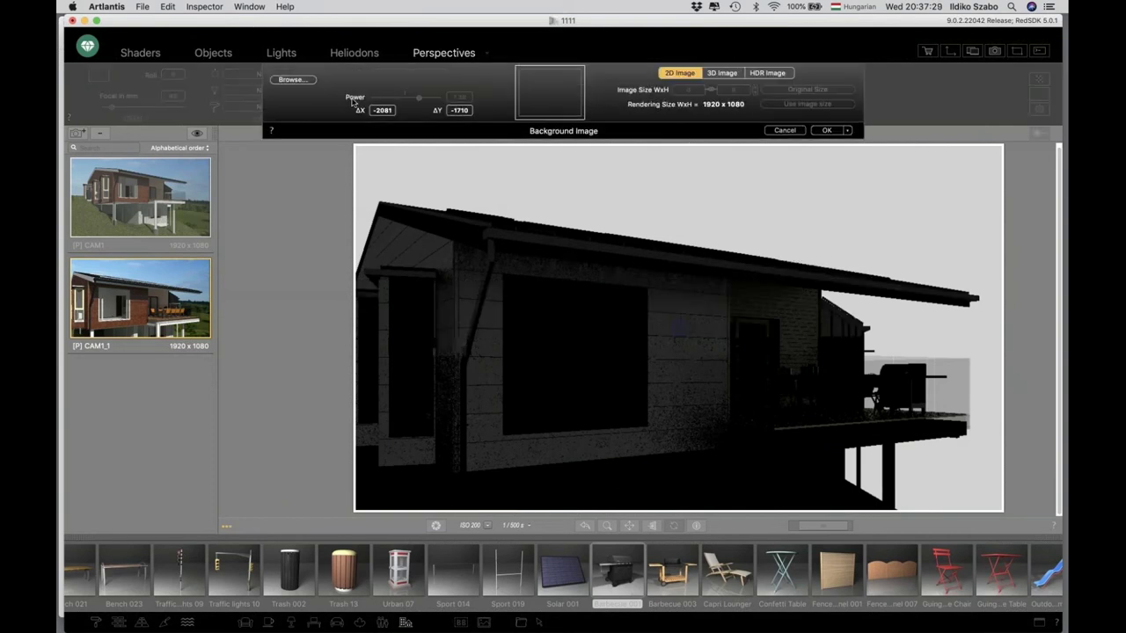
pyautogui.click(550, 99)
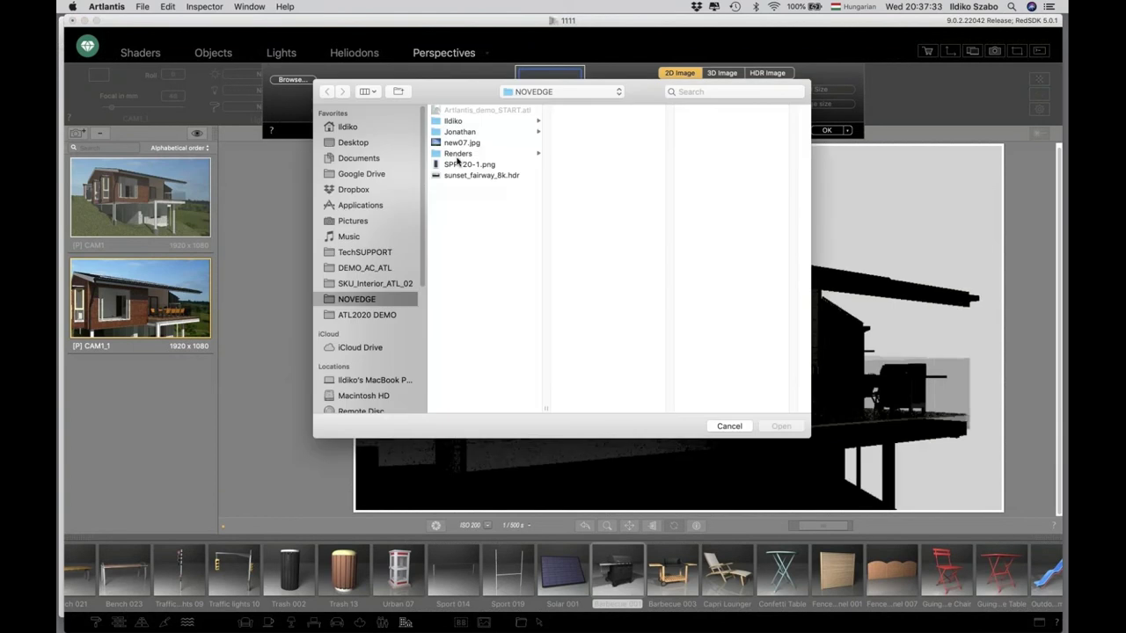
pyautogui.click(457, 176)
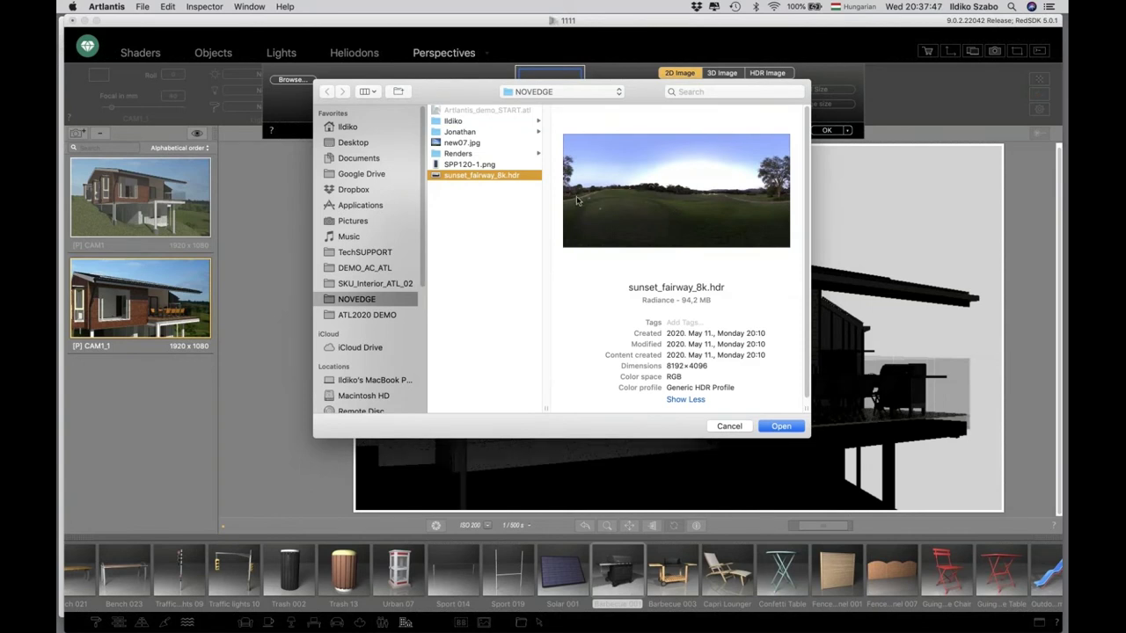
pyautogui.click(780, 425)
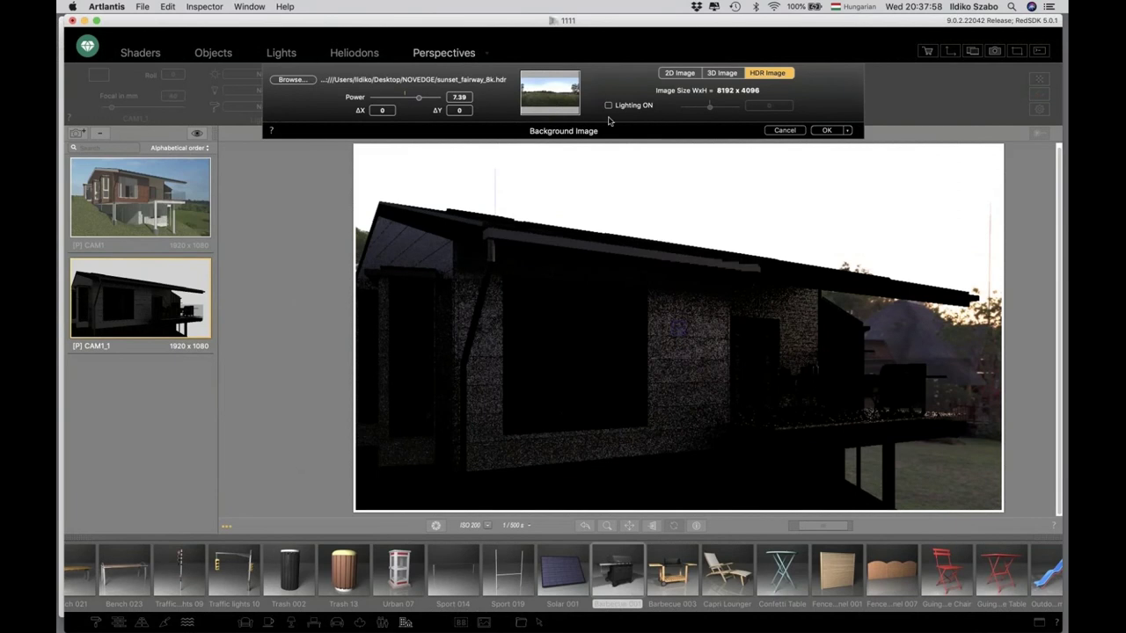
pyautogui.click(608, 105)
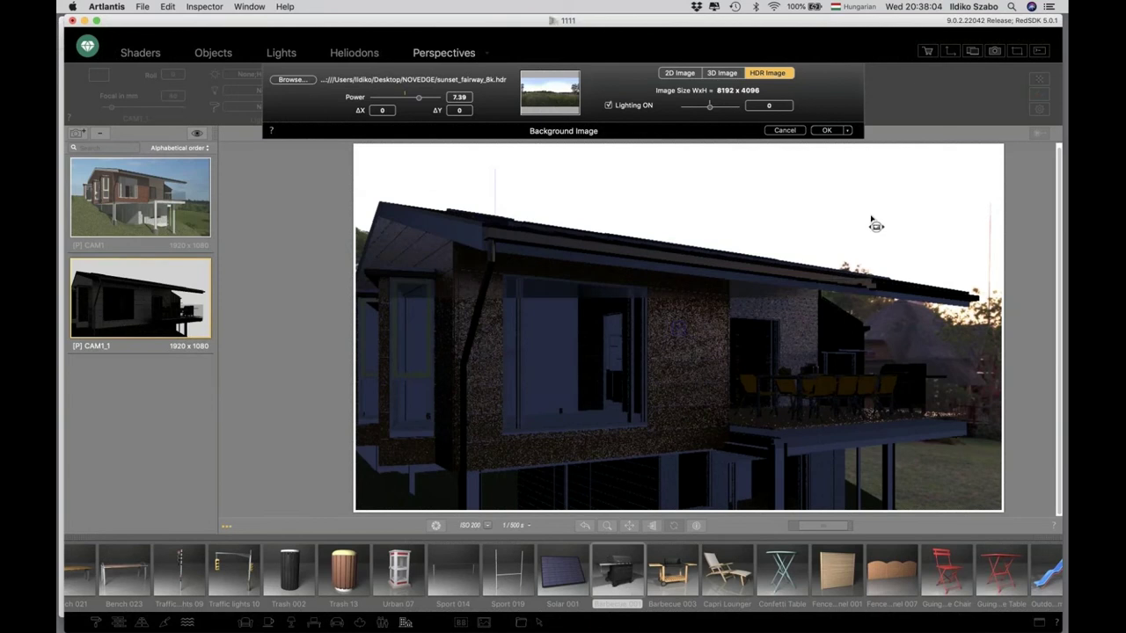
# - Shift the HDR background to about ΔX 3069, ΔY 131 so its trees stand behind the terrace, and apply it
pyautogui.moveTo(749, 211); pyautogui.dragTo(940, 214)
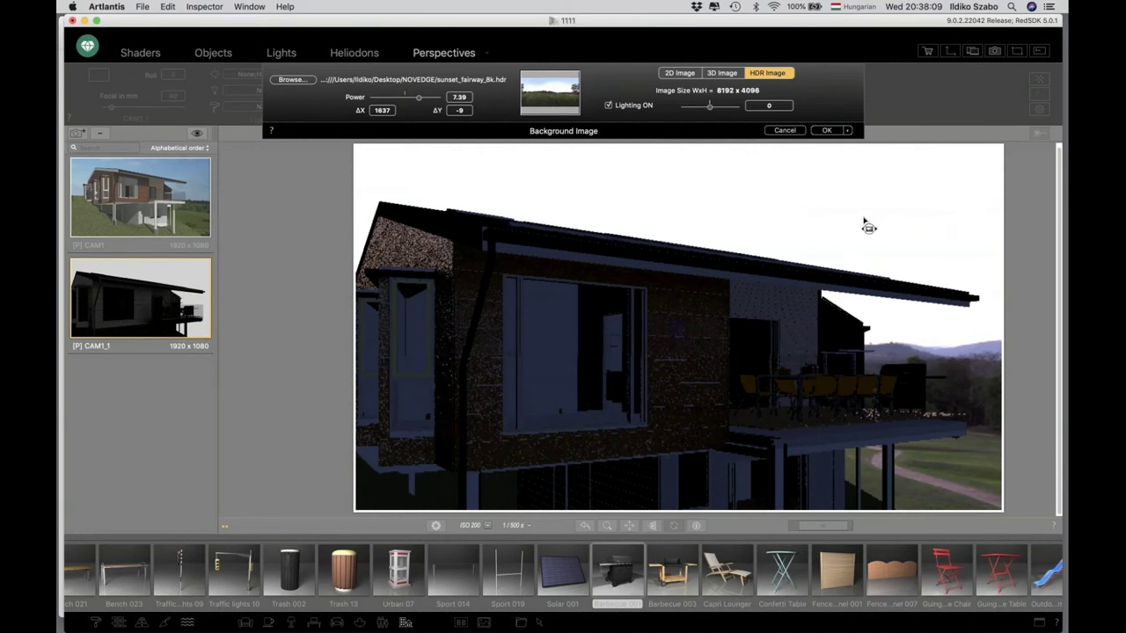
pyautogui.moveTo(864, 220); pyautogui.dragTo(446, 193)
pyautogui.moveTo(947, 208); pyautogui.dragTo(736, 244)
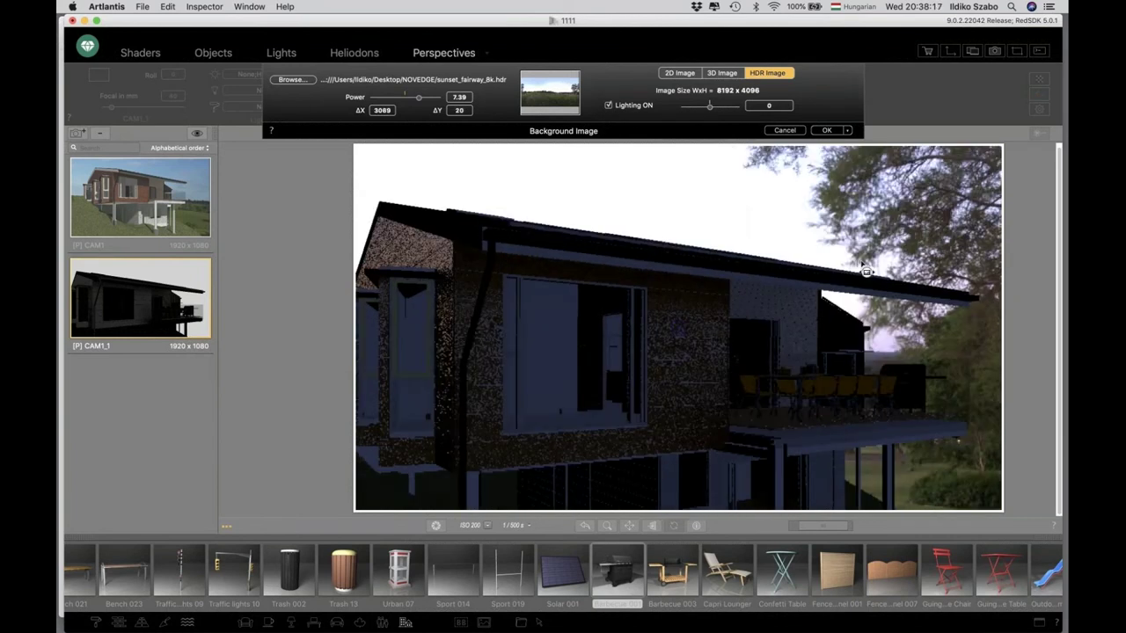
pyautogui.moveTo(867, 272); pyautogui.dragTo(883, 262)
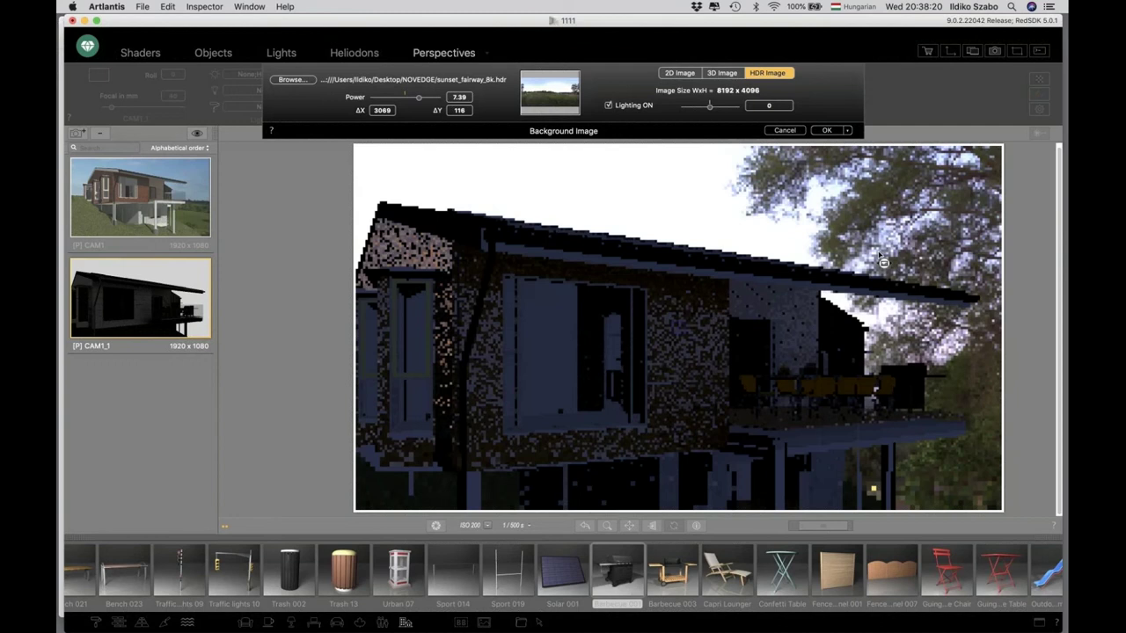
pyautogui.moveTo(883, 261); pyautogui.dragTo(883, 261)
pyautogui.press('Return')
# - Reframe the house slightly, review the rendering parameters, and set the shutter speed to 1/48 s
pyautogui.moveTo(700, 341); pyautogui.dragTo(554, 329)
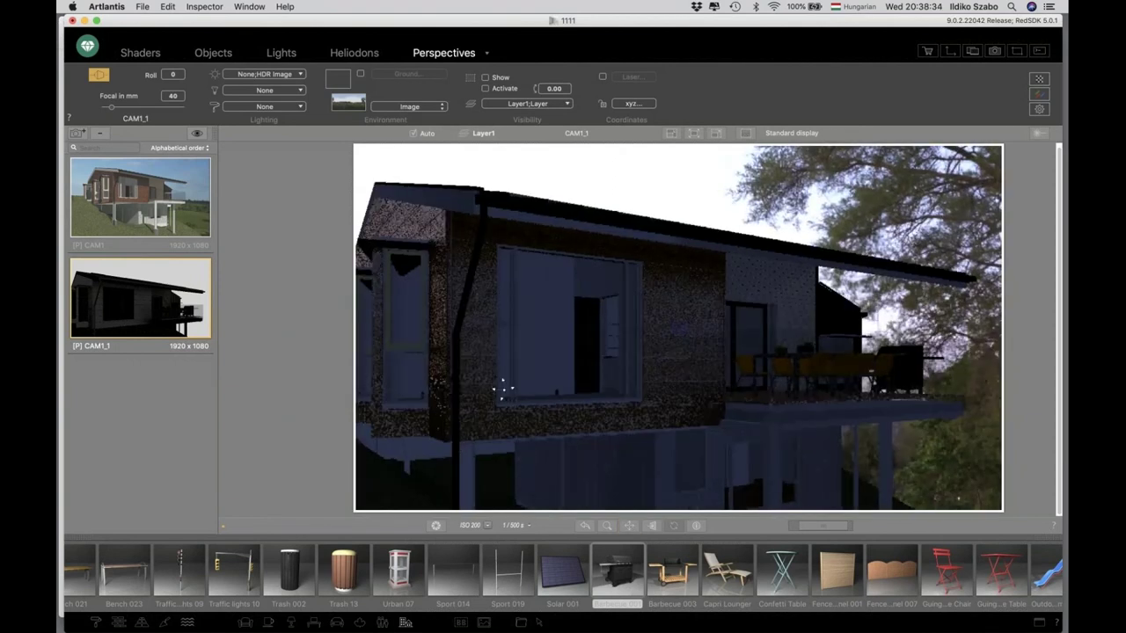
pyautogui.click(1039, 109)
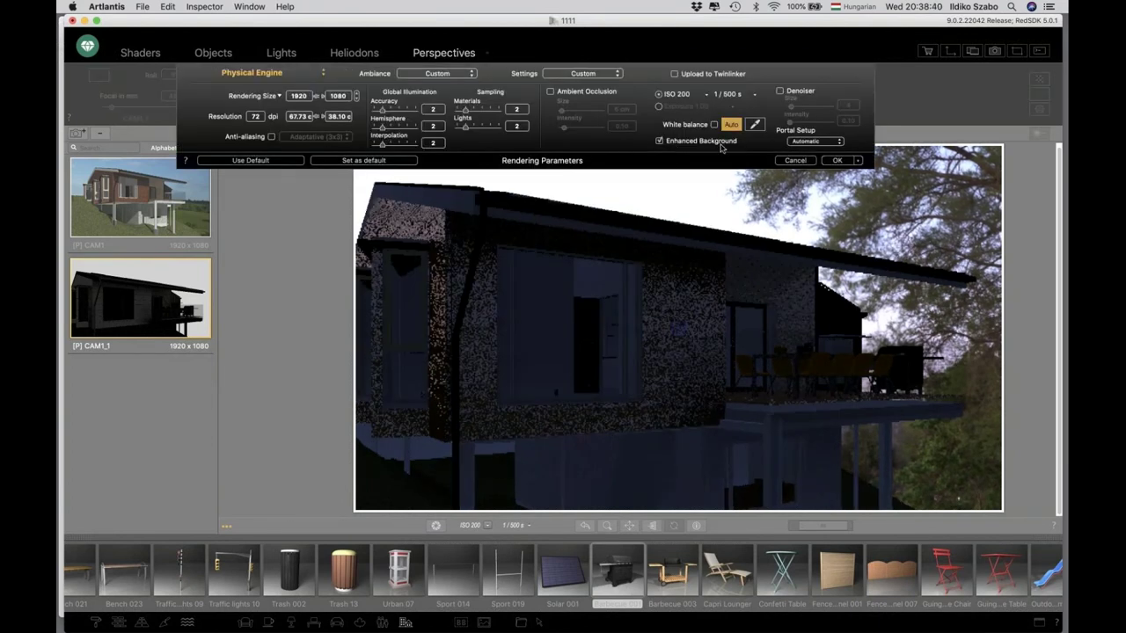
pyautogui.click(836, 160)
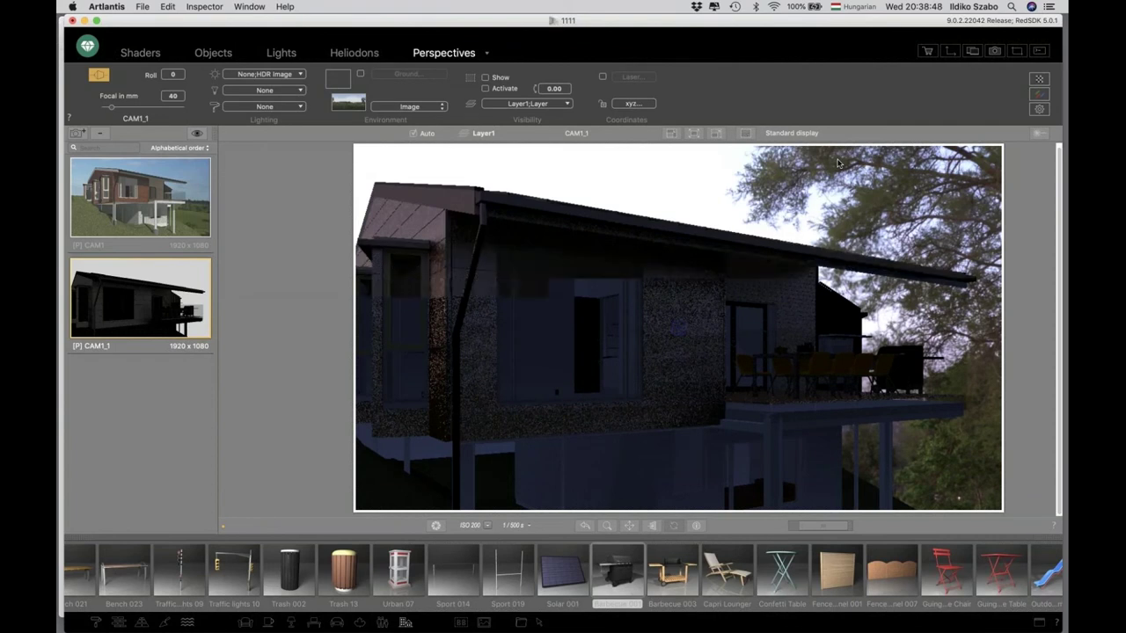
pyautogui.click(527, 522)
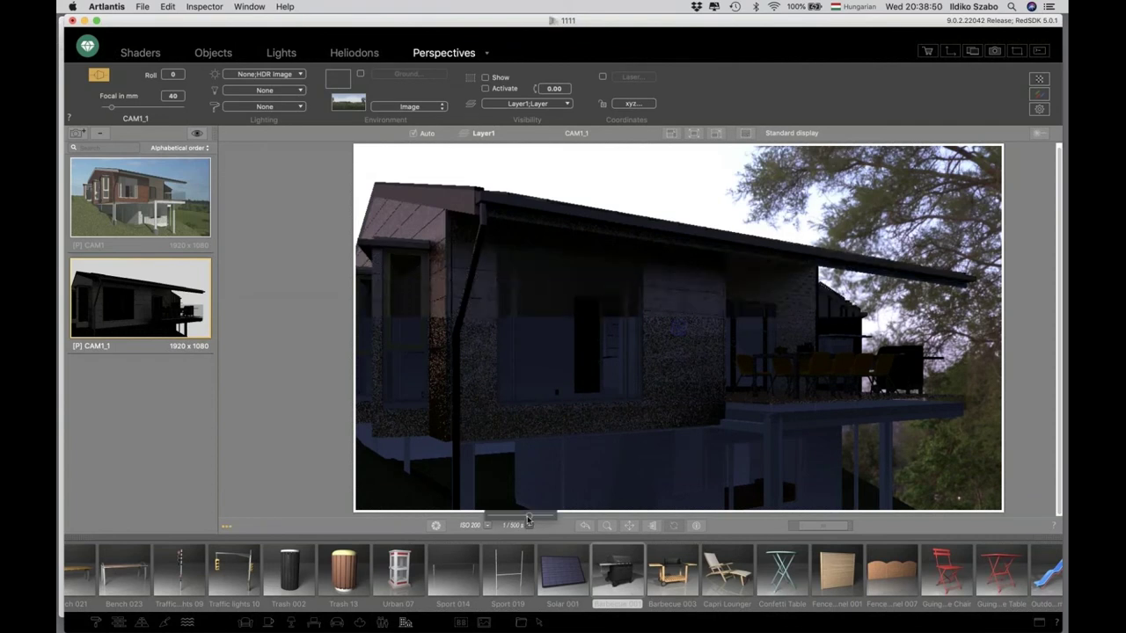
pyautogui.moveTo(527, 520); pyautogui.dragTo(514, 517)
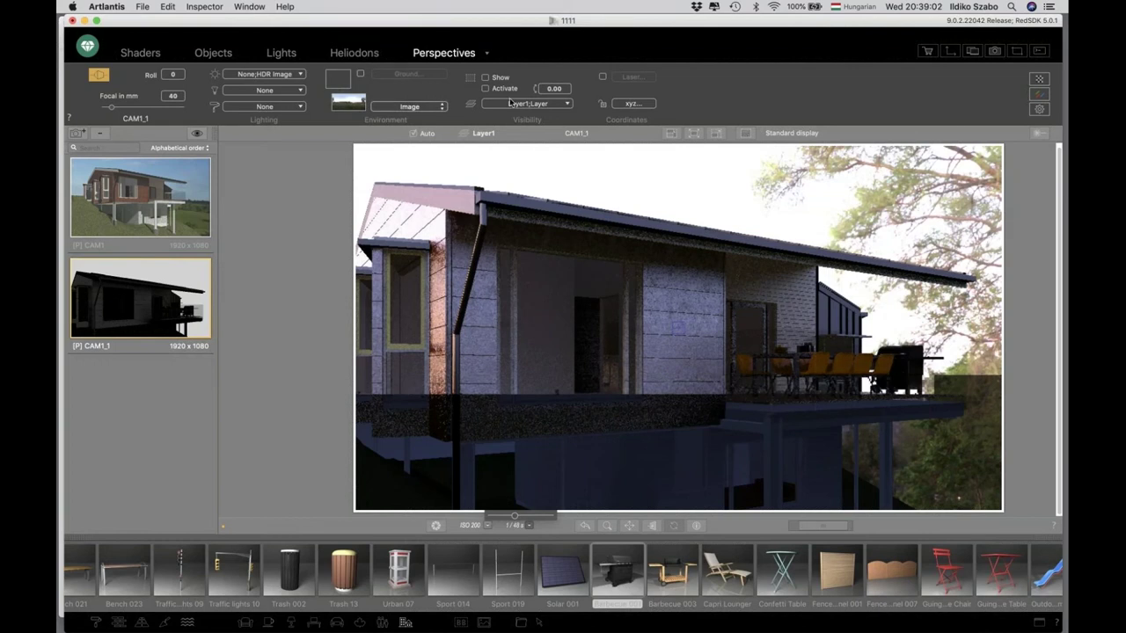
# - Set the HDR background's power to 0.76 and the exposure's ISO to 300
pyautogui.click(356, 106)
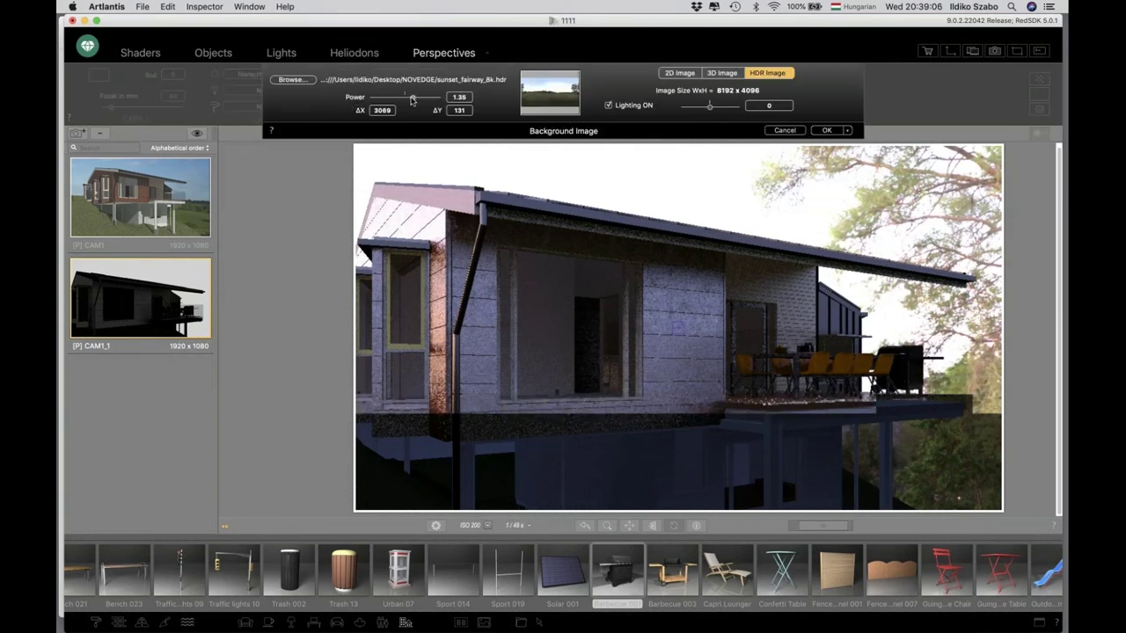
pyautogui.moveTo(419, 101); pyautogui.dragTo(411, 101)
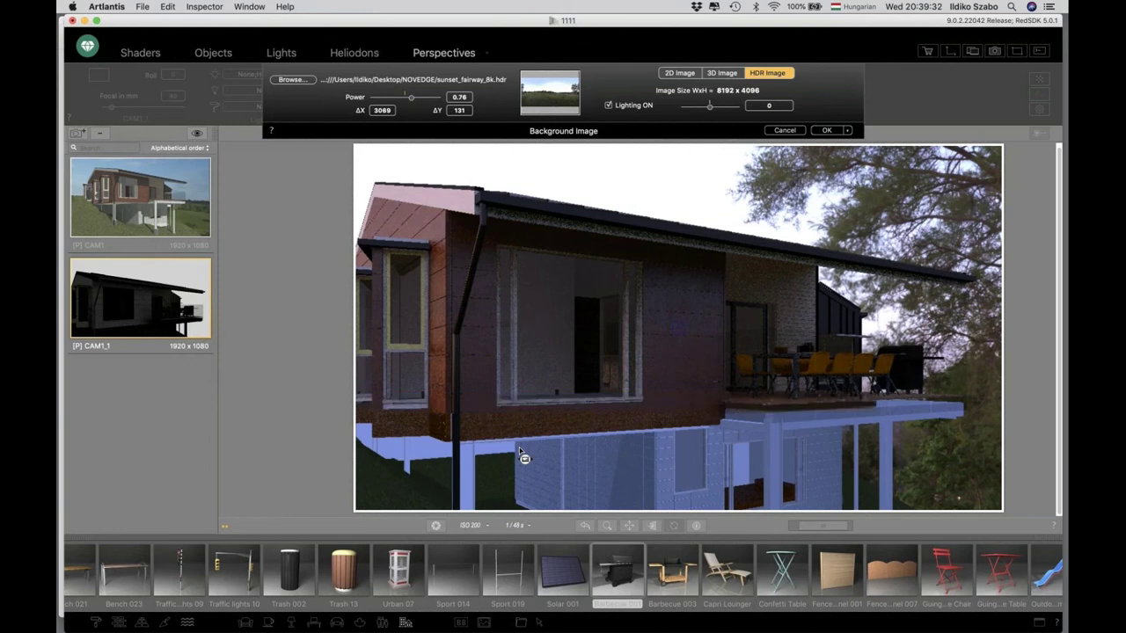
pyautogui.click(826, 130)
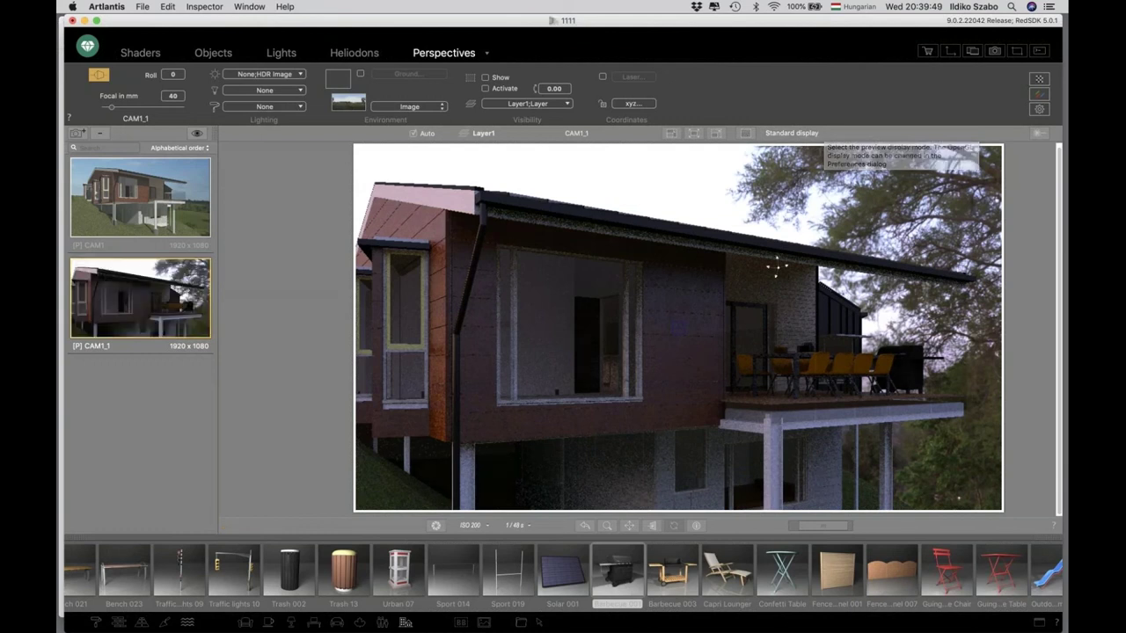
pyautogui.click(470, 525)
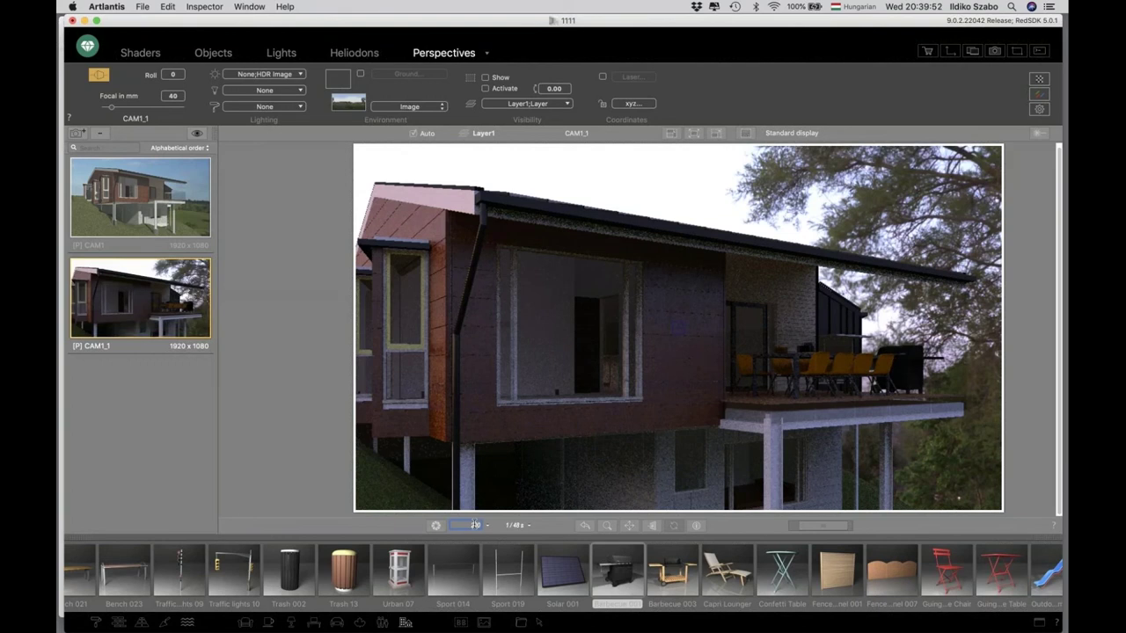
pyautogui.click(310, 389)
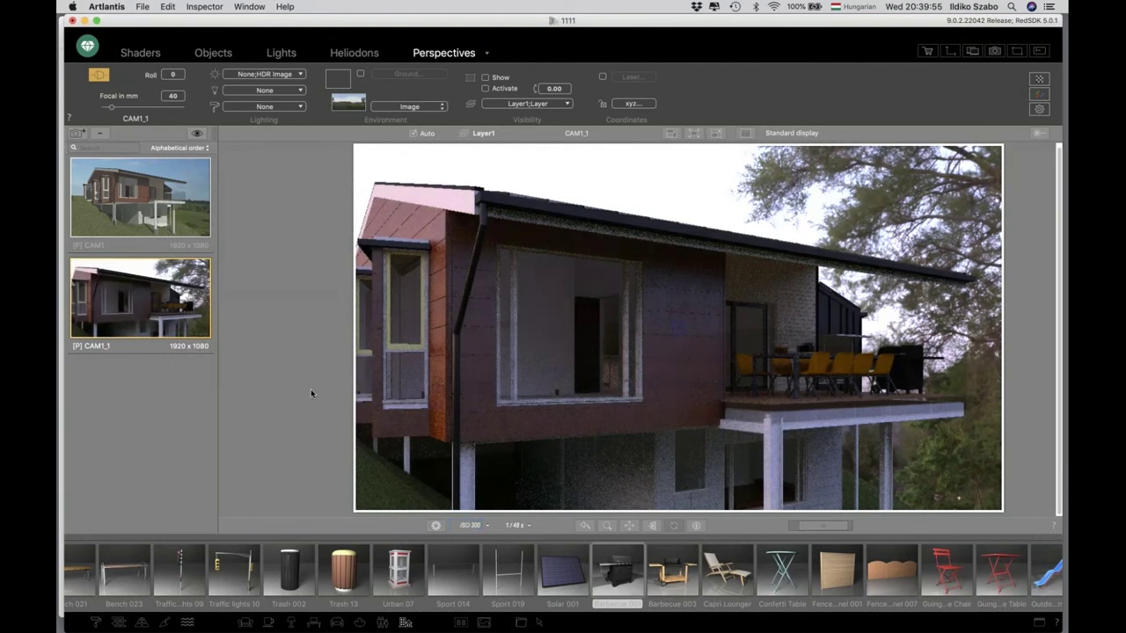
# - Give the WD-Glass shader a medium grey reflection, set its shininess to 1000 and its refraction to Glass
pyautogui.click(148, 56)
pyautogui.click(580, 334)
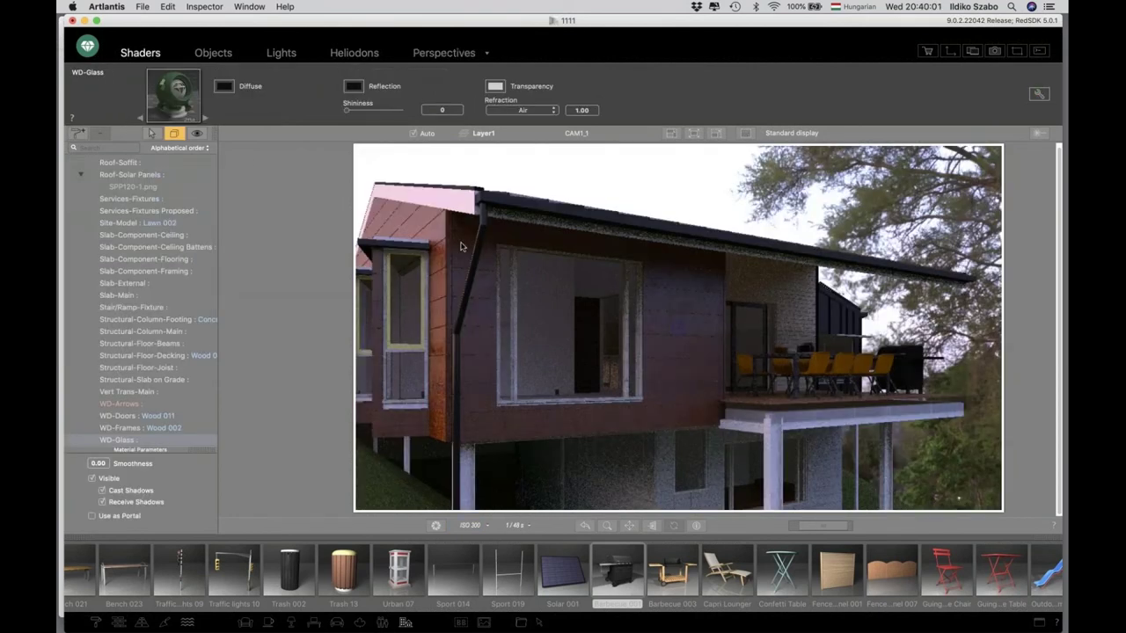
pyautogui.click(358, 88)
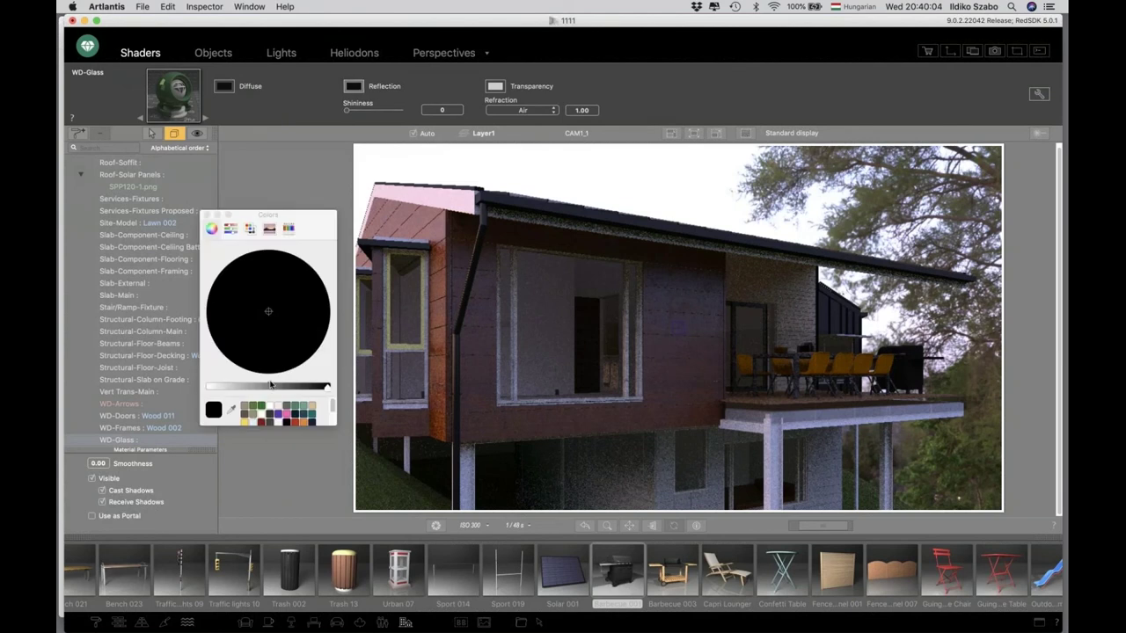
pyautogui.click(268, 388)
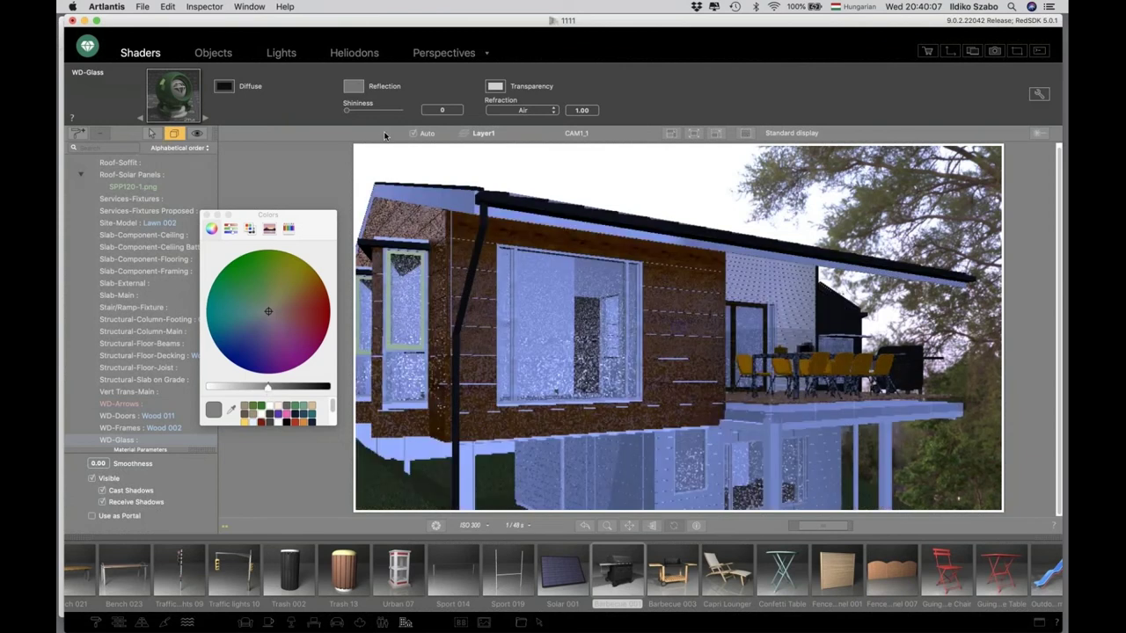
pyautogui.moveTo(345, 110); pyautogui.dragTo(401, 110)
pyautogui.click(523, 110)
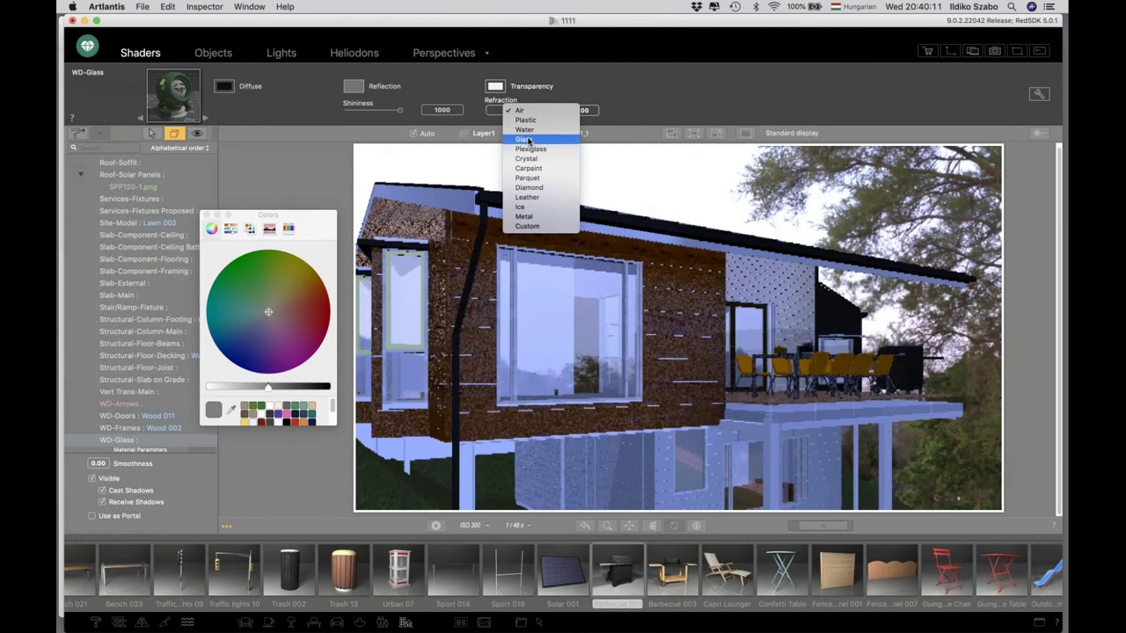
pyautogui.click(526, 139)
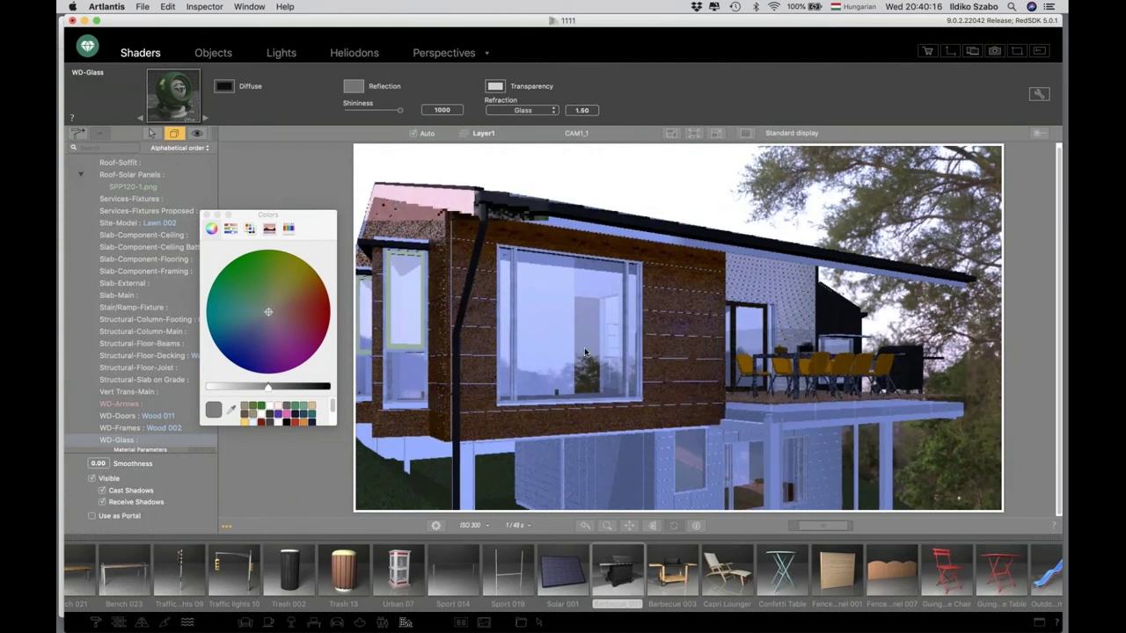
# - Return to the perspectives, close the colour picker and save the scene
pyautogui.click(441, 54)
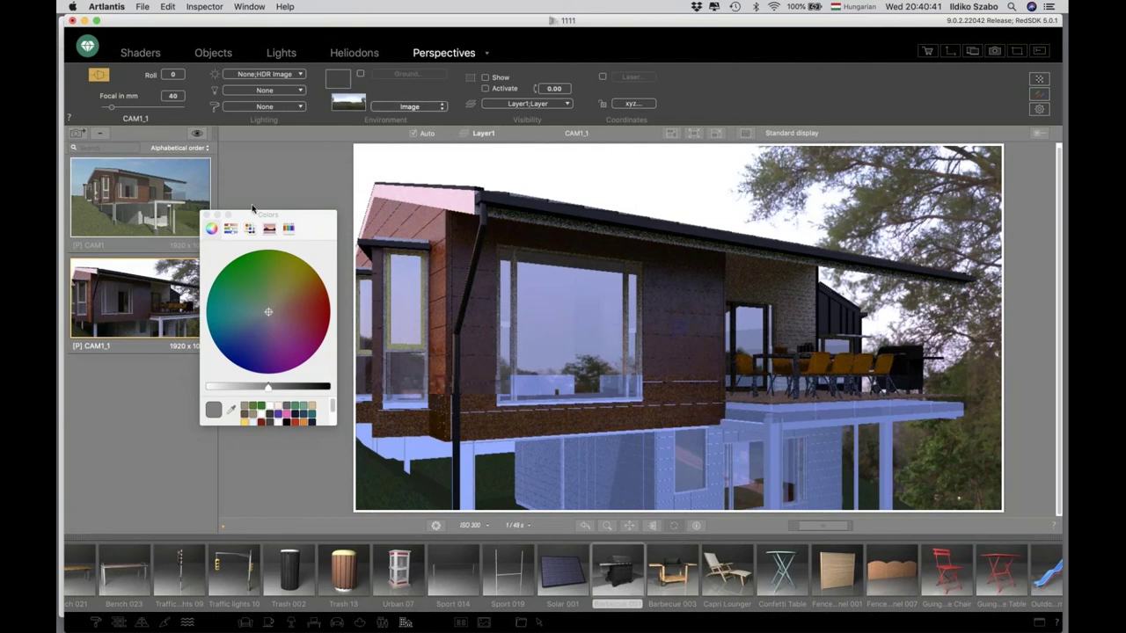
pyautogui.click(205, 215)
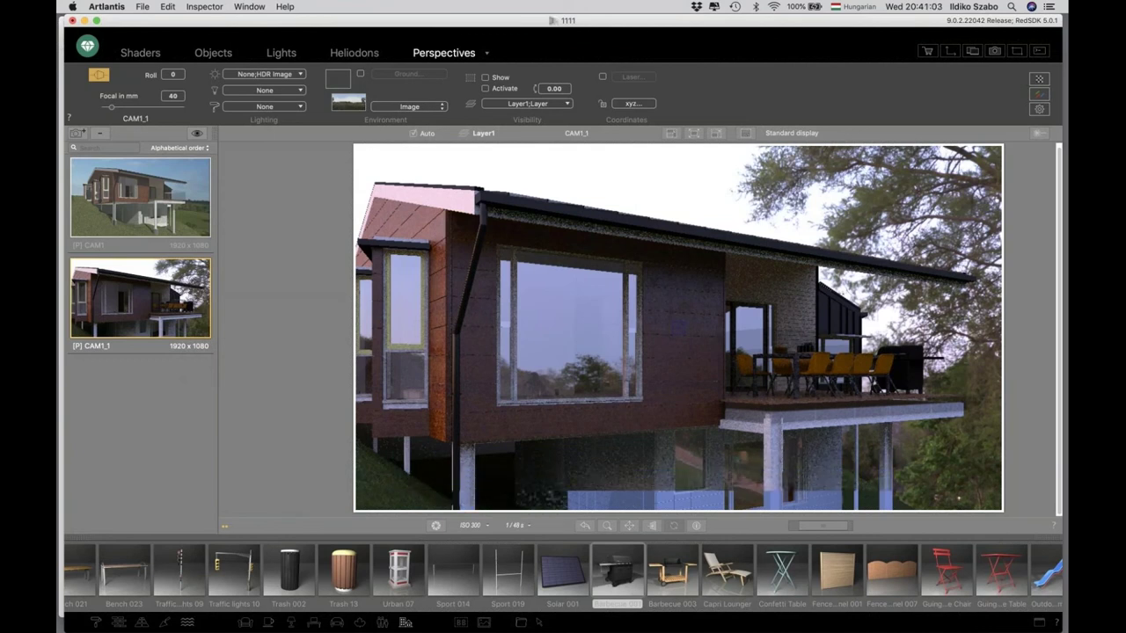
pyautogui.click(142, 6)
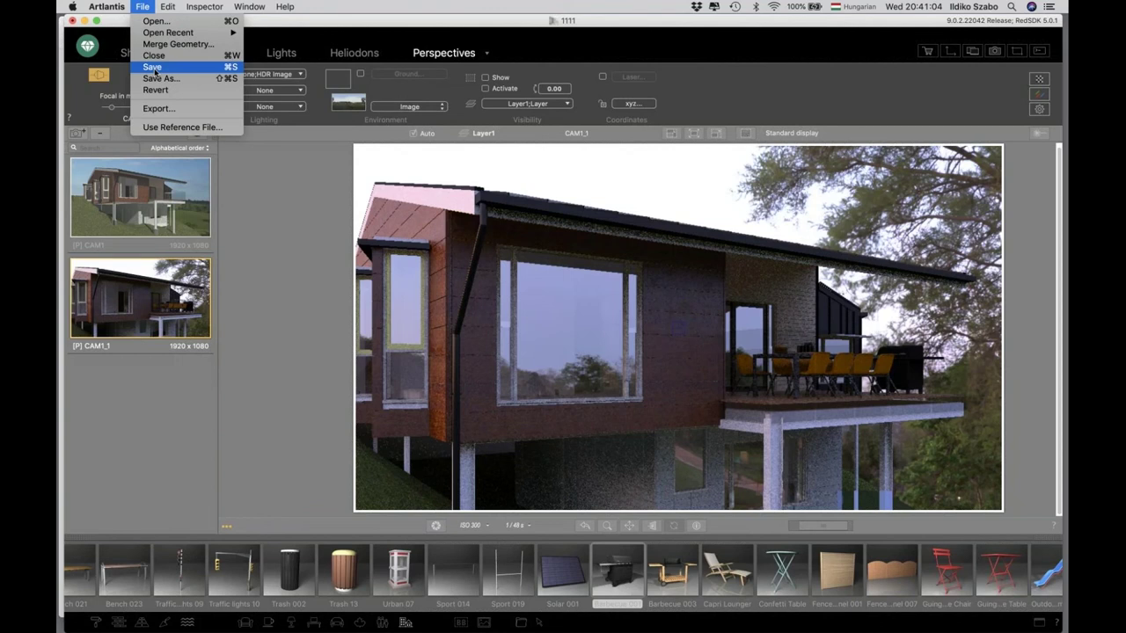
pyautogui.click(155, 70)
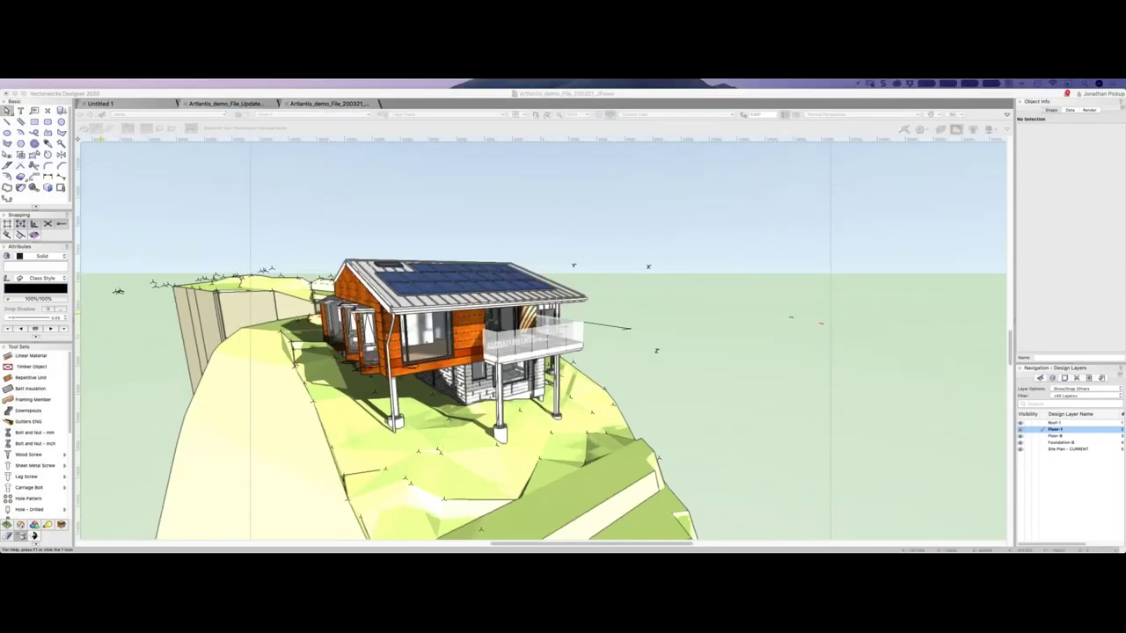
# - Switch to the Vectorworks model of the house and hide its Roof-1 and Floor-1 design layers
pyautogui.click(96, 186)
pyautogui.moveTo(857, 330); pyautogui.dragTo(816, 329)
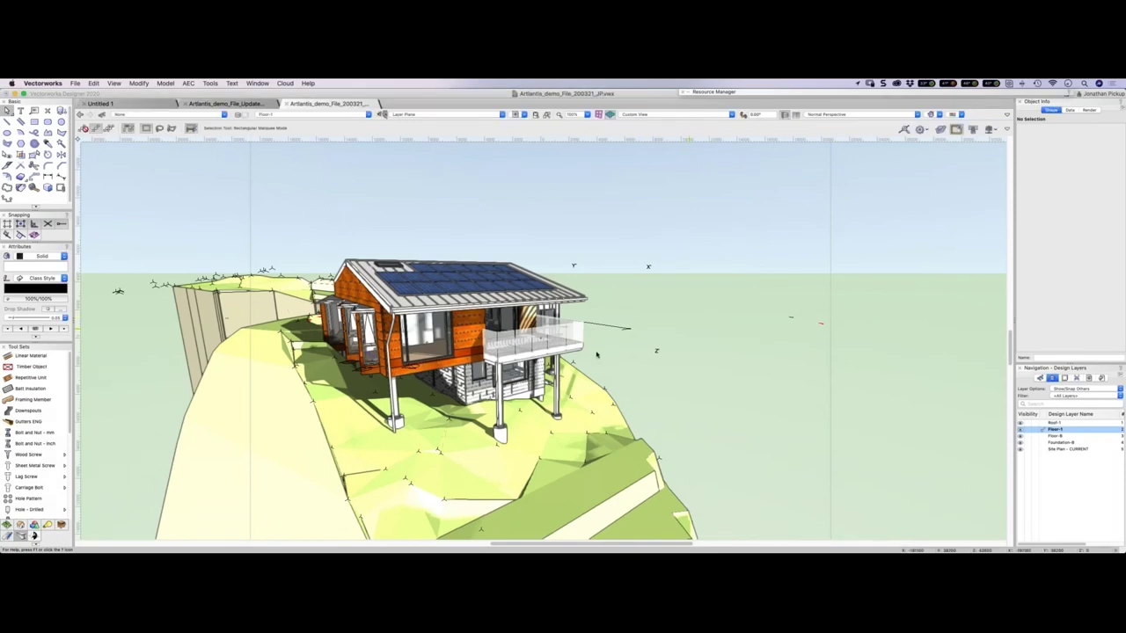
pyautogui.click(1026, 424)
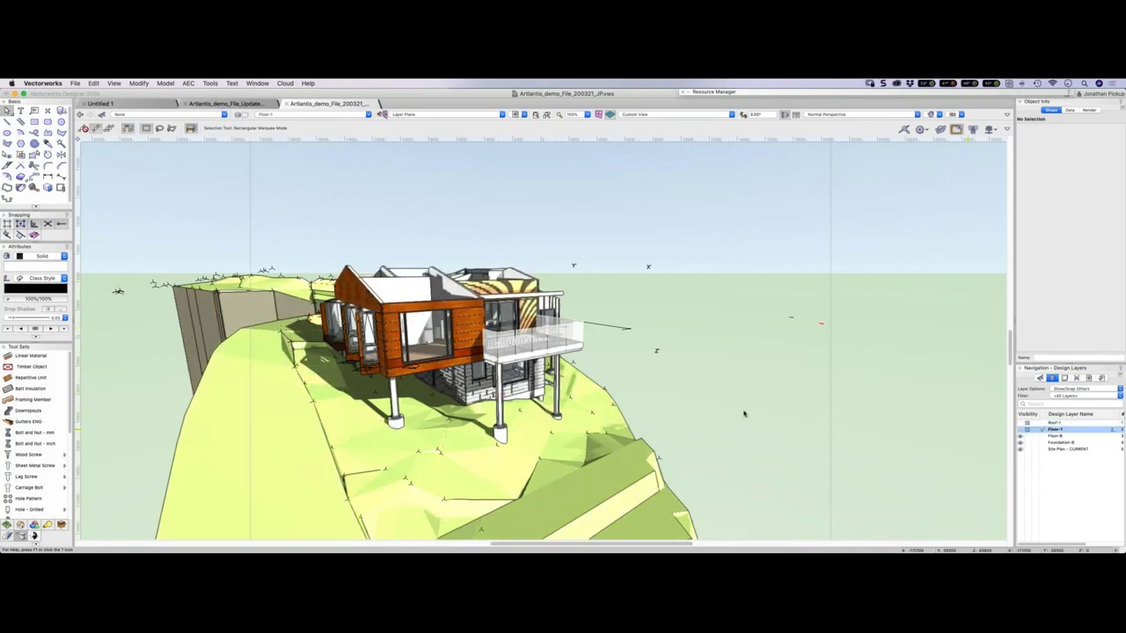
# - On layer Floor-B, with Foundation-B and Site Plan - CURRENT hidden, move the terrace column and its footing in plan to the crossing of the two beams
pyautogui.click(1025, 436)
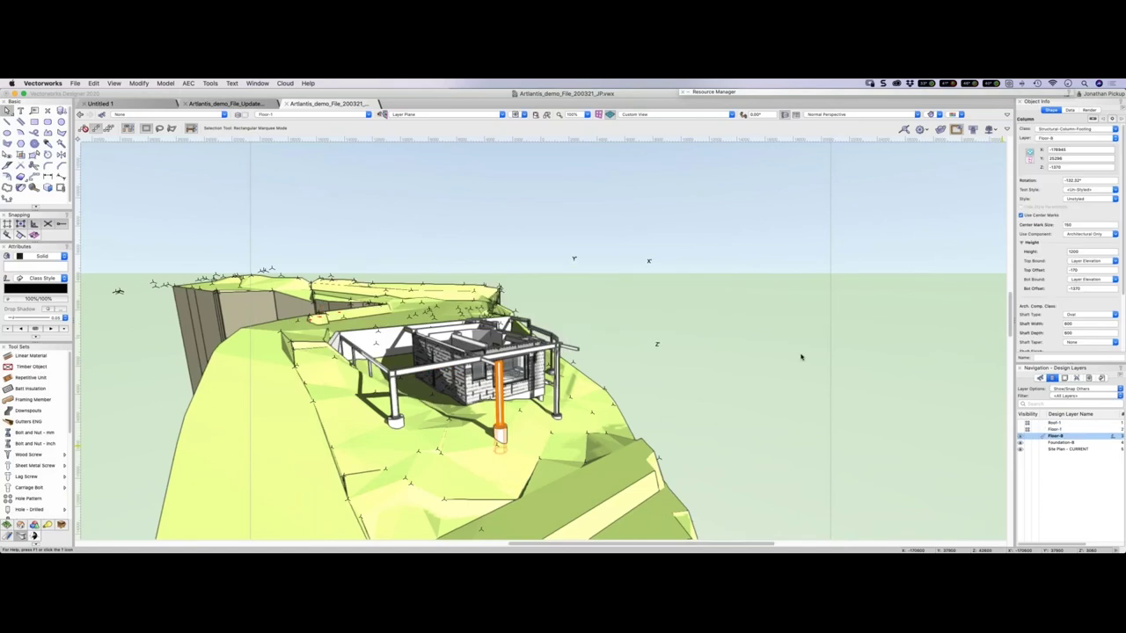
pyautogui.keyDown('shift'); pyautogui.click(498, 288); pyautogui.keyUp('shift')
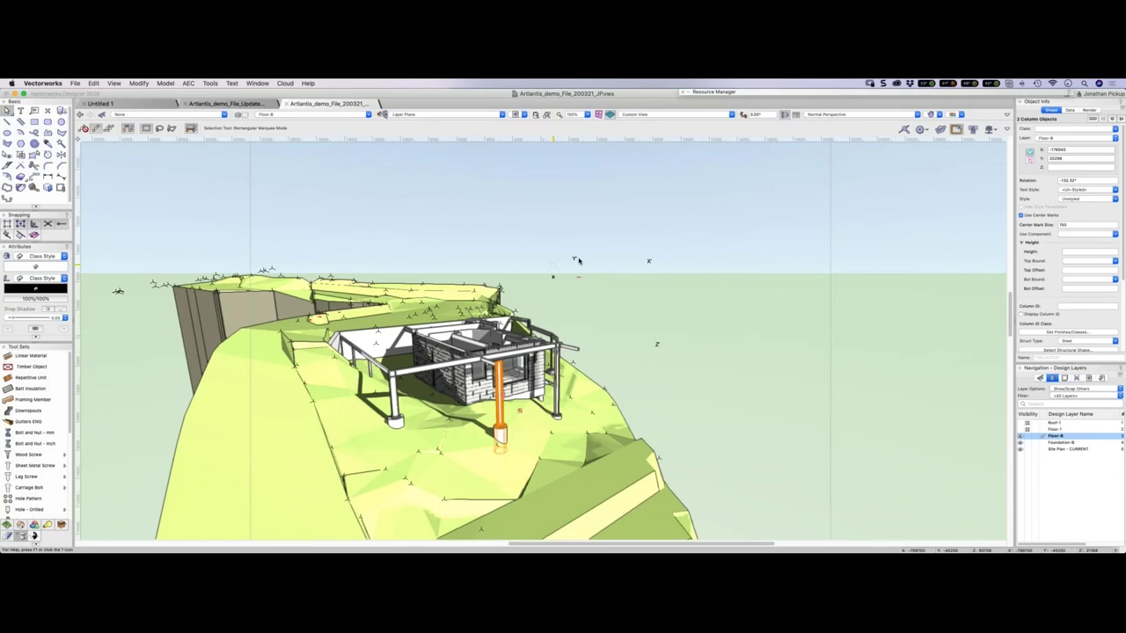
pyautogui.press('F5')
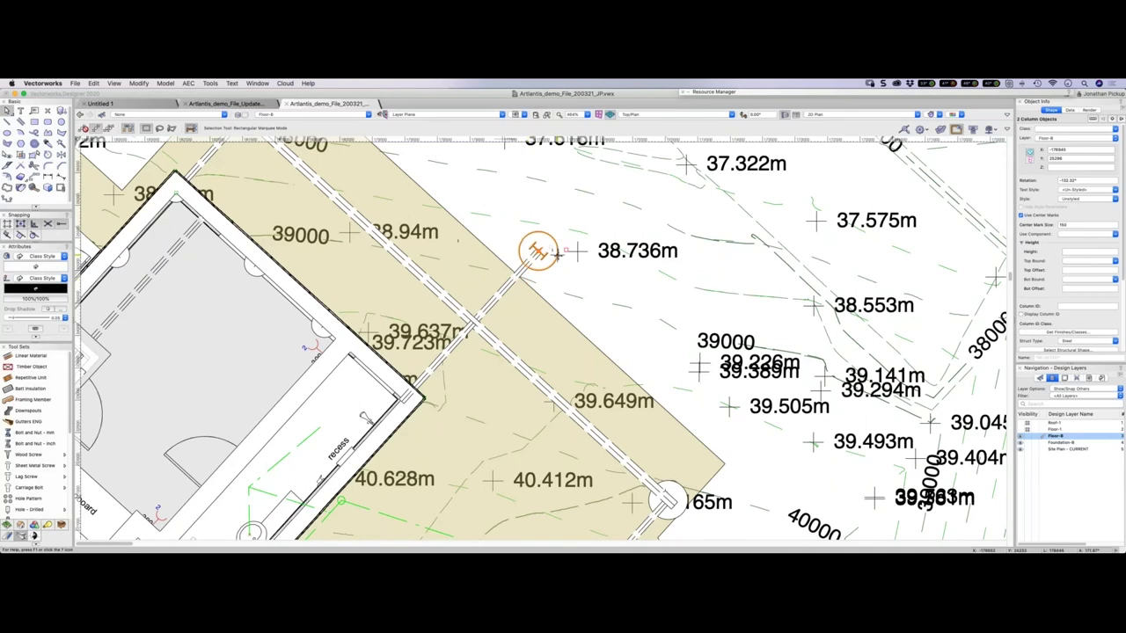
pyautogui.click(1027, 450)
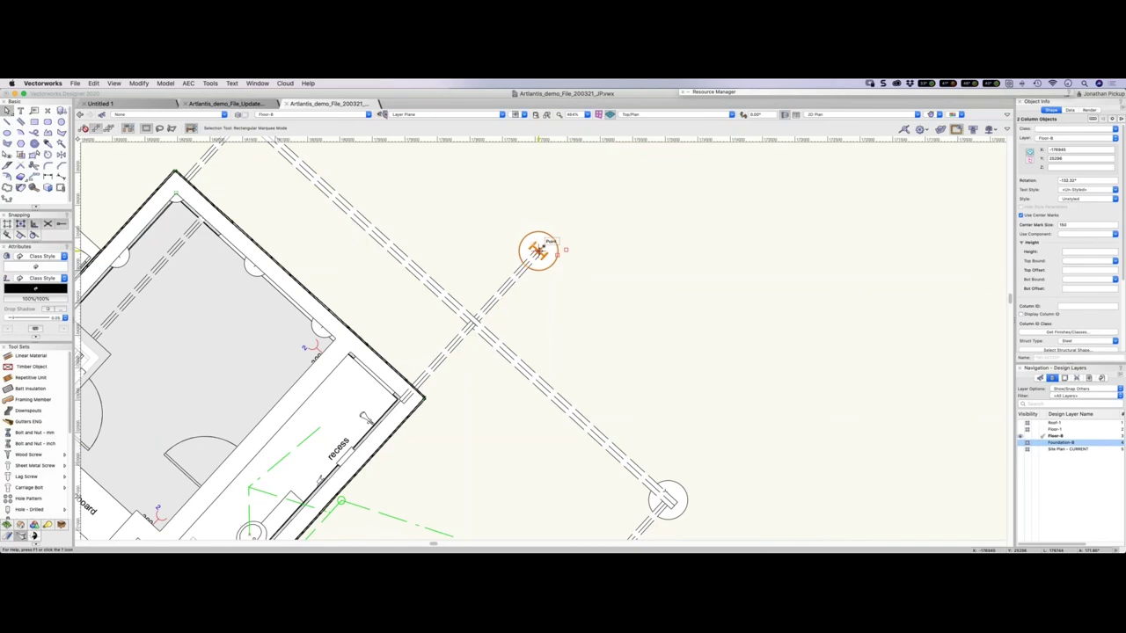
pyautogui.moveTo(539, 251); pyautogui.dragTo(473, 324)
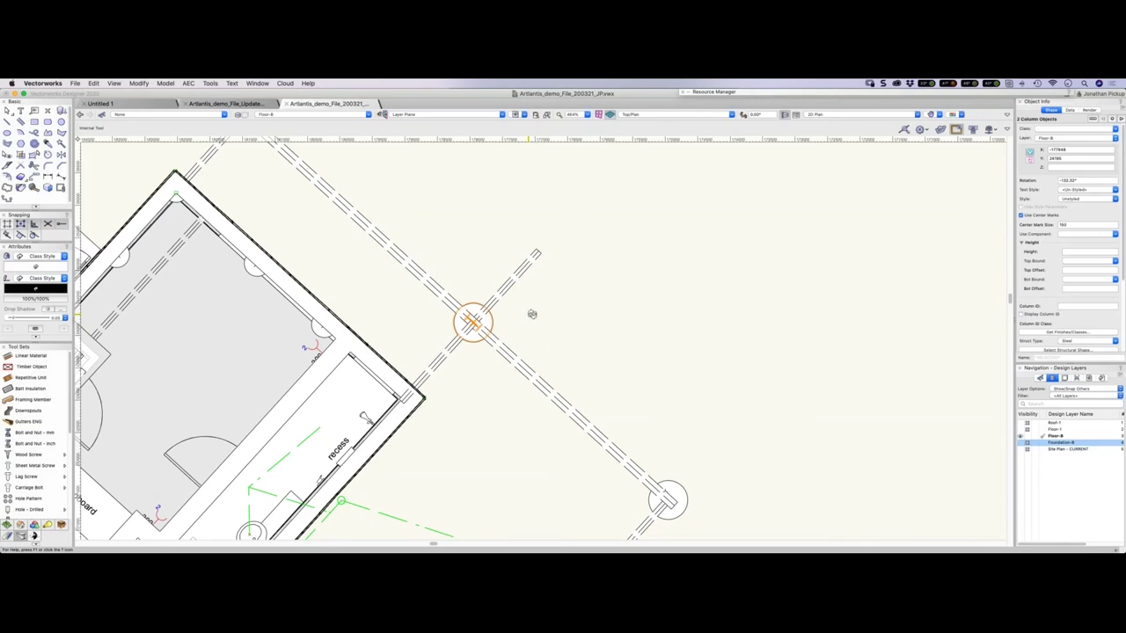
pyautogui.keyDown('shift'); pyautogui.moveTo(531, 314); pyautogui.dragTo(420, 433, button='middle'); pyautogui.keyUp('shift')
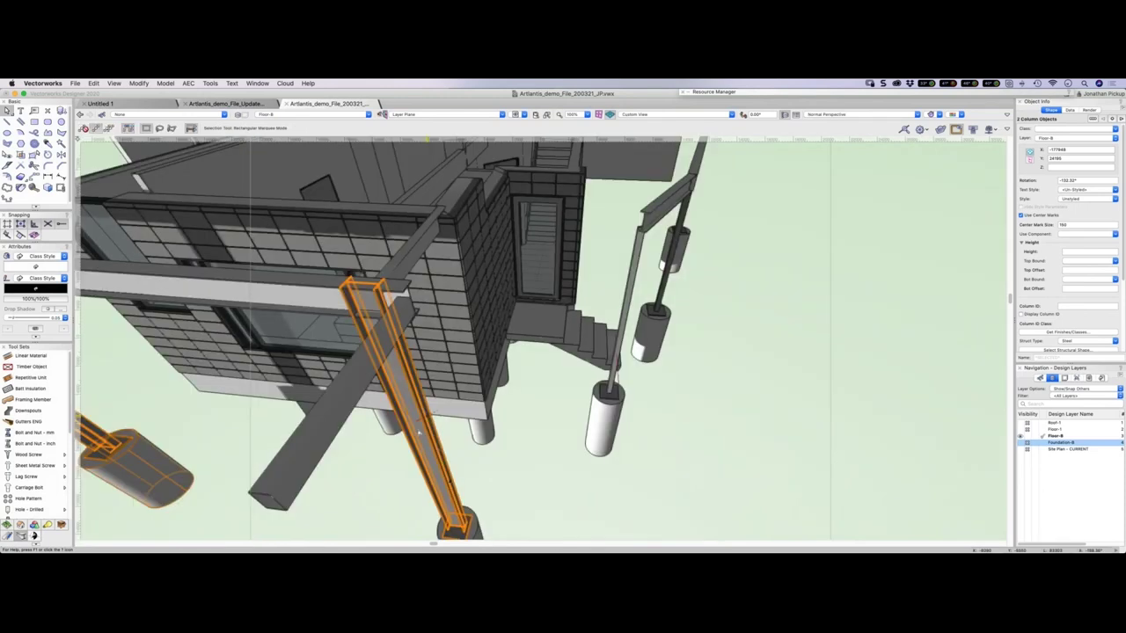
# - Make Floor-1 the active layer and lower the Z position of the terrace's corner post
pyautogui.click(419, 433)
pyautogui.click(1042, 434)
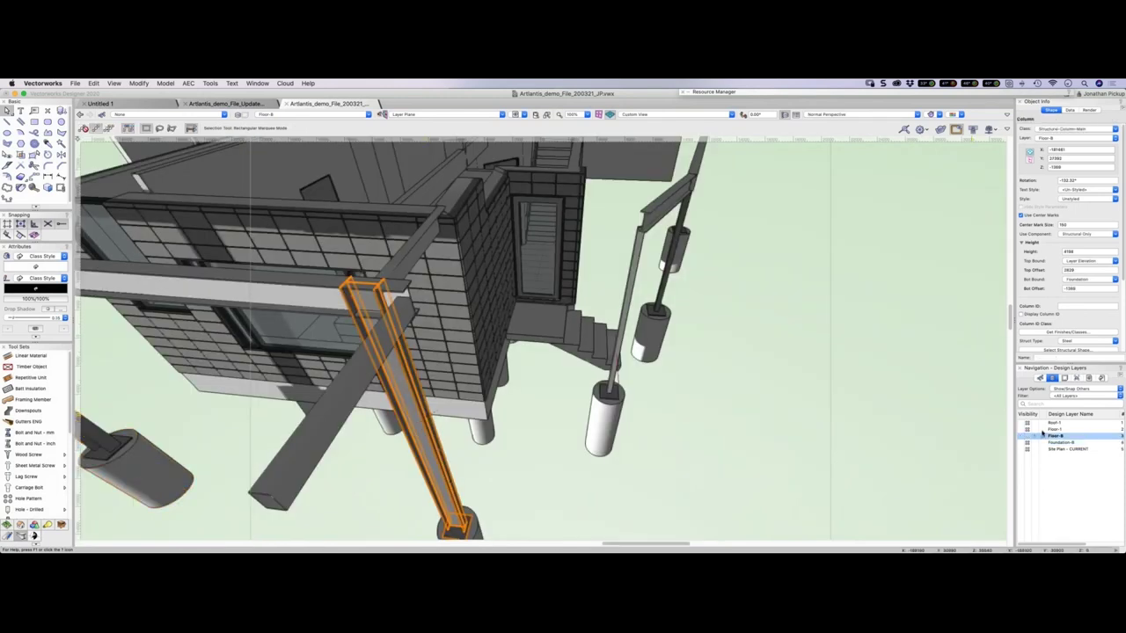
pyautogui.click(1044, 428)
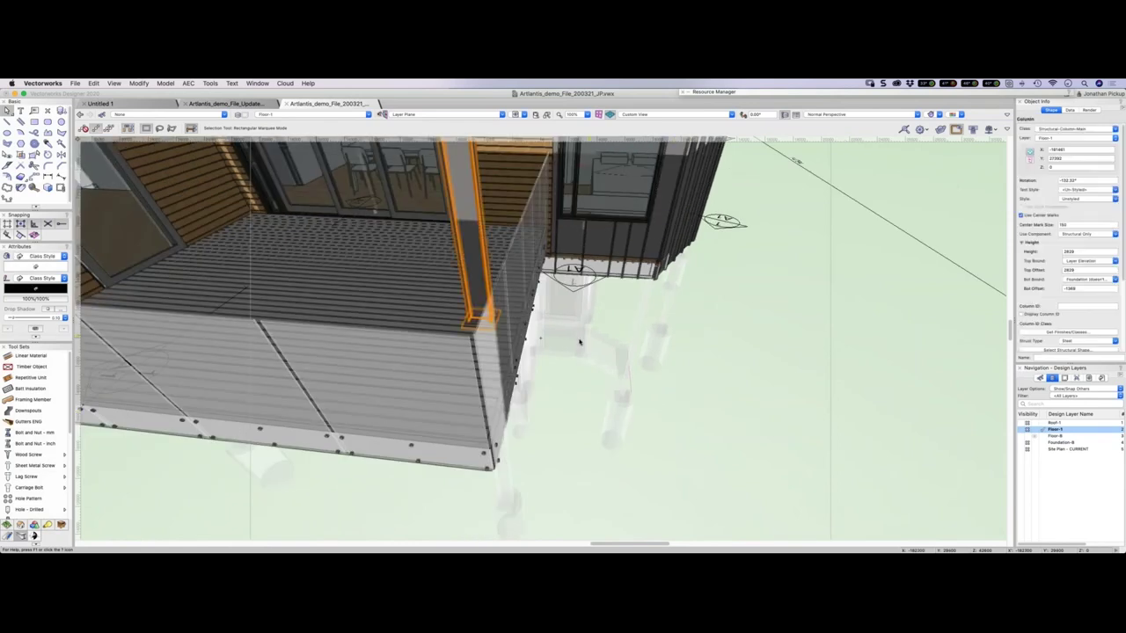
pyautogui.keyDown('shift'); pyautogui.moveTo(580, 342); pyautogui.dragTo(950, 211, button='middle'); pyautogui.keyUp('shift')
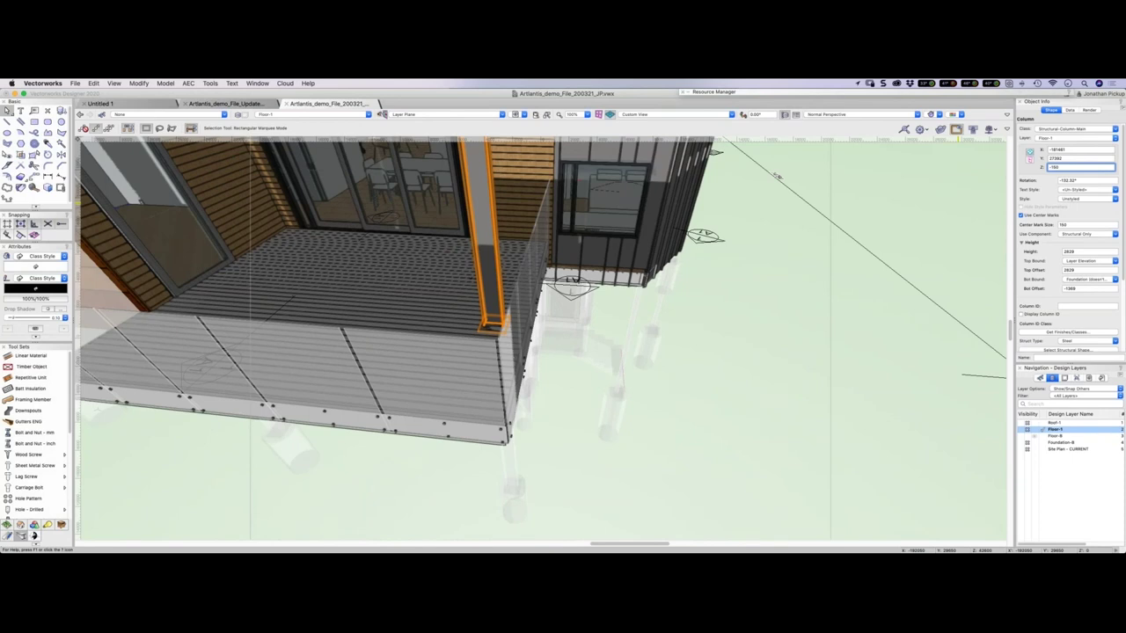
pyautogui.press('Return')
# - Change the corner post's structural shape to Square Tubing, series ANZ (SHS), size 89 x 89 x 6.0
pyautogui.scroll(-3, 1046, 295)
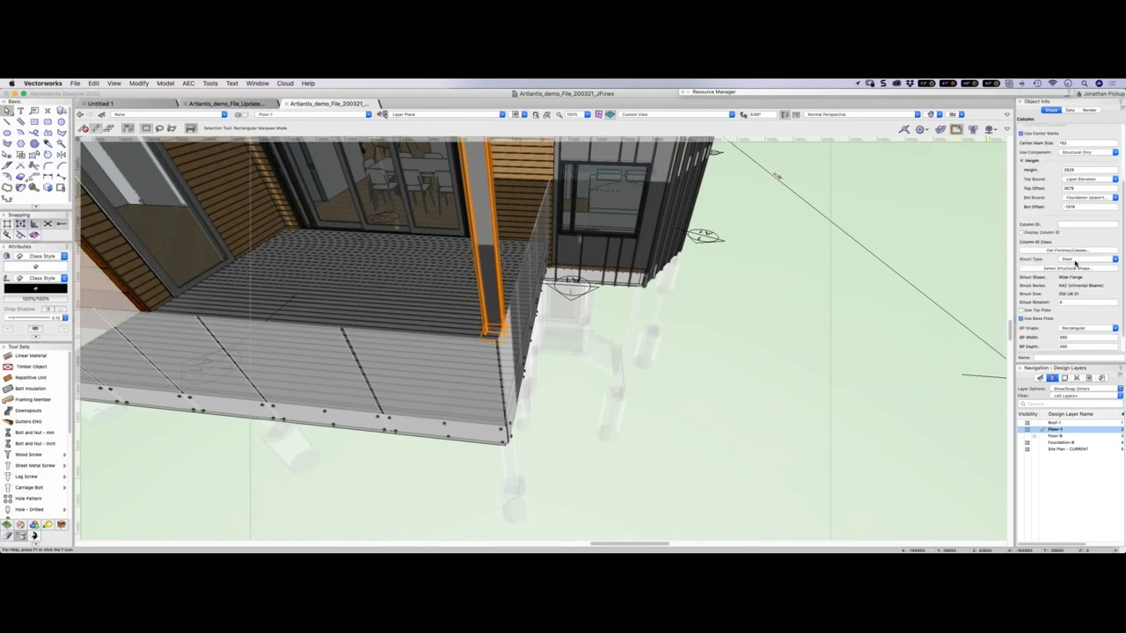
pyautogui.click(1075, 266)
pyautogui.click(734, 250)
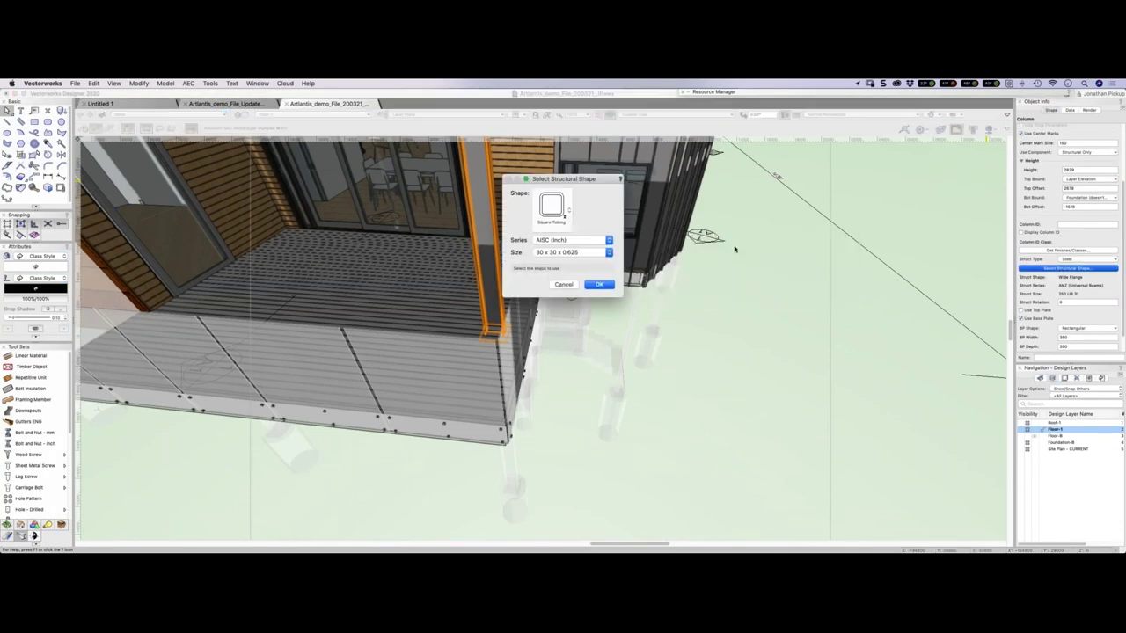
pyautogui.click(572, 239)
pyautogui.click(573, 286)
pyautogui.click(584, 254)
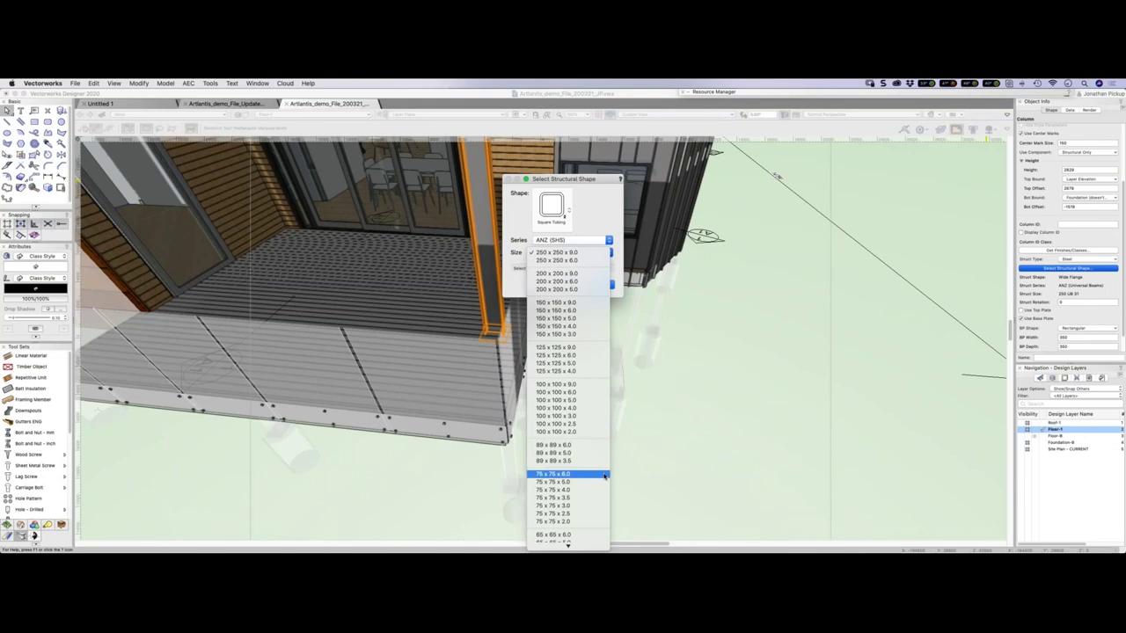
pyautogui.click(571, 445)
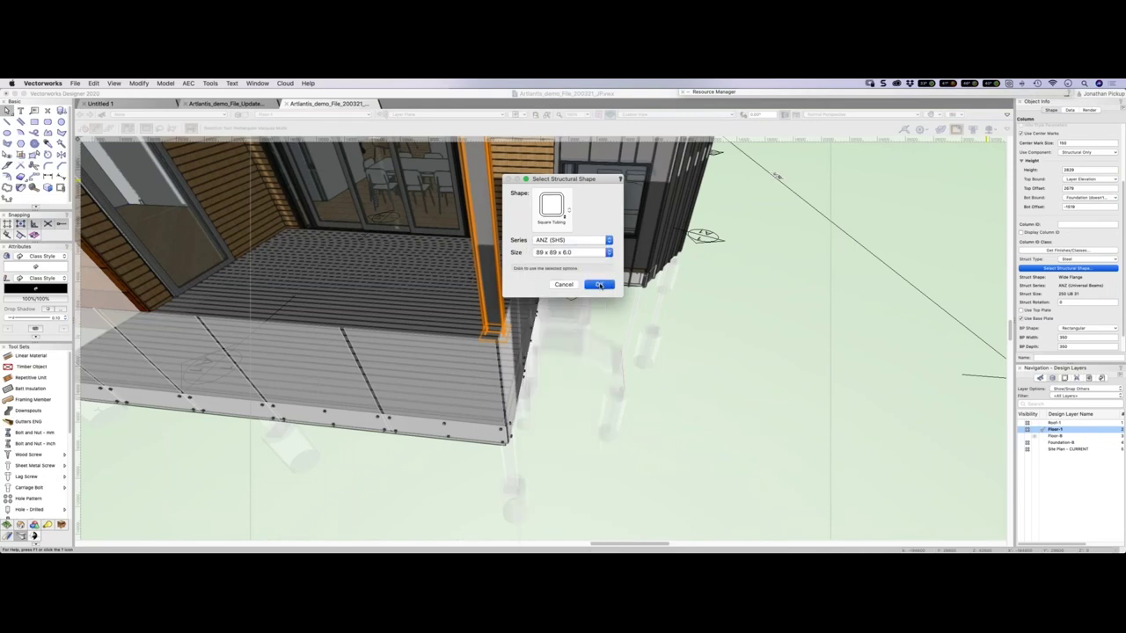
pyautogui.click(599, 284)
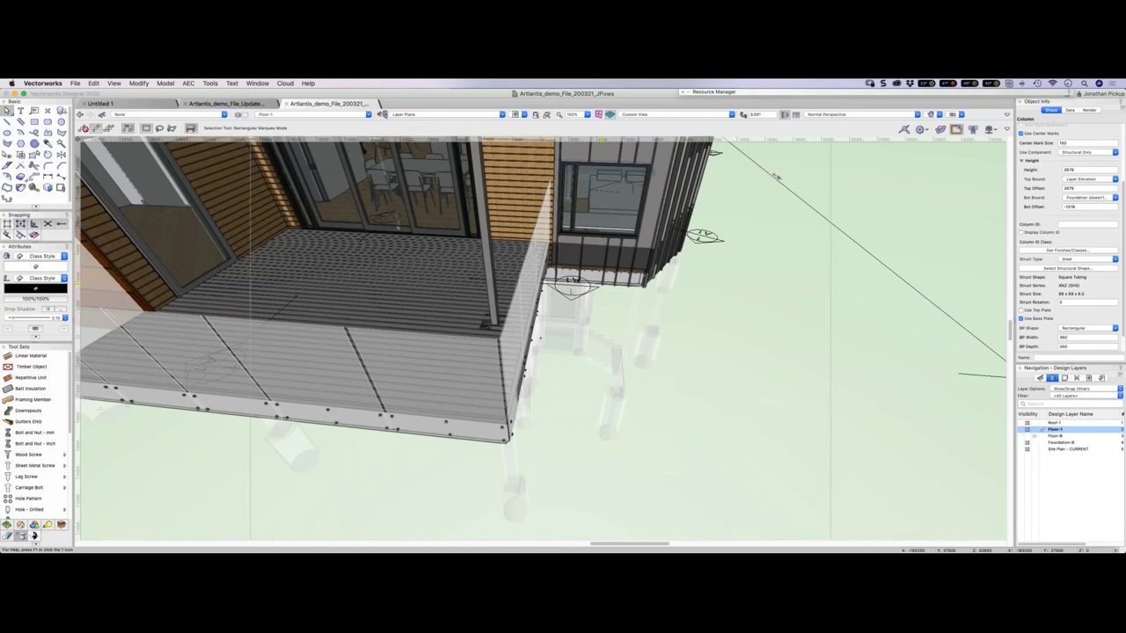
# - Start an Artlantis export of all visible 3D objects as a new version 2020 file, accepting that the undo history is cleared
pyautogui.moveTo(528, 334); pyautogui.dragTo(563, 334, button='middle')
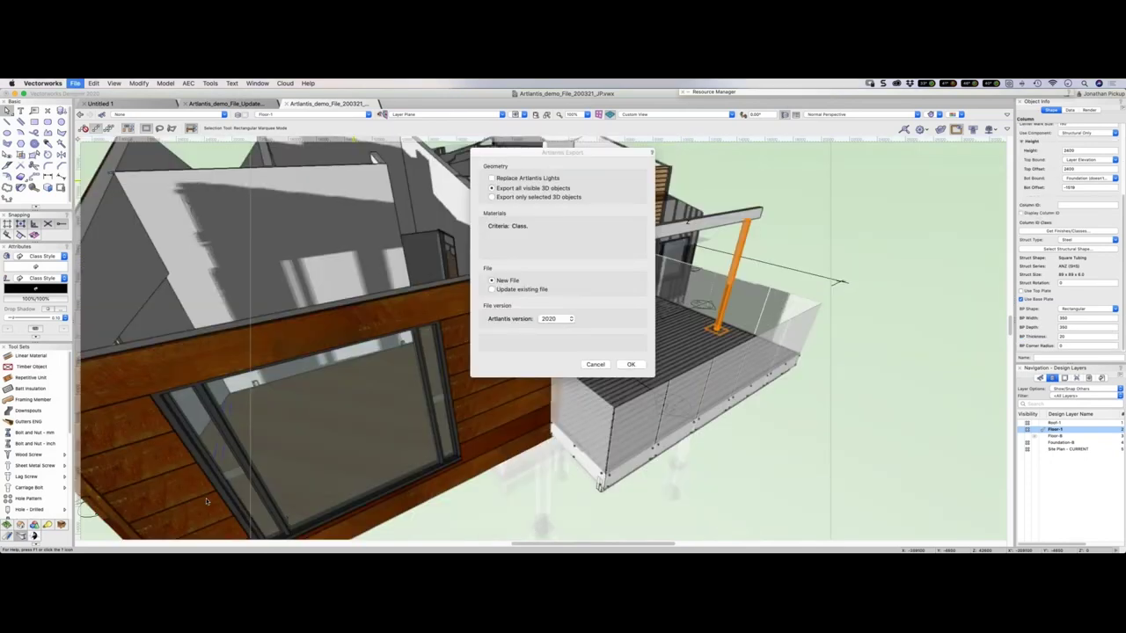
pyautogui.click(507, 290)
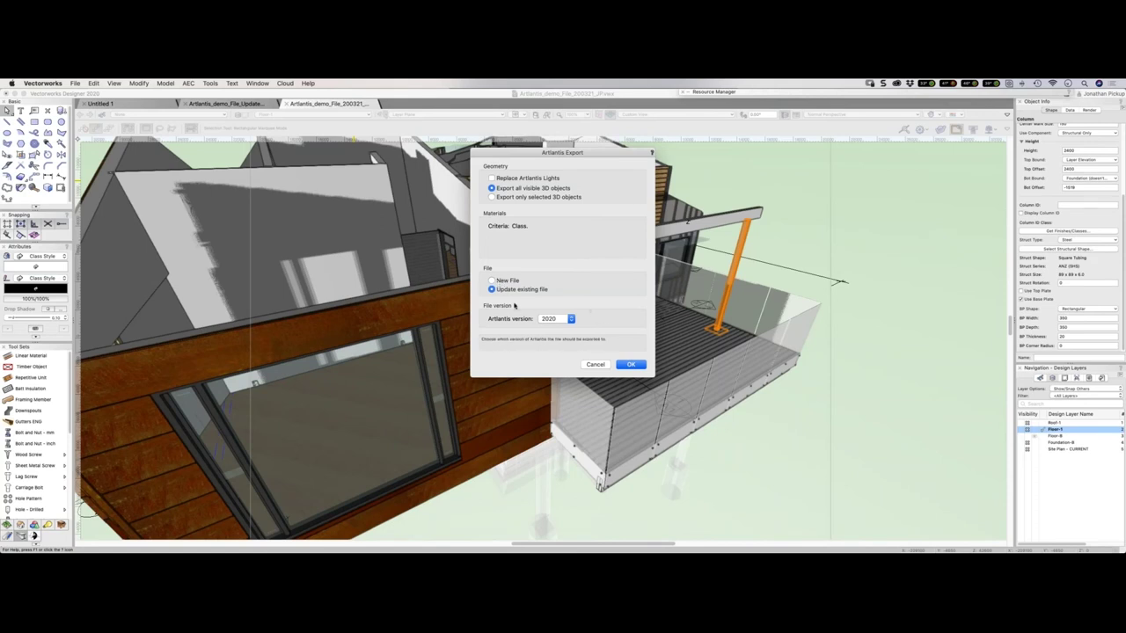
pyautogui.click(497, 281)
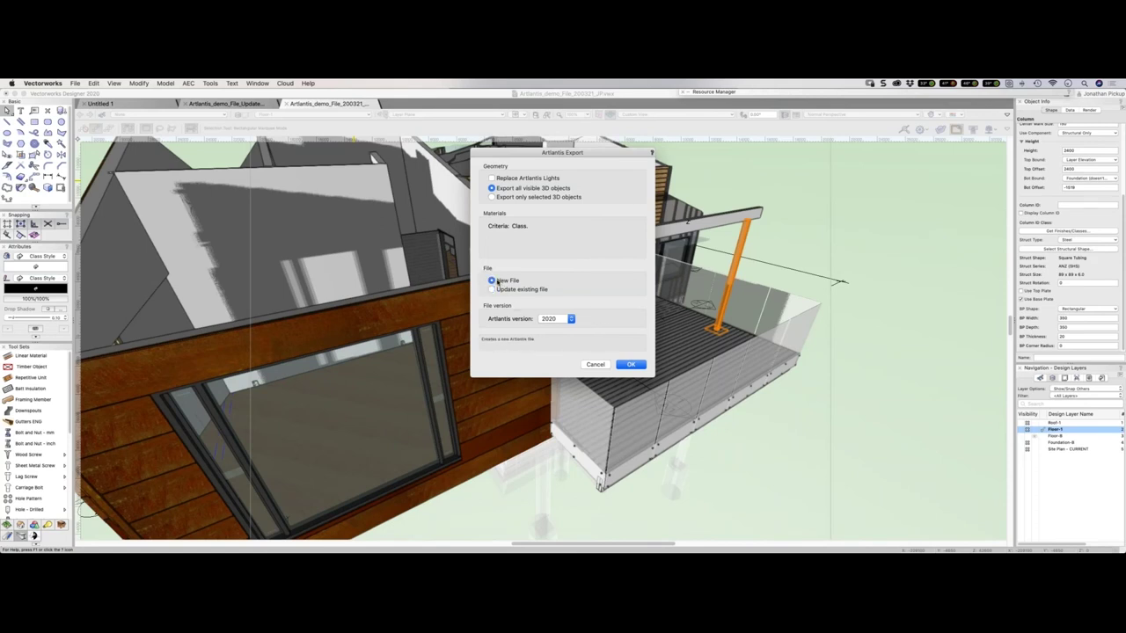
pyautogui.click(631, 365)
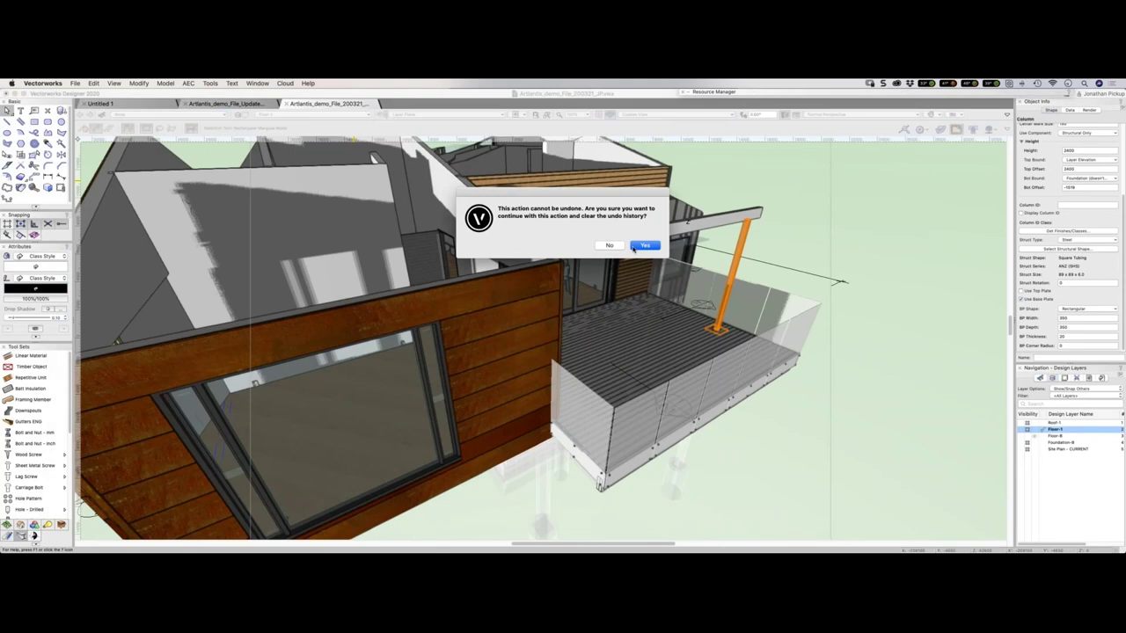
pyautogui.click(651, 245)
# - Save the export as Artlantis_demo_File_updated.atl in the Artlantis Demo folder, replacing the existing file
pyautogui.click(368, 230)
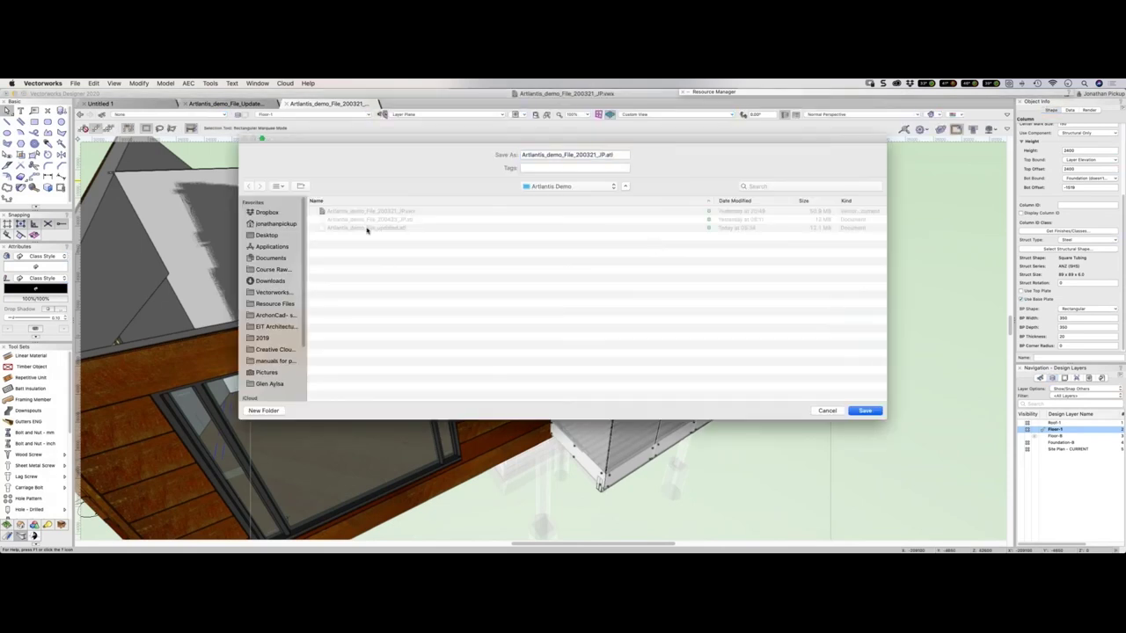
pyautogui.click(368, 230)
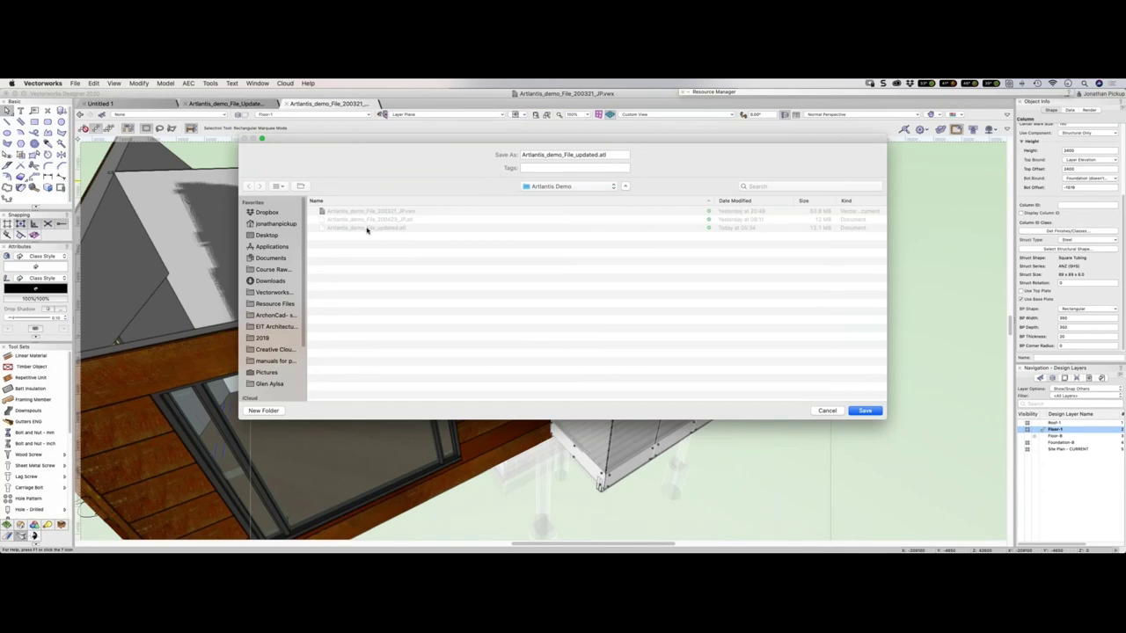
pyautogui.click(862, 410)
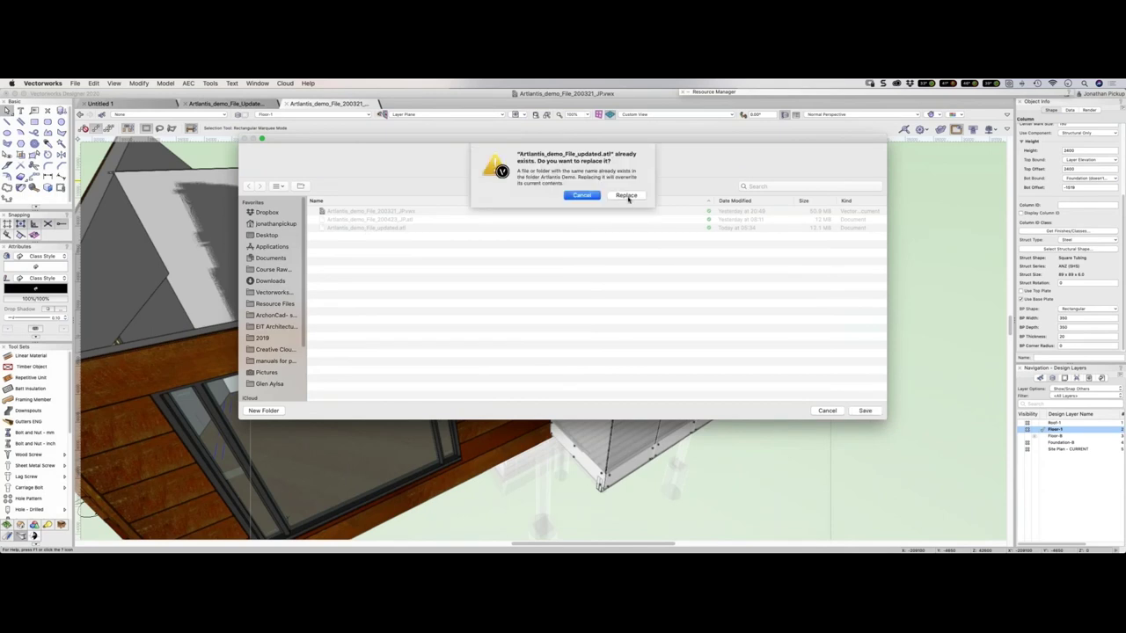
pyautogui.click(626, 196)
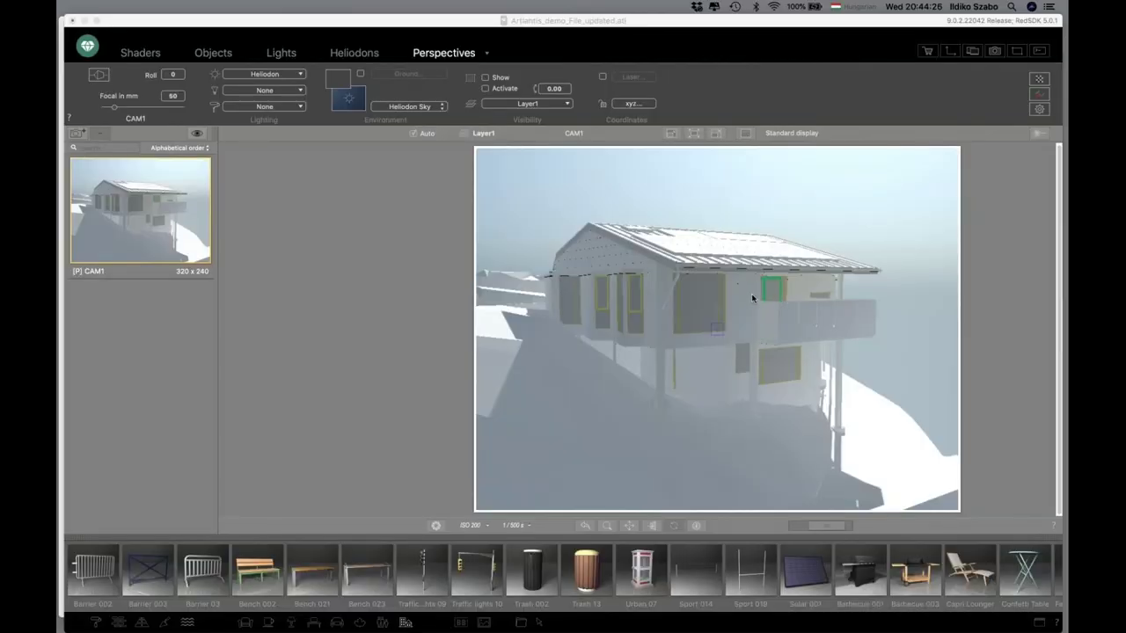
# - Switch to Artlantis and inspect the terrace and its supporting columns in the updated model's CAM1 perspective
pyautogui.moveTo(752, 299)
pyautogui.mouseDown()
pyautogui.moveTo(726, 334)
pyautogui.moveTo(723, 308)
pyautogui.moveTo(711, 334)
pyautogui.mouseUp()
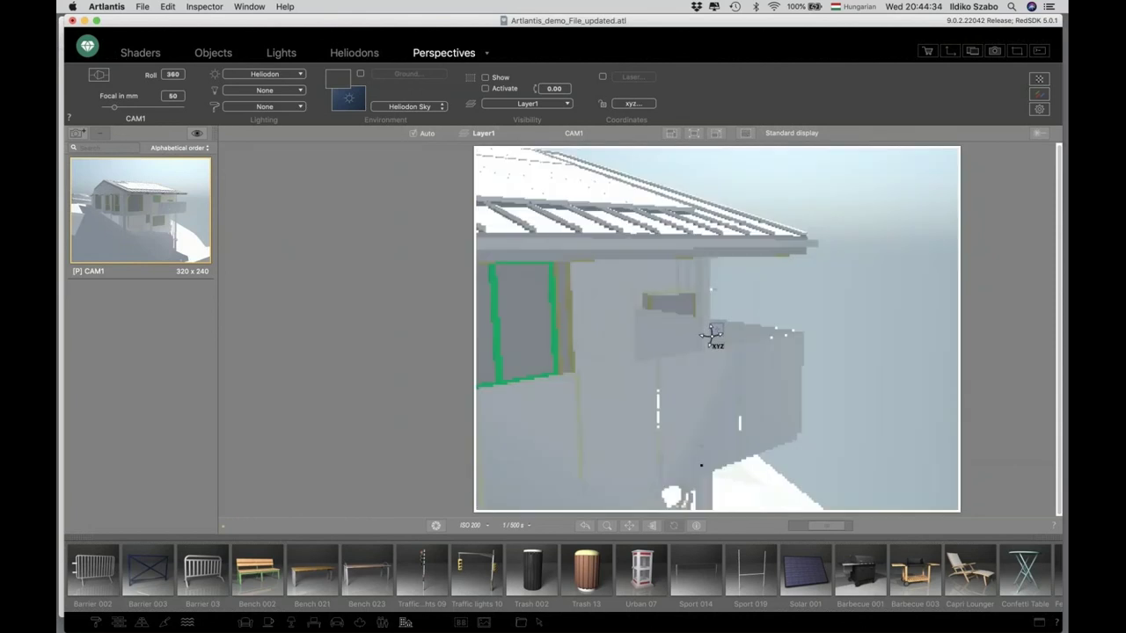
pyautogui.moveTo(711, 335); pyautogui.dragTo(711, 334)
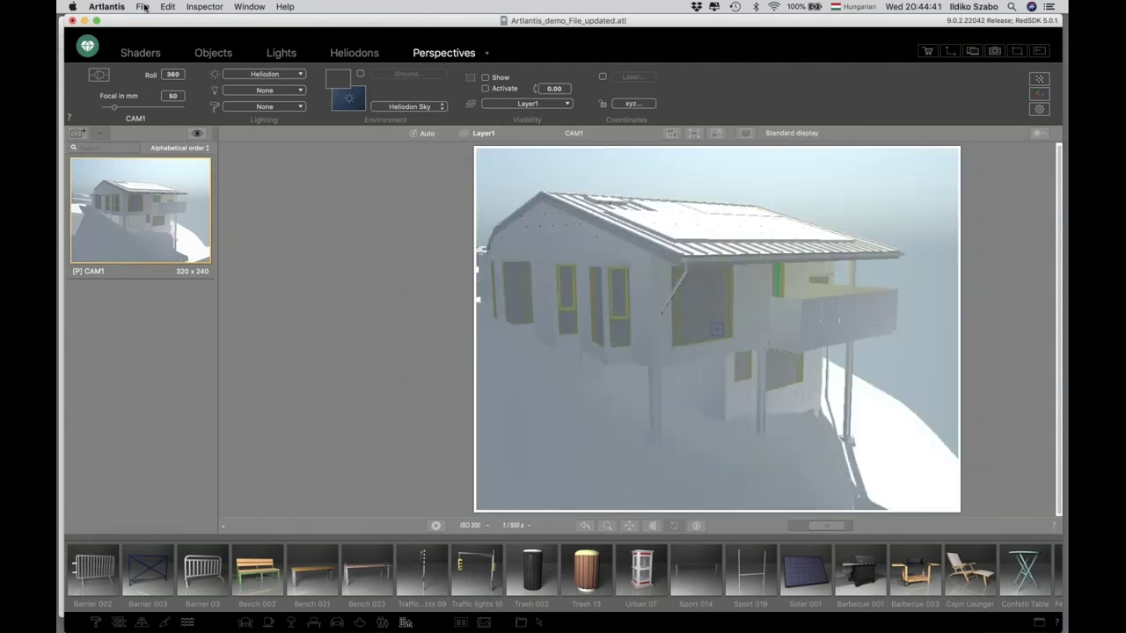
# - Use 1111.atl from the Desktop as reference file, replacing the current shaders with its shaders and adding all its element types
pyautogui.click(143, 7)
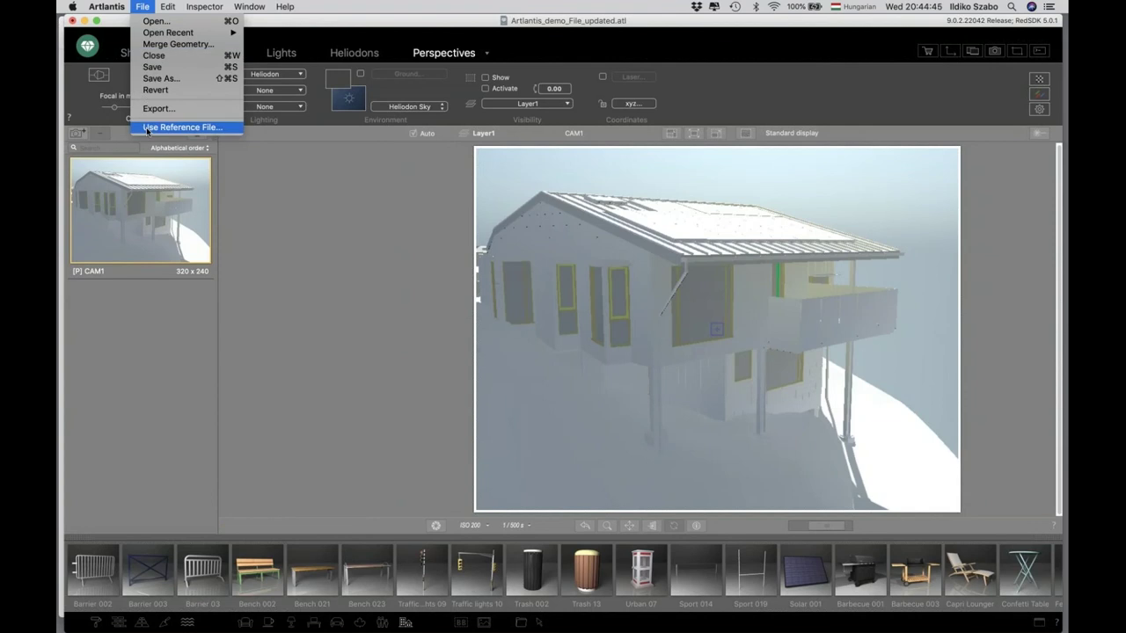
pyautogui.click(176, 128)
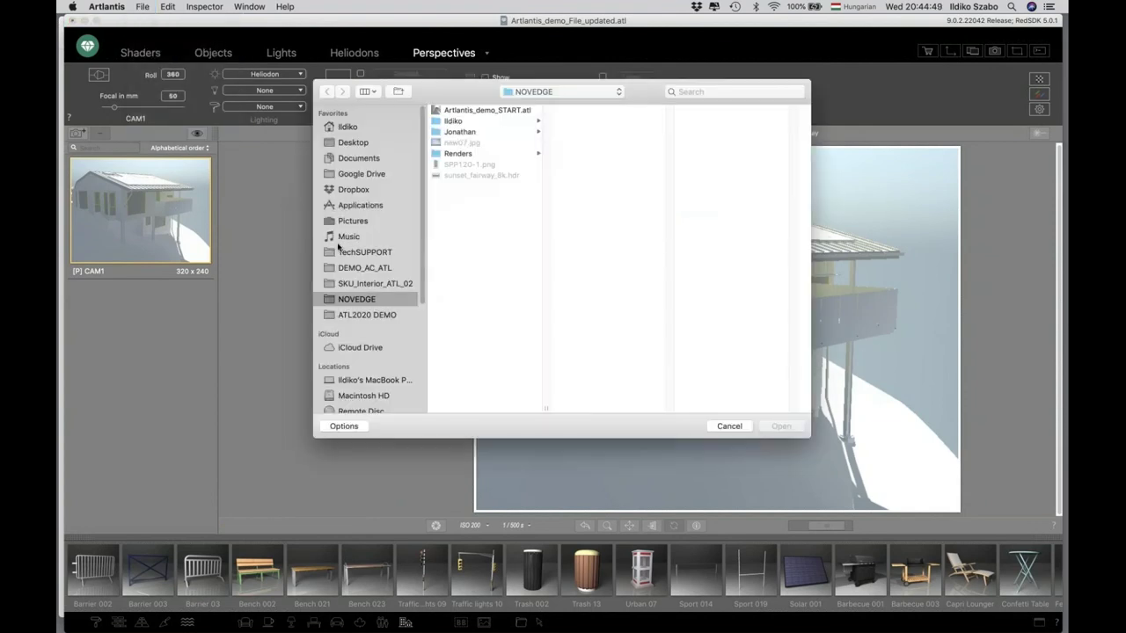
pyautogui.click(349, 145)
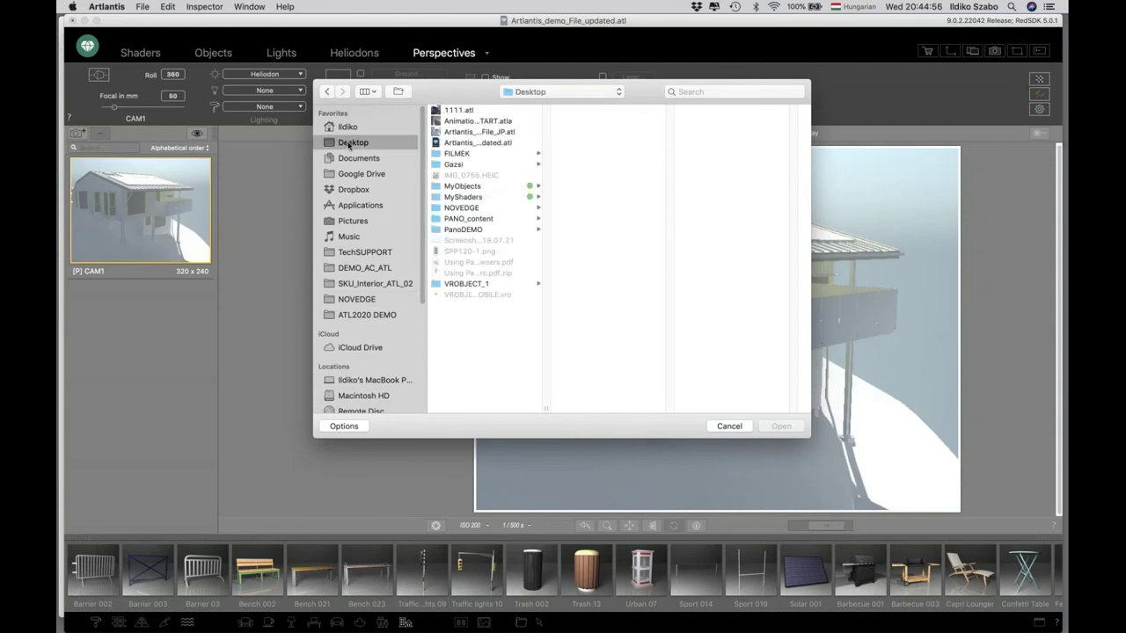
pyautogui.click(452, 111)
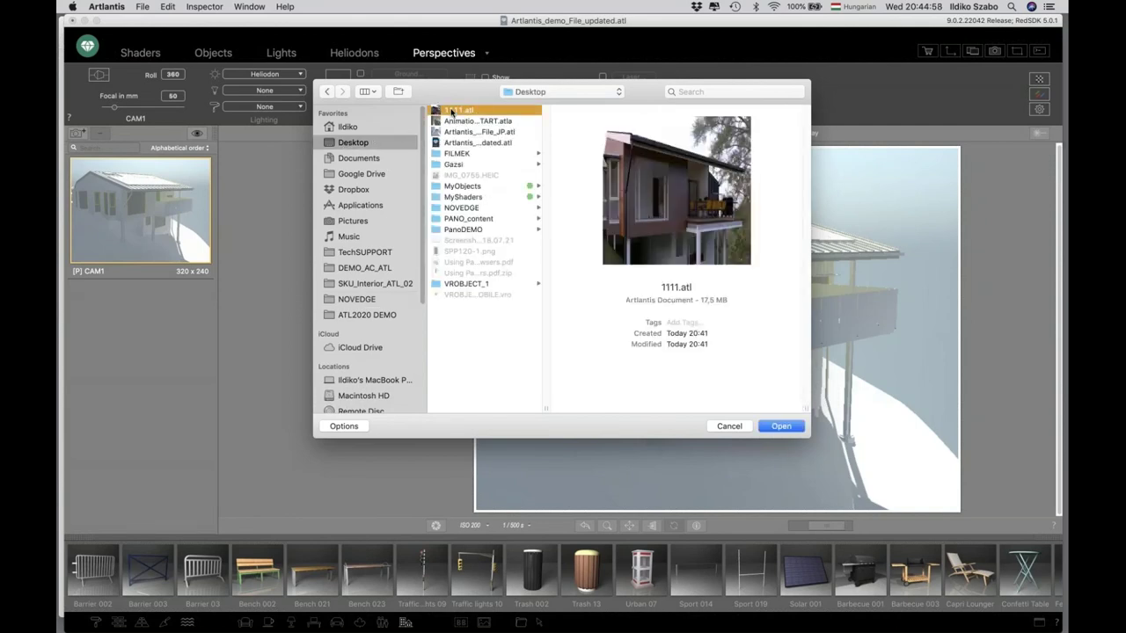
pyautogui.click(344, 425)
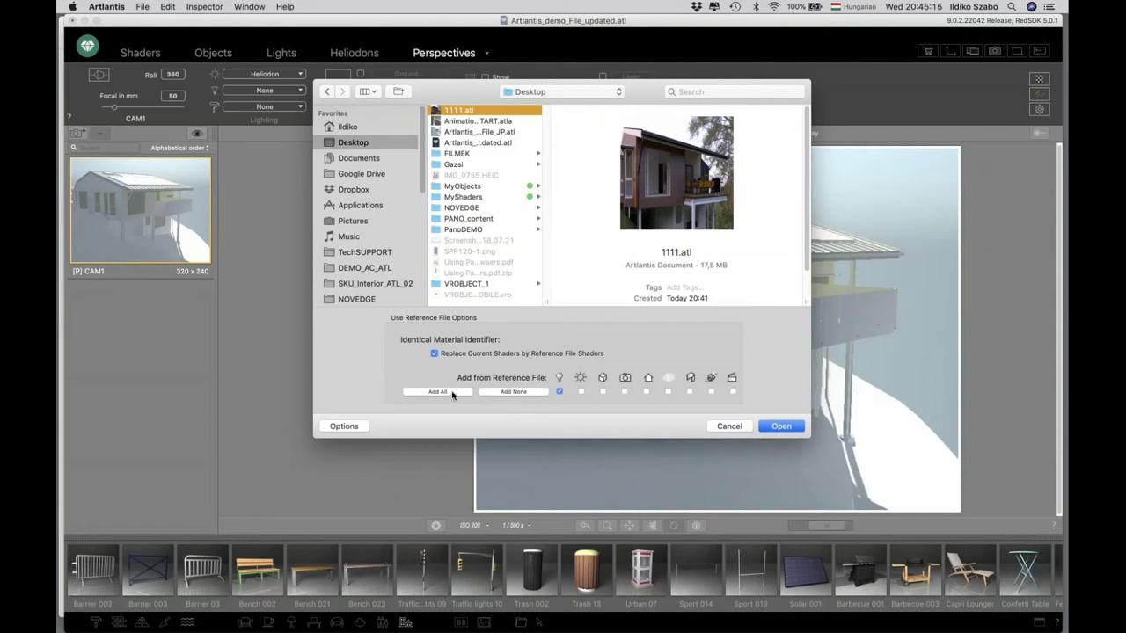
pyautogui.click(452, 394)
pyautogui.click(768, 428)
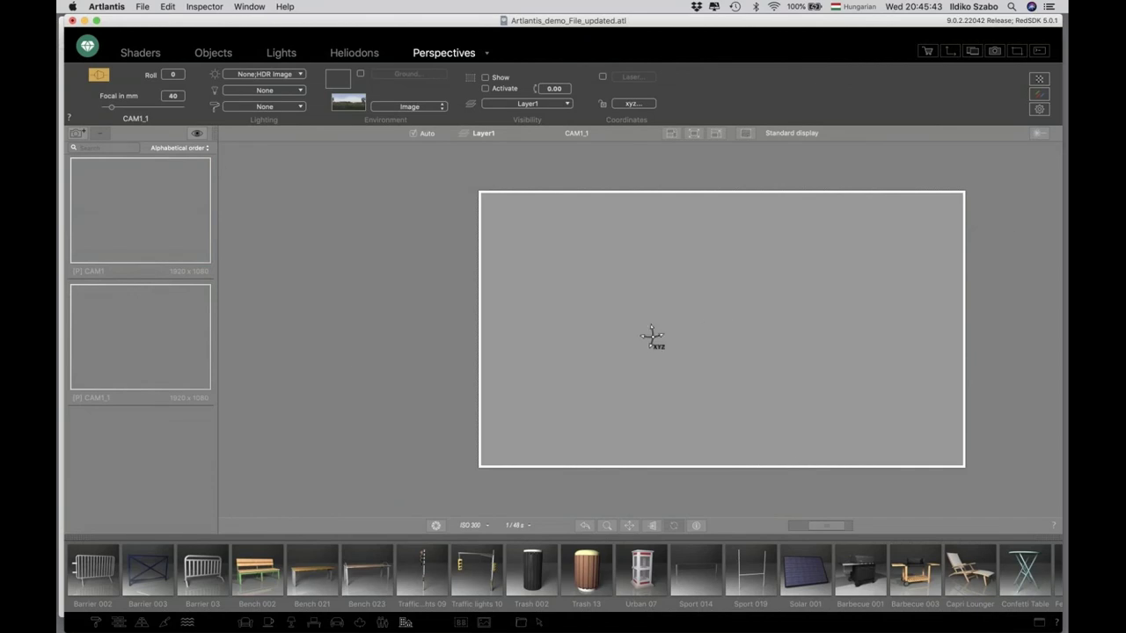
# - Activate the CAM1 perspective, check the scene in the 2D view, and unlock the camera's coordinates
pyautogui.click(171, 211)
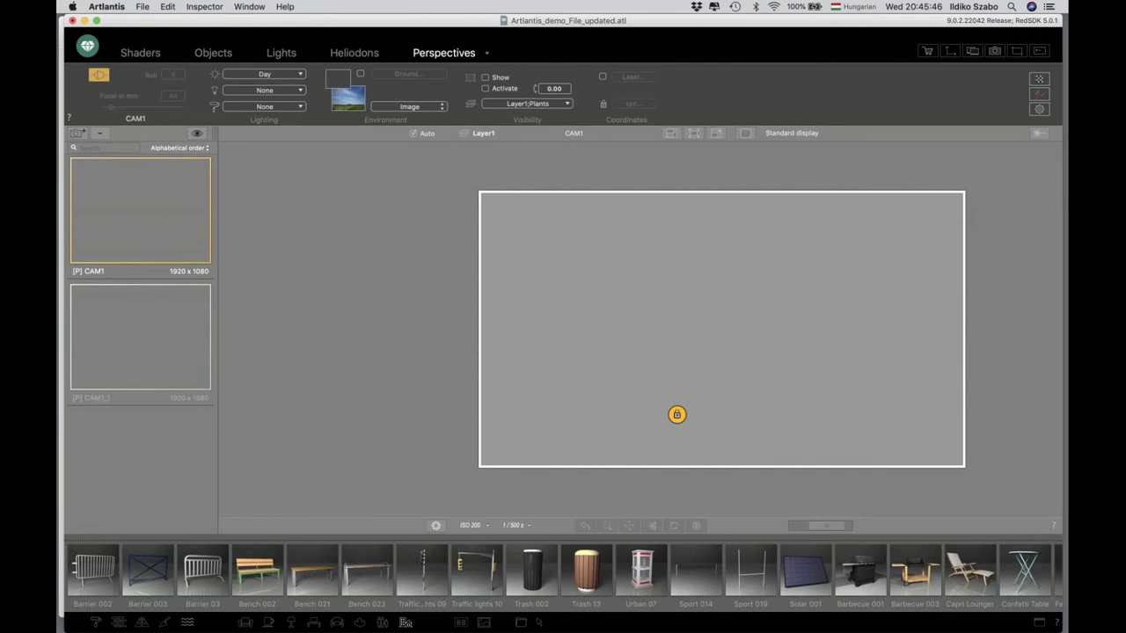
pyautogui.click(949, 52)
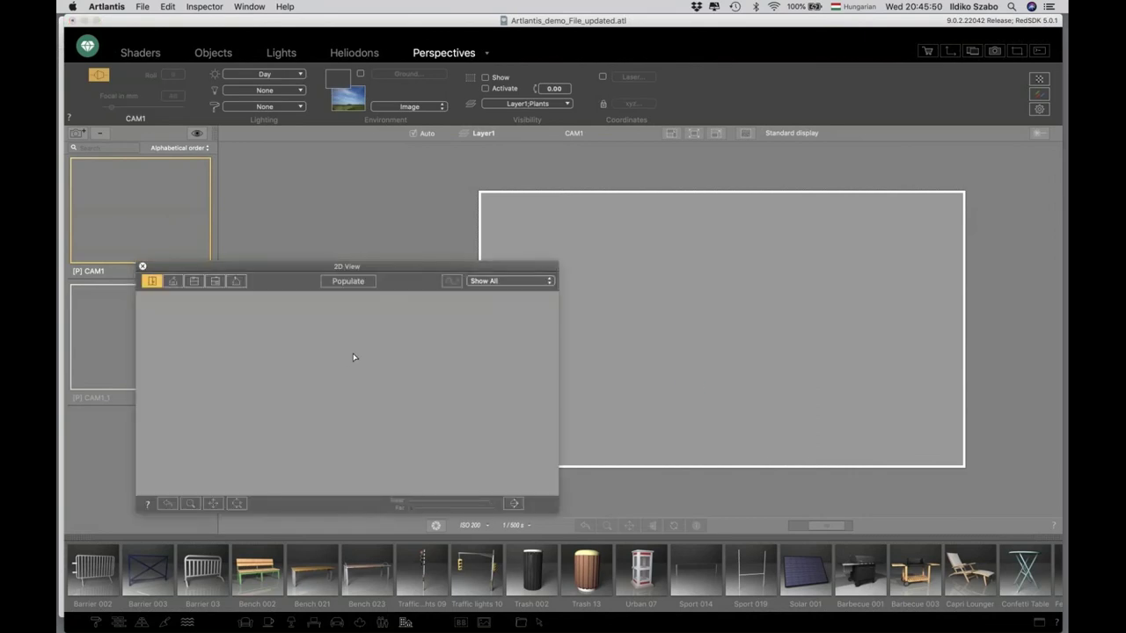
pyautogui.click(142, 266)
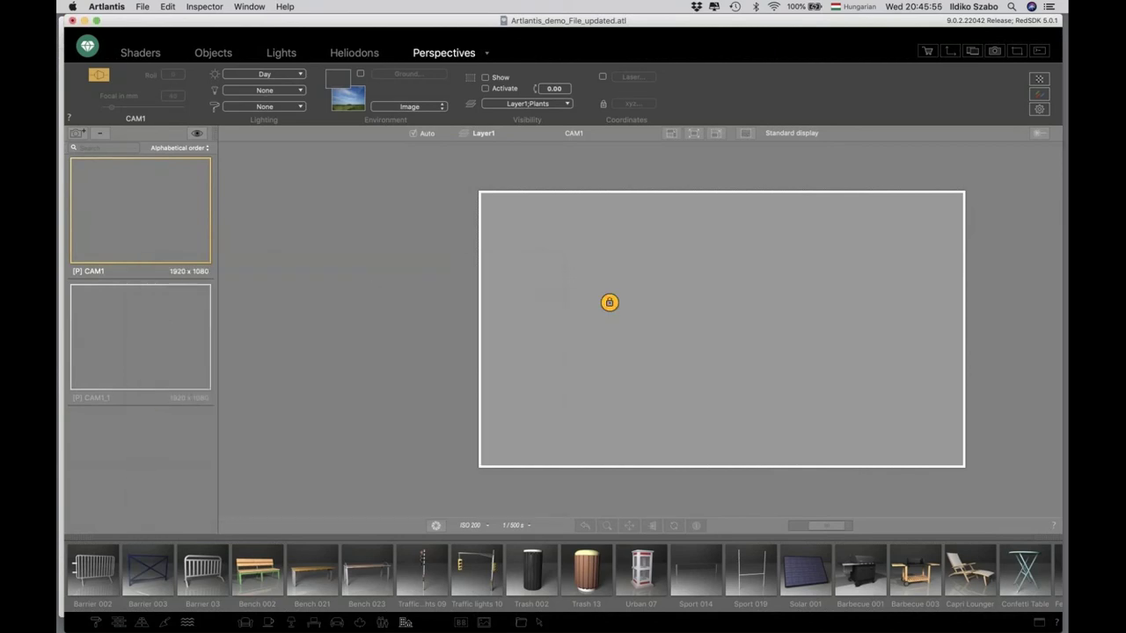
pyautogui.click(602, 104)
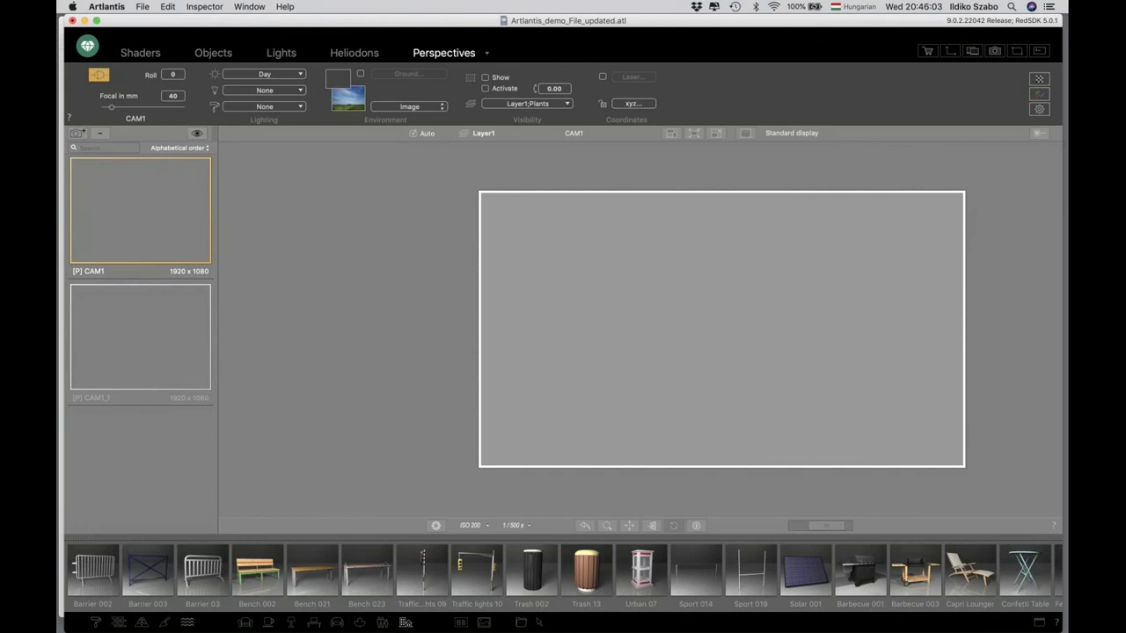
# - Activate the CAM1_1 perspective and review its HDR background image settings, accepting them as they are
pyautogui.click(169, 316)
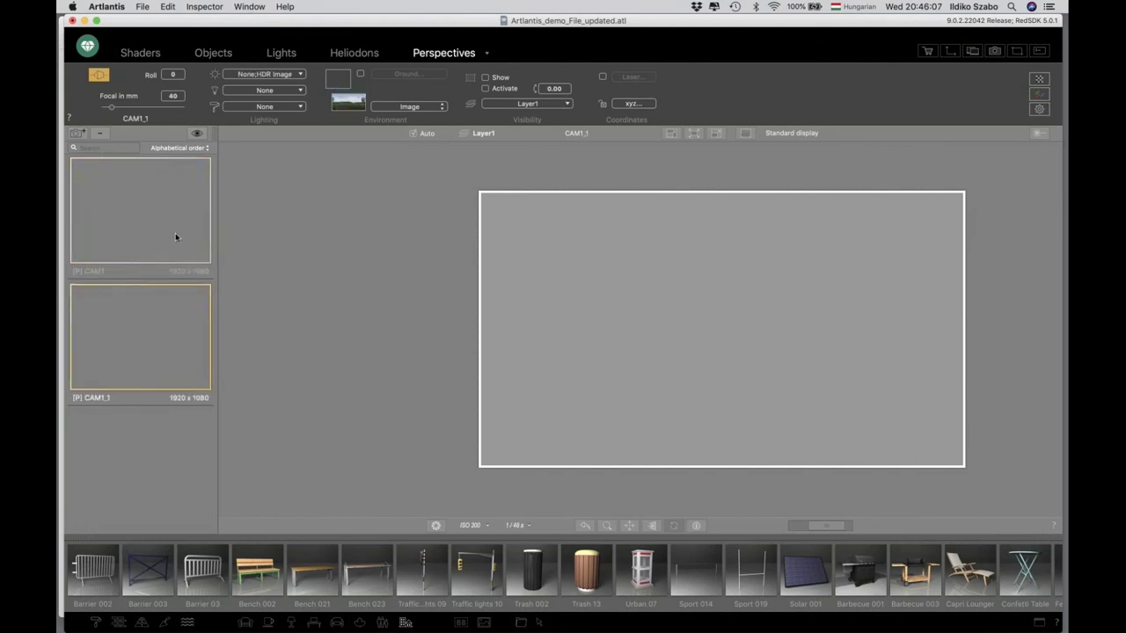
pyautogui.click(347, 104)
pyautogui.doubleClick(351, 107)
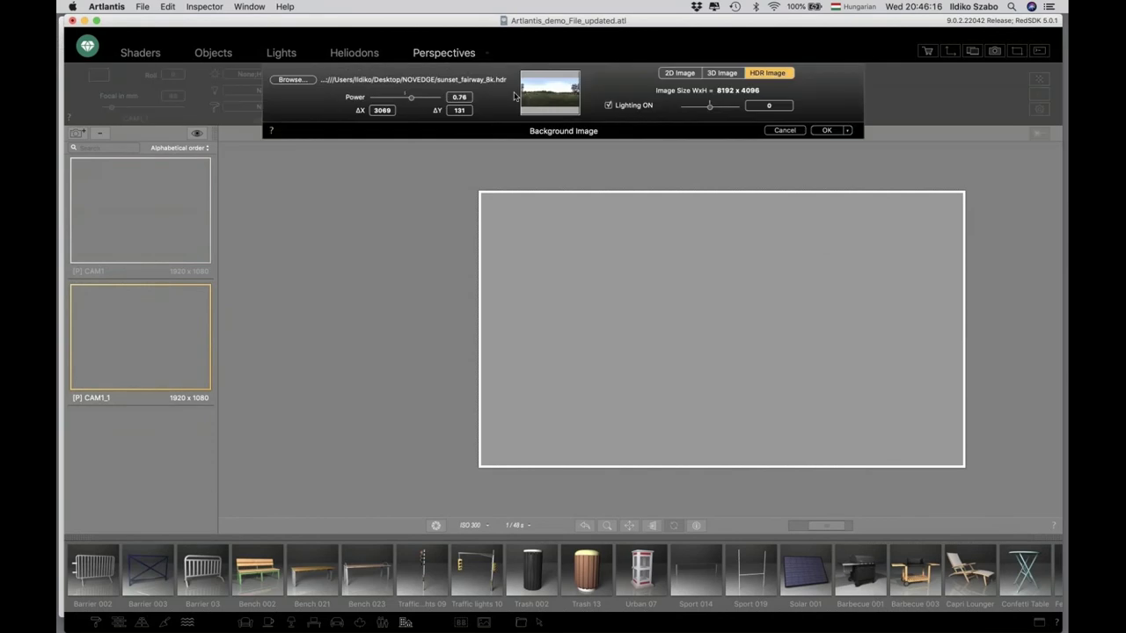
pyautogui.click(825, 131)
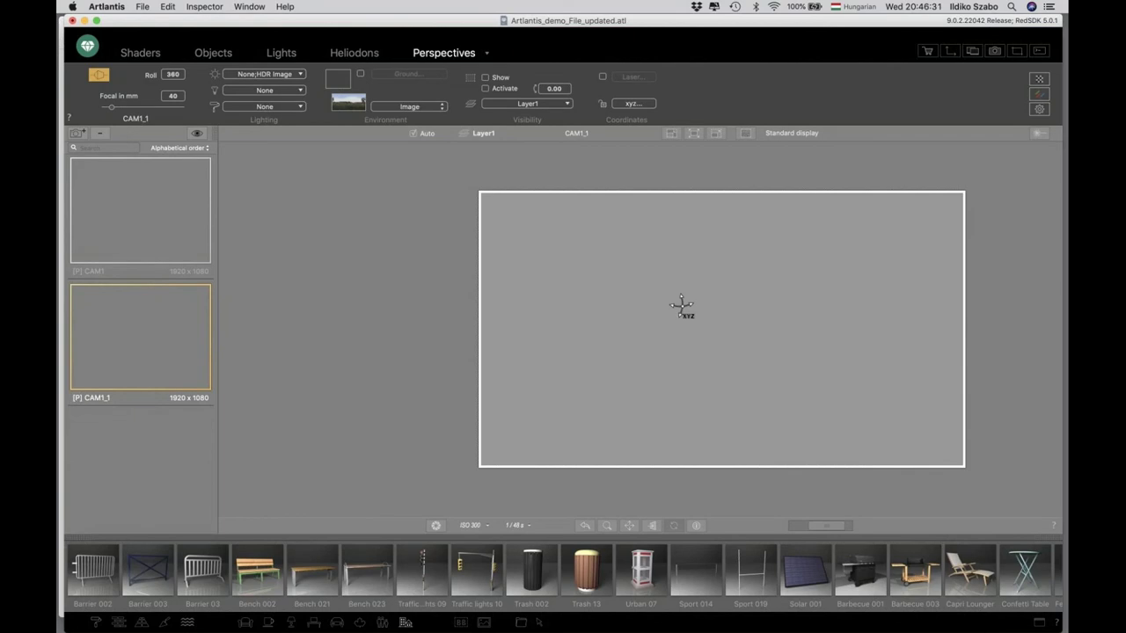
# - Switch to Preview and view the finished renders one by one, from the exterior house images to the interior living and dining rooms
pyautogui.press('super+Tab')
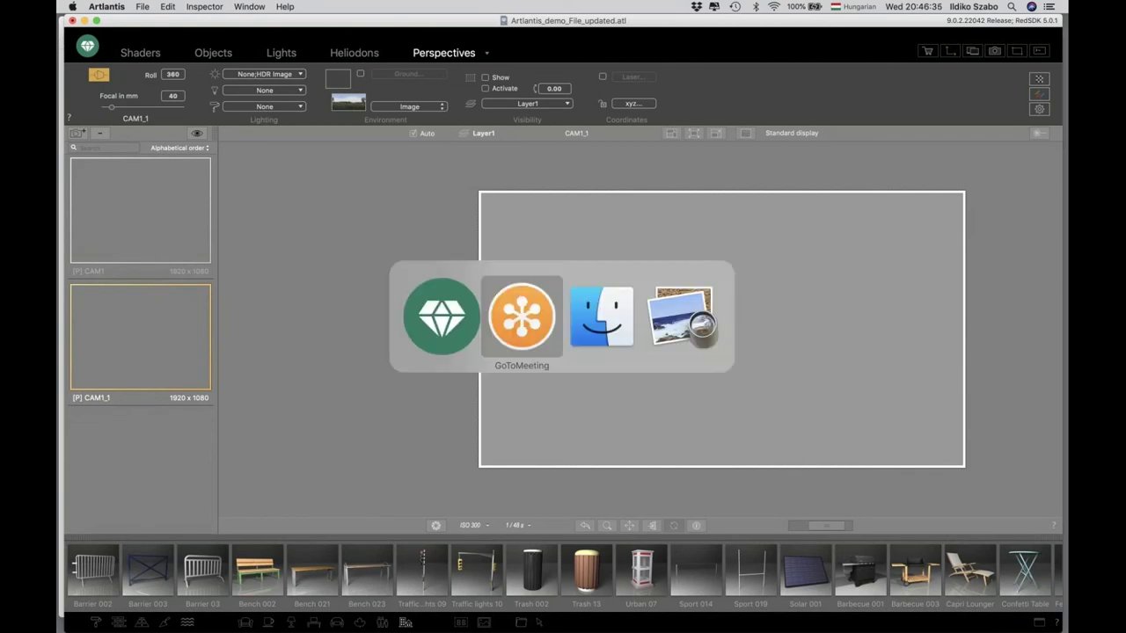
pyautogui.press('super+Tab')
pyautogui.press('super+Tab')
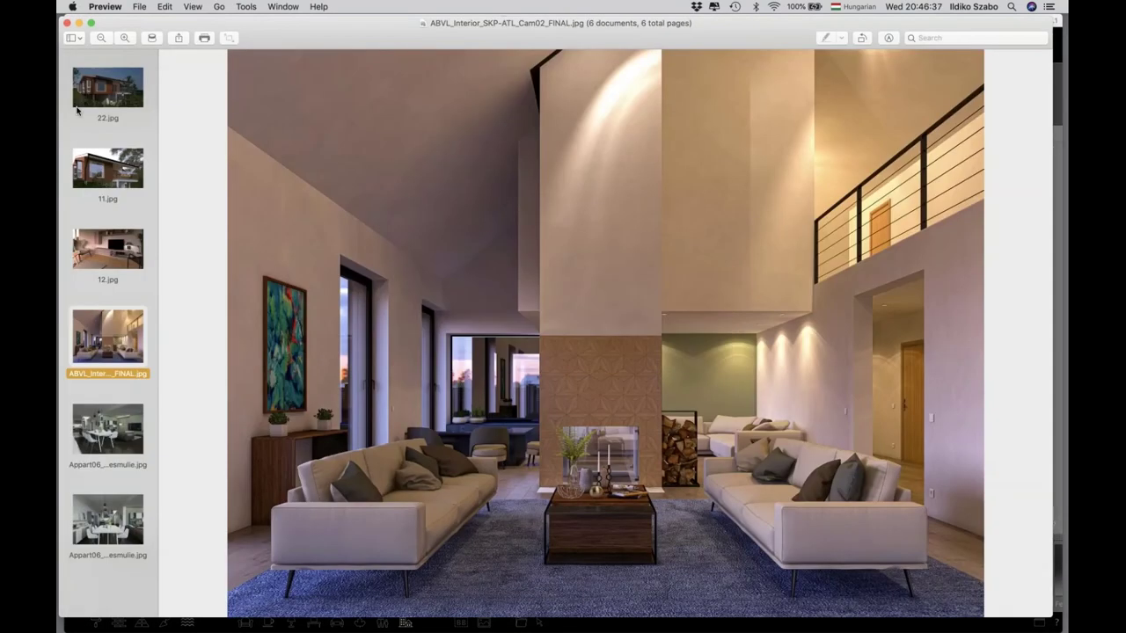
pyautogui.click(97, 90)
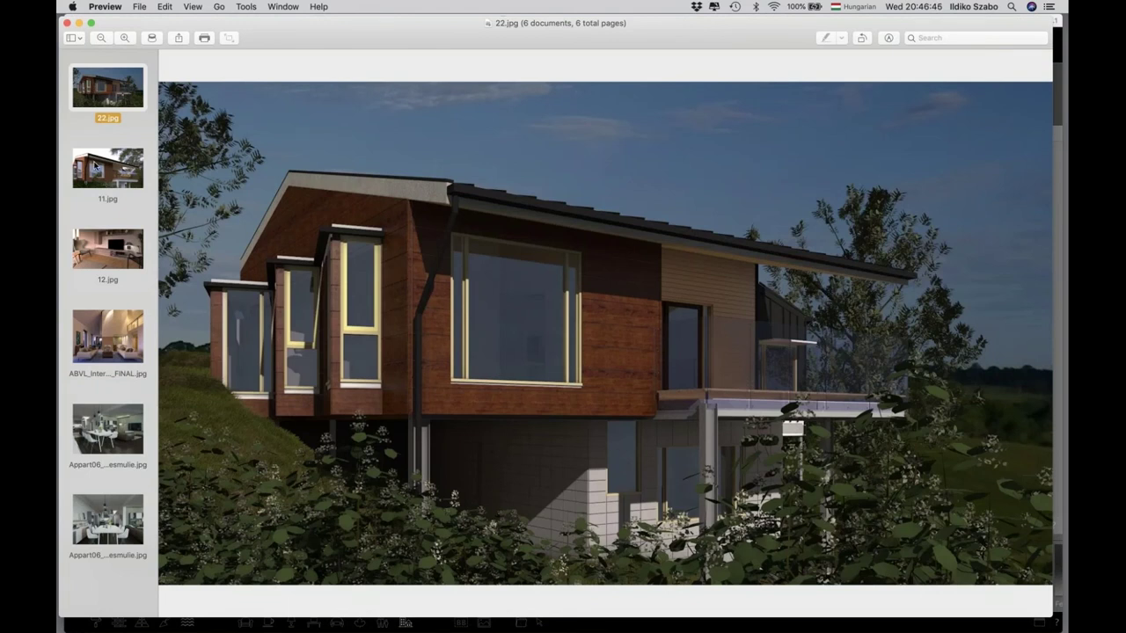
pyautogui.click(95, 165)
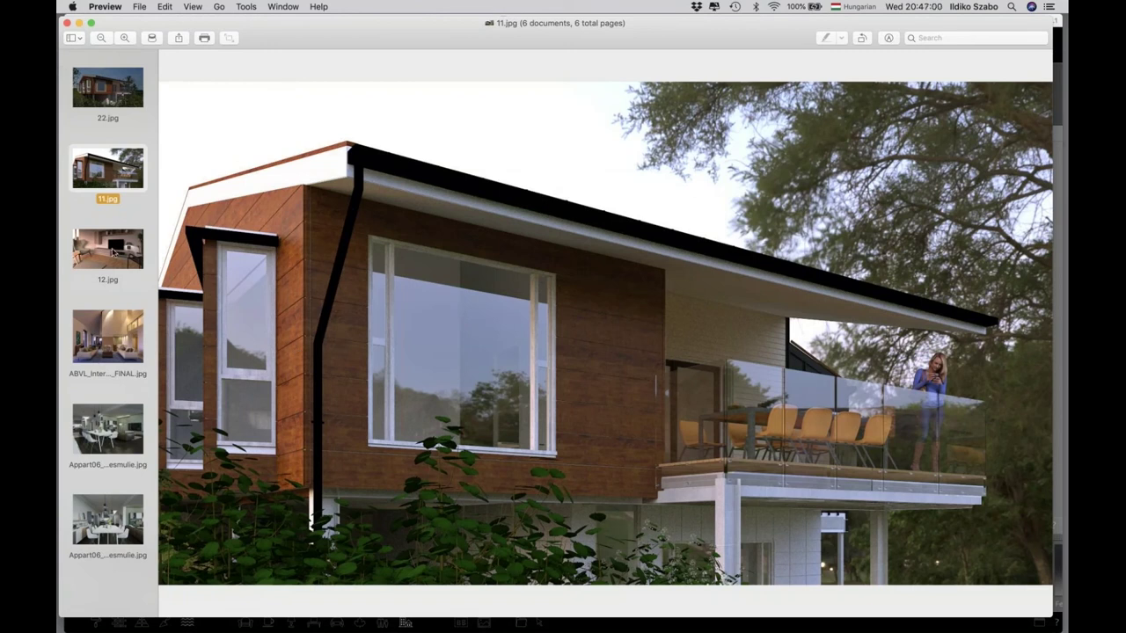
pyautogui.click(113, 252)
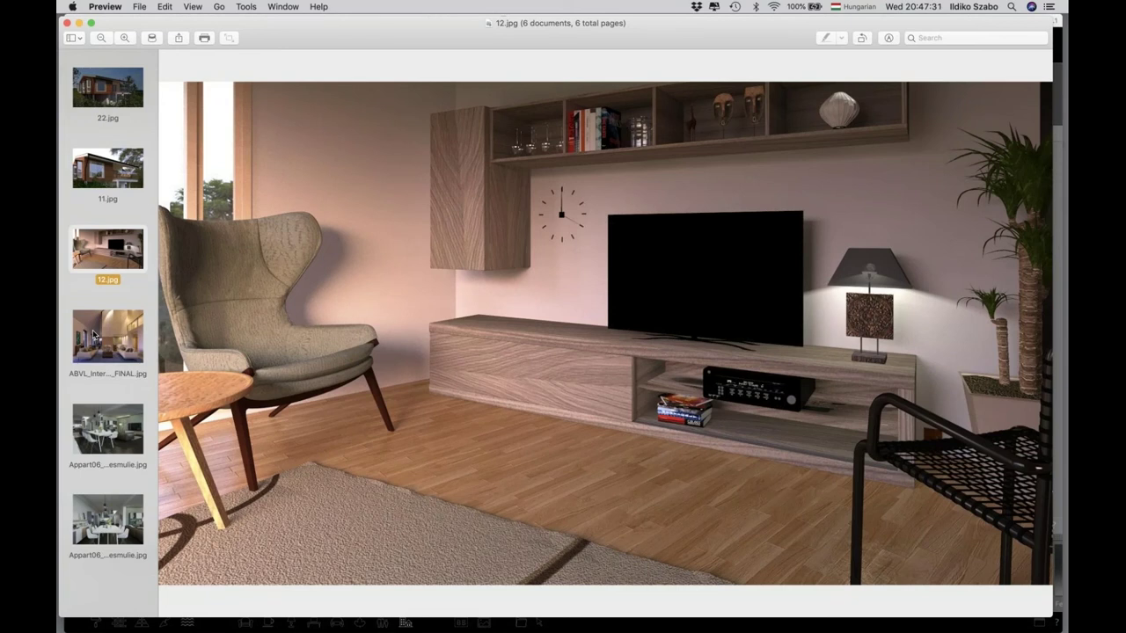
pyautogui.click(95, 335)
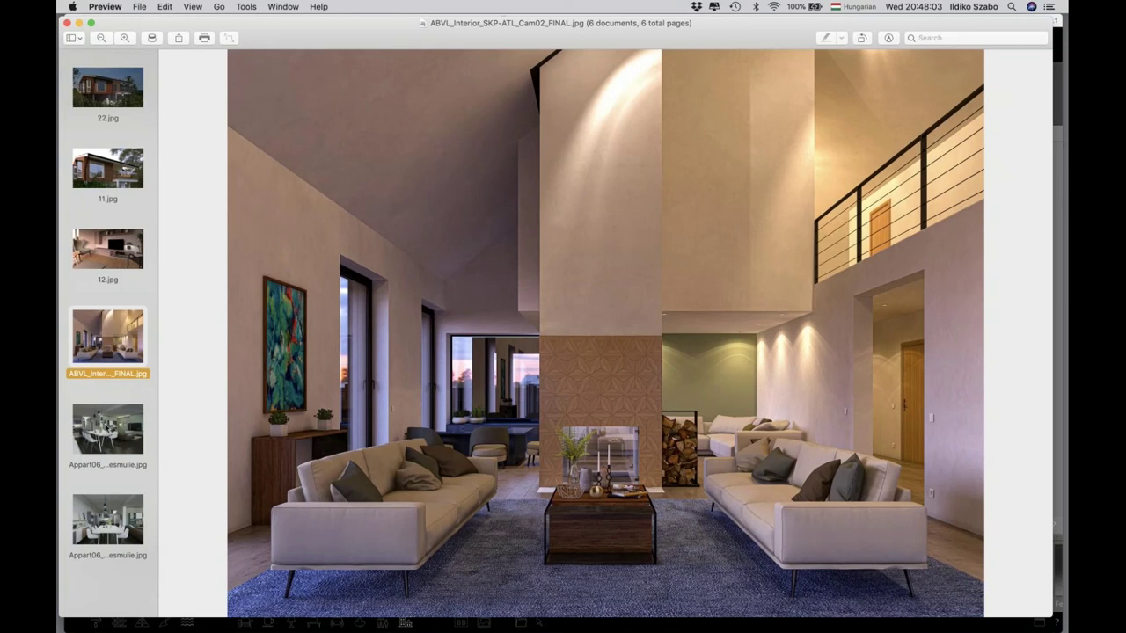
pyautogui.click(107, 429)
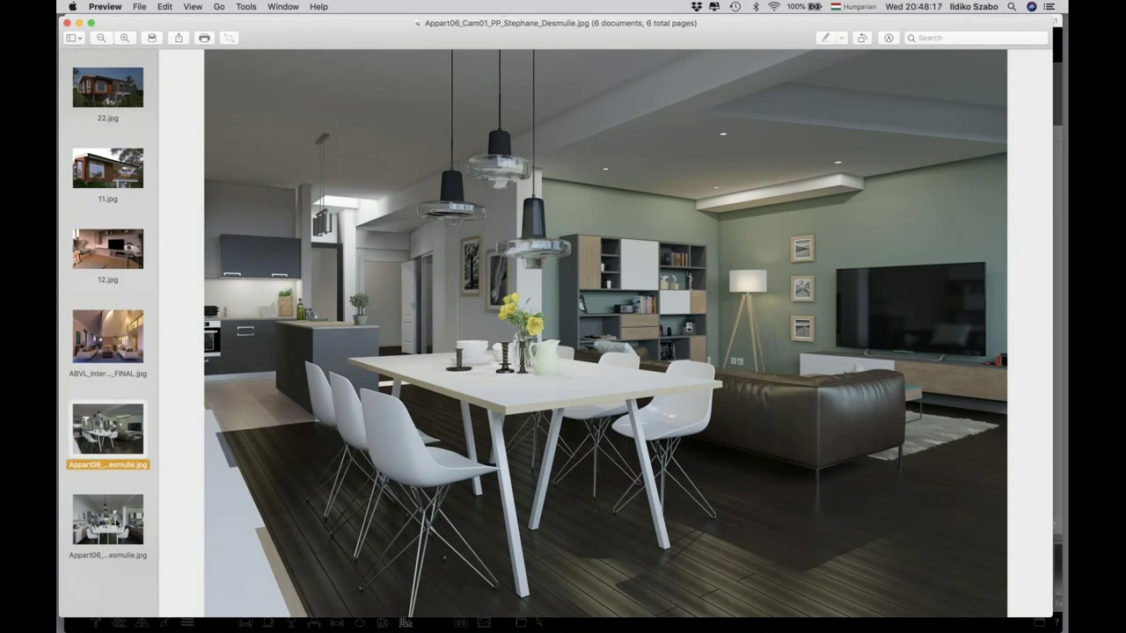
pyautogui.click(117, 524)
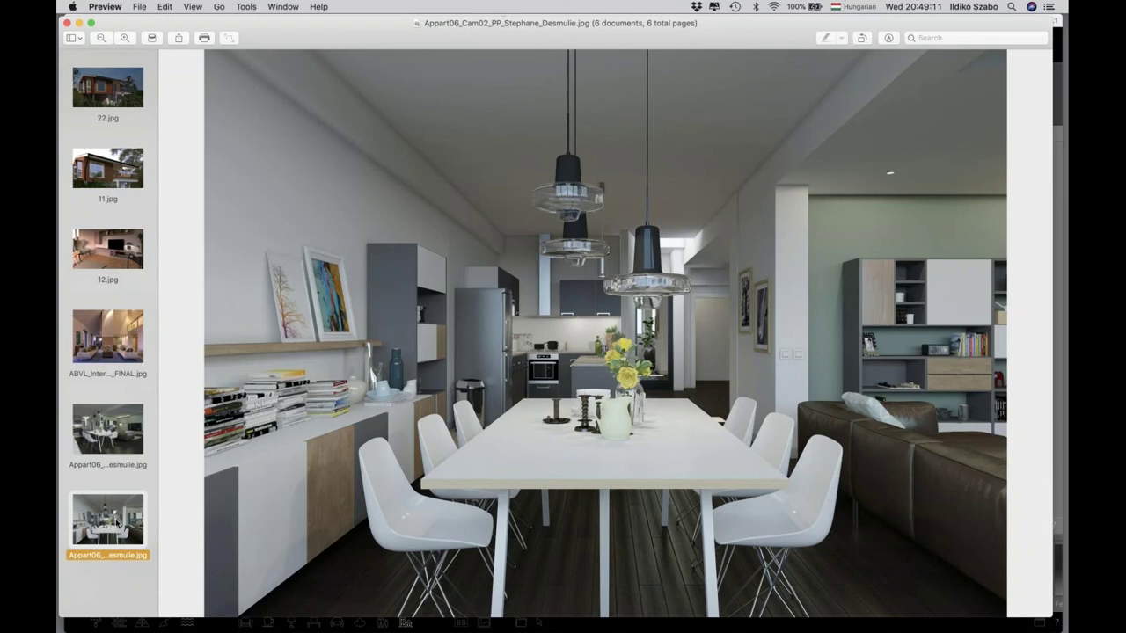
# - Switch back to Artlantis, look at the Animations view type, and return to Perspectives
pyautogui.press('super+Tab')
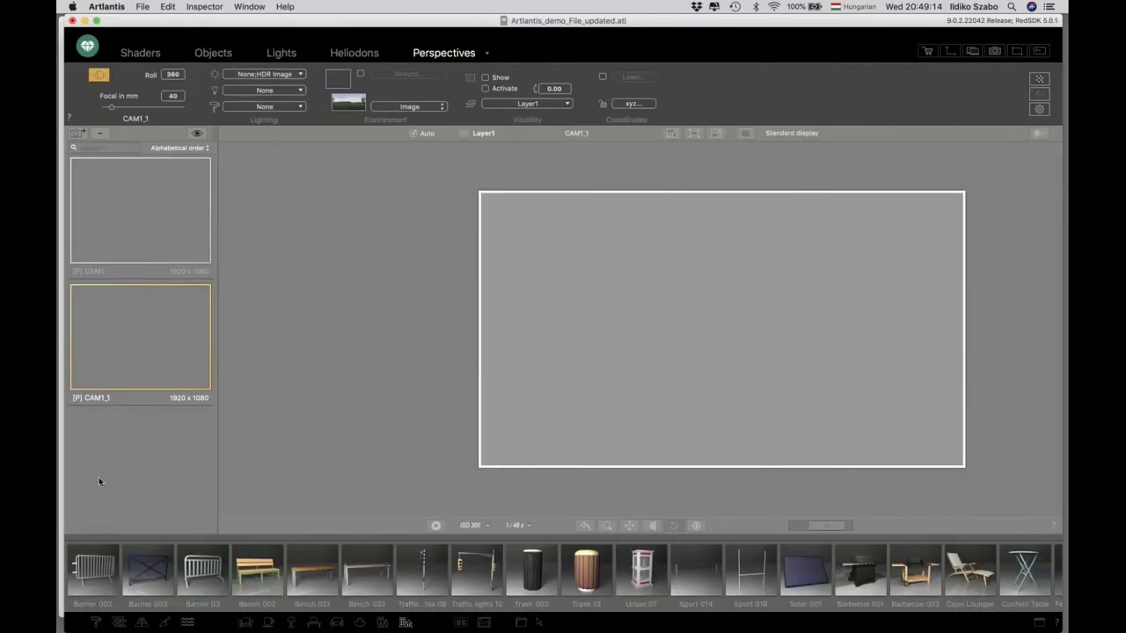
pyautogui.click(487, 54)
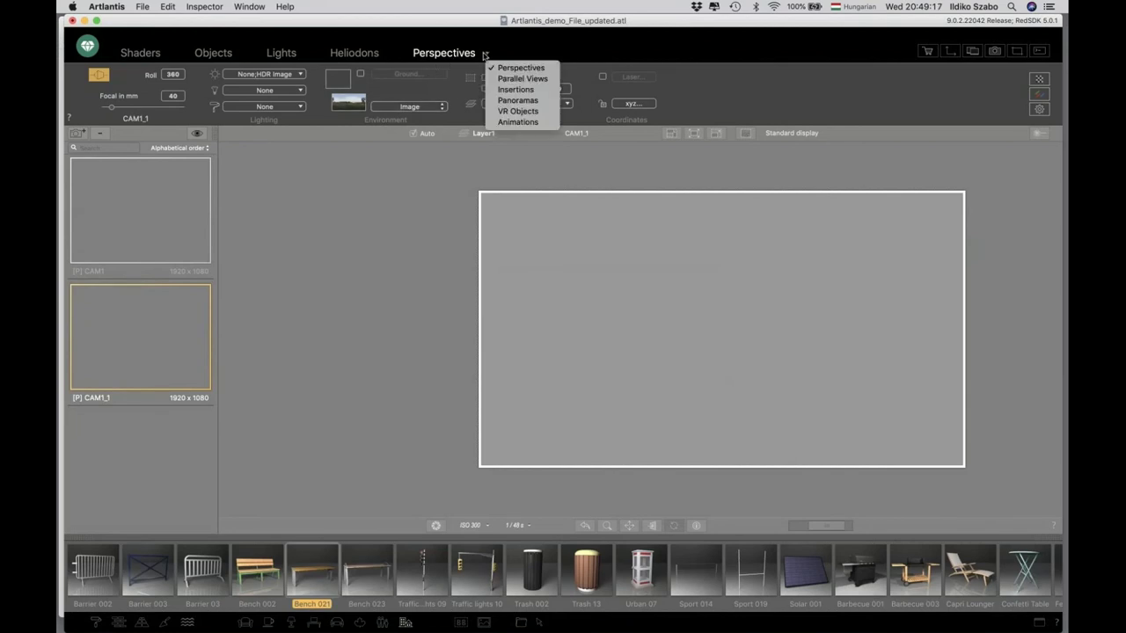
pyautogui.click(517, 123)
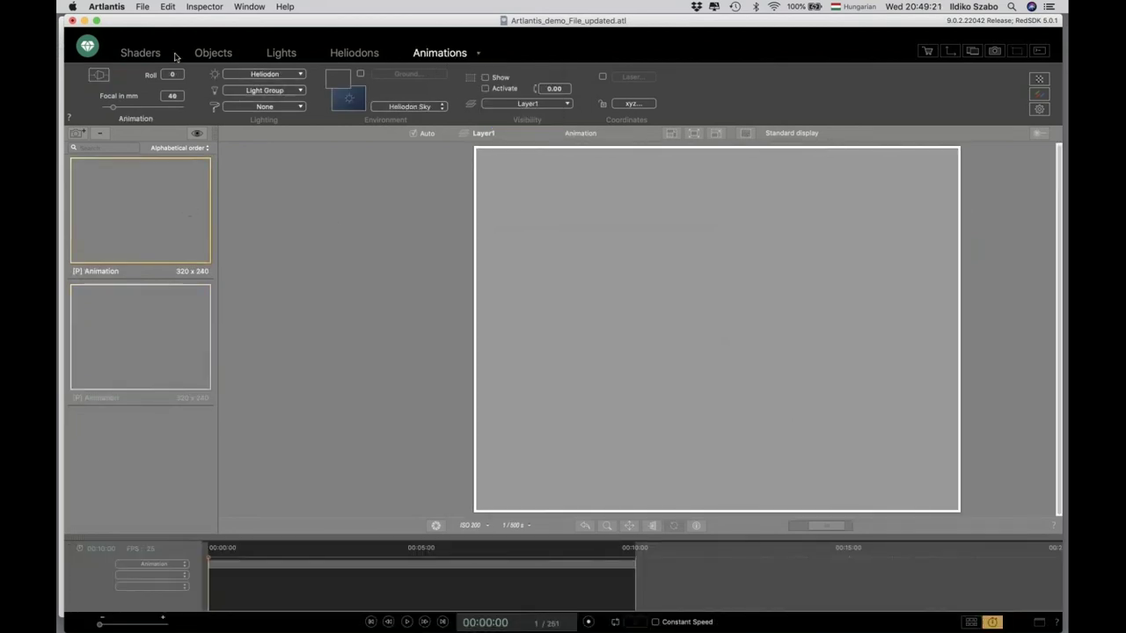
pyautogui.click(481, 55)
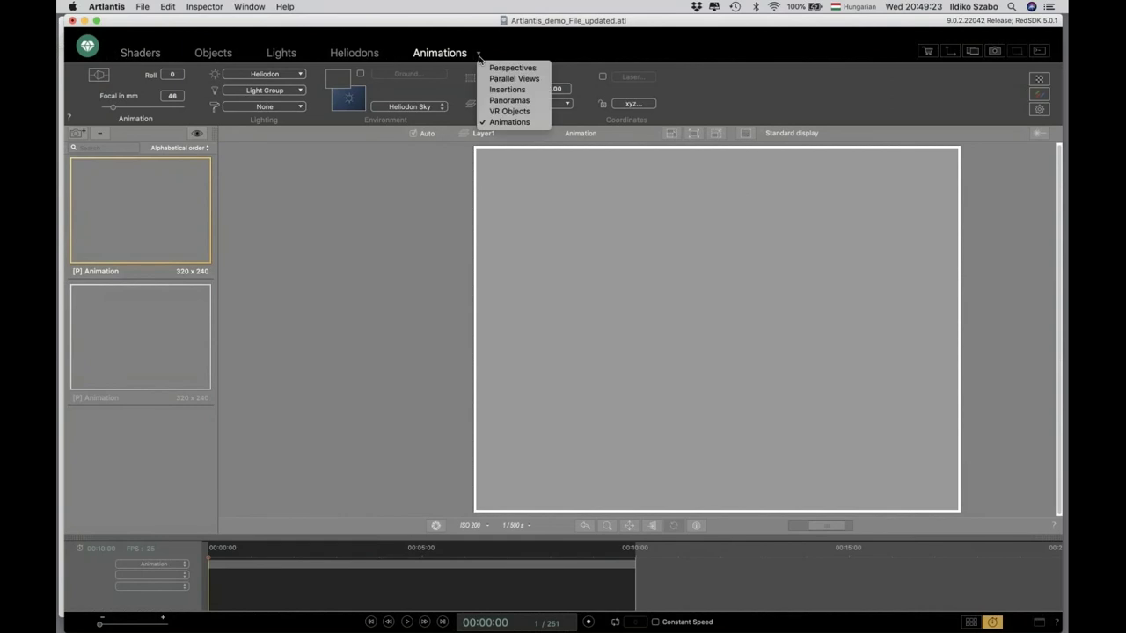
pyautogui.click(209, 37)
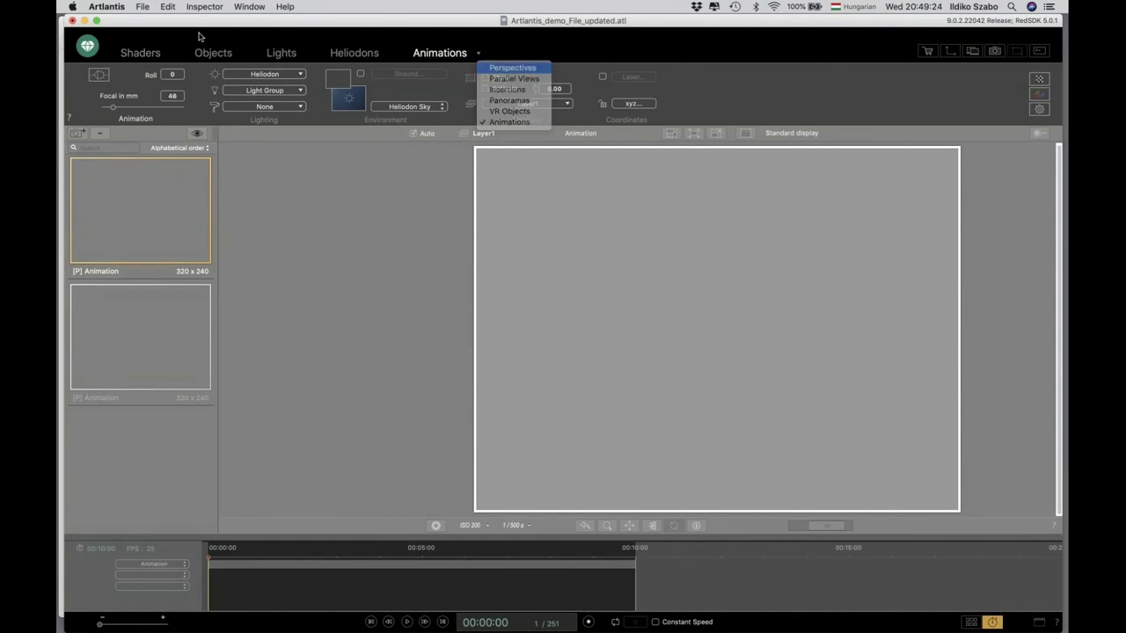
# - Save the scene under the new name 2222 on the Desktop as an Artlantis Document
pyautogui.click(142, 7)
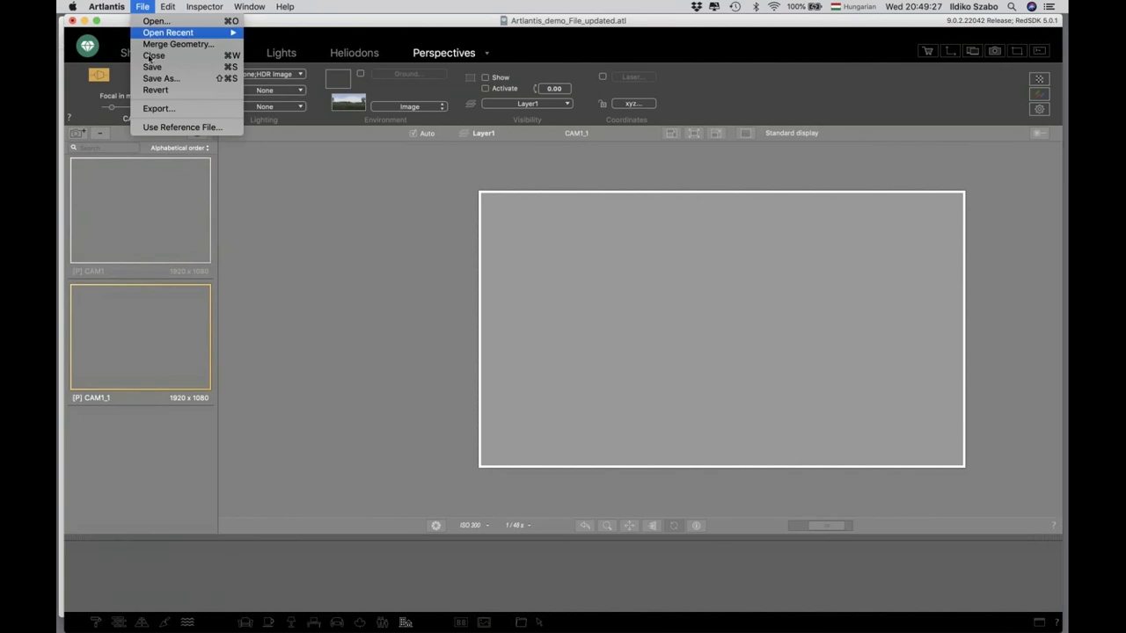
pyautogui.click(159, 79)
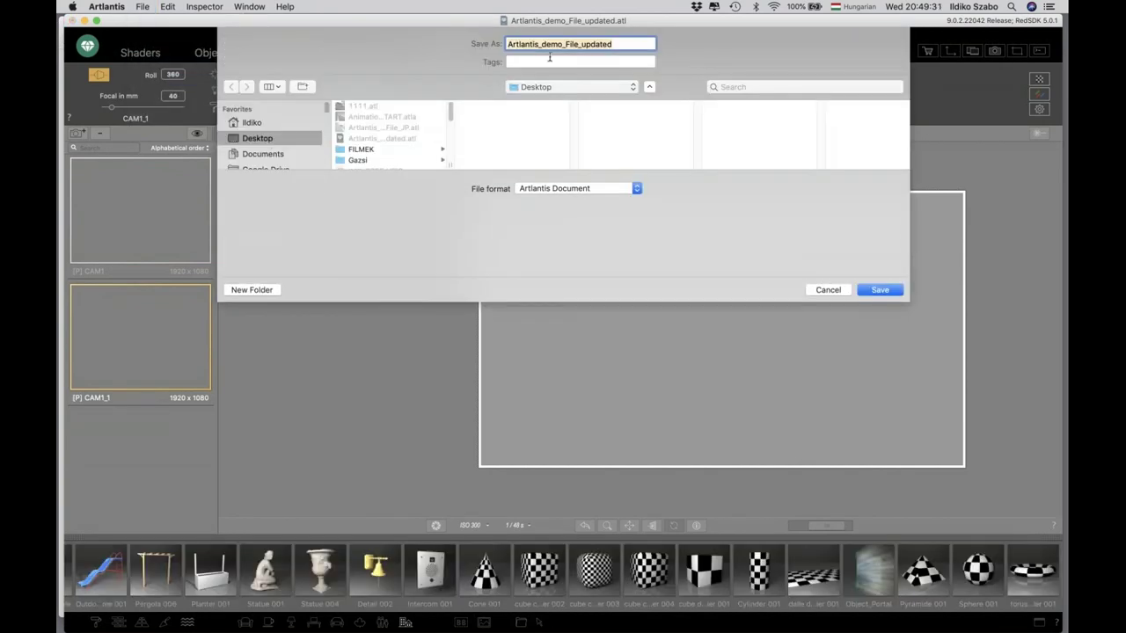
pyautogui.write('2222')
pyautogui.click(883, 288)
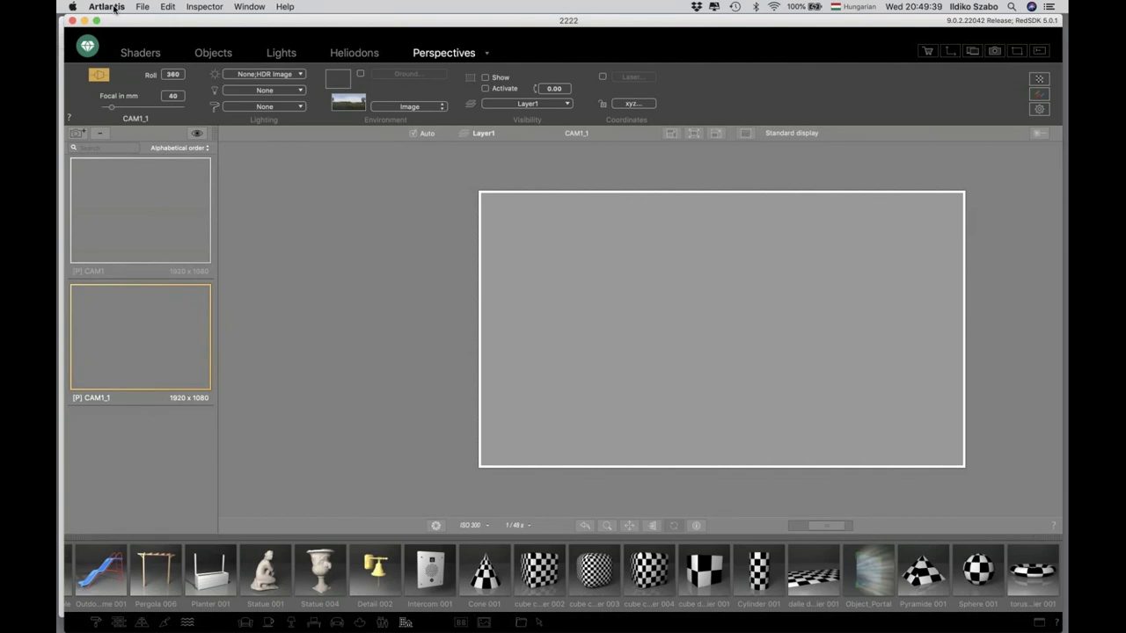
# - Quit Artlantis and relaunch it to reload the saved scene 2222
pyautogui.click(113, 9)
pyautogui.click(110, 80)
pyautogui.moveTo(703, 626)
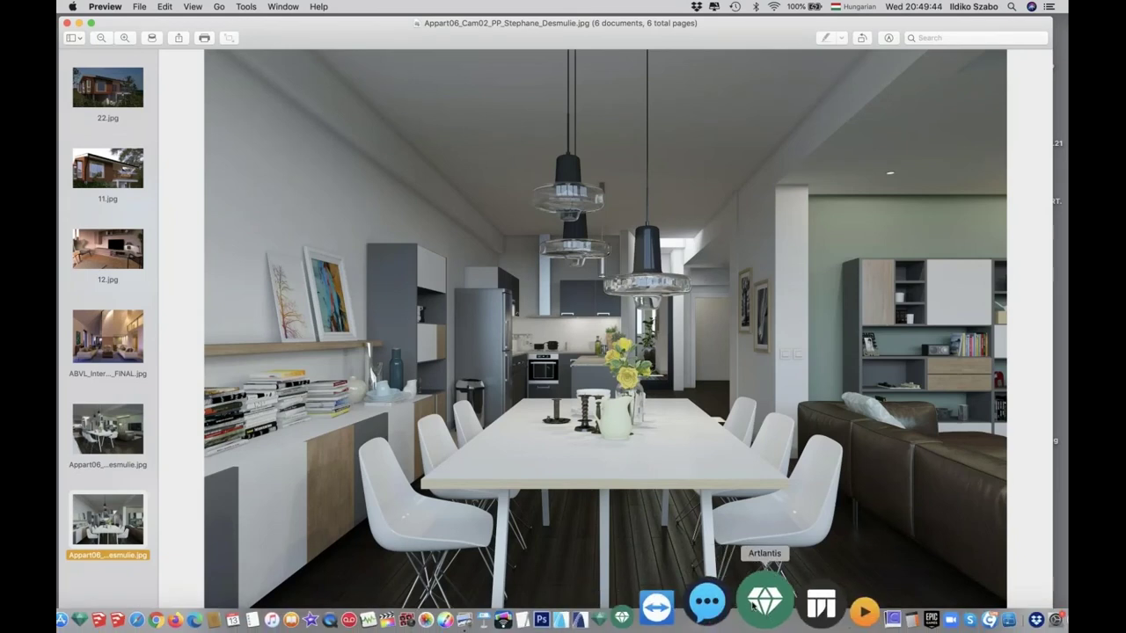
pyautogui.click(754, 604)
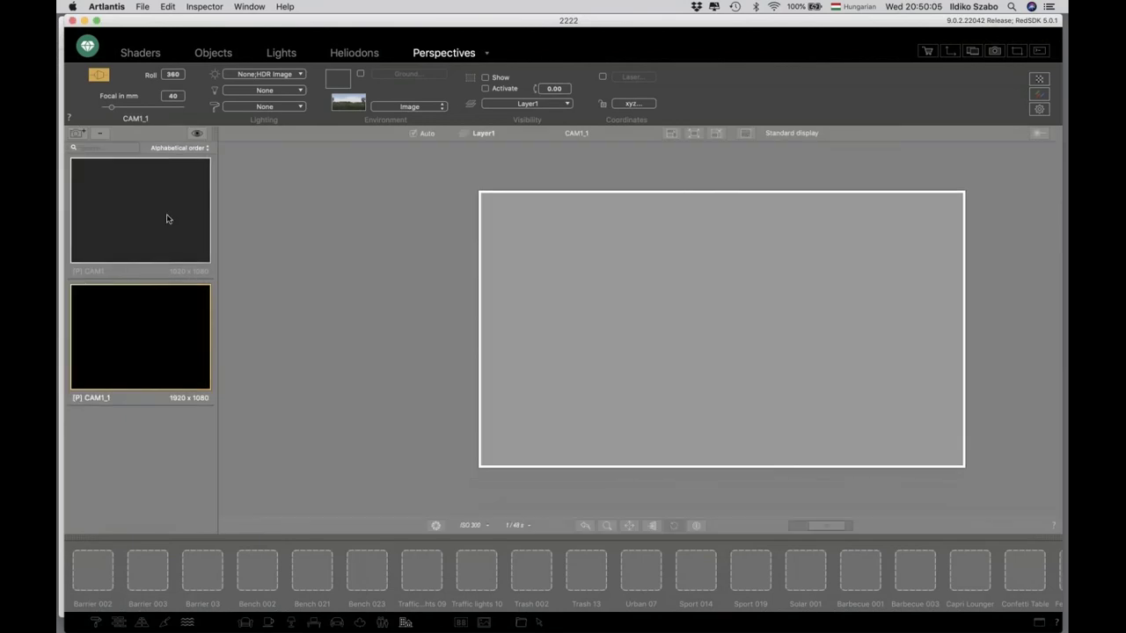
# - Display the CAM1_1 perspective of the reloaded scene, inspect its updated model, and look through the object catalog
pyautogui.click(168, 219)
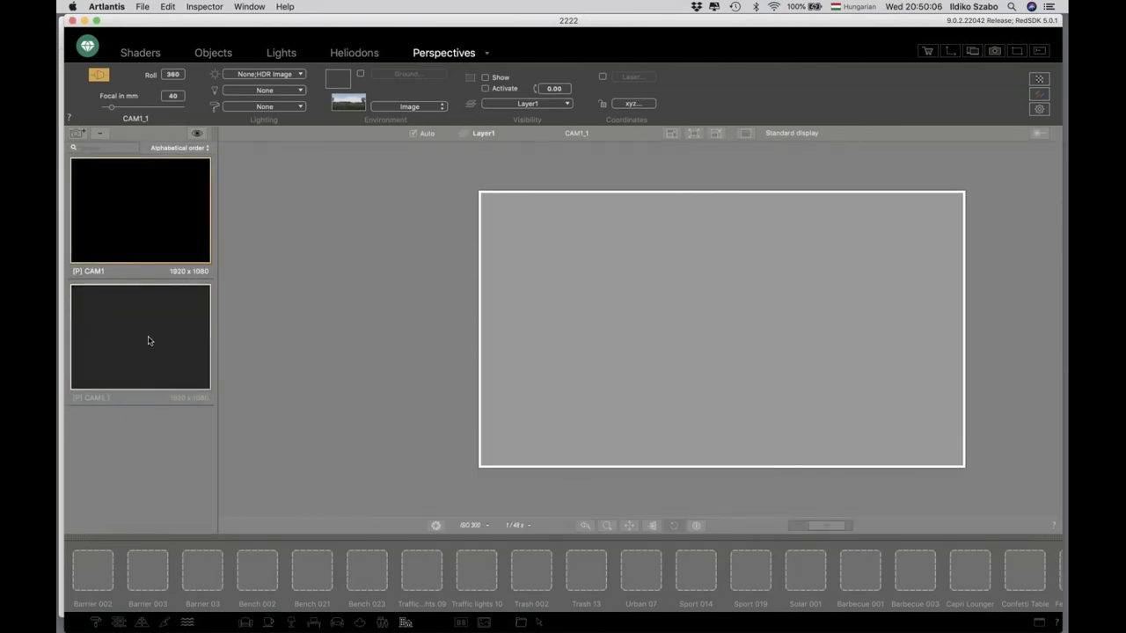
pyautogui.press('Down')
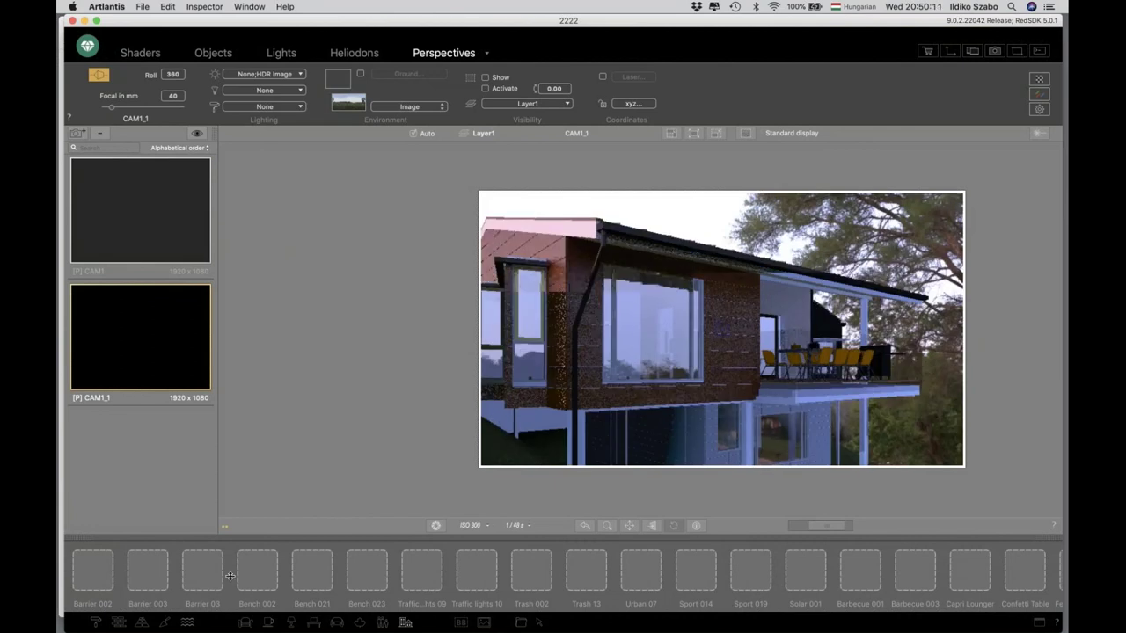
pyautogui.hscroll(2, 230, 576)
pyautogui.hscroll(6, 230, 576)
pyautogui.hscroll(6, 229, 576)
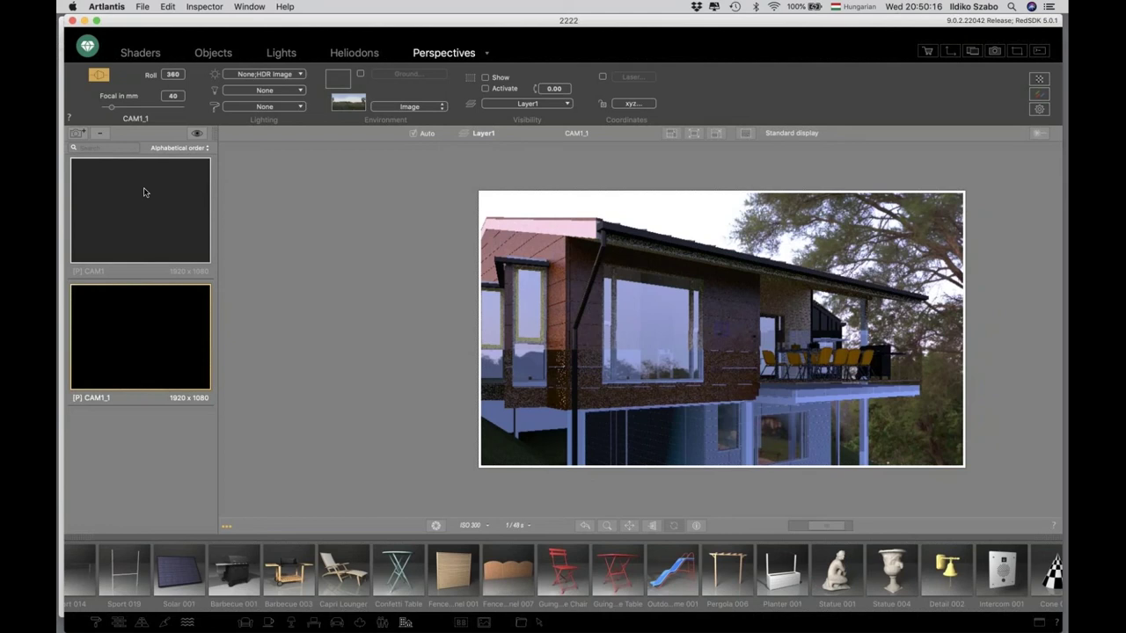
pyautogui.doubleClick(156, 369)
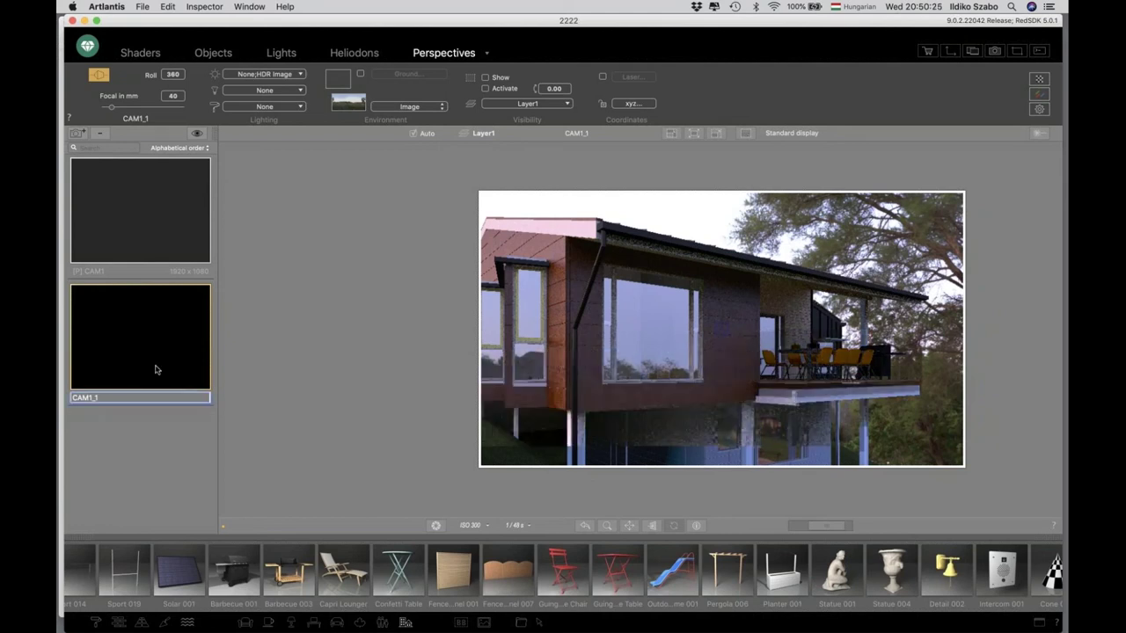
# - Display the CAM1 perspective and look through the perspectives' available options
pyautogui.rightClick(155, 369)
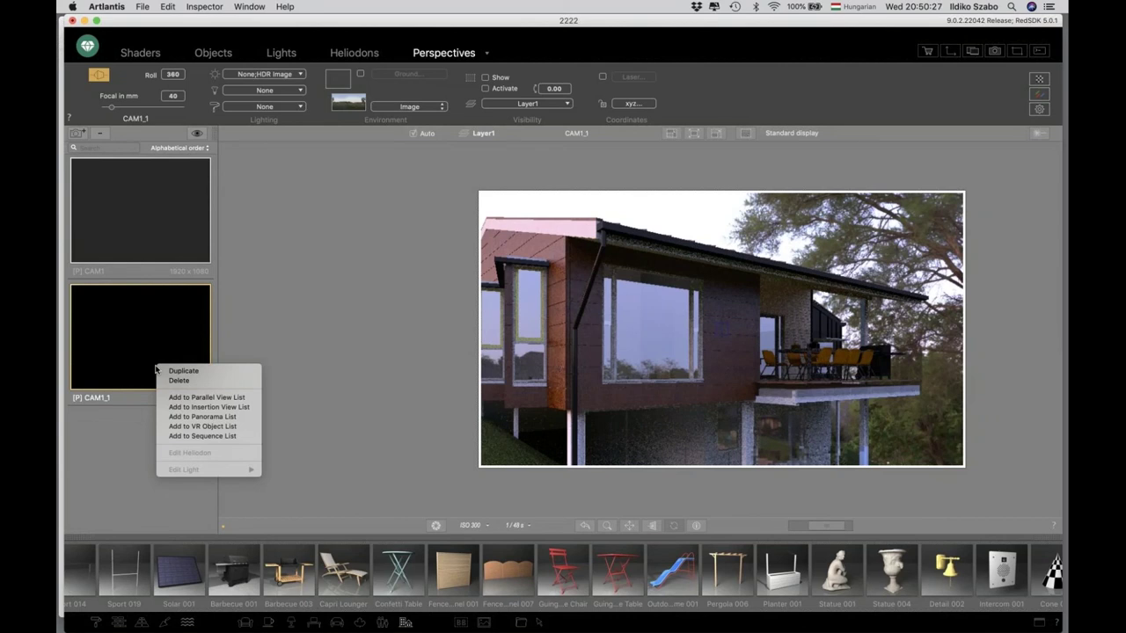
pyautogui.click(156, 231)
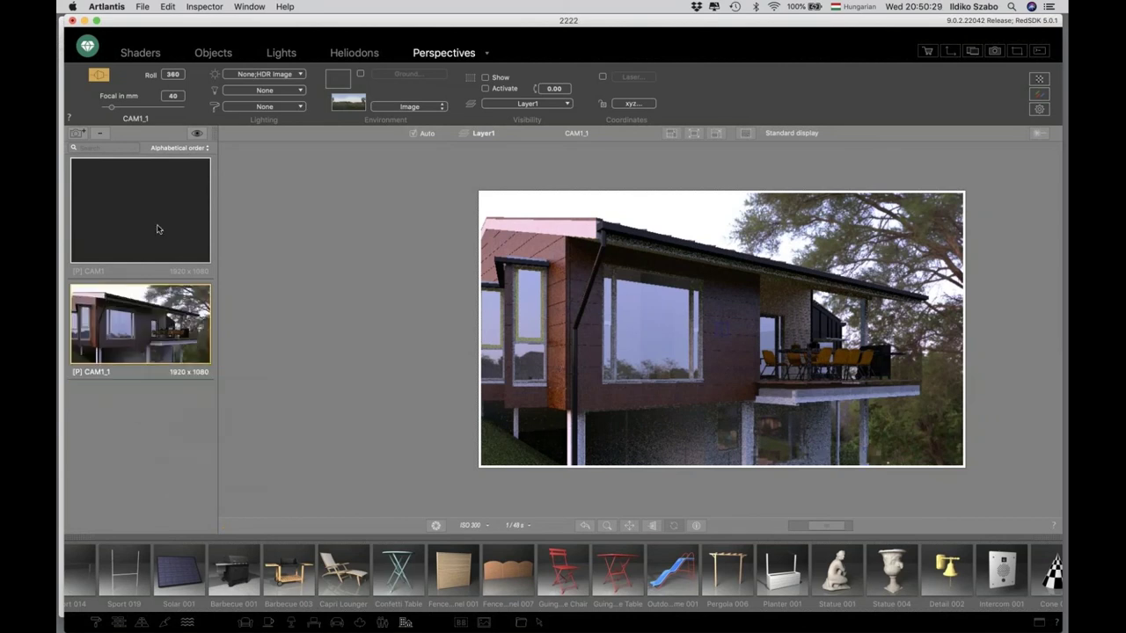
pyautogui.rightClick(156, 232)
pyautogui.click(486, 57)
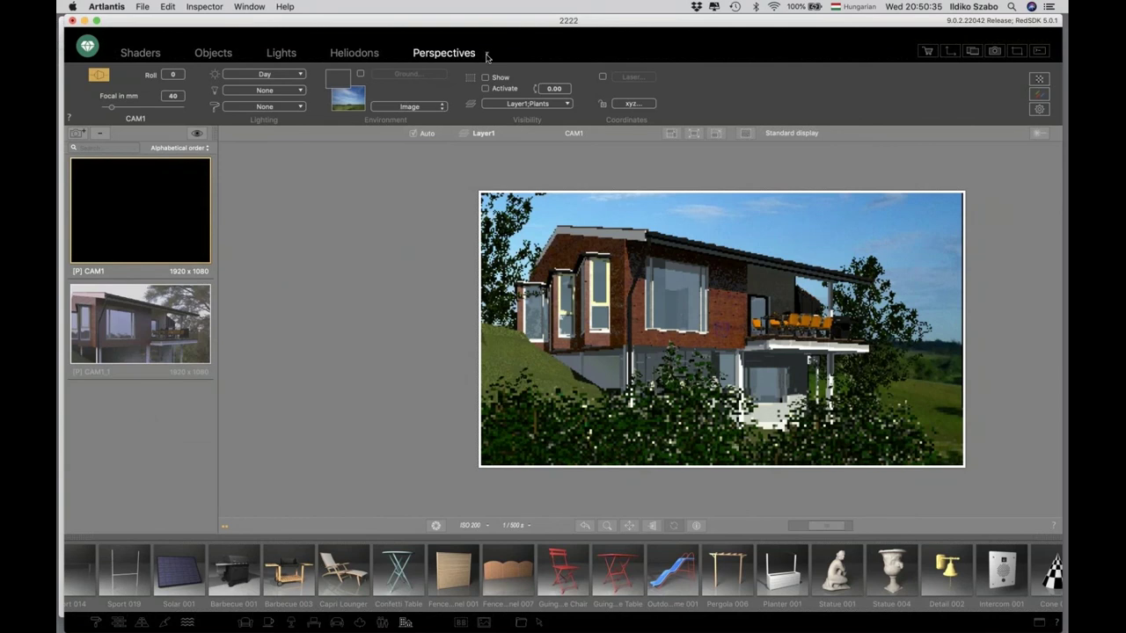
# - Switch to Parallel Views and set the parallel view to a top projection
pyautogui.click(486, 55)
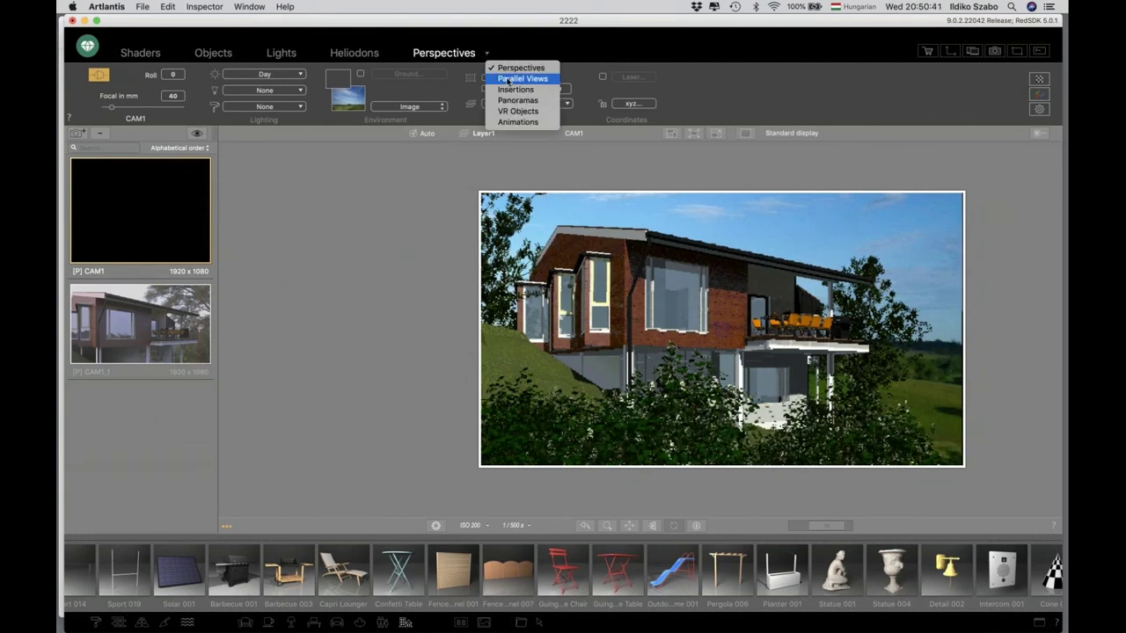
pyautogui.click(510, 79)
pyautogui.scroll(2, 717, 329)
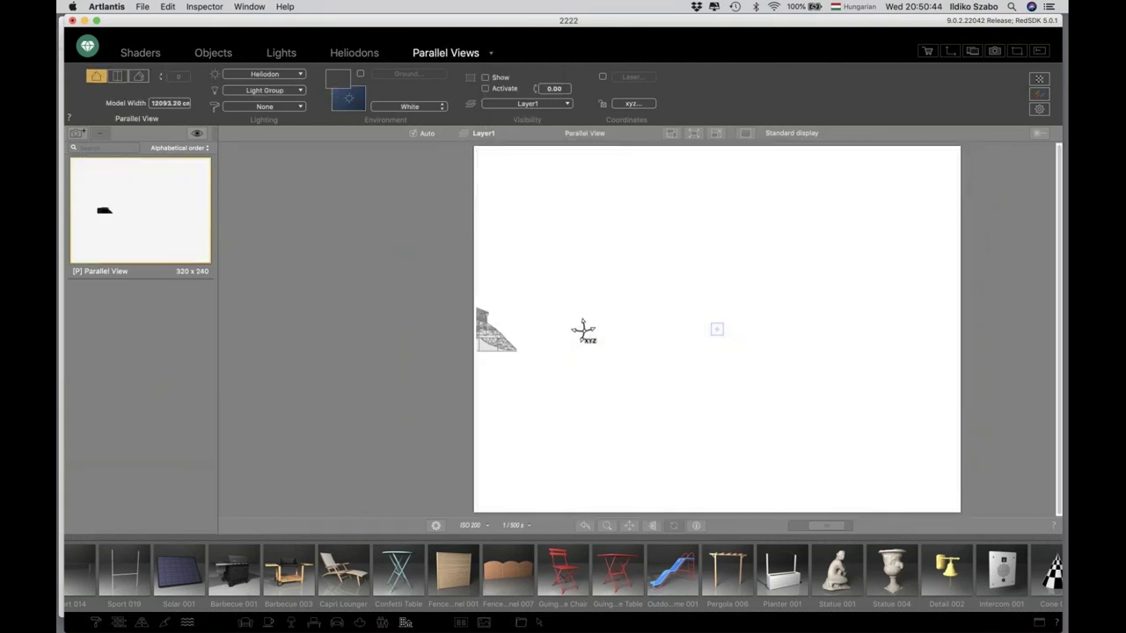
pyautogui.scroll(-3, 717, 329)
pyautogui.click(138, 76)
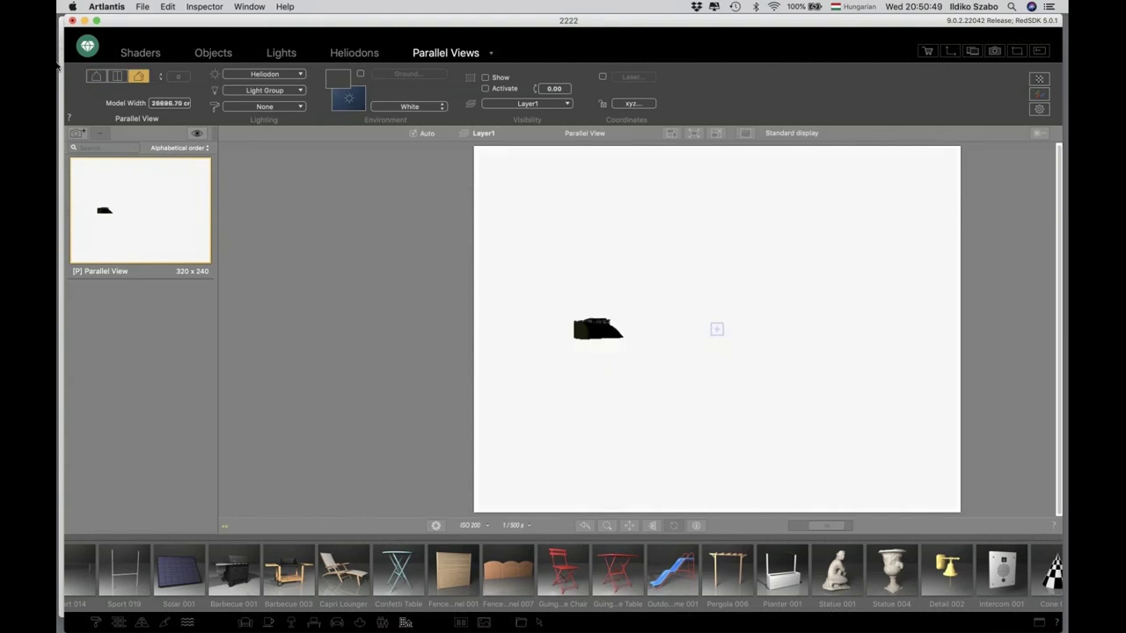
pyautogui.click(117, 76)
# - Enlarge and centre the house and its terrain in the parallel view, at a model width of about 2812 cm
pyautogui.scroll(4, 567, 326)
pyautogui.press('space')
pyautogui.moveTo(800, 358); pyautogui.dragTo(684, 316)
pyautogui.scroll(3, 664, 317)
pyautogui.press('space')
pyautogui.scroll(4, 695, 316)
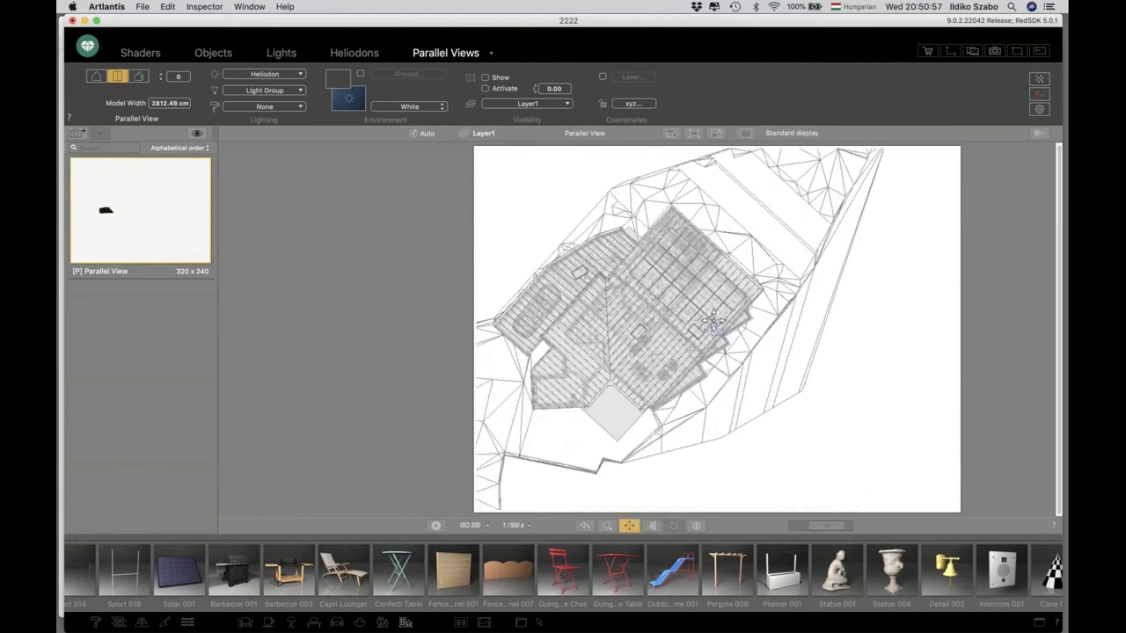
pyautogui.moveTo(714, 321); pyautogui.dragTo(769, 326)
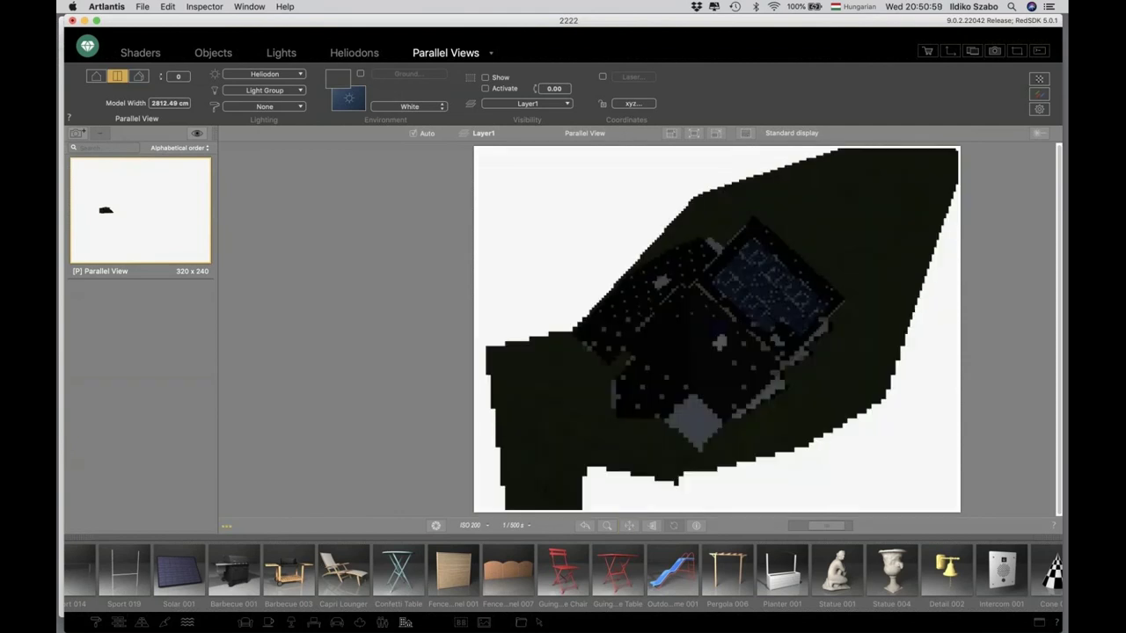
# - Light the parallel view with the Day heliodon and look at its rendering parameters
pyautogui.click(283, 75)
pyautogui.click(285, 104)
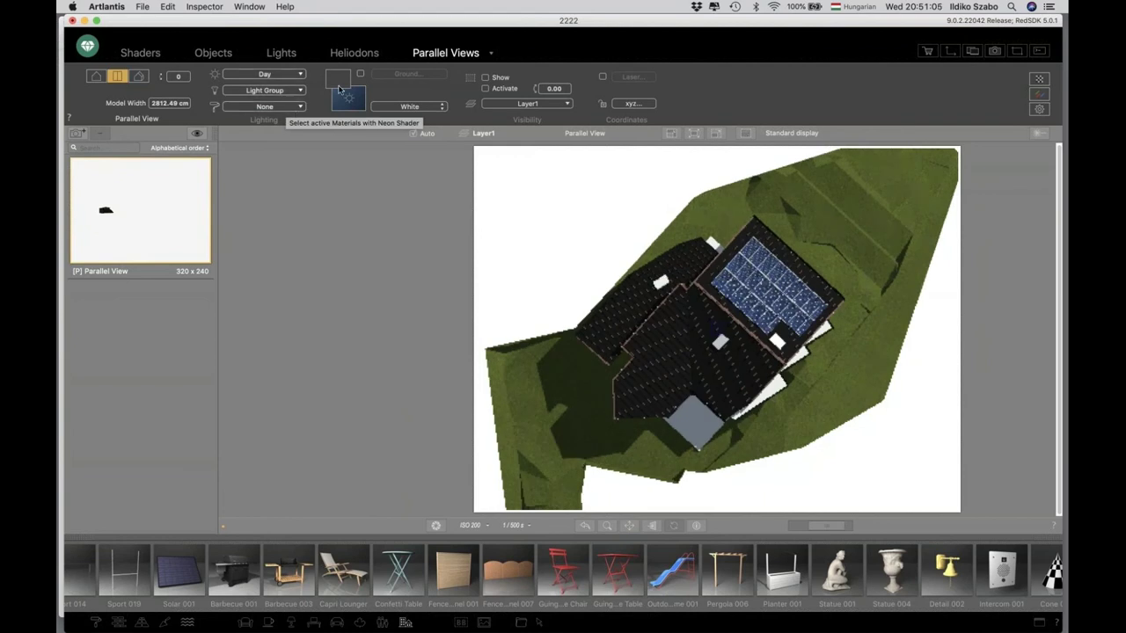
pyautogui.click(1039, 78)
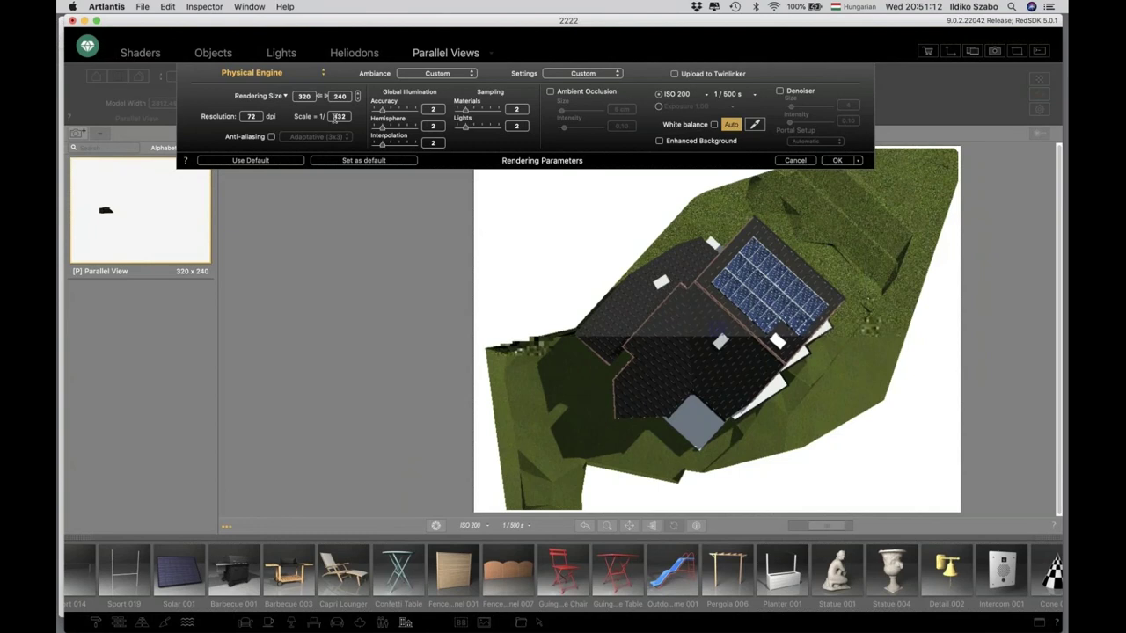
# - Switch to Animations and move the first animation's camera back until the house and its surrounding terrain are in view
pyautogui.click(490, 53)
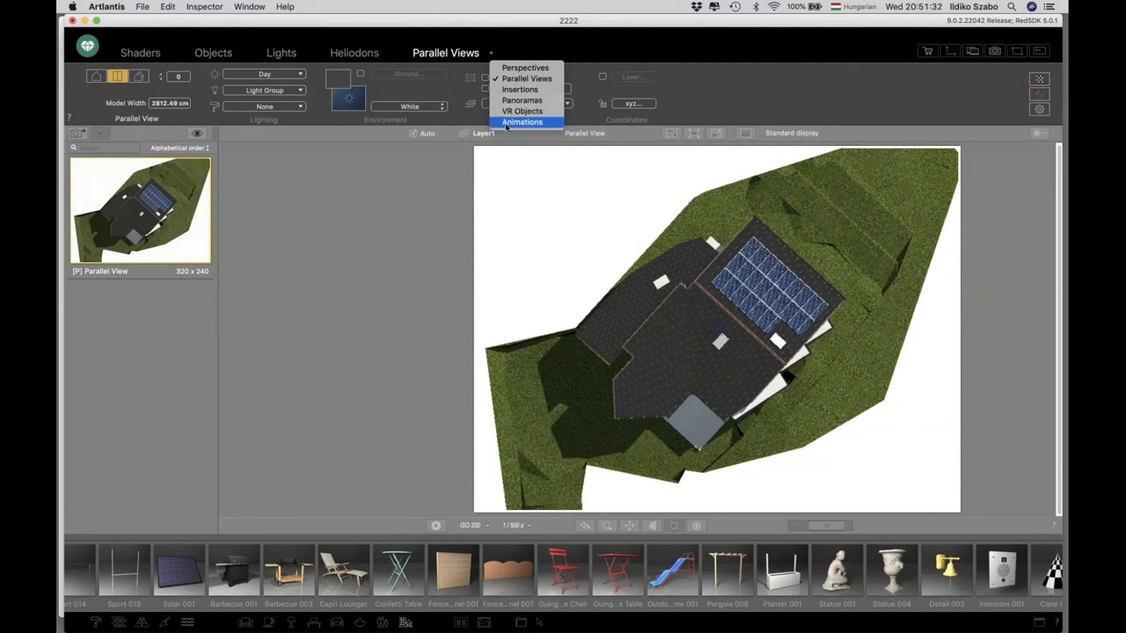
pyautogui.click(505, 124)
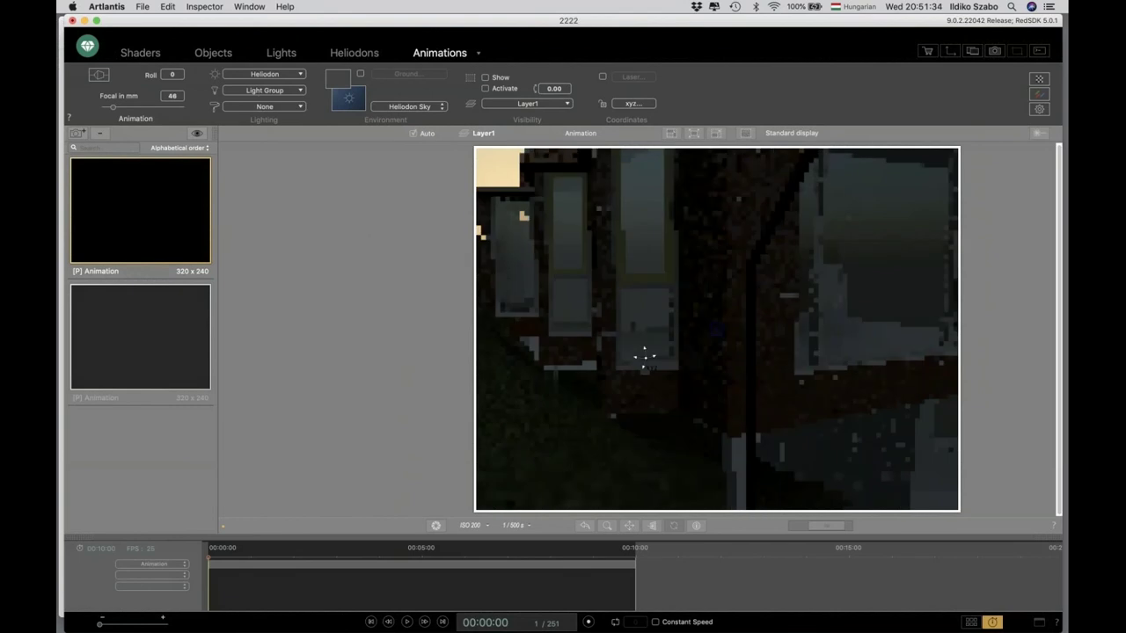
pyautogui.moveTo(641, 351); pyautogui.dragTo(678, 312)
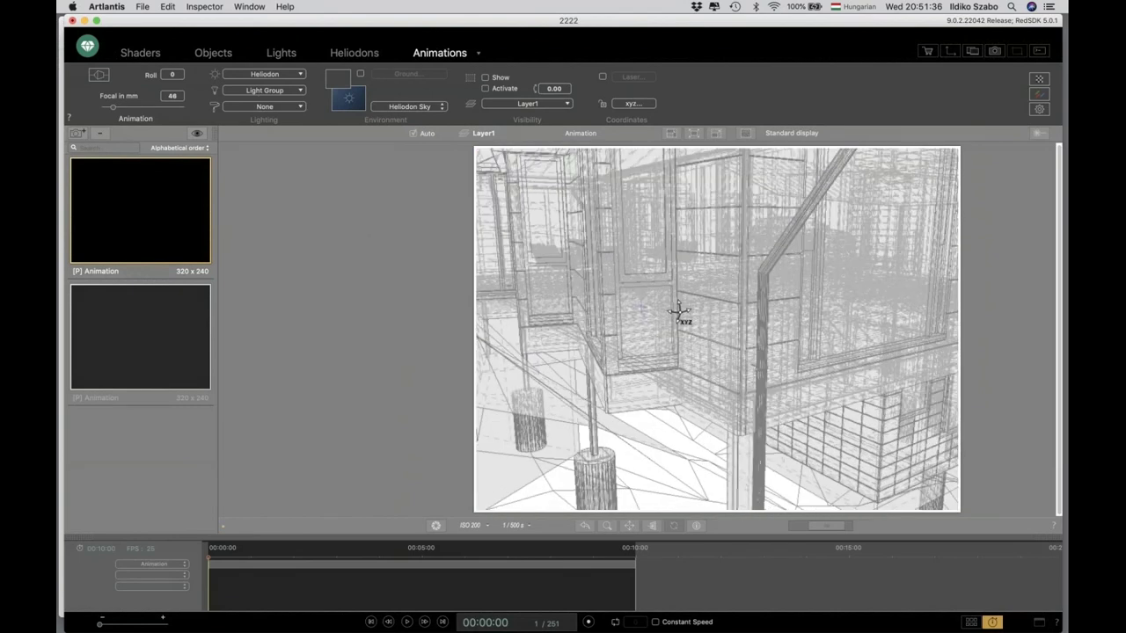
pyautogui.moveTo(678, 312); pyautogui.dragTo(669, 299)
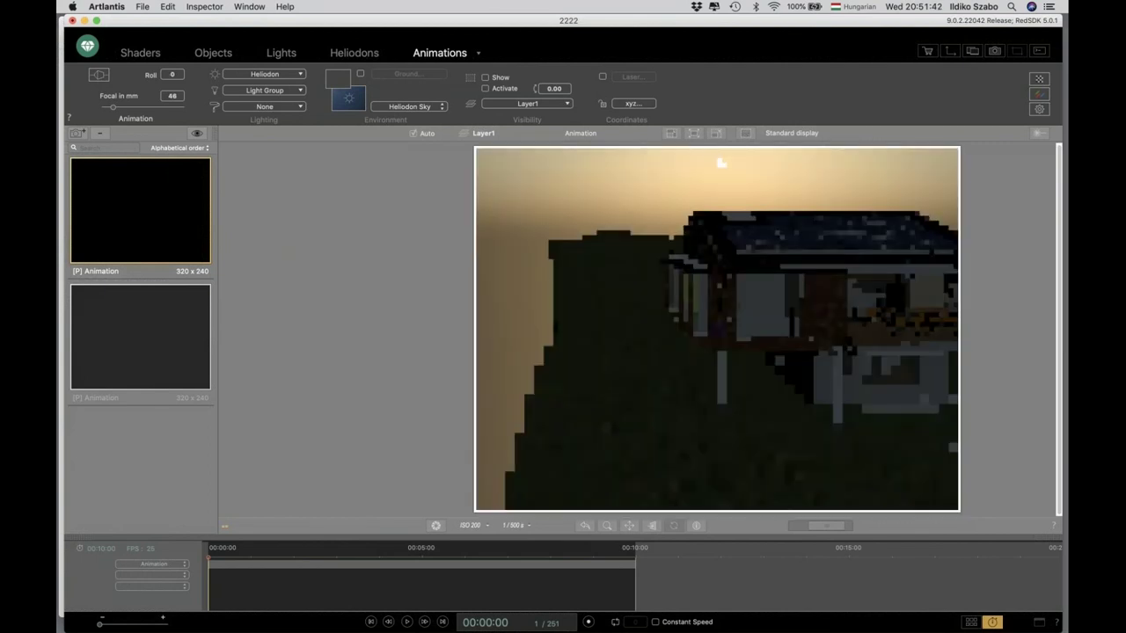
# - Light the first animation with the Day heliodon and orbit its camera around the house
pyautogui.click(281, 77)
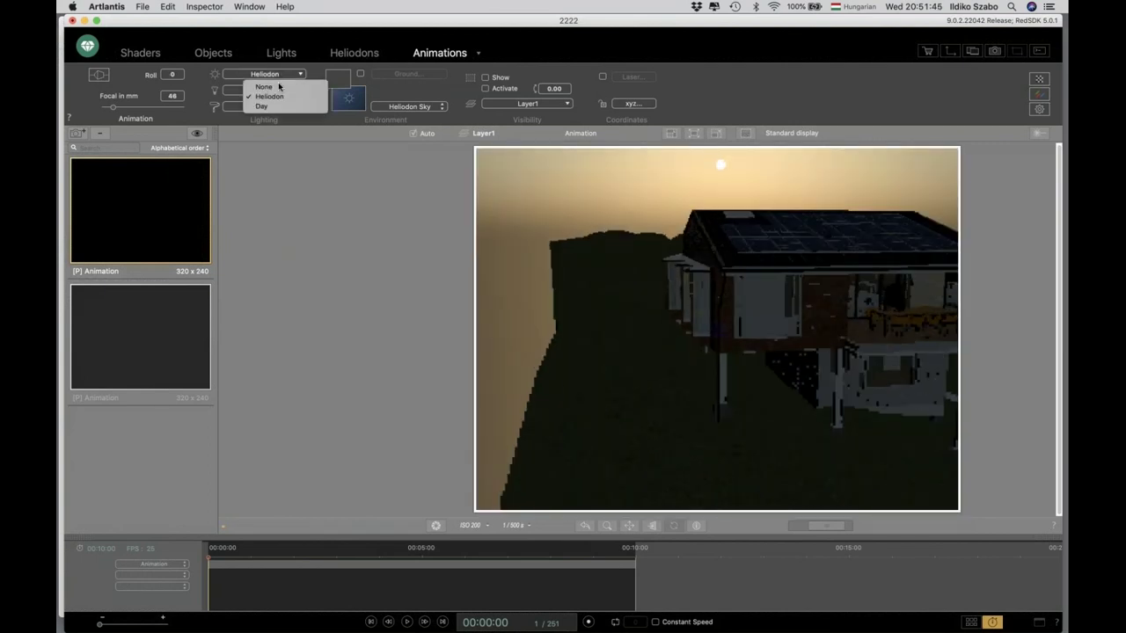
pyautogui.click(272, 104)
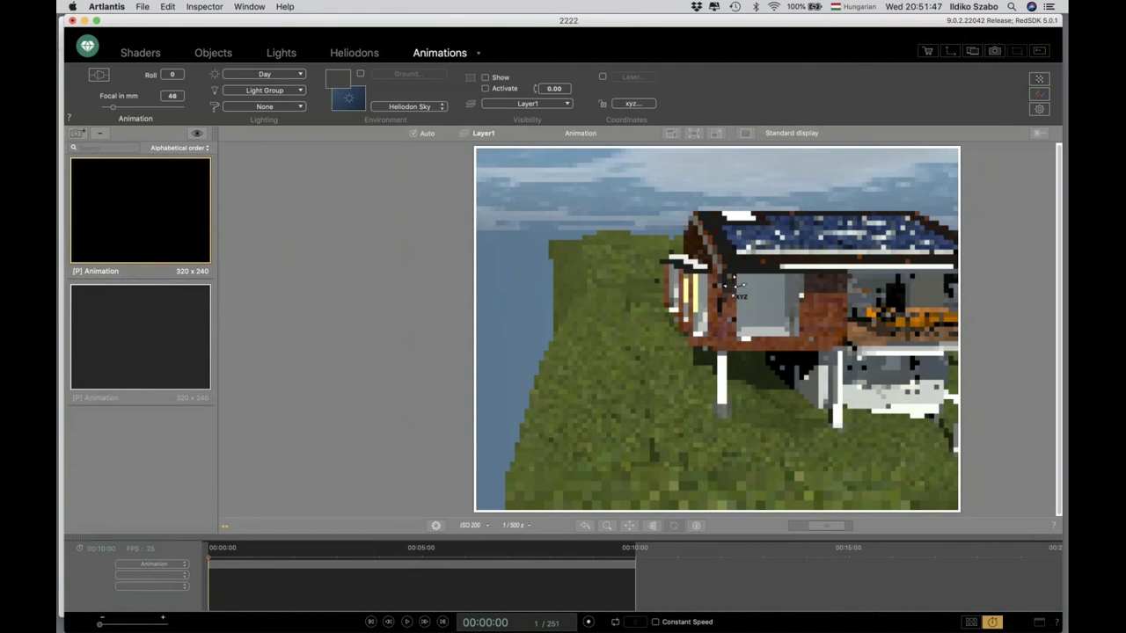
pyautogui.moveTo(736, 284); pyautogui.dragTo(669, 302)
# - Switch the animation preview to the white model and orbit the camera to a raised viewpoint facing the terrace
pyautogui.press('super+shift+r')
pyautogui.click(253, 72)
pyautogui.click(248, 83)
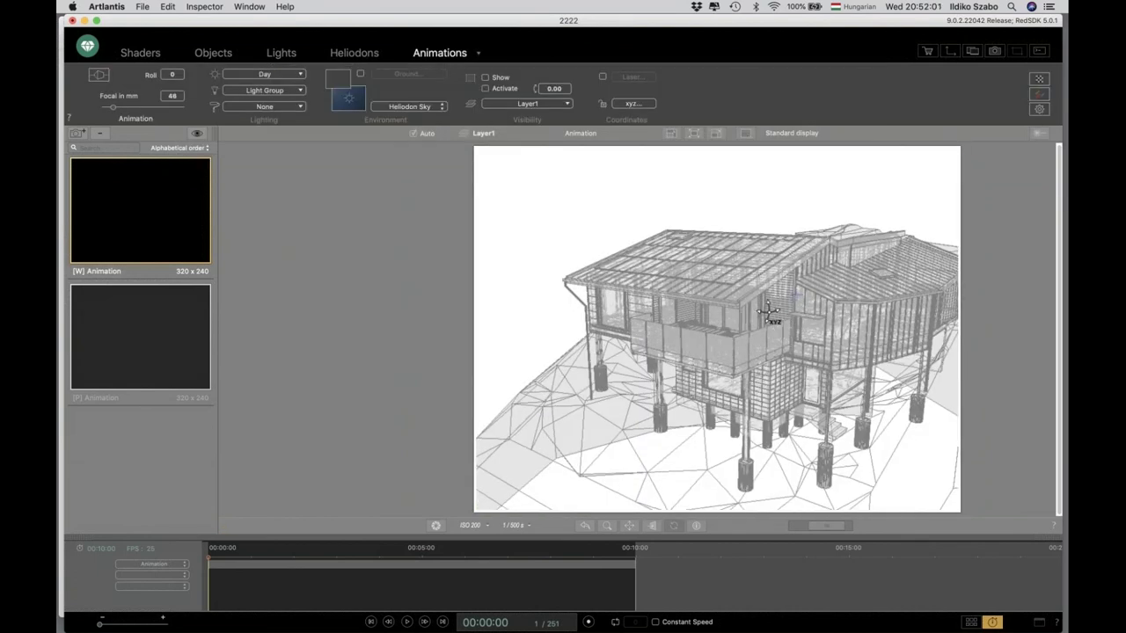
pyautogui.moveTo(767, 312); pyautogui.dragTo(803, 280)
pyautogui.moveTo(456, 606)
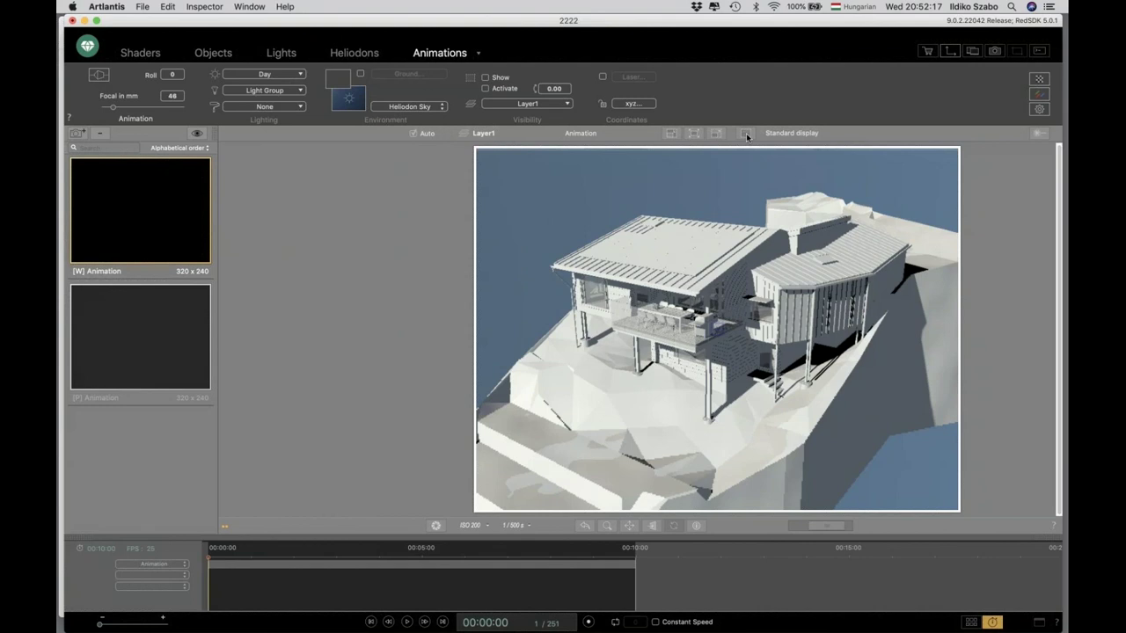
pyautogui.click(746, 133)
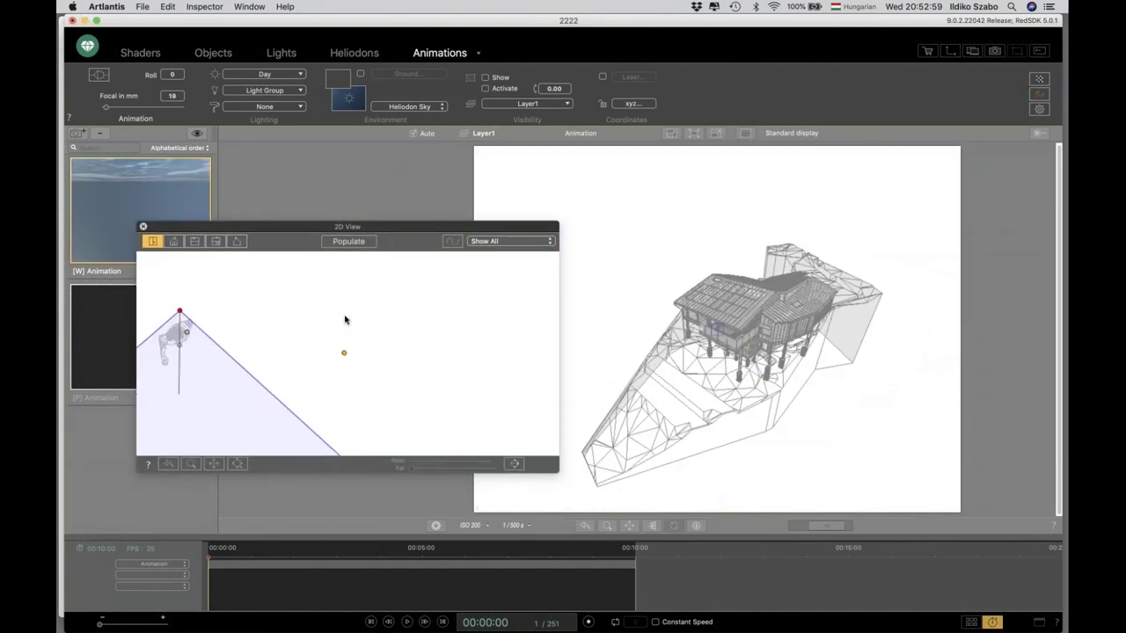
# - Reposition the animation camera beside and above the house in the elevation 2D view, and return to the top view
pyautogui.click(173, 241)
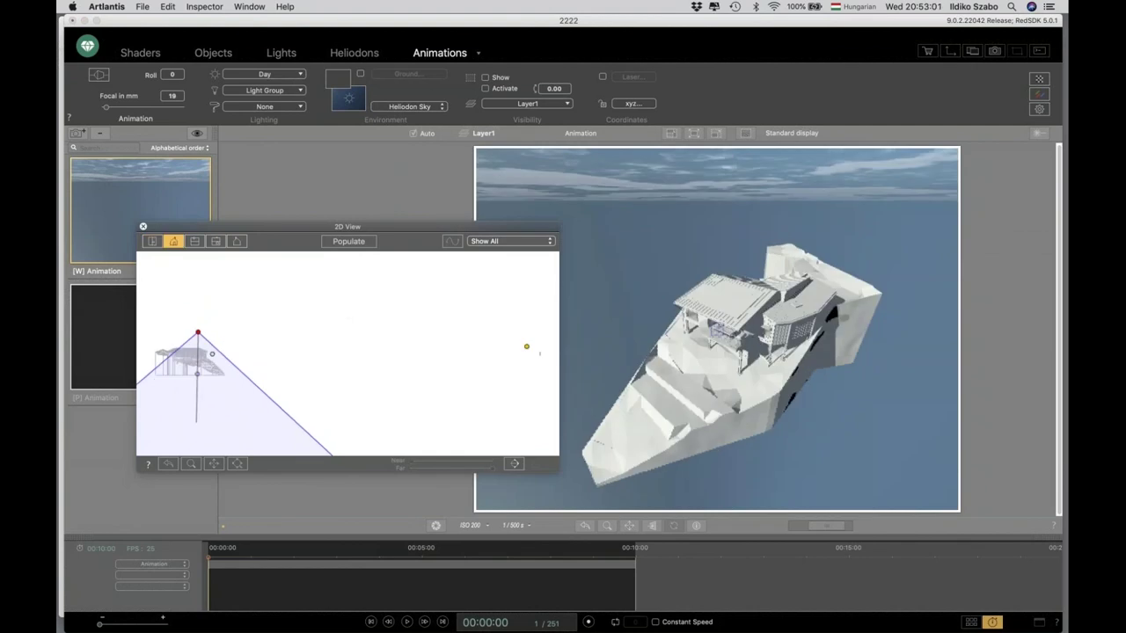
pyautogui.moveTo(199, 332); pyautogui.dragTo(148, 342)
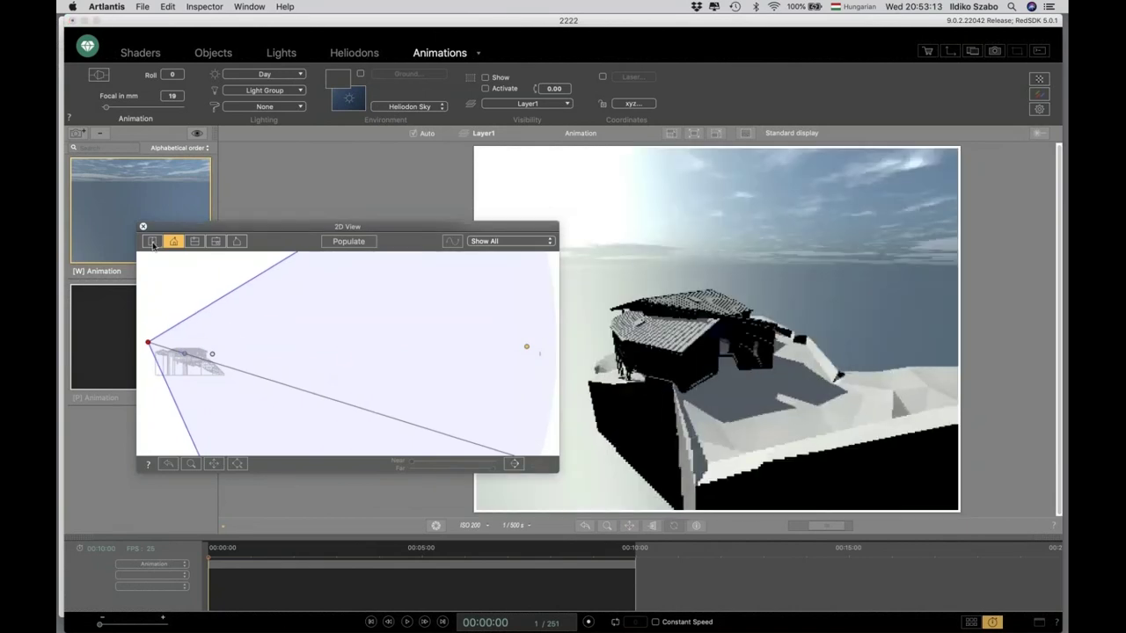
pyautogui.click(152, 242)
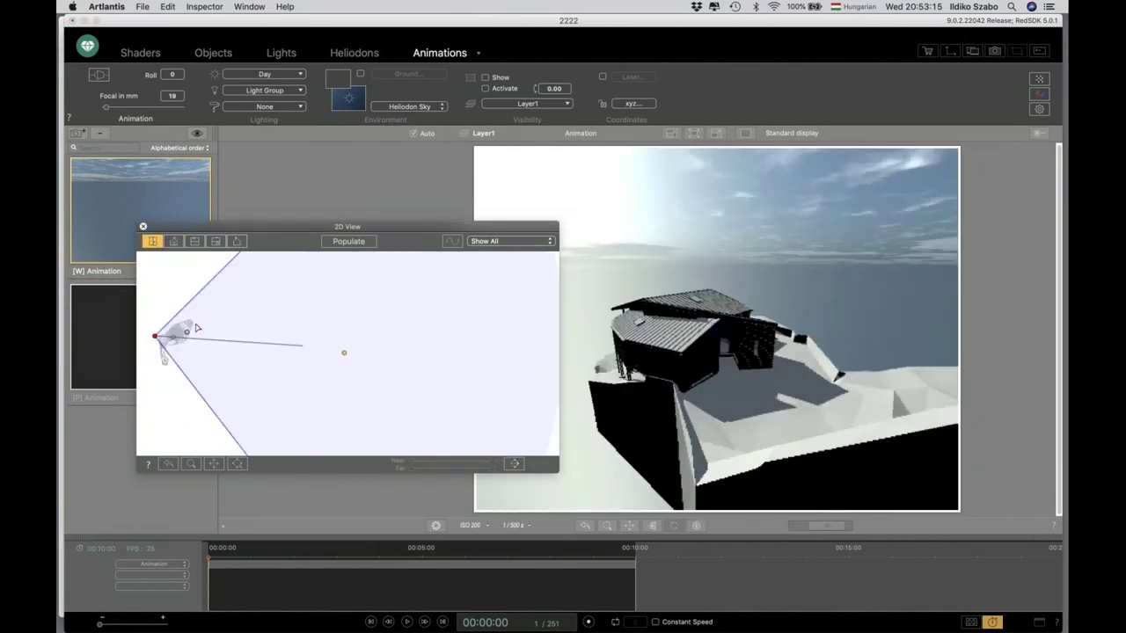
# - Try to lay out a camera path beside the house in the top 2D view with path editing active, and delete it
pyautogui.click(452, 241)
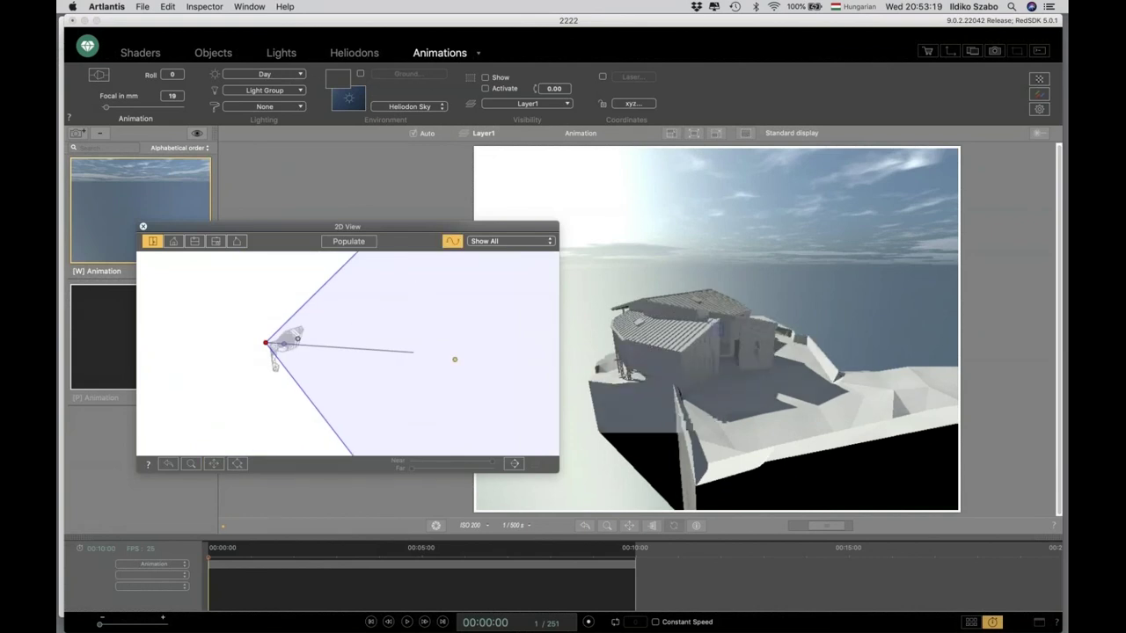
pyautogui.scroll(3, 274, 336)
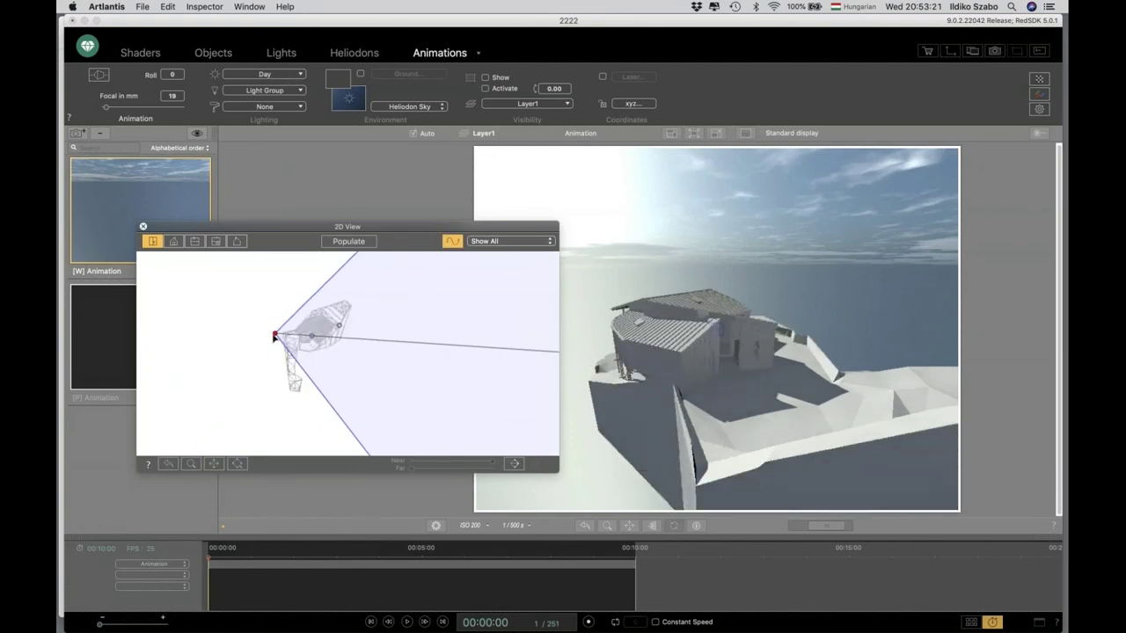
pyautogui.click(278, 330)
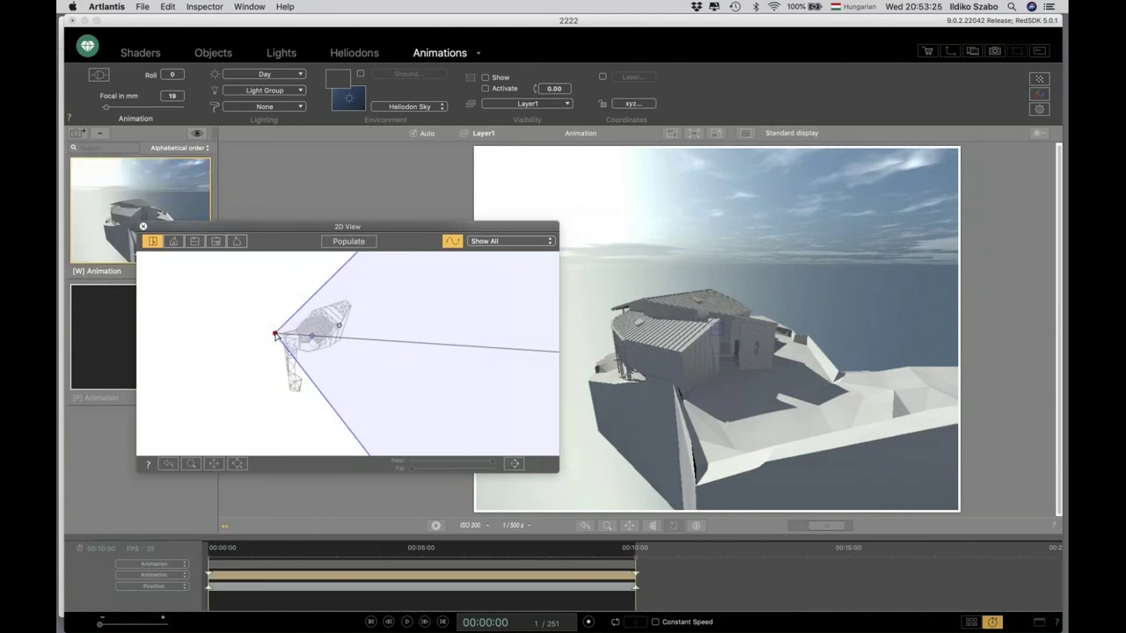
pyautogui.moveTo(275, 335); pyautogui.dragTo(276, 334)
pyautogui.scroll(3, 275, 335)
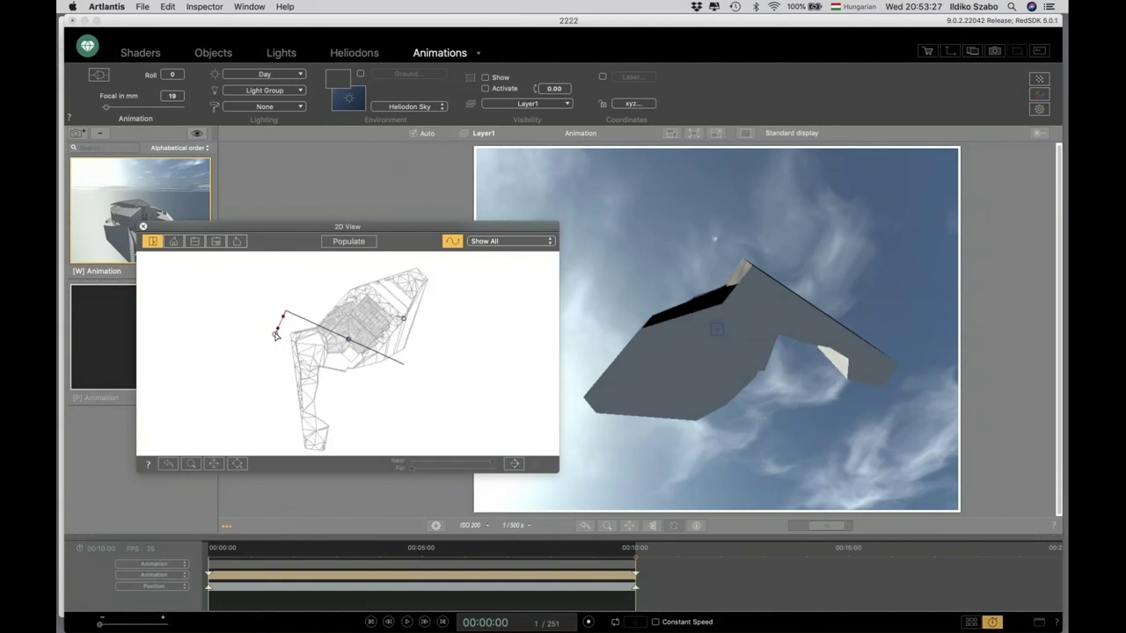
pyautogui.scroll(2, 283, 318)
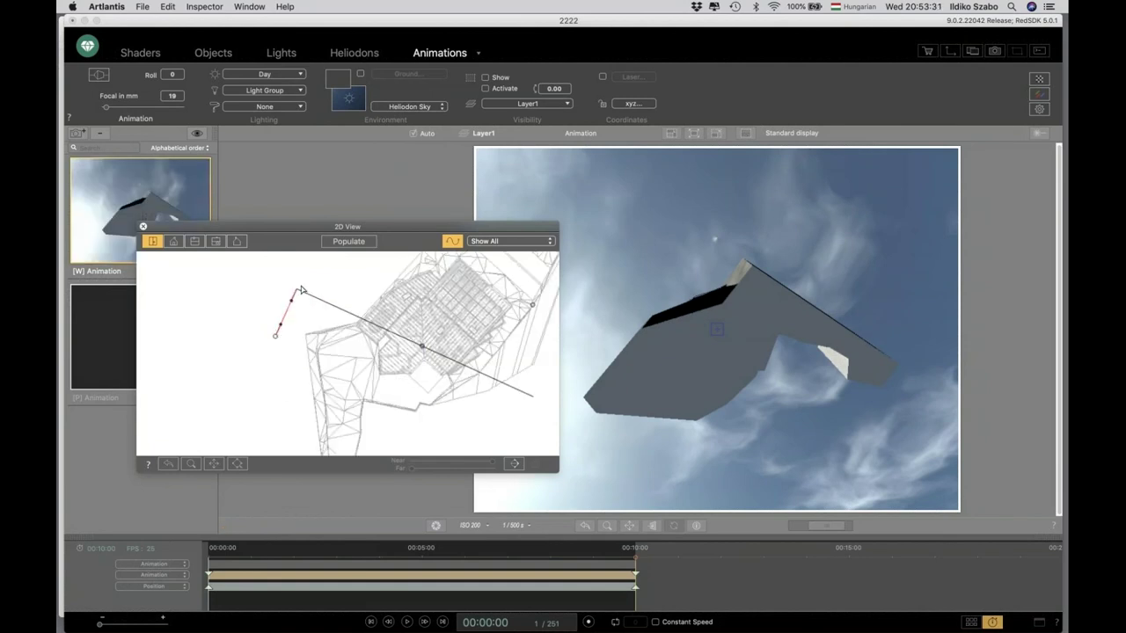
pyautogui.moveTo(301, 290); pyautogui.dragTo(298, 292)
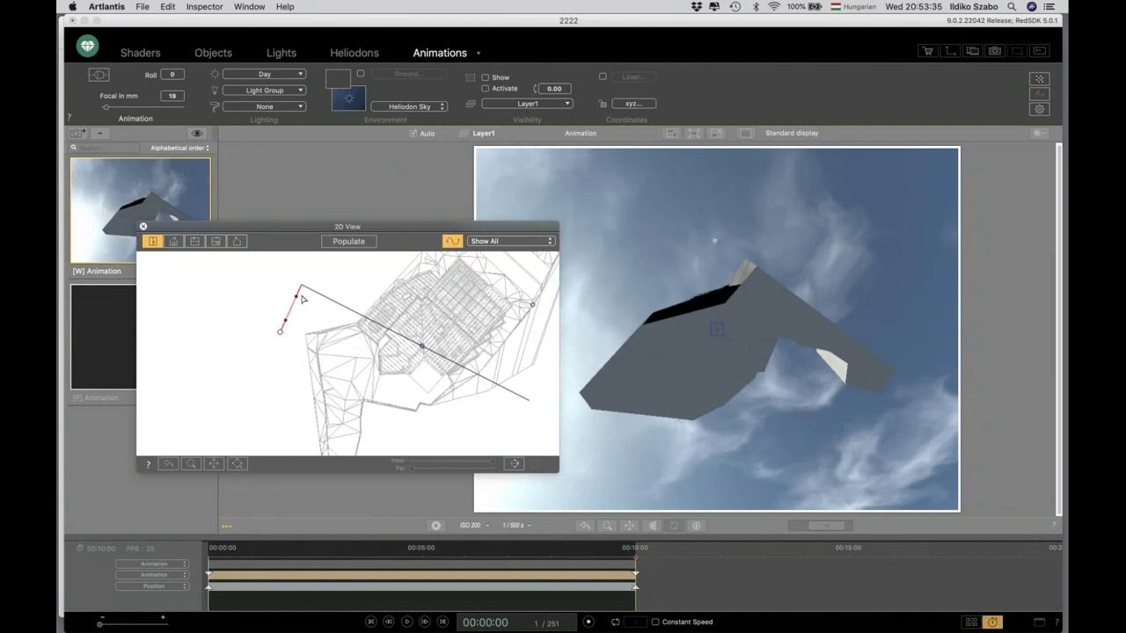
pyautogui.rightClick(294, 305)
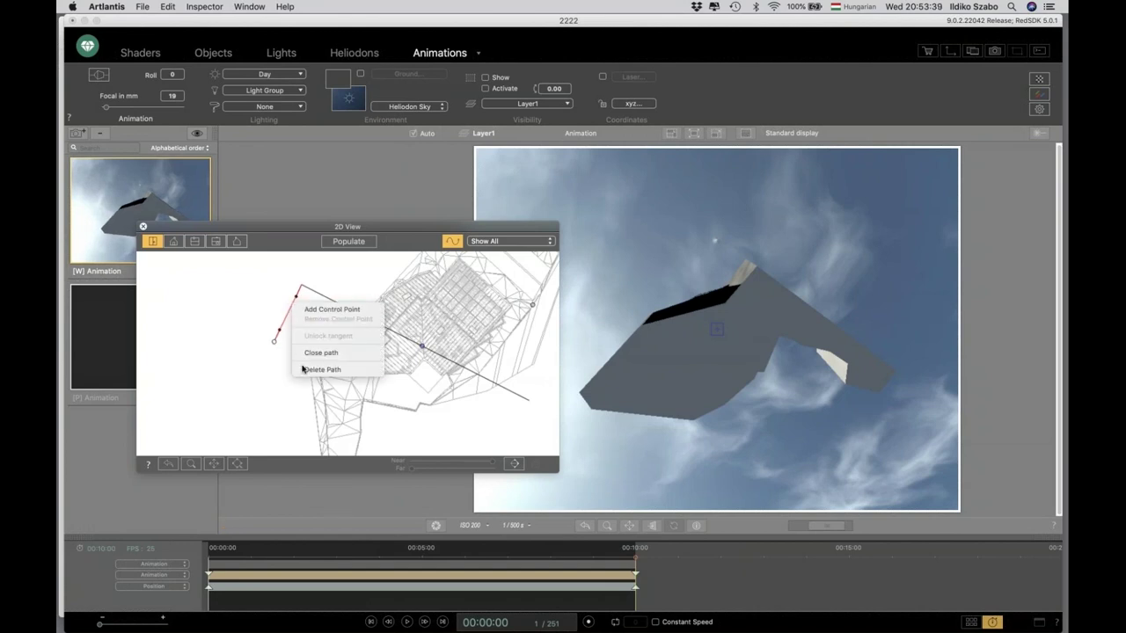
pyautogui.click(302, 369)
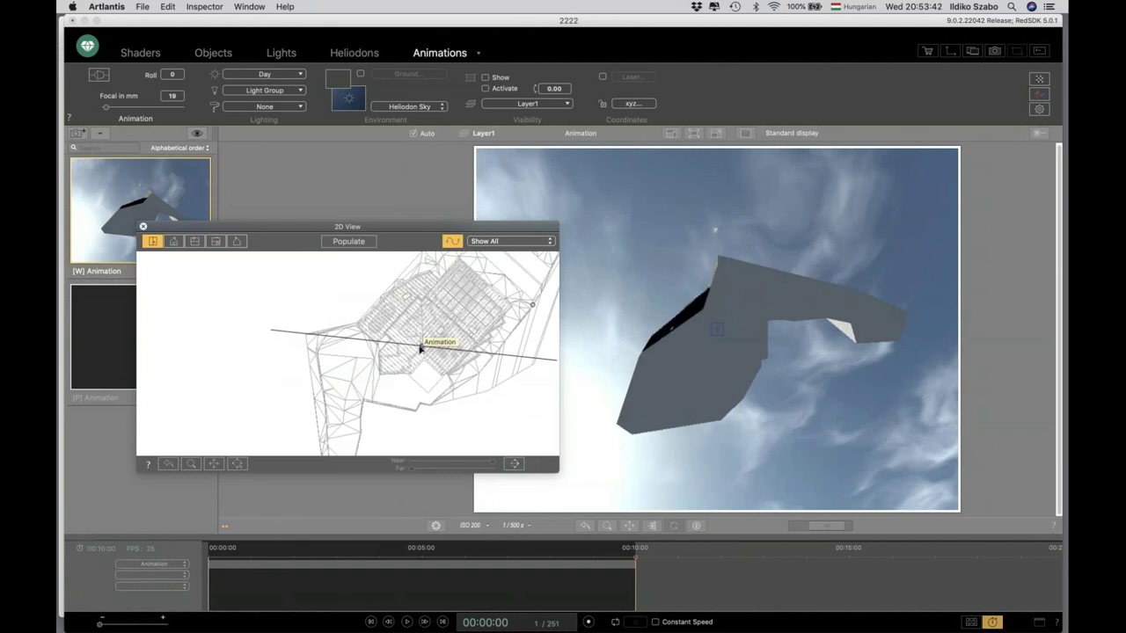
# - Try a rising camera path beside the house in the elevation 2D view, delete it, and return to the top view
pyautogui.click(194, 241)
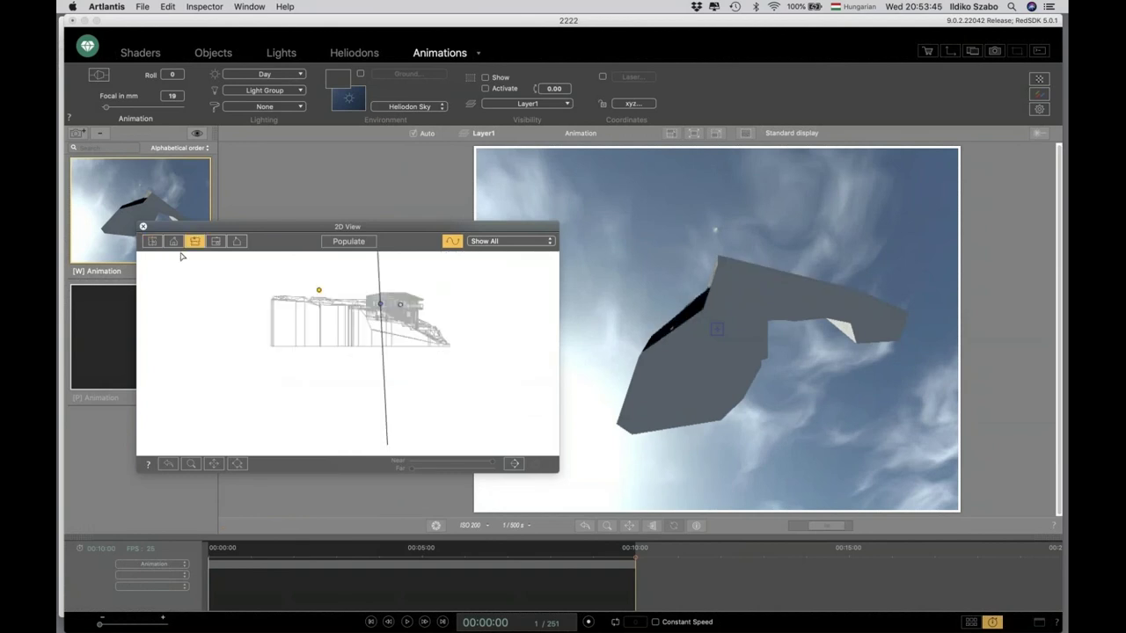
pyautogui.click(174, 241)
pyautogui.moveTo(146, 431); pyautogui.dragTo(160, 334)
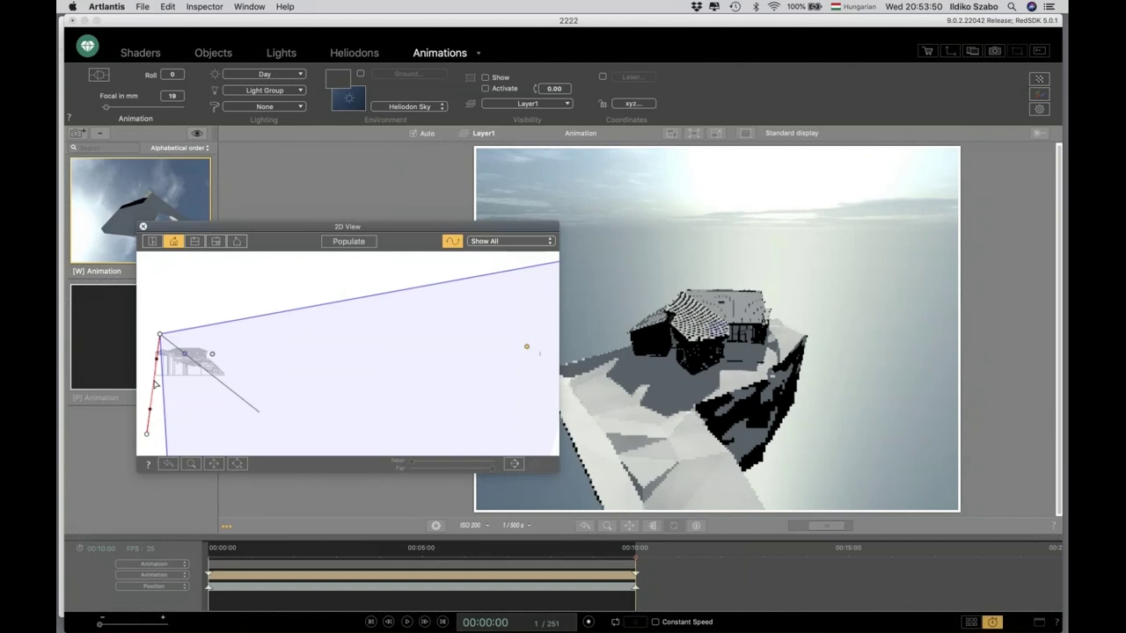
pyautogui.rightClick(155, 377)
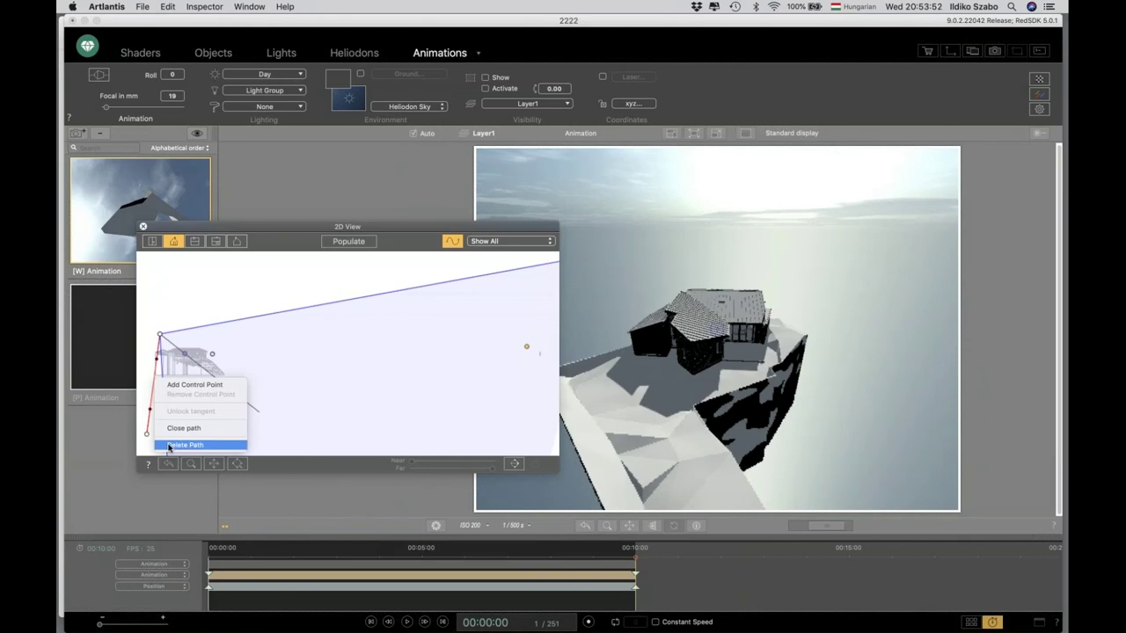
pyautogui.click(185, 445)
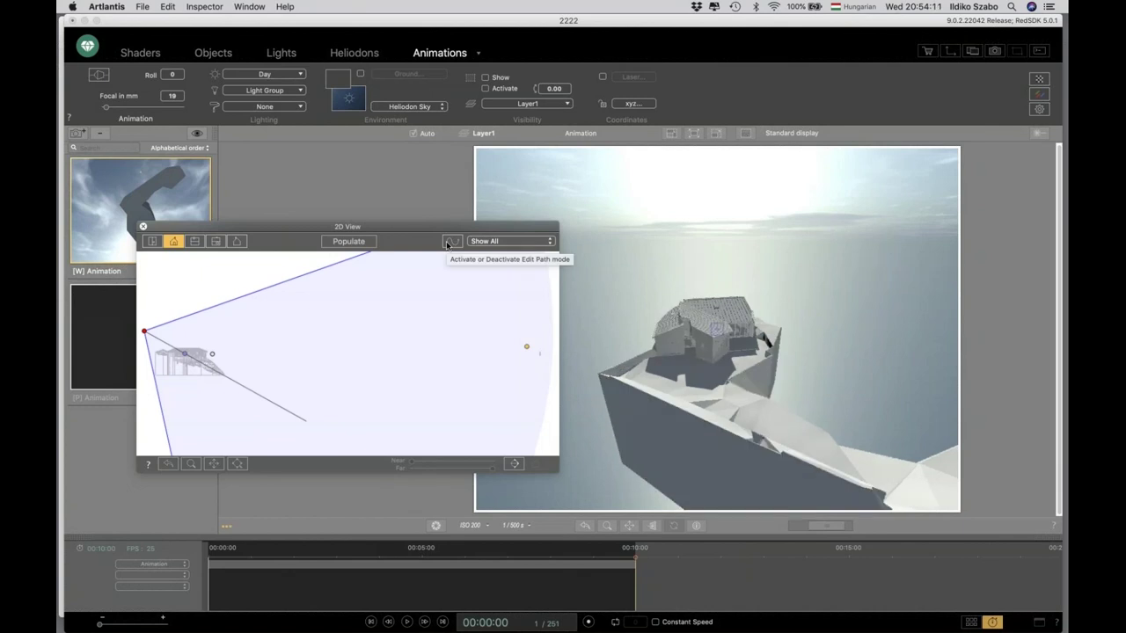
pyautogui.click(153, 241)
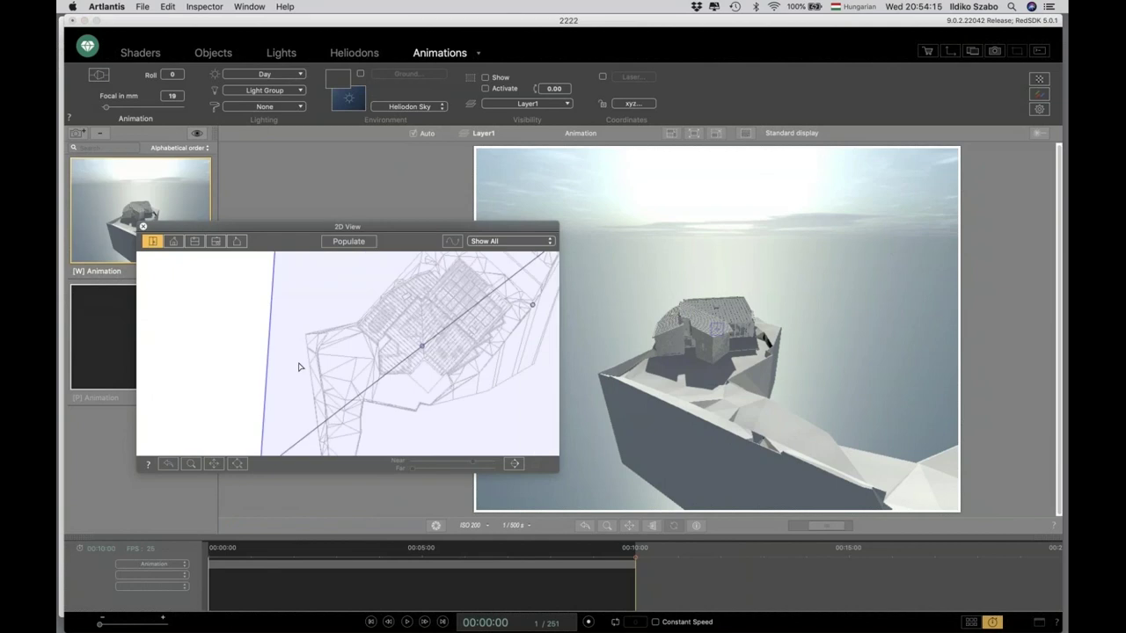
# - Lay out a camera path across the house with path editing in the top 2D view, and reposition its path point in the elevation view
pyautogui.click(450, 243)
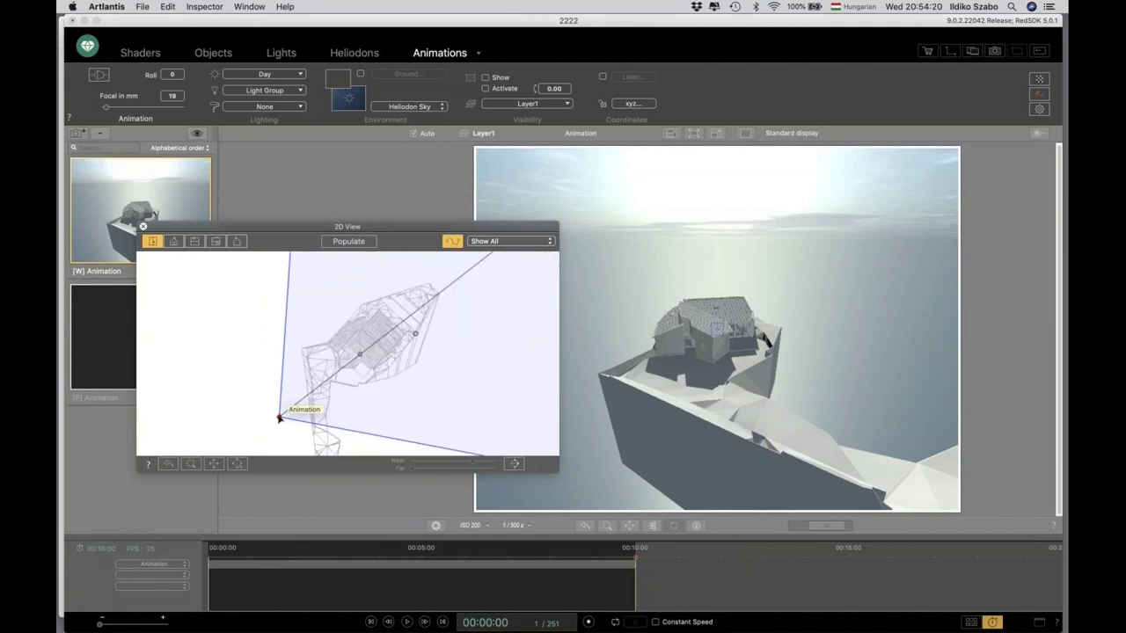
pyautogui.moveTo(281, 419); pyautogui.dragTo(386, 279)
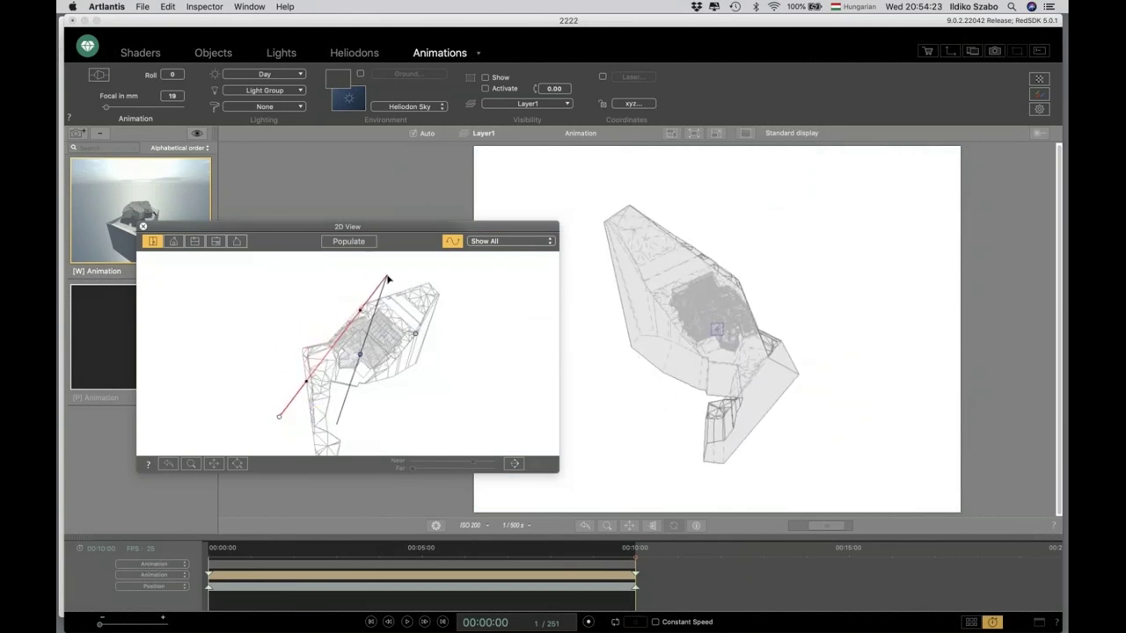
pyautogui.click(235, 242)
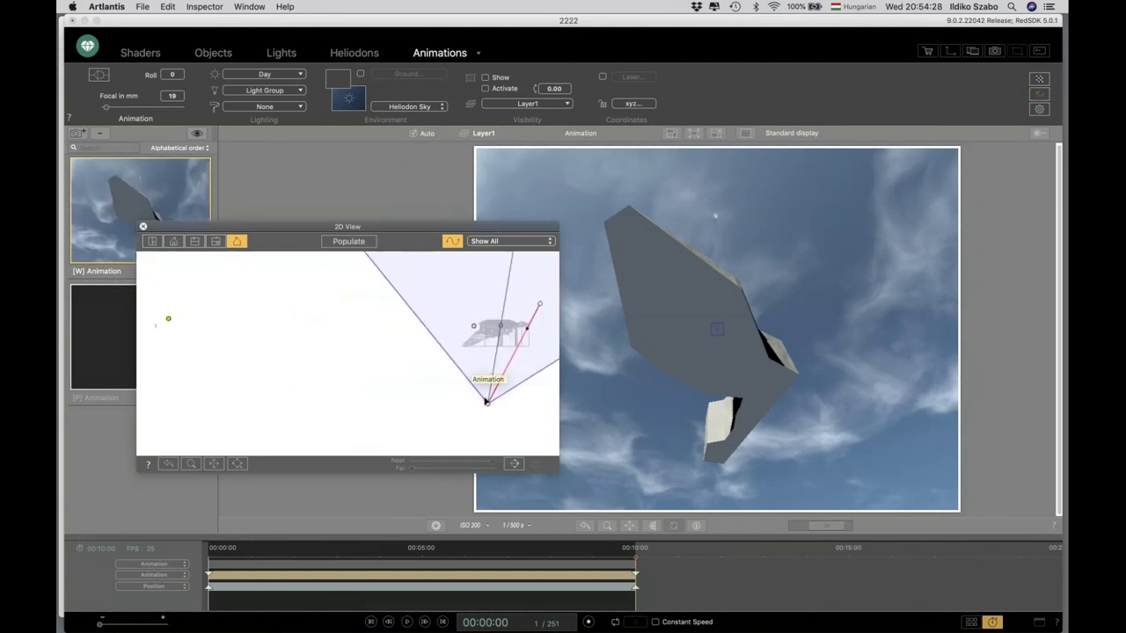
pyautogui.moveTo(485, 397)
pyautogui.mouseDown()
pyautogui.moveTo(477, 391)
pyautogui.moveTo(489, 405)
pyautogui.mouseUp()
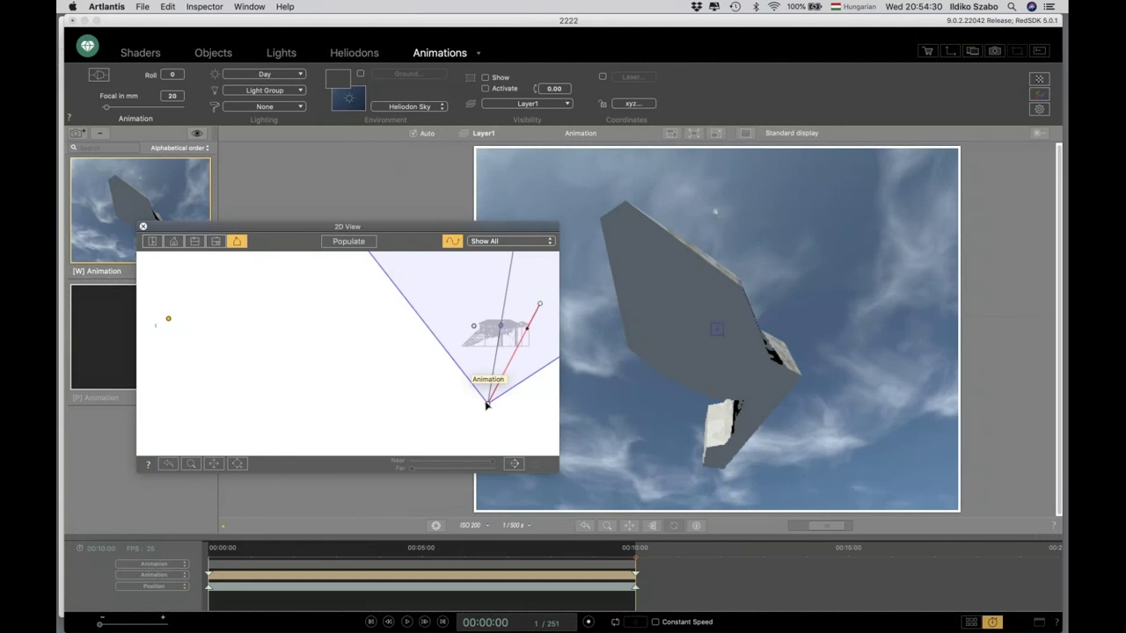
pyautogui.moveTo(487, 405); pyautogui.dragTo(414, 260)
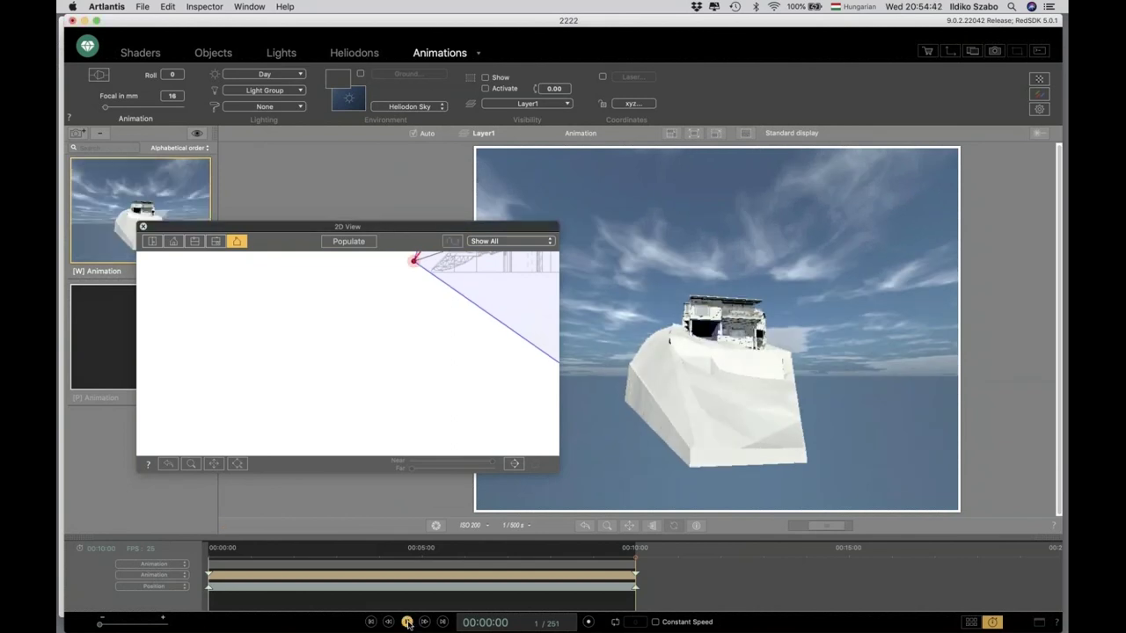
# - Play the animation along the camera path, and shift the camera's aim slightly past the house in the preview
pyautogui.click(408, 621)
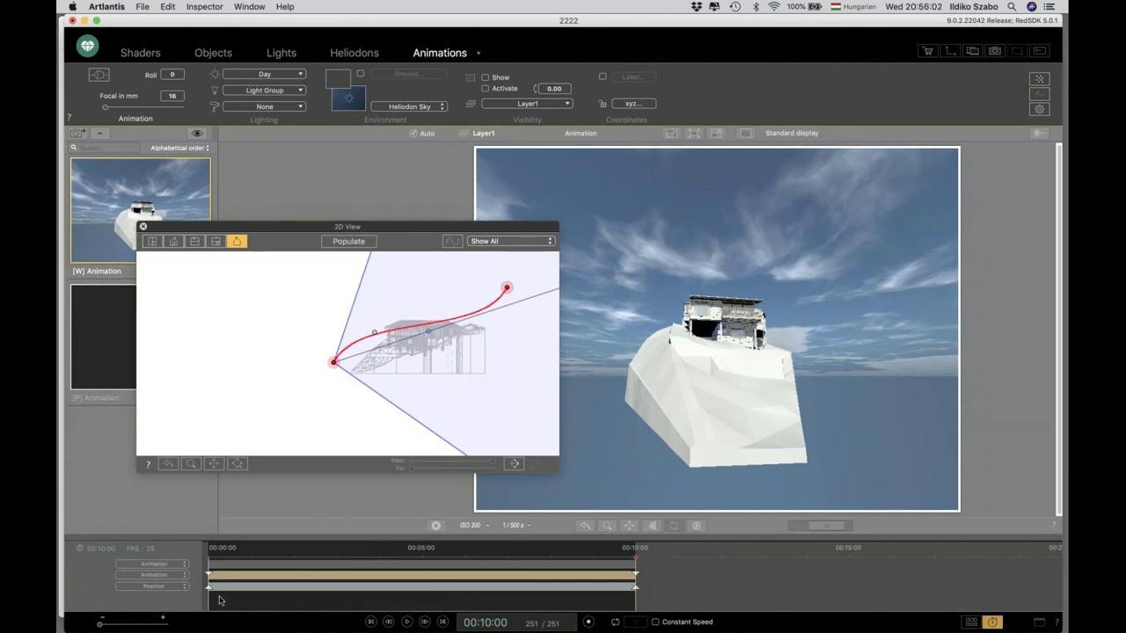
pyautogui.moveTo(235, 631)
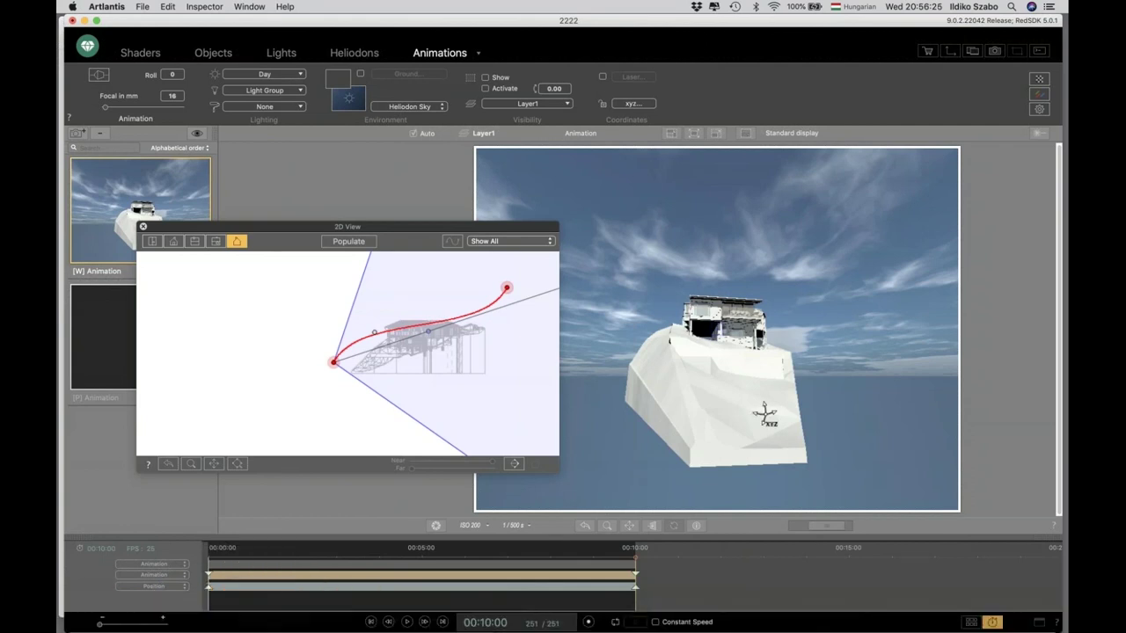
pyautogui.click(723, 337)
pyautogui.moveTo(723, 336); pyautogui.dragTo(700, 339)
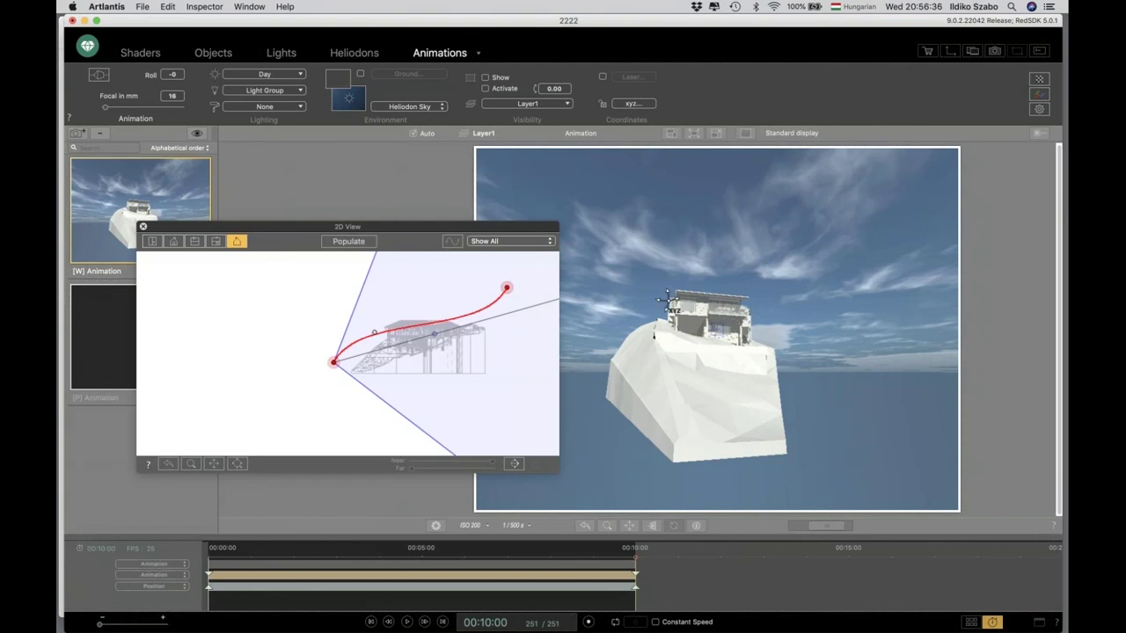
pyautogui.click(470, 270)
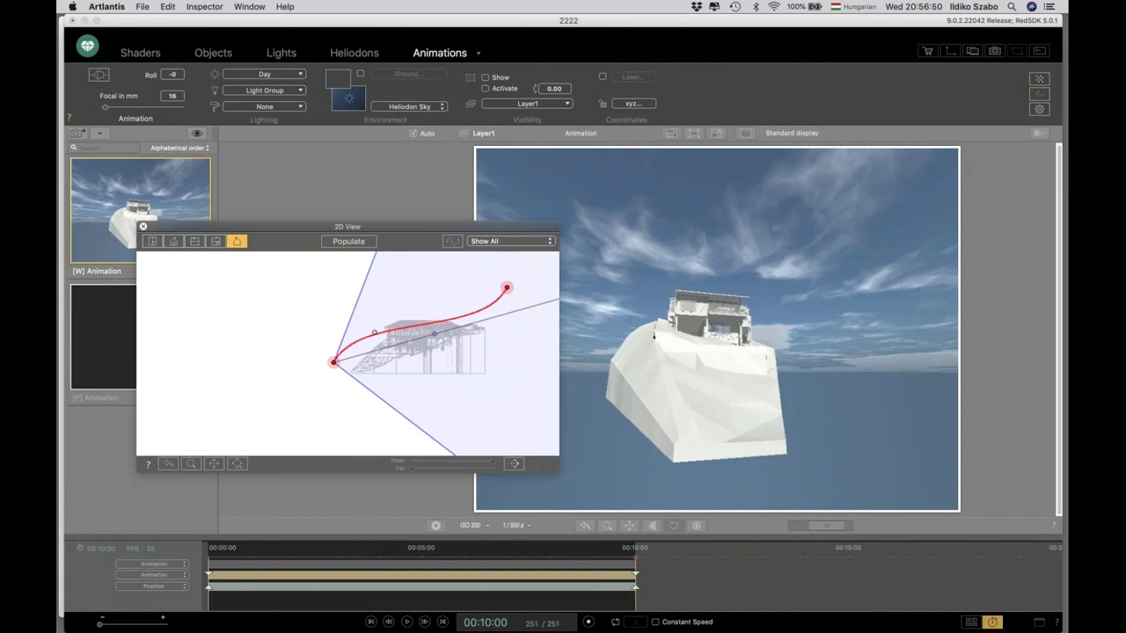
pyautogui.press('super+Tab')
pyautogui.press('super+Tab')
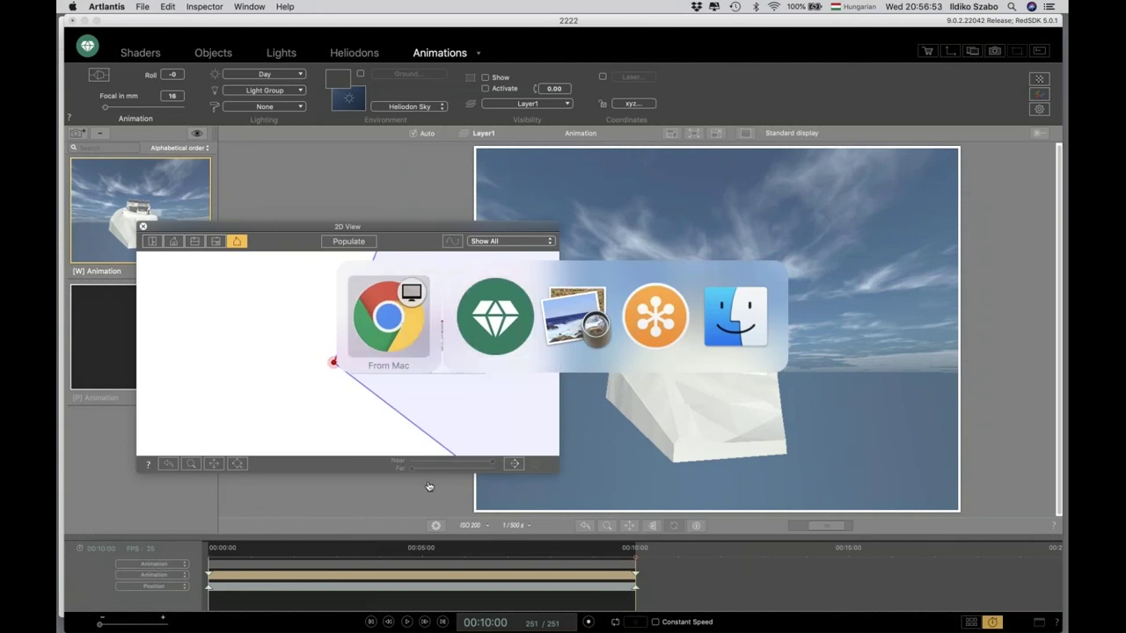
pyautogui.press('Escape')
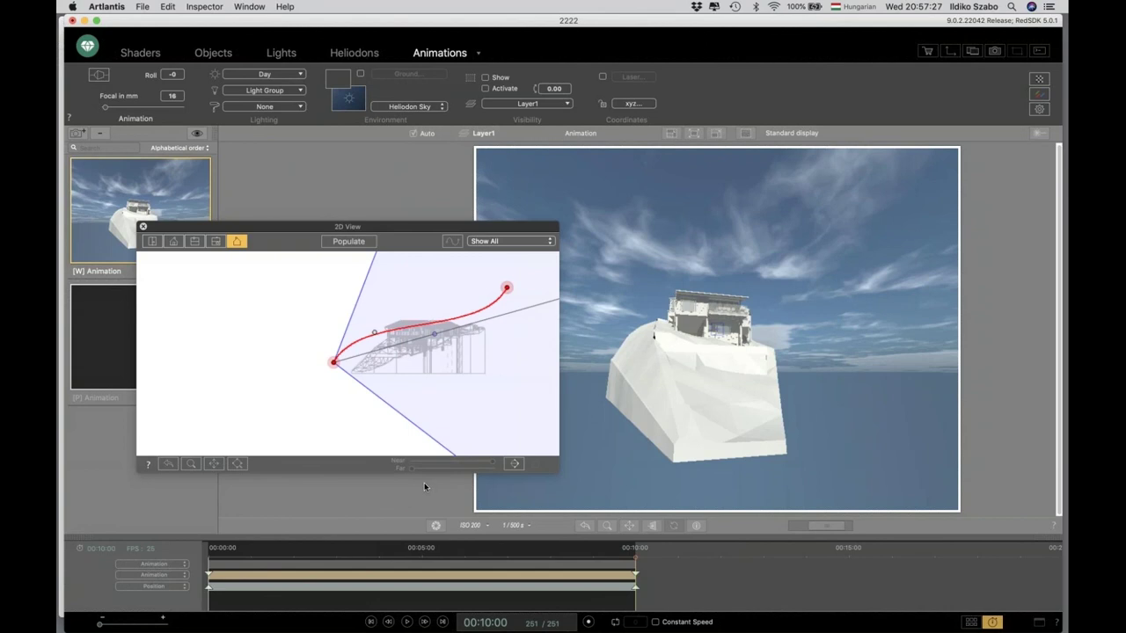
# - Return to the perspective views and open the catalog's wall materials in a separate window
pyautogui.click(482, 51)
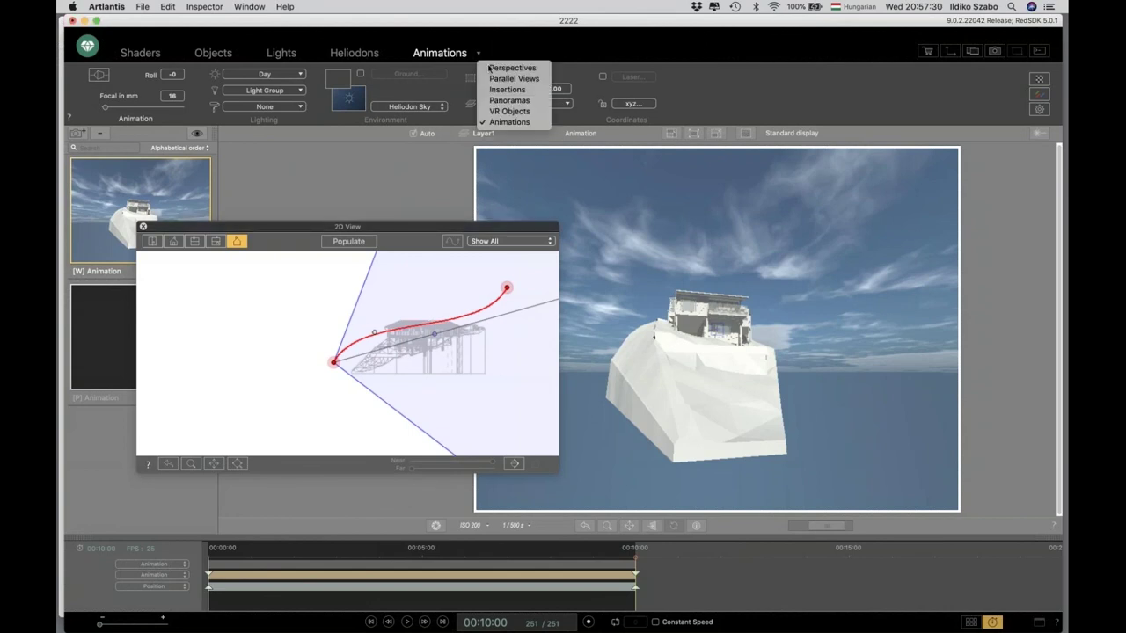
pyautogui.click(489, 67)
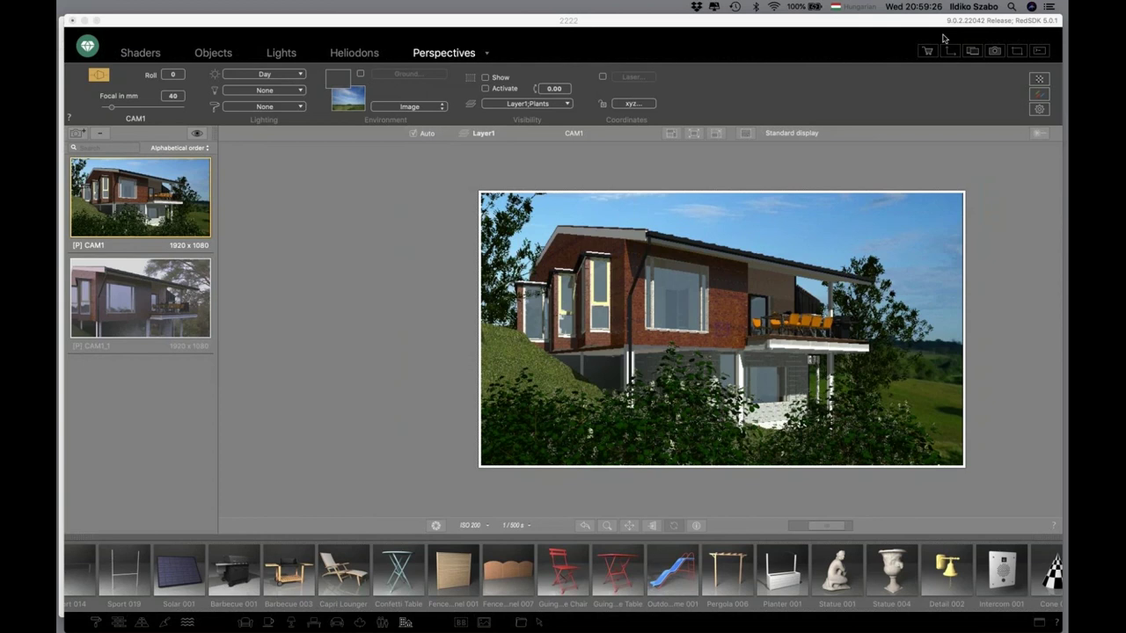
pyautogui.click(118, 622)
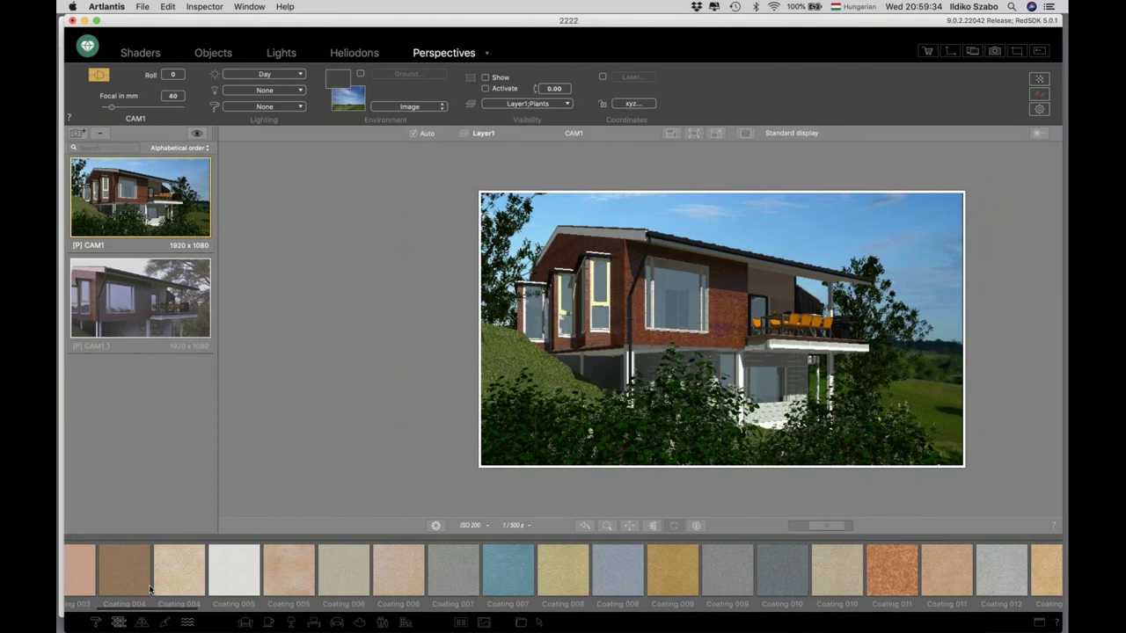
pyautogui.hscroll(1, 150, 589)
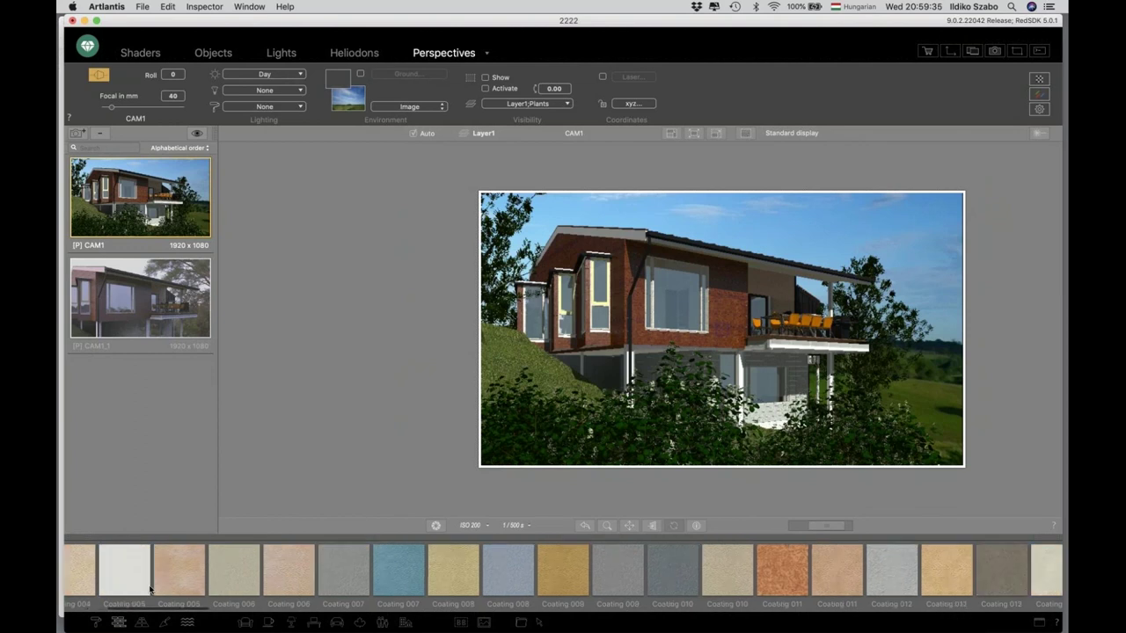
pyautogui.hscroll(18, 150, 589)
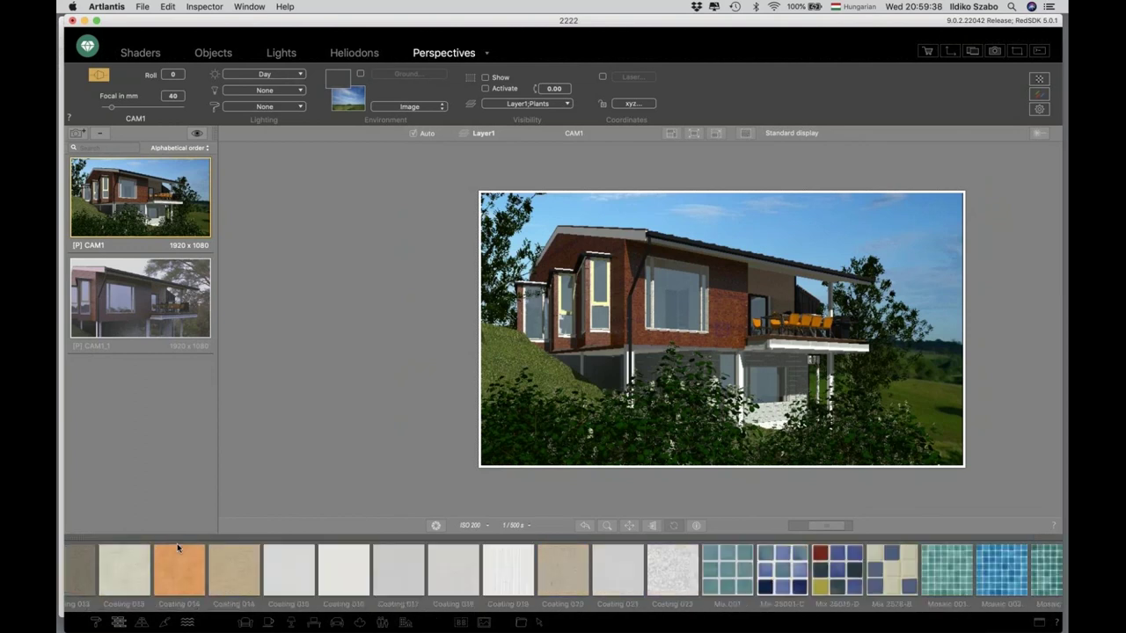
pyautogui.click(1038, 622)
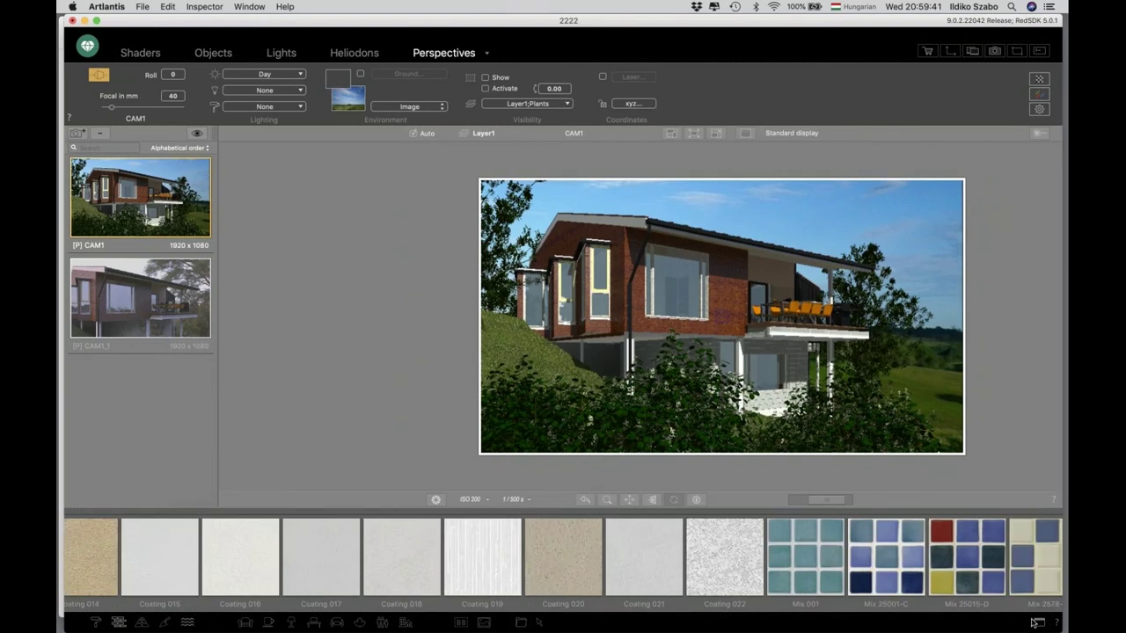
pyautogui.doubleClick(934, 537)
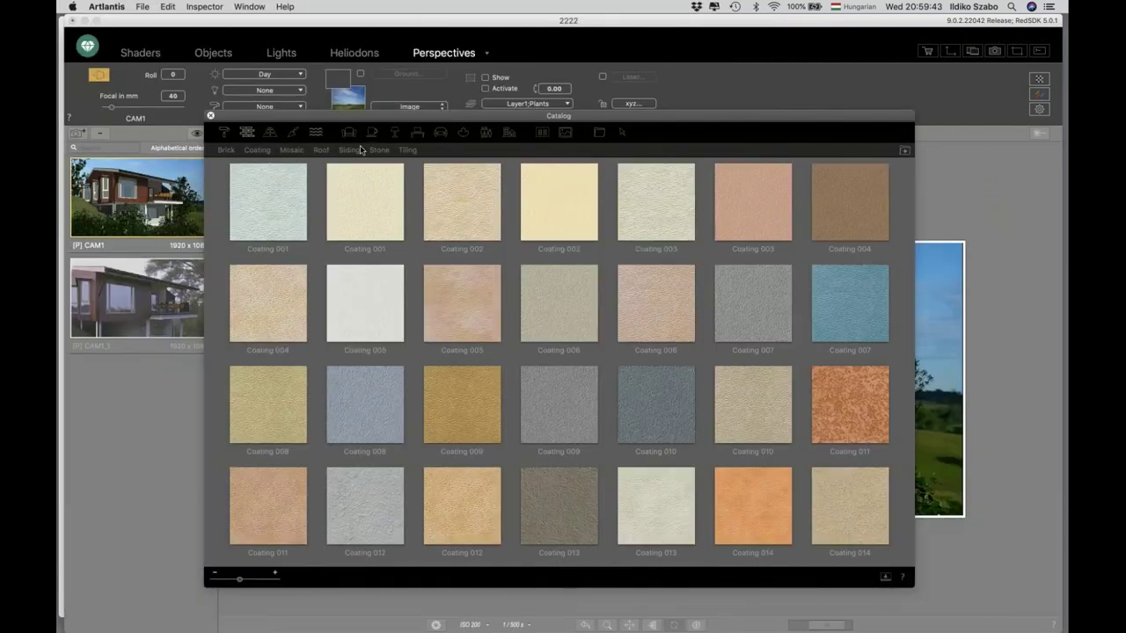
# - Browse the Siding, Roof, Coating and Brick material categories in the catalog
pyautogui.click(356, 149)
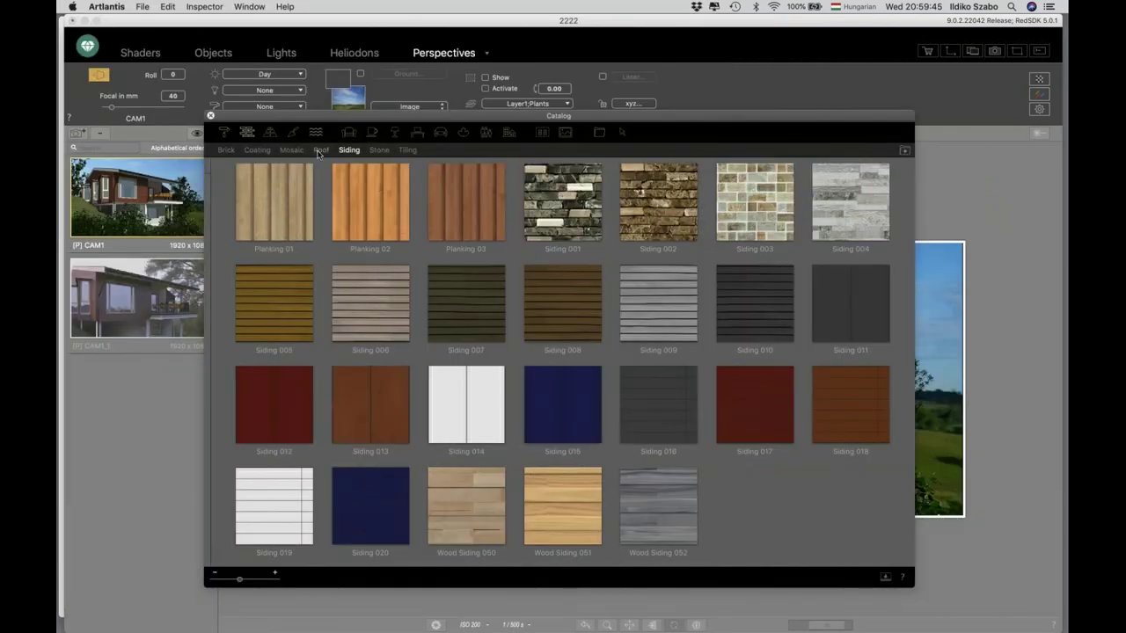
pyautogui.click(319, 151)
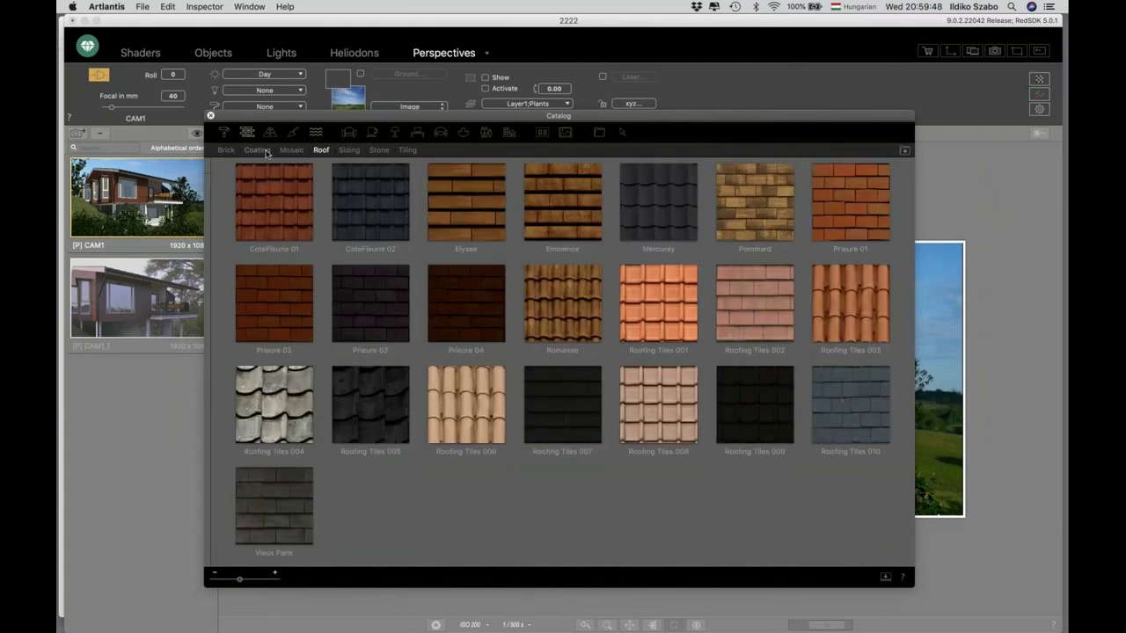
pyautogui.click(260, 150)
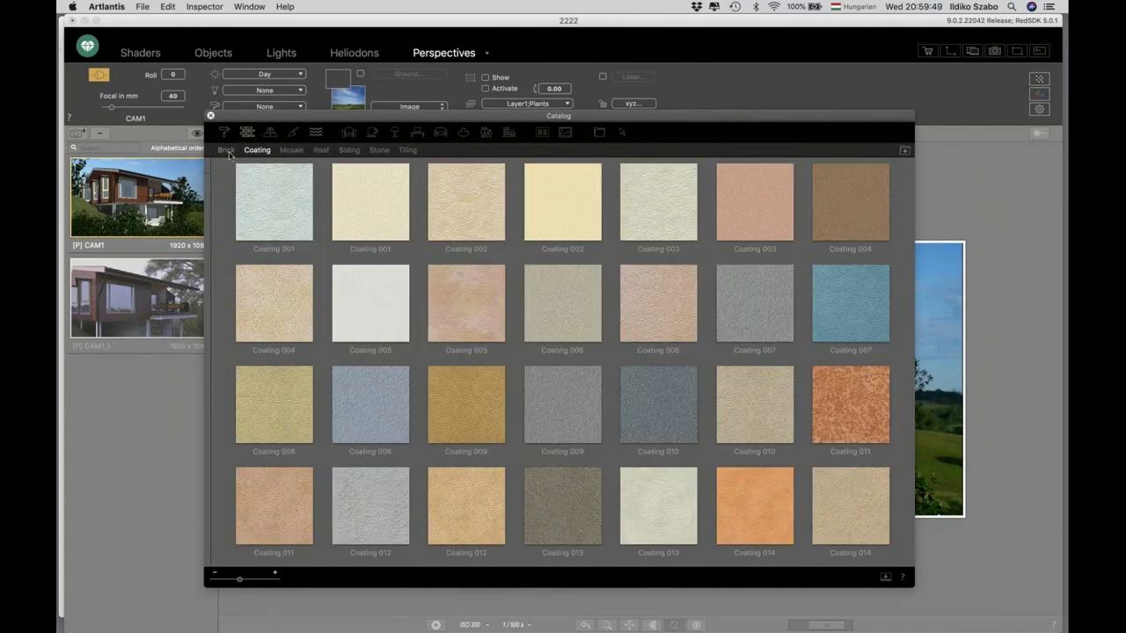
pyautogui.click(226, 151)
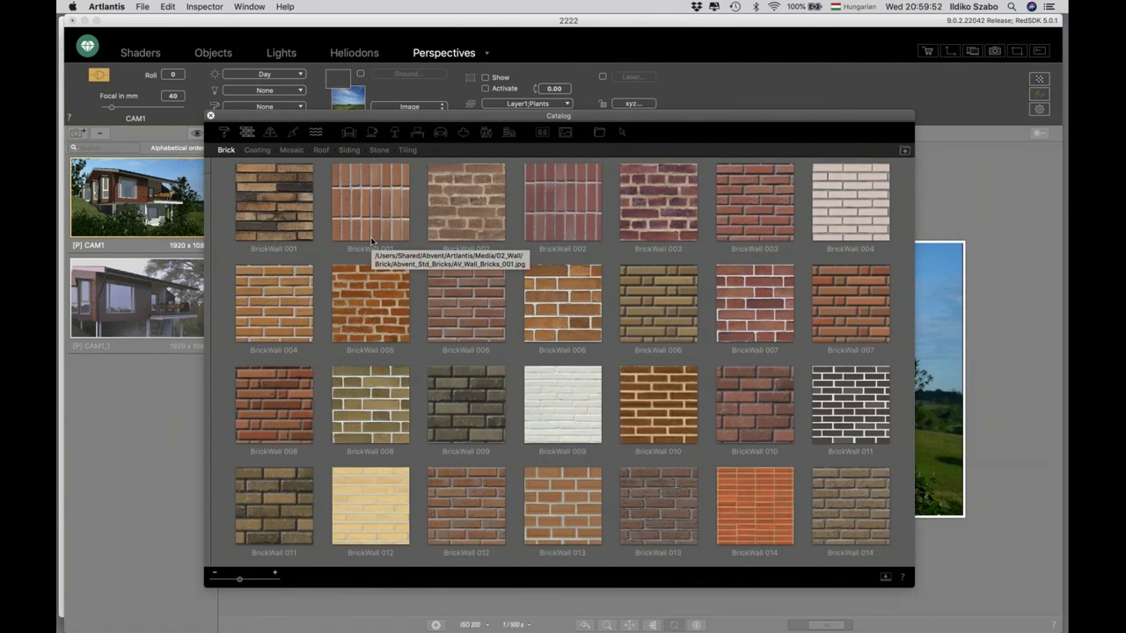